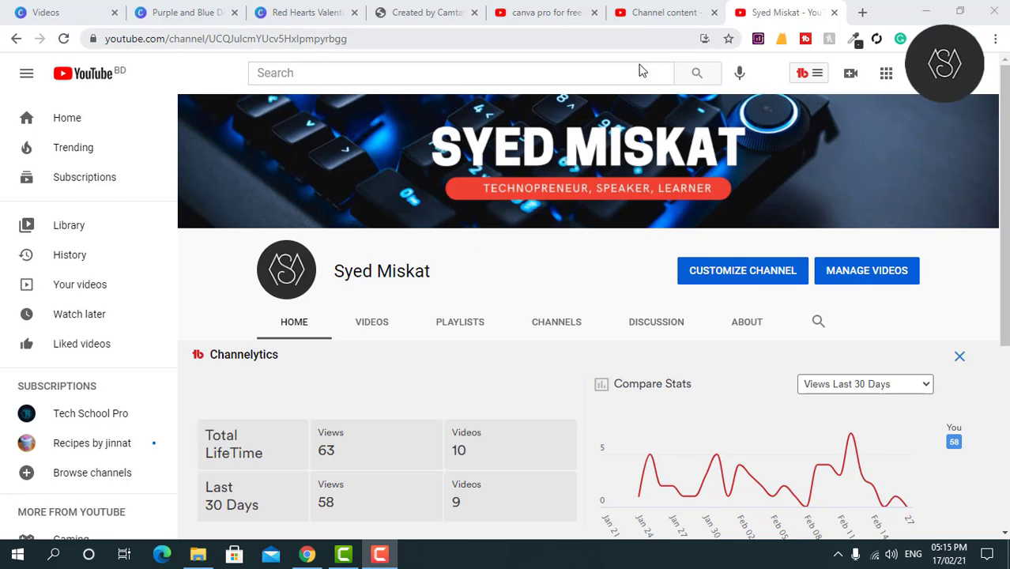
Step: Upload the "canva tech school" MP4 file as a new video and clear its prefilled title
{"action": "left_click", "coordinate": [852, 78]}
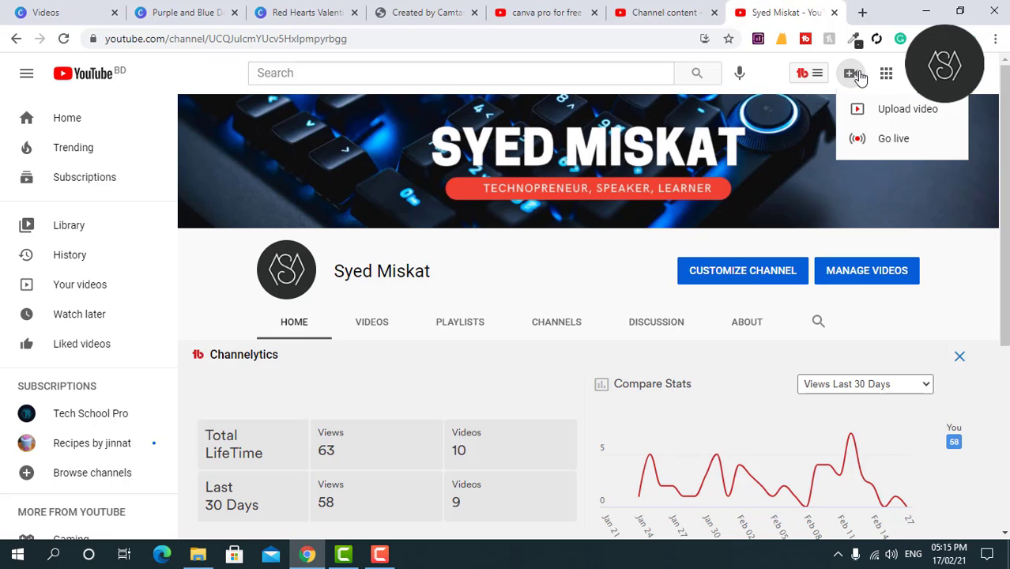
{"action": "left_click", "coordinate": [888, 111]}
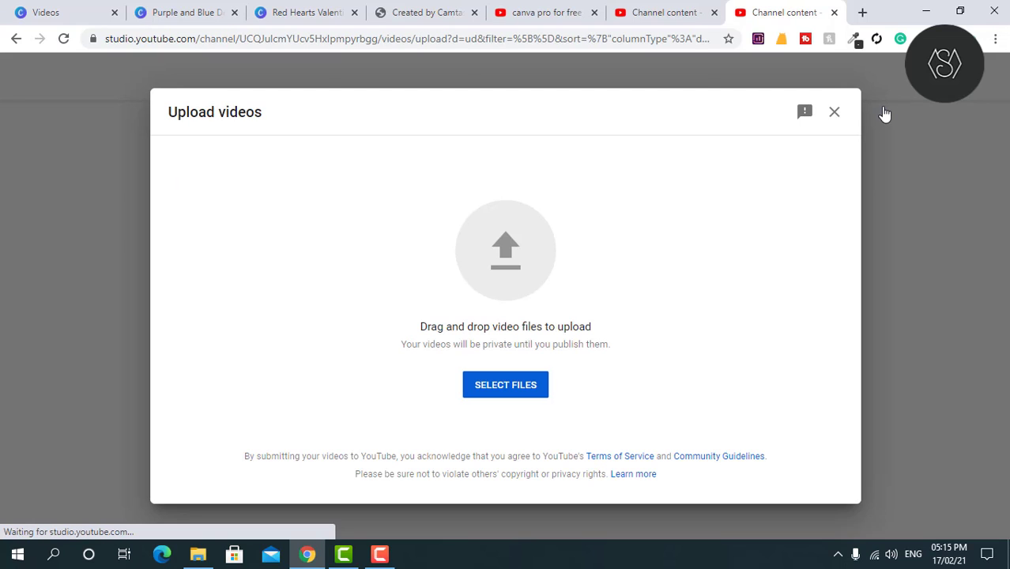
{"action": "left_click", "coordinate": [521, 389]}
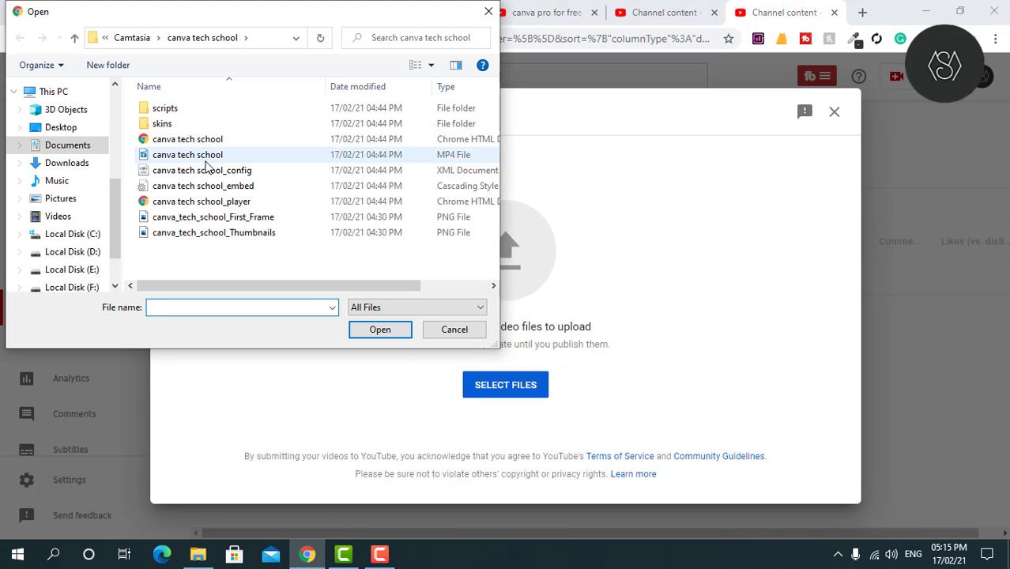
{"action": "left_click", "coordinate": [201, 160]}
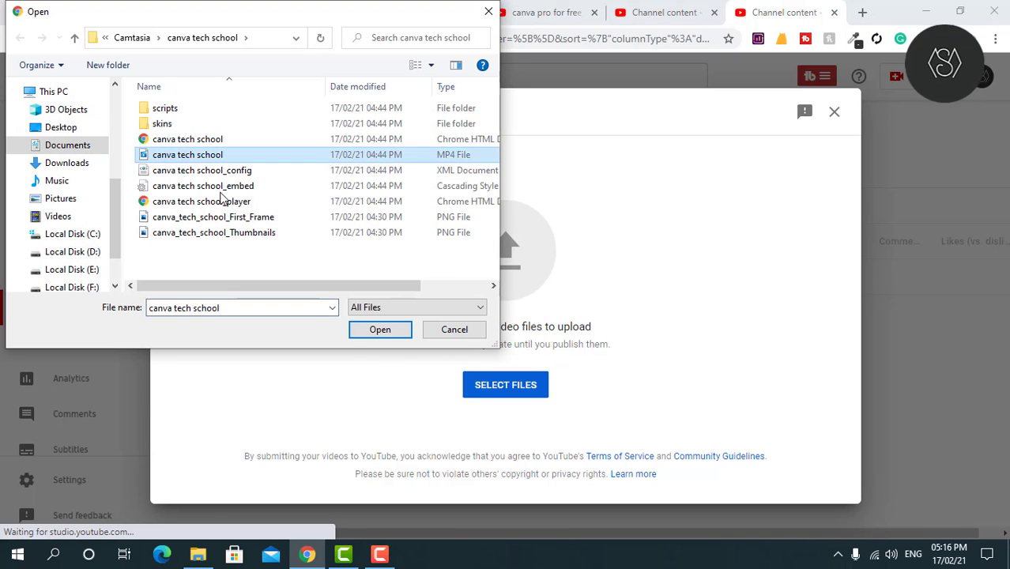
{"action": "left_click", "coordinate": [389, 331]}
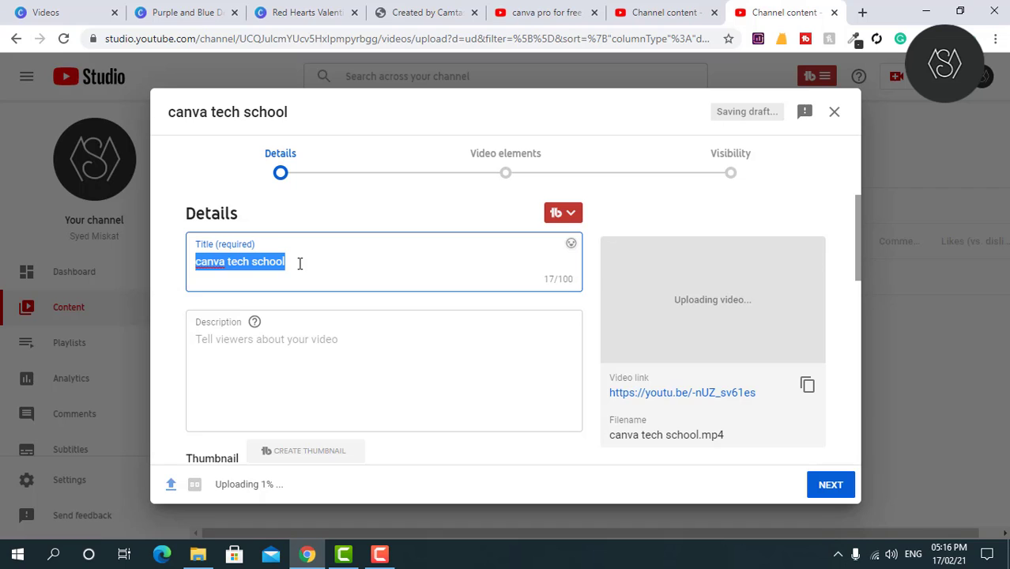
{"action": "key", "text": "BackSpace"}
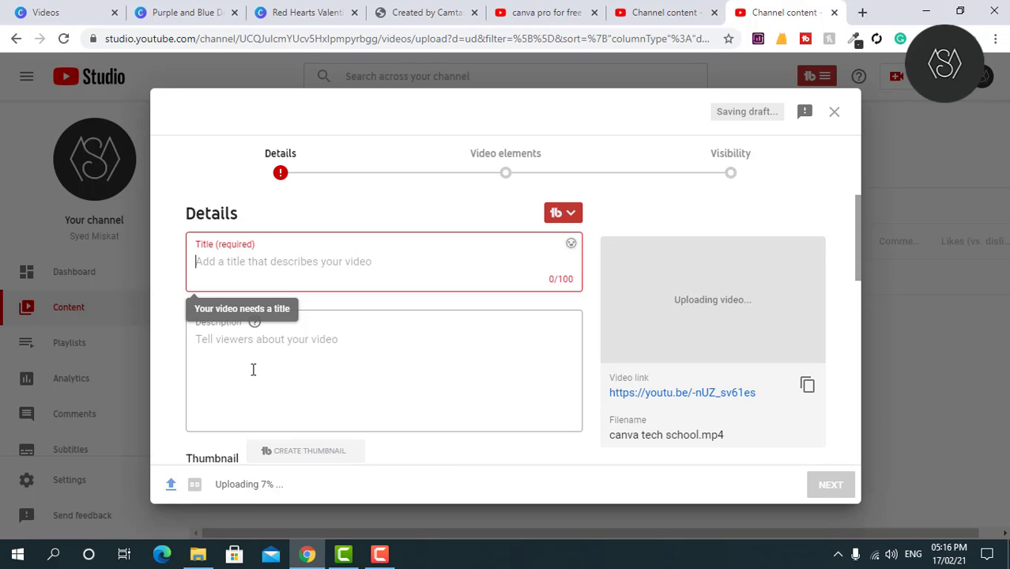
Step: Create a public playlist titled "Canva Tutorial" from the video's playlist options
{"action": "scroll", "coordinate": [254, 365], "scroll_direction": "down", "scroll_amount": 1}
{"action": "scroll", "coordinate": [254, 365], "scroll_direction": "down", "scroll_amount": 5}
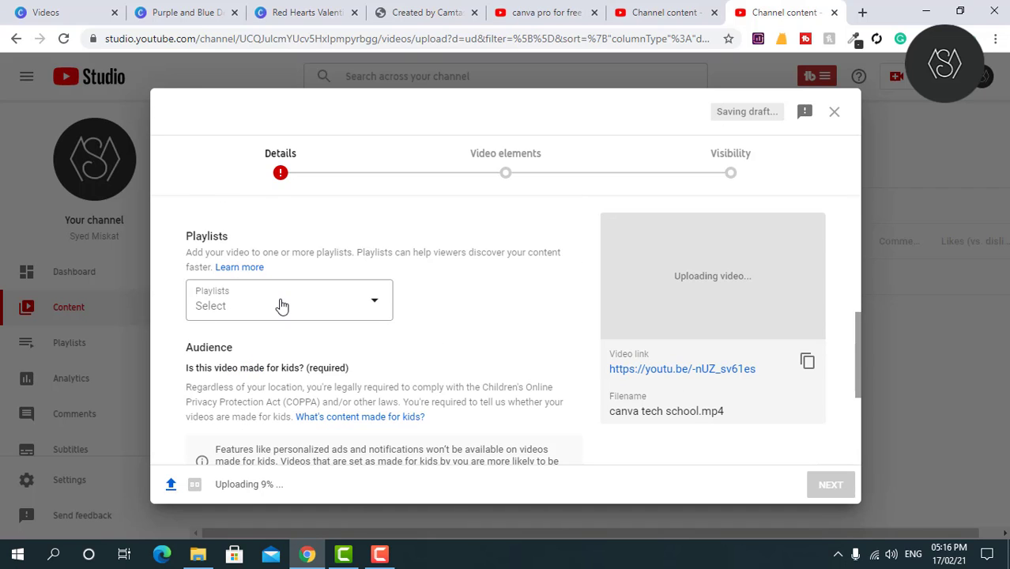
{"action": "left_click", "coordinate": [281, 306]}
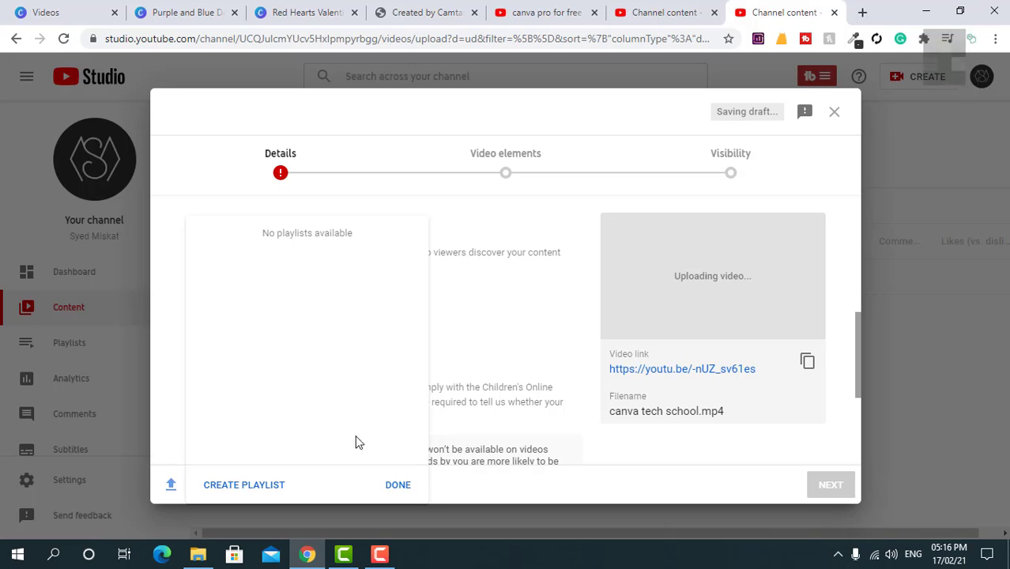
{"action": "left_click", "coordinate": [247, 484]}
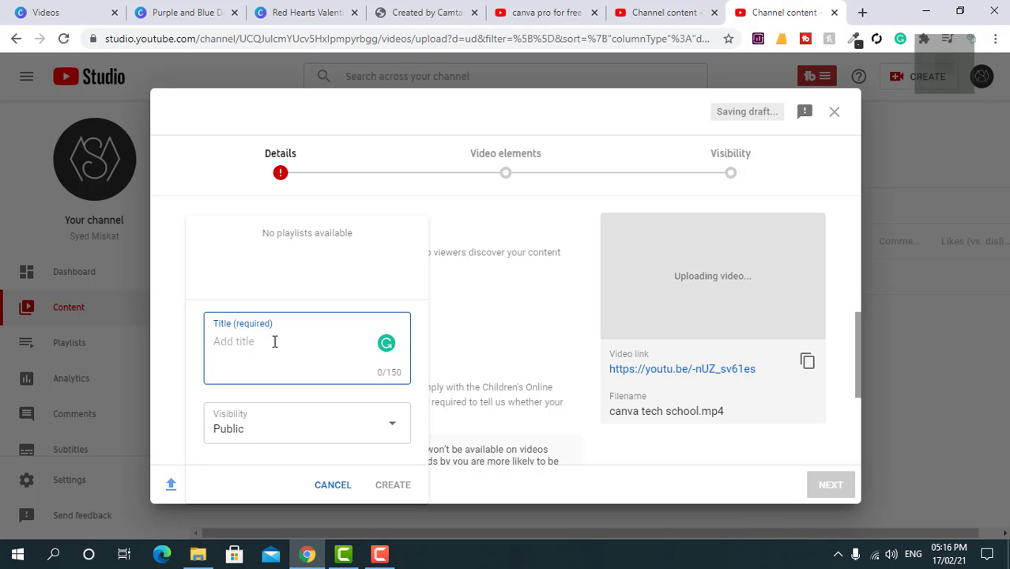
{"action": "type", "text": "Can"}
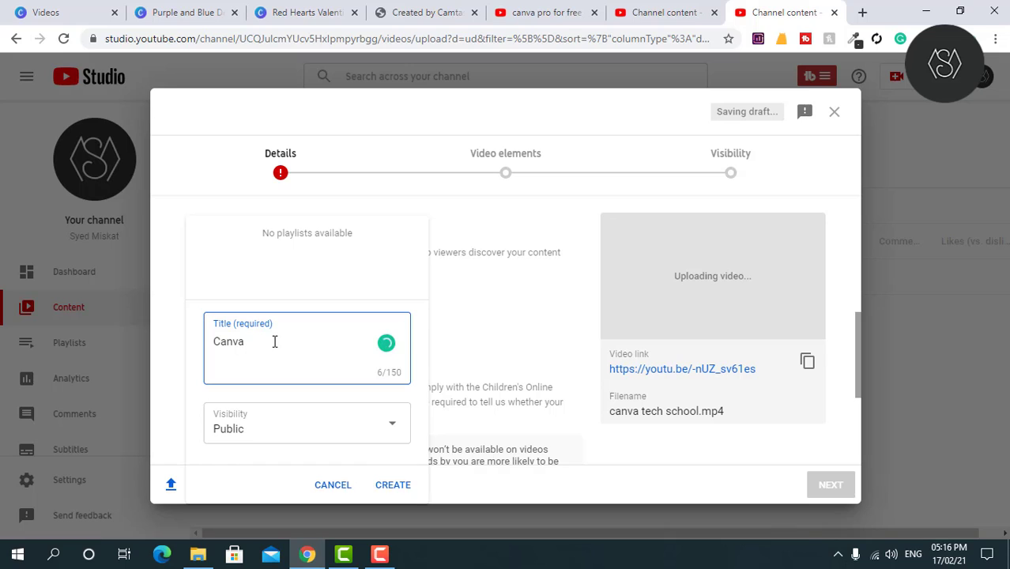
{"action": "type", "text": "va Tut"}
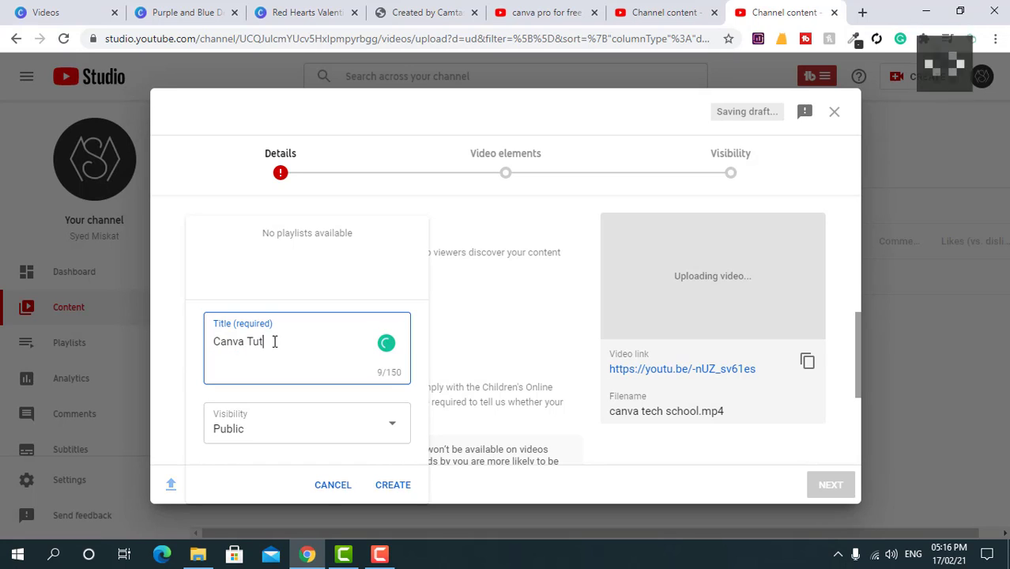
{"action": "type", "text": "o"}
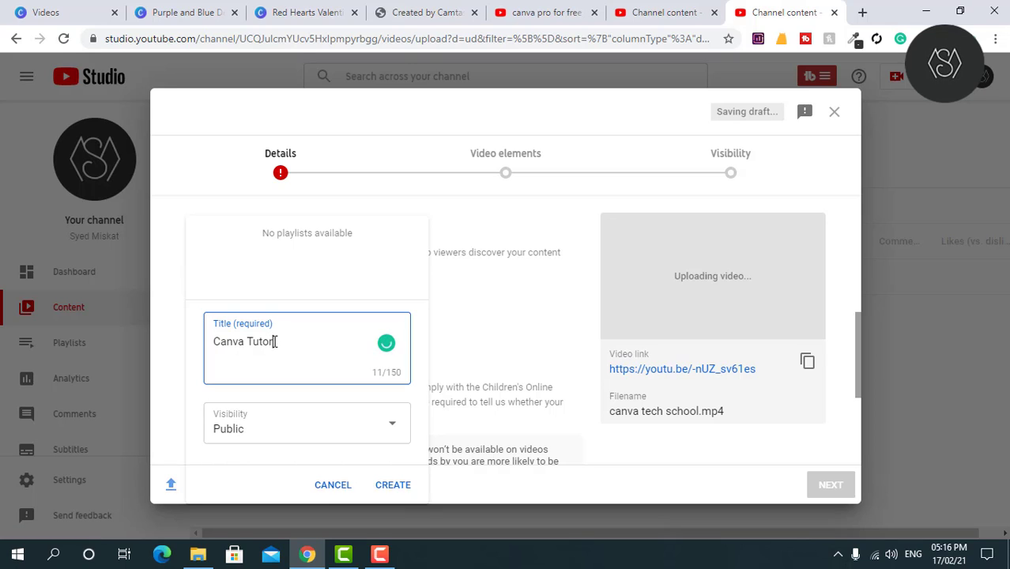
{"action": "type", "text": "rial"}
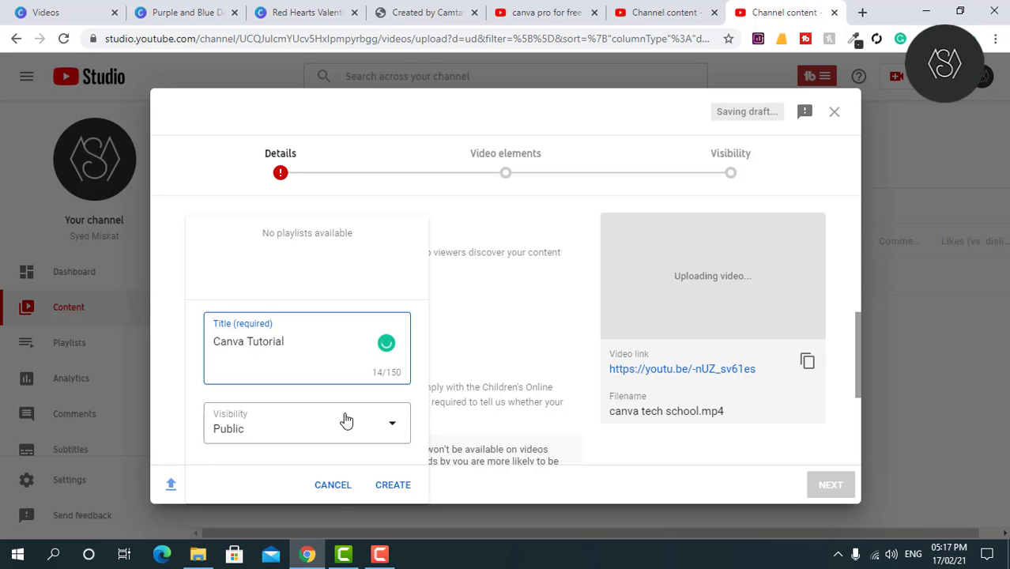
{"action": "left_click", "coordinate": [403, 488]}
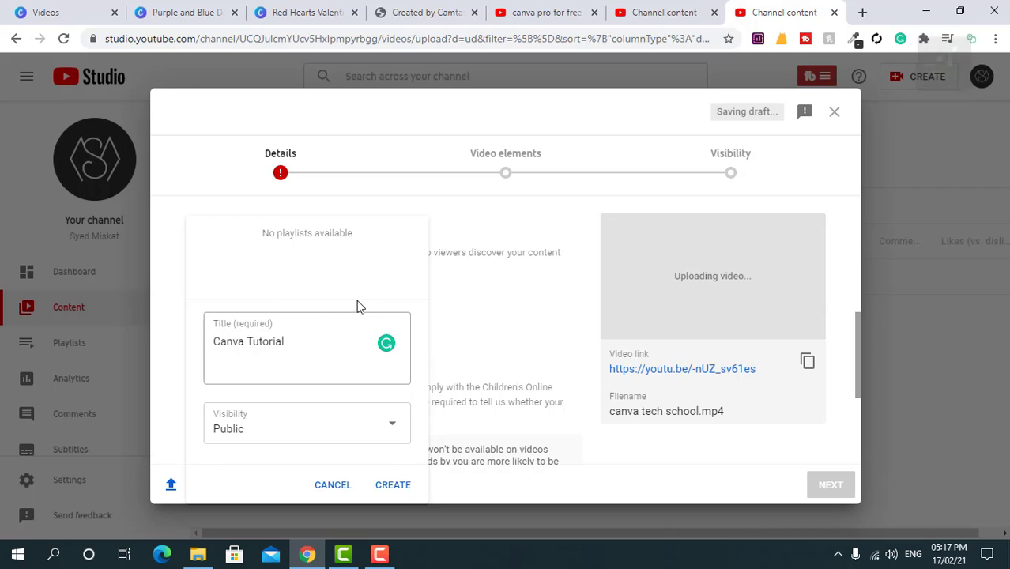
{"action": "left_click", "coordinate": [499, 286]}
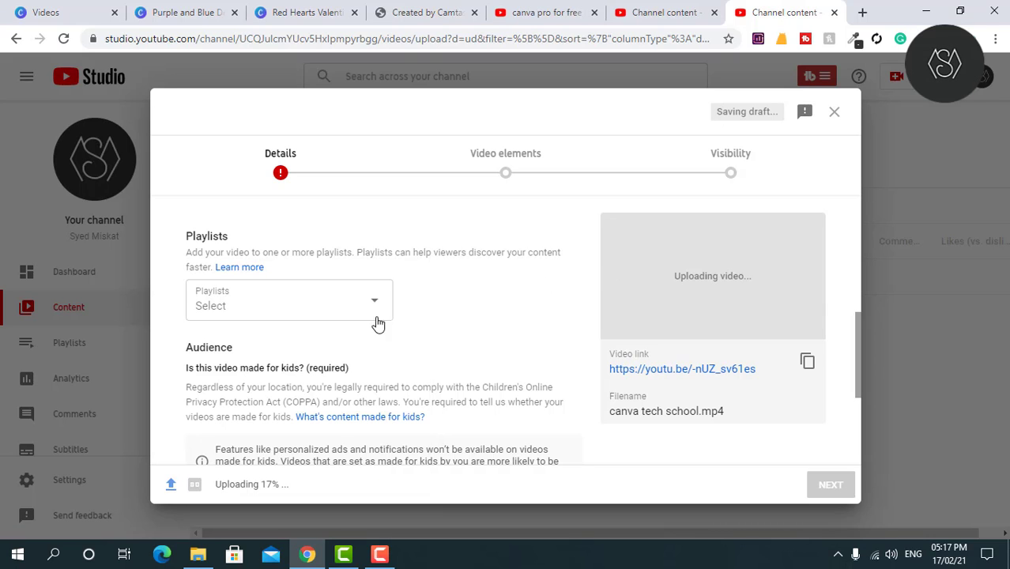
Step: Review the description, thumbnail, playlist and audience sections of the video details
{"action": "scroll", "coordinate": [333, 343], "scroll_direction": "down", "scroll_amount": 1}
{"action": "scroll", "coordinate": [309, 322], "scroll_direction": "up", "scroll_amount": 3}
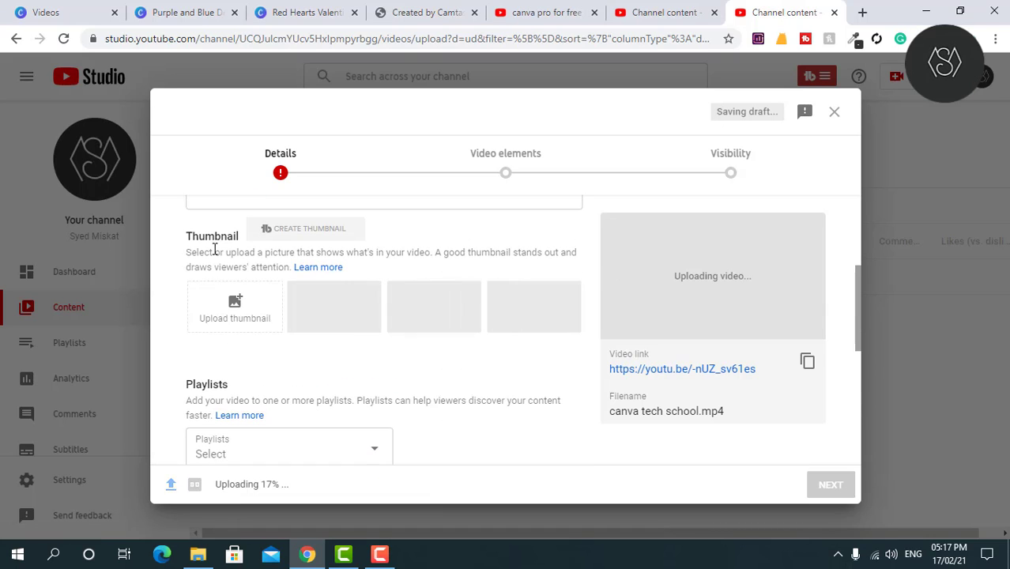
{"action": "scroll", "coordinate": [225, 253], "scroll_direction": "down", "scroll_amount": 1}
{"action": "scroll", "coordinate": [419, 368], "scroll_direction": "up", "scroll_amount": 3}
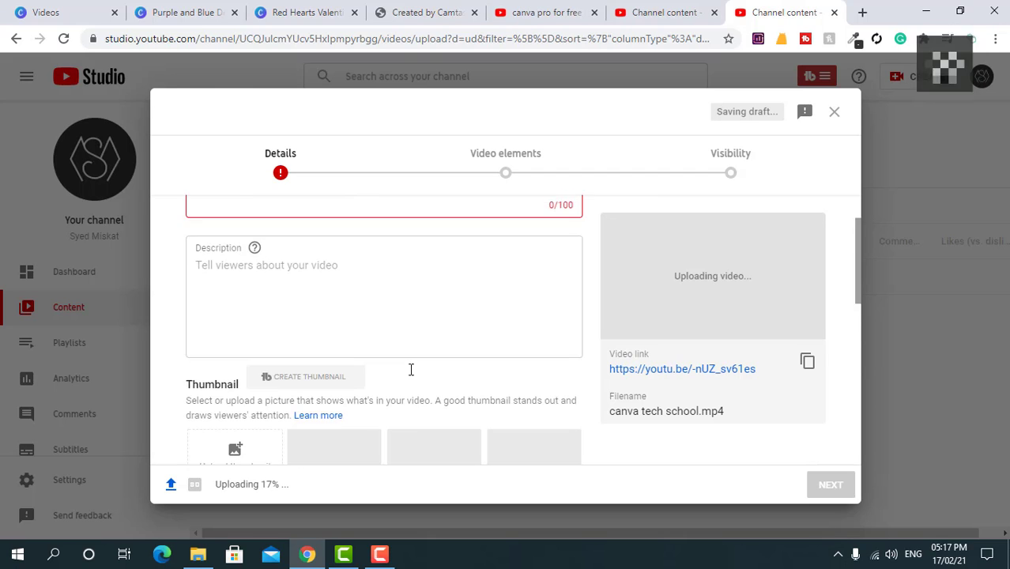
{"action": "scroll", "coordinate": [376, 385], "scroll_direction": "down", "scroll_amount": 3}
{"action": "scroll", "coordinate": [273, 329], "scroll_direction": "down", "scroll_amount": 1}
{"action": "scroll", "coordinate": [231, 279], "scroll_direction": "up", "scroll_amount": 1}
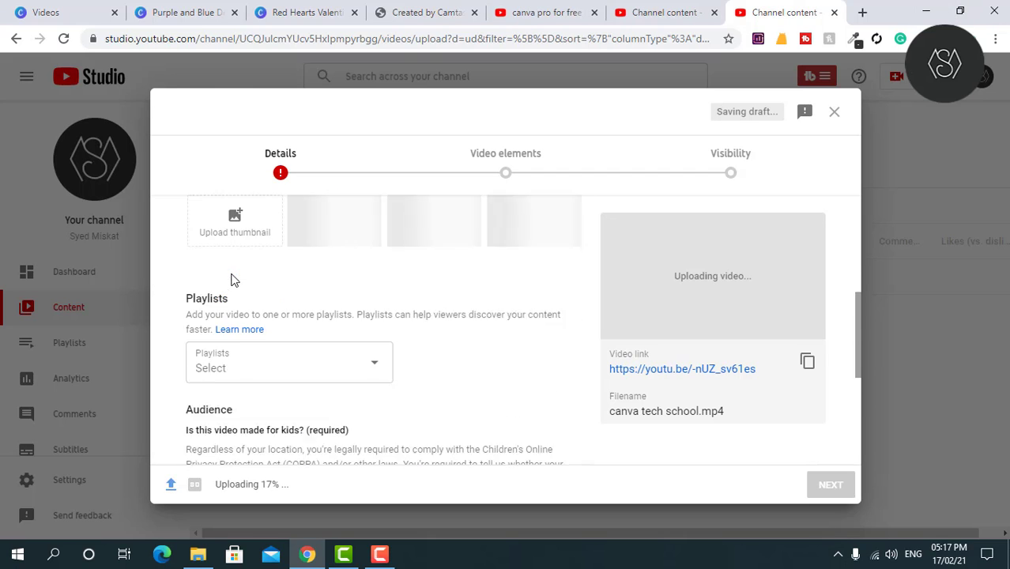
{"action": "scroll", "coordinate": [232, 279], "scroll_direction": "up", "scroll_amount": 3}
{"action": "scroll", "coordinate": [255, 371], "scroll_direction": "down", "scroll_amount": 1}
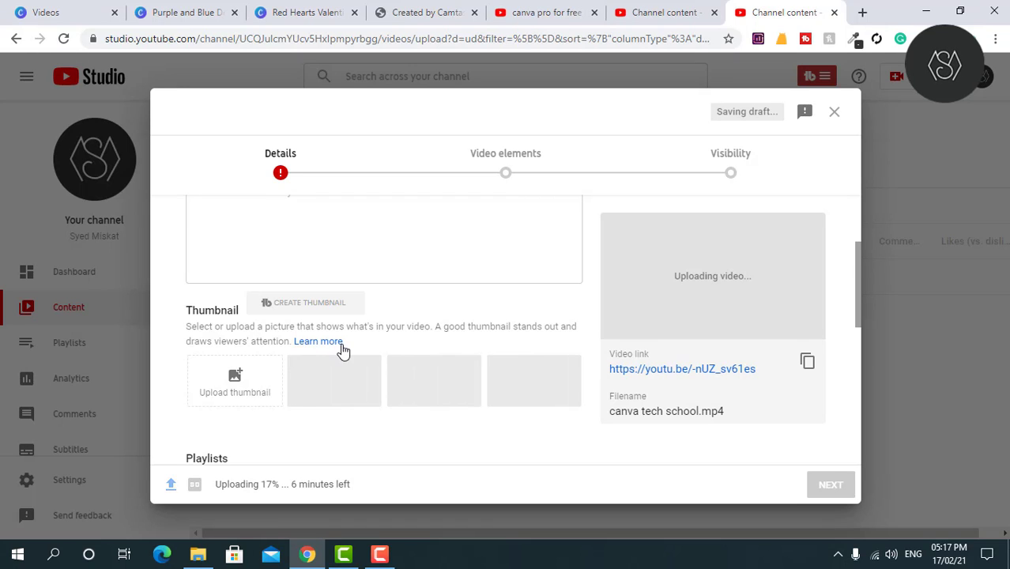
{"action": "scroll", "coordinate": [316, 359], "scroll_direction": "down", "scroll_amount": 1}
{"action": "scroll", "coordinate": [289, 366], "scroll_direction": "down", "scroll_amount": 2}
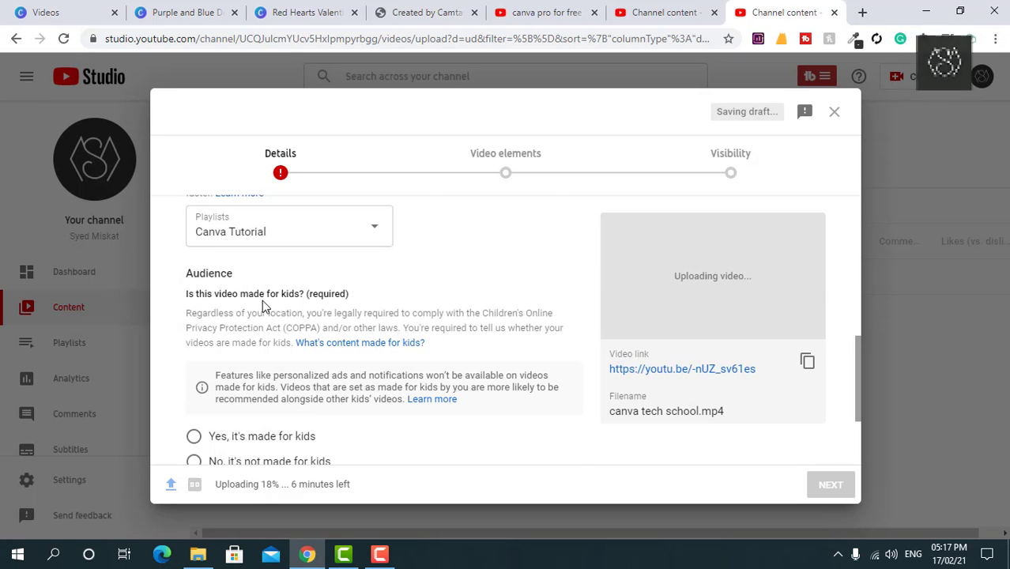
{"action": "scroll", "coordinate": [273, 299], "scroll_direction": "up", "scroll_amount": 4}
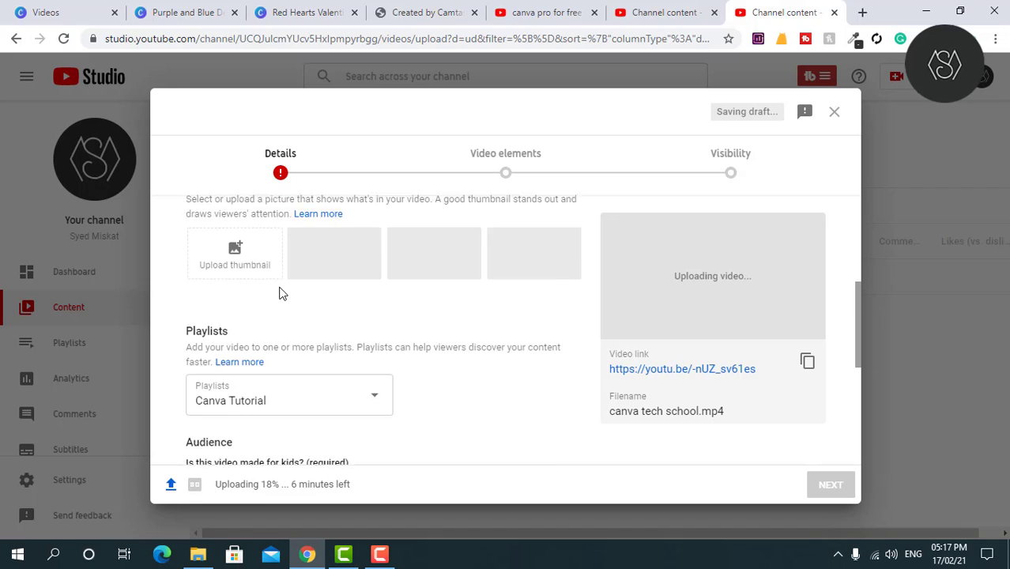
Step: Mark the video as not made for kids and reveal the additional options for paid promotion, tags and subtitles
{"action": "scroll", "coordinate": [279, 293], "scroll_direction": "down", "scroll_amount": 2}
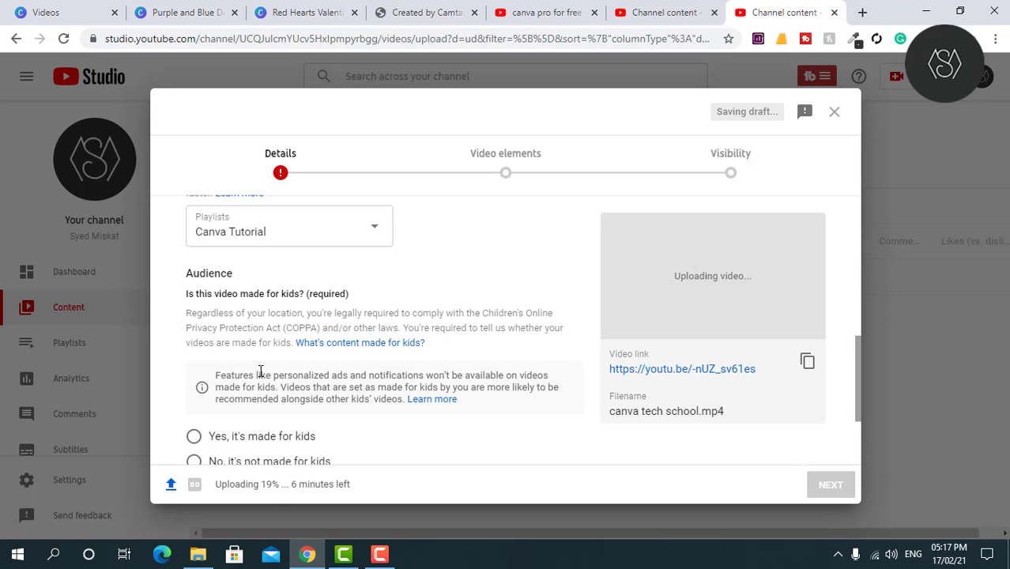
{"action": "scroll", "coordinate": [260, 371], "scroll_direction": "down", "scroll_amount": 3}
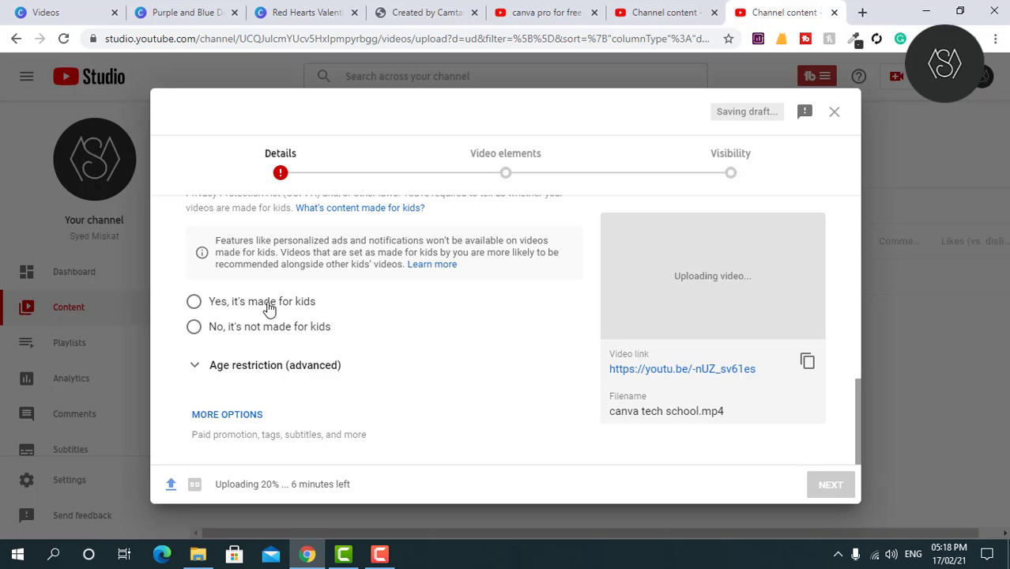
{"action": "left_click", "coordinate": [219, 333]}
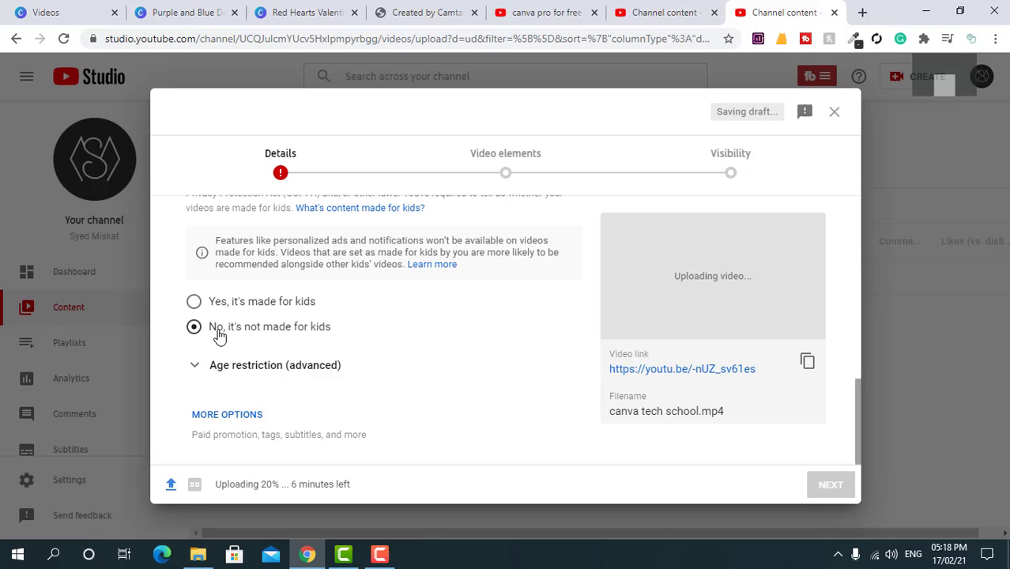
{"action": "left_click", "coordinate": [240, 411]}
{"action": "scroll", "coordinate": [256, 409], "scroll_direction": "down", "scroll_amount": 2}
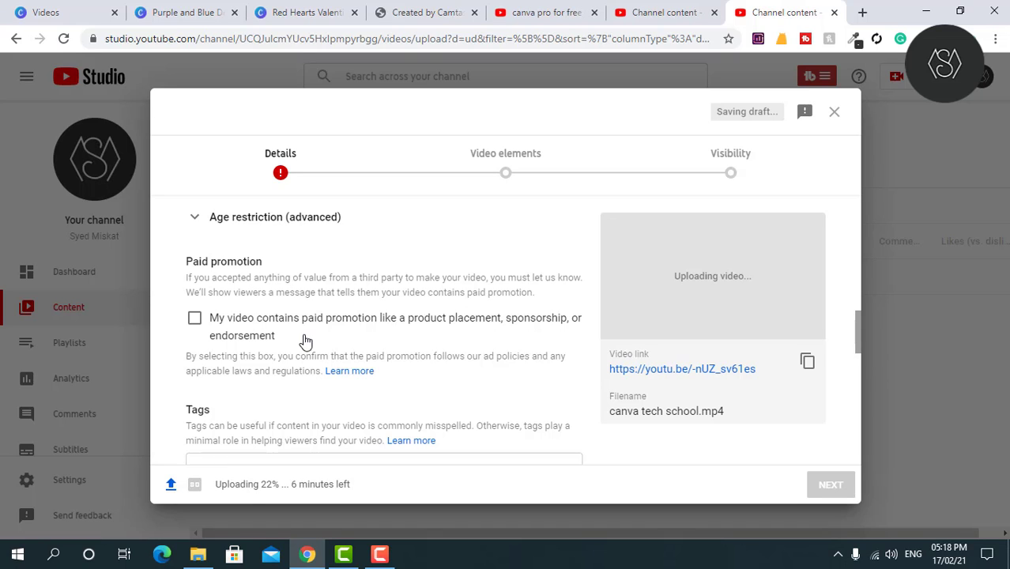
Step: Expand the tag tools and add the tag "canva" to the video
{"action": "scroll", "coordinate": [279, 358], "scroll_direction": "down", "scroll_amount": 3}
{"action": "left_click", "coordinate": [268, 259]}
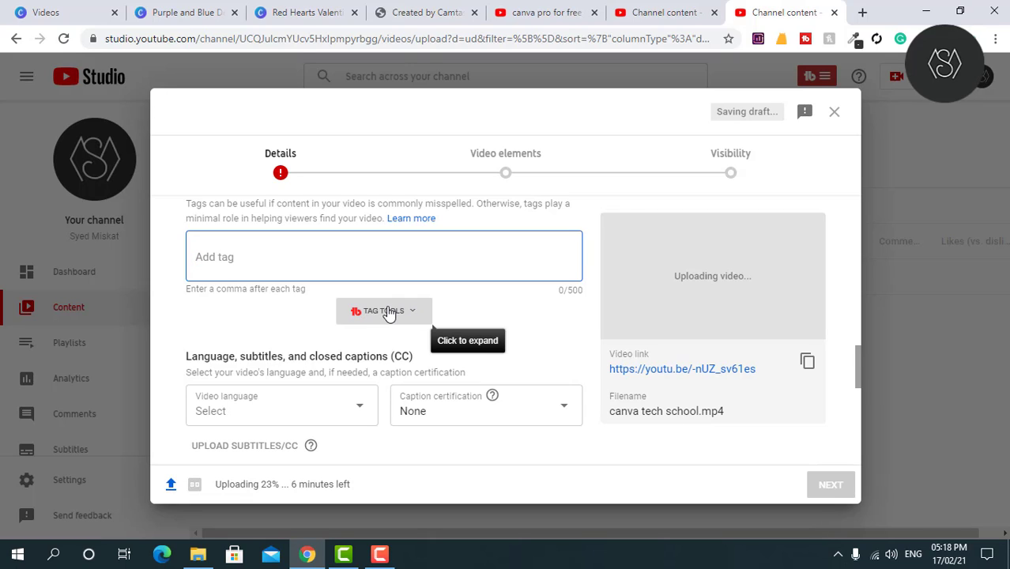
{"action": "left_click", "coordinate": [388, 313]}
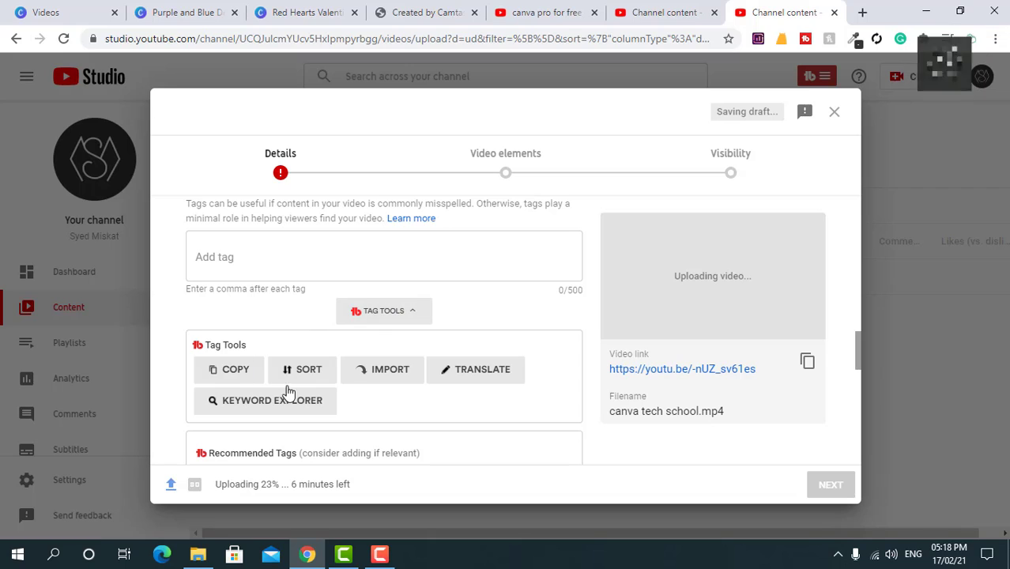
{"action": "left_click", "coordinate": [295, 267]}
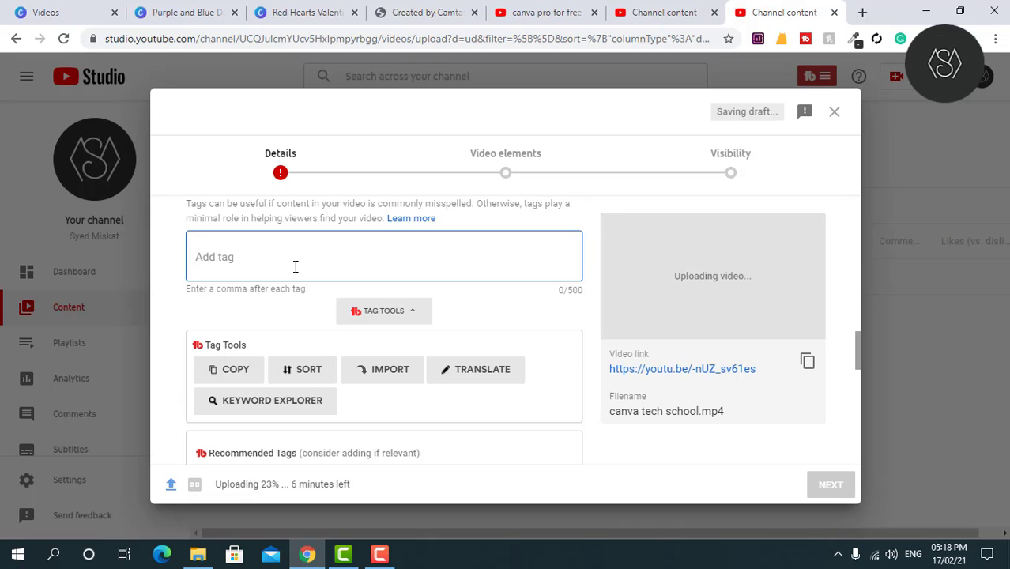
{"action": "type", "text": "canbv"}
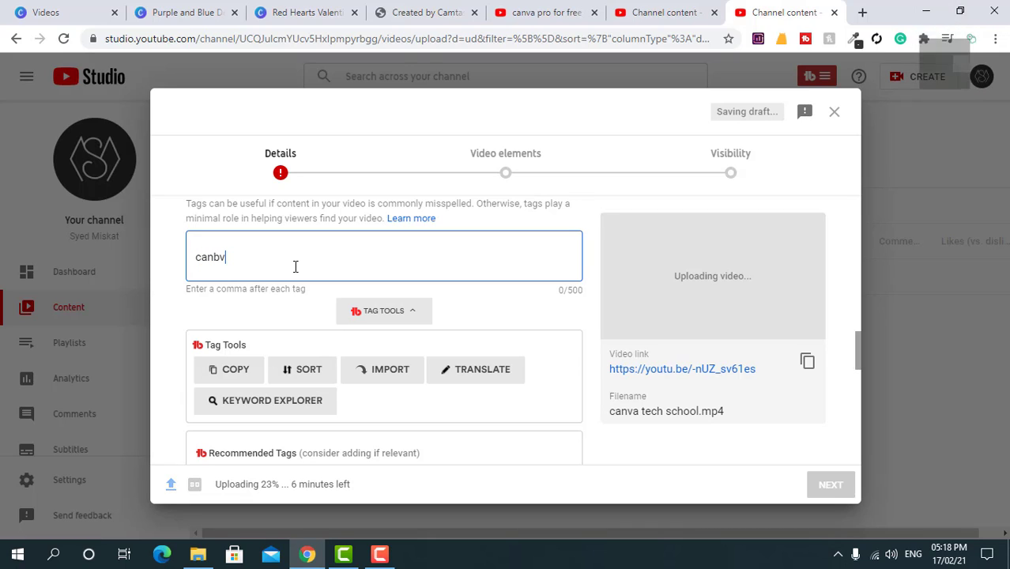
{"action": "key", "text": "BackSpace"}
{"action": "key", "text": "BackSpace"}
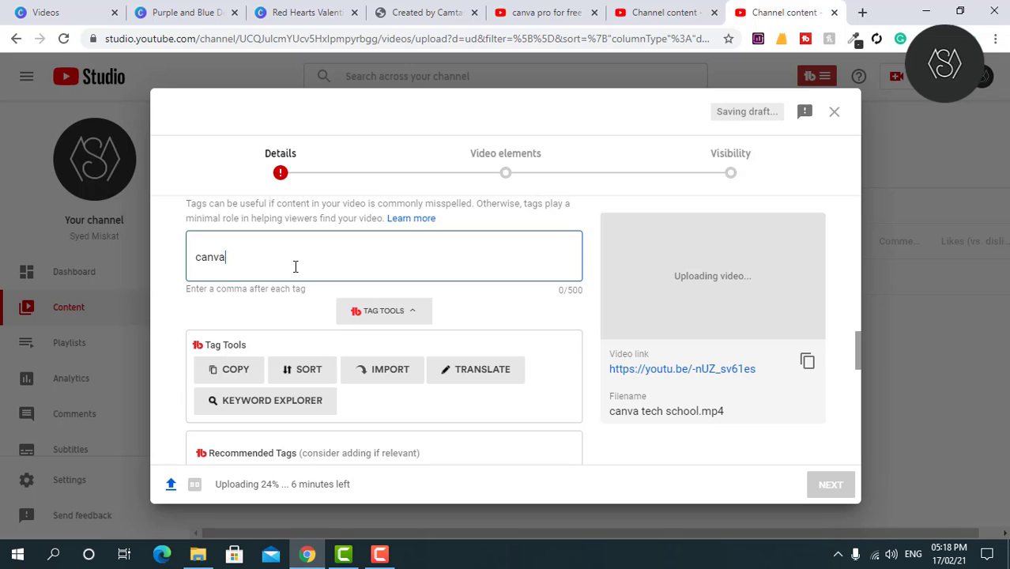
{"action": "type", "text": "va,"}
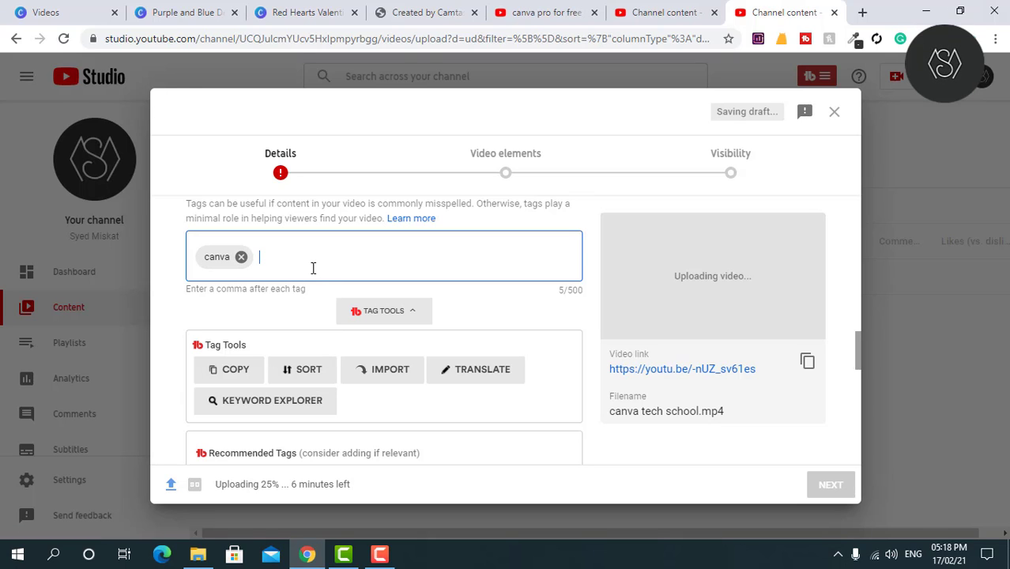
{"action": "scroll", "coordinate": [306, 343], "scroll_direction": "up", "scroll_amount": 4}
{"action": "scroll", "coordinate": [309, 343], "scroll_direction": "down", "scroll_amount": 7}
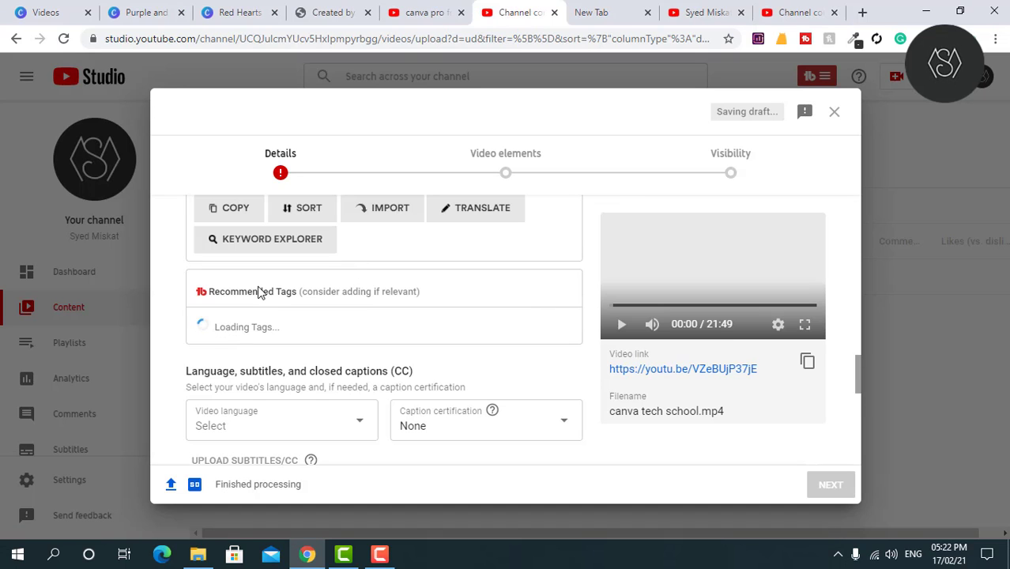
{"action": "scroll", "coordinate": [259, 291], "scroll_direction": "up", "scroll_amount": 3}
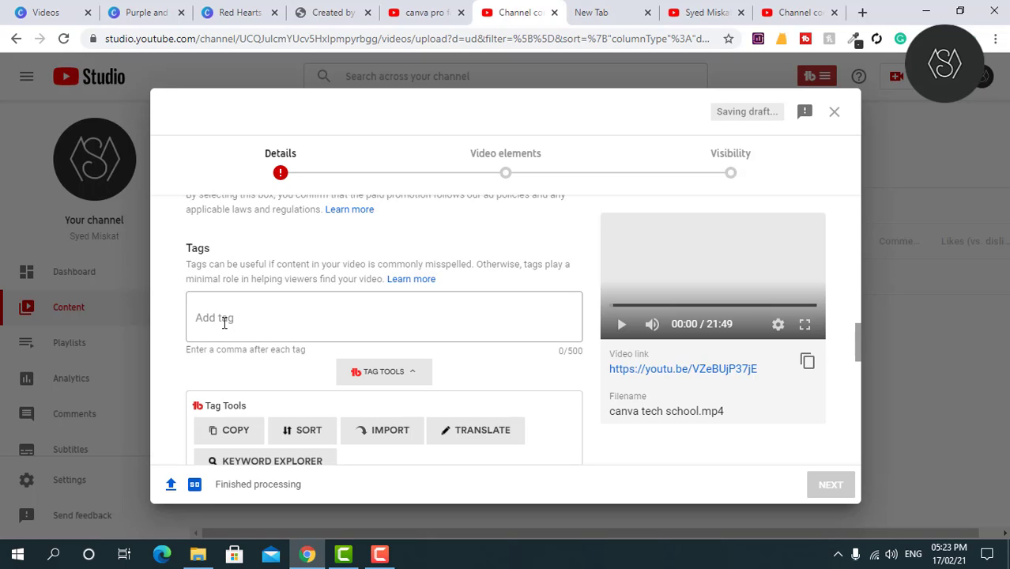
{"action": "scroll", "coordinate": [224, 323], "scroll_direction": "down", "scroll_amount": 2}
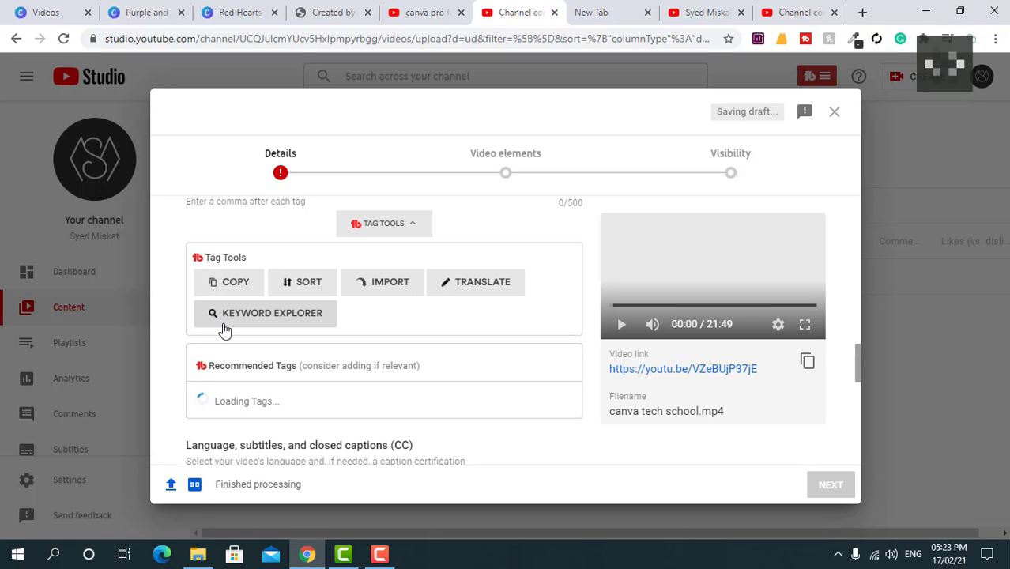
{"action": "scroll", "coordinate": [301, 341], "scroll_direction": "up", "scroll_amount": 1}
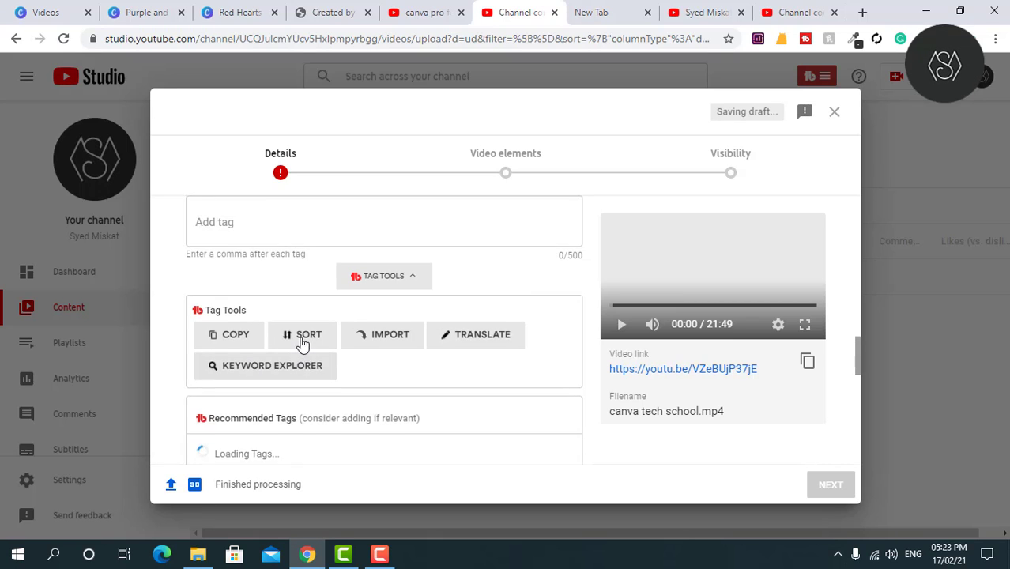
Step: Look through the choices for the video language and the caption certification
{"action": "scroll", "coordinate": [301, 342], "scroll_direction": "down", "scroll_amount": 3}
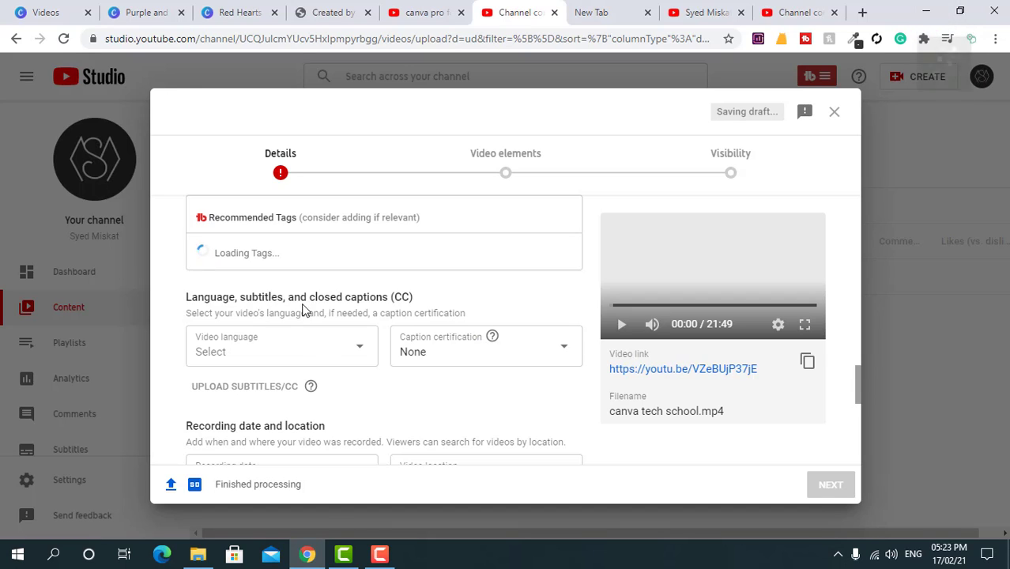
{"action": "left_click", "coordinate": [314, 355]}
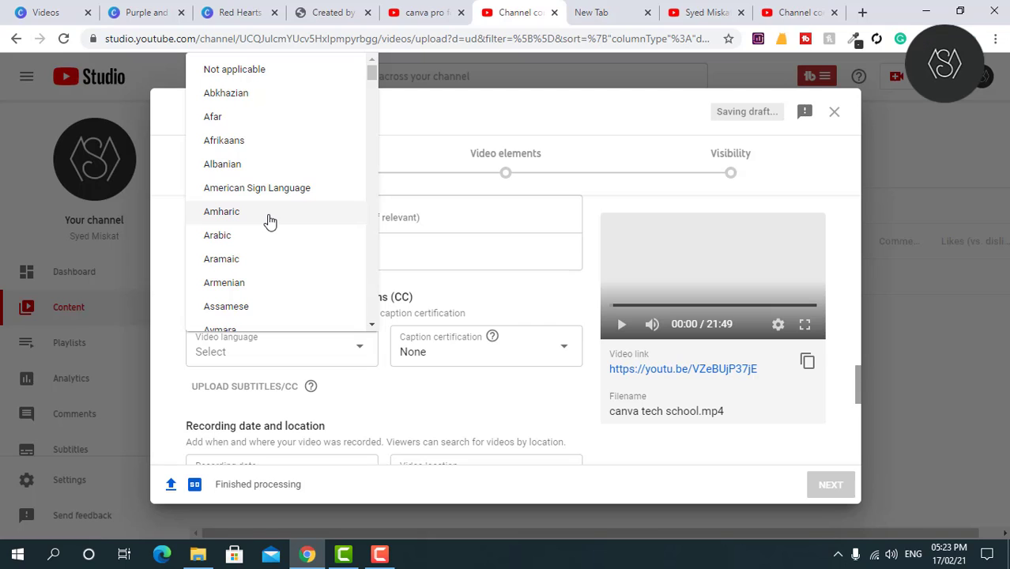
{"action": "scroll", "coordinate": [269, 225], "scroll_direction": "down", "scroll_amount": 1}
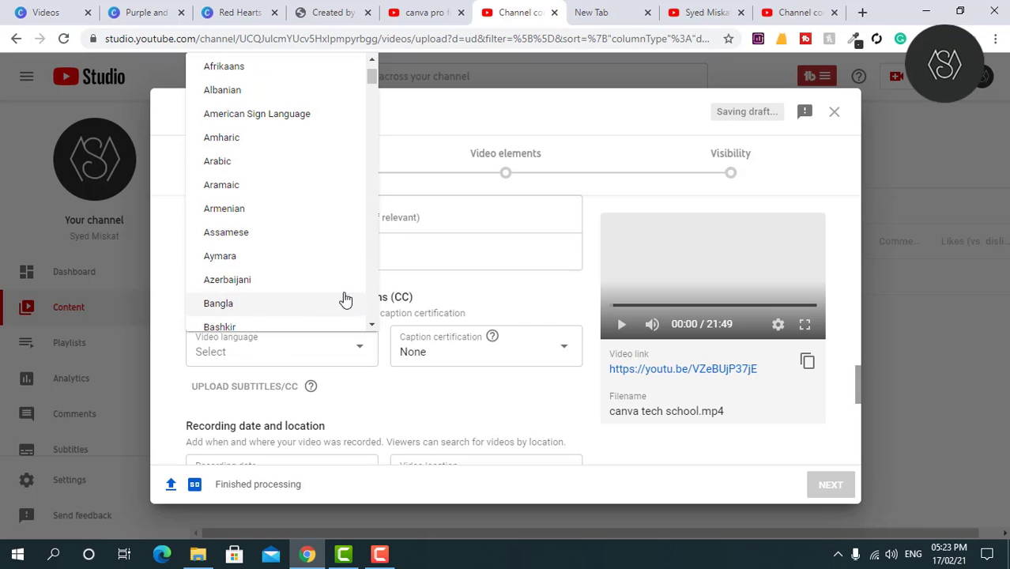
{"action": "left_click", "coordinate": [455, 394]}
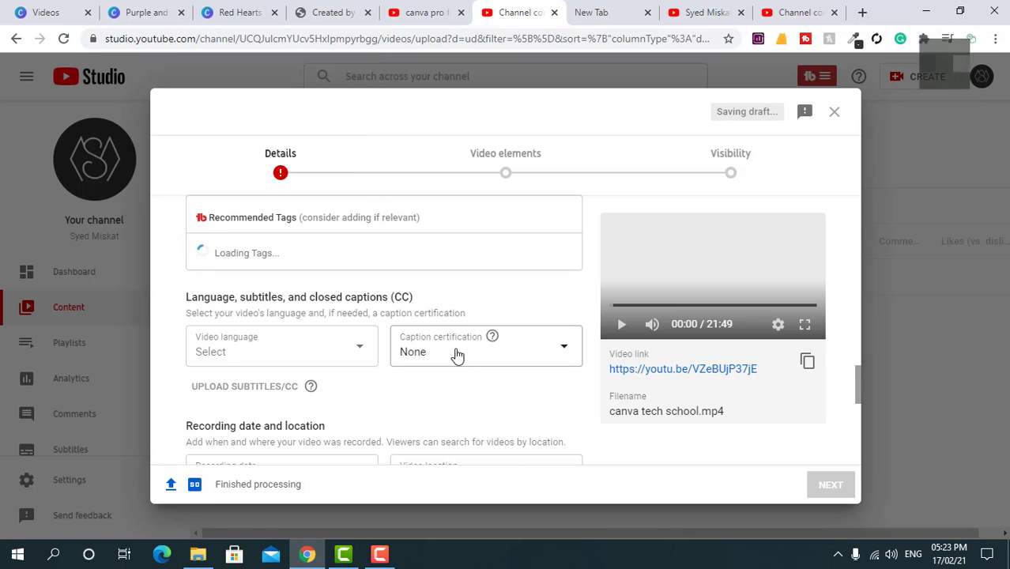
{"action": "left_click", "coordinate": [457, 356]}
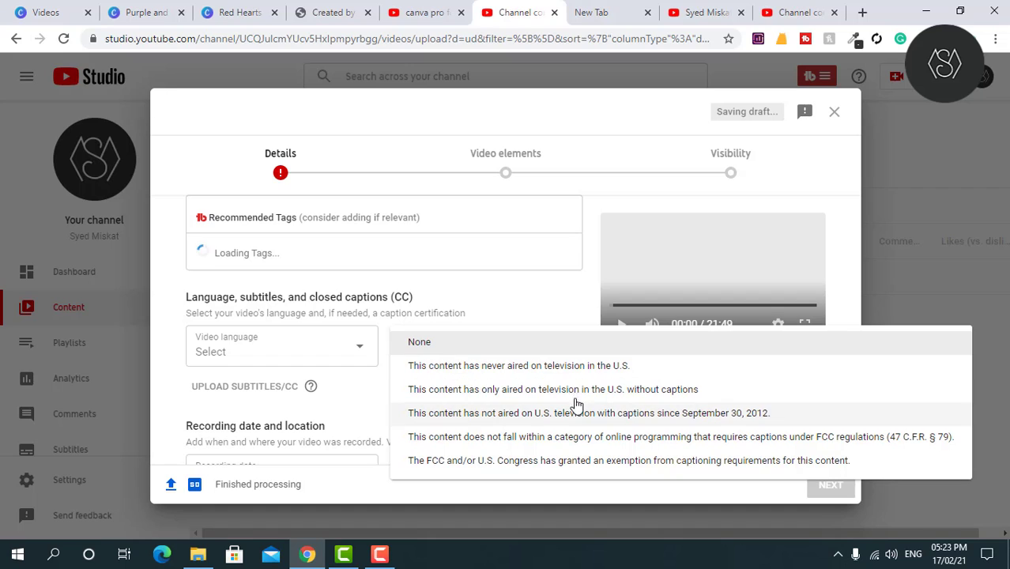
{"action": "left_click", "coordinate": [498, 309]}
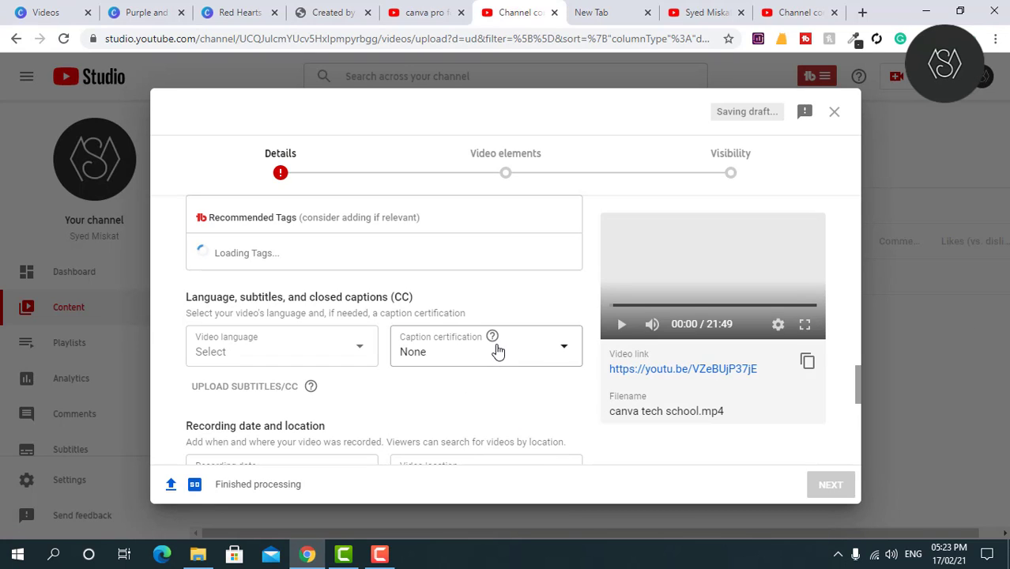
{"action": "left_click", "coordinate": [544, 353]}
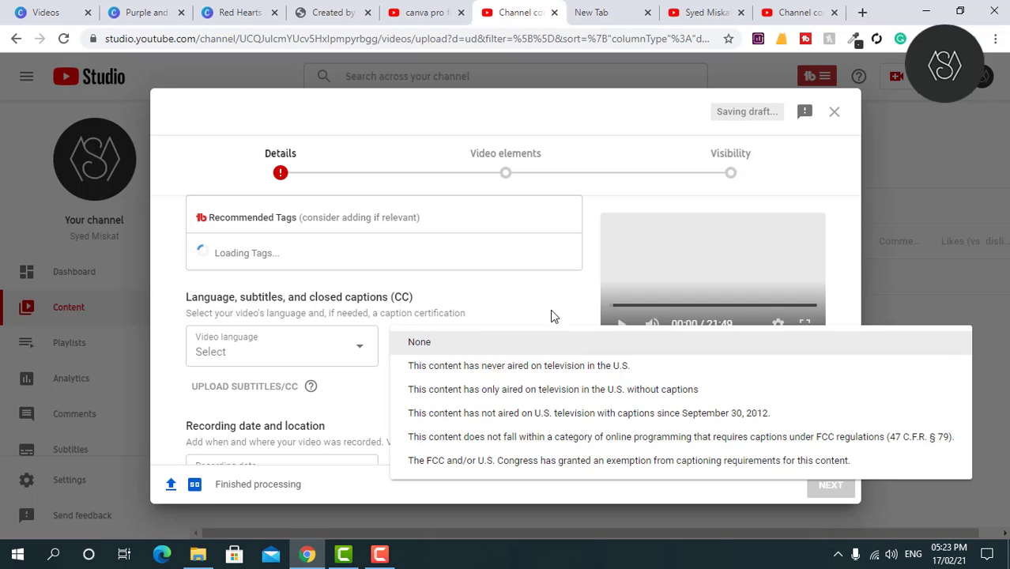
{"action": "left_click", "coordinate": [462, 297]}
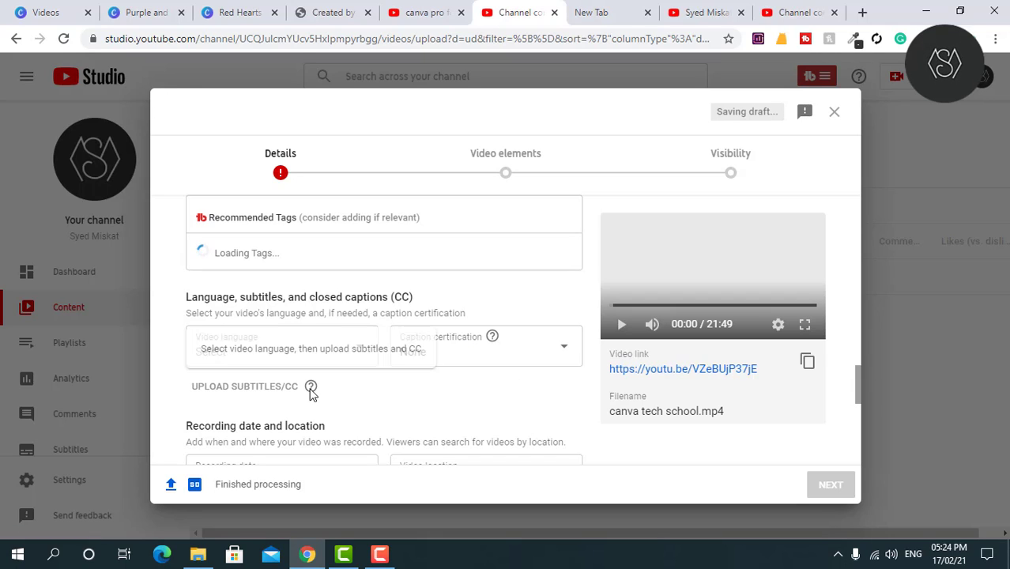
{"action": "left_click", "coordinate": [478, 355]}
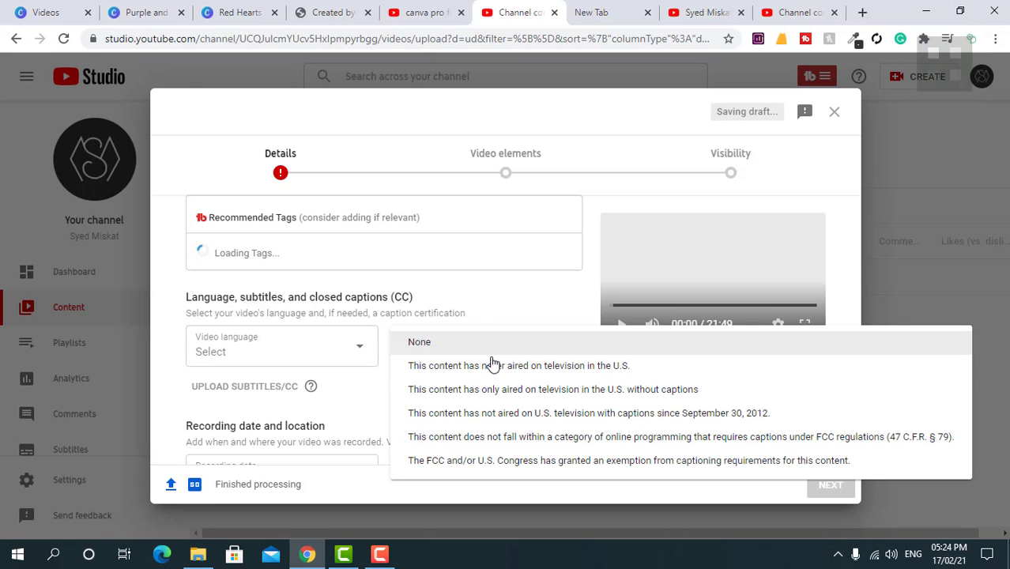
{"action": "left_click", "coordinate": [352, 383]}
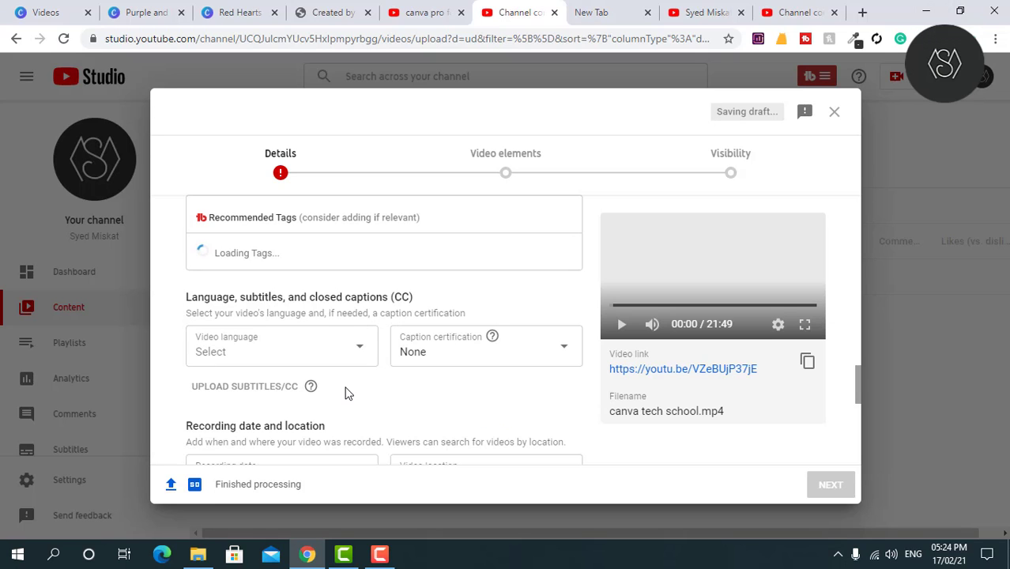
Step: Review the recording date and location, license, category and comments sections of the video details
{"action": "scroll", "coordinate": [347, 393], "scroll_direction": "up", "scroll_amount": 2}
{"action": "scroll", "coordinate": [344, 392], "scroll_direction": "down", "scroll_amount": 2}
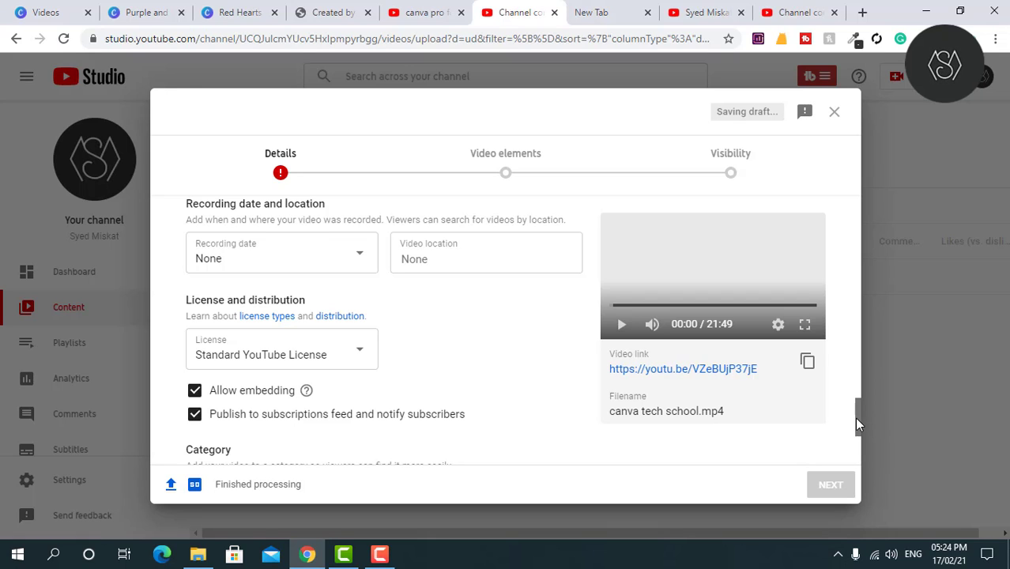
{"action": "left_click_drag", "start_coordinate": [857, 419], "coordinate": [858, 400]}
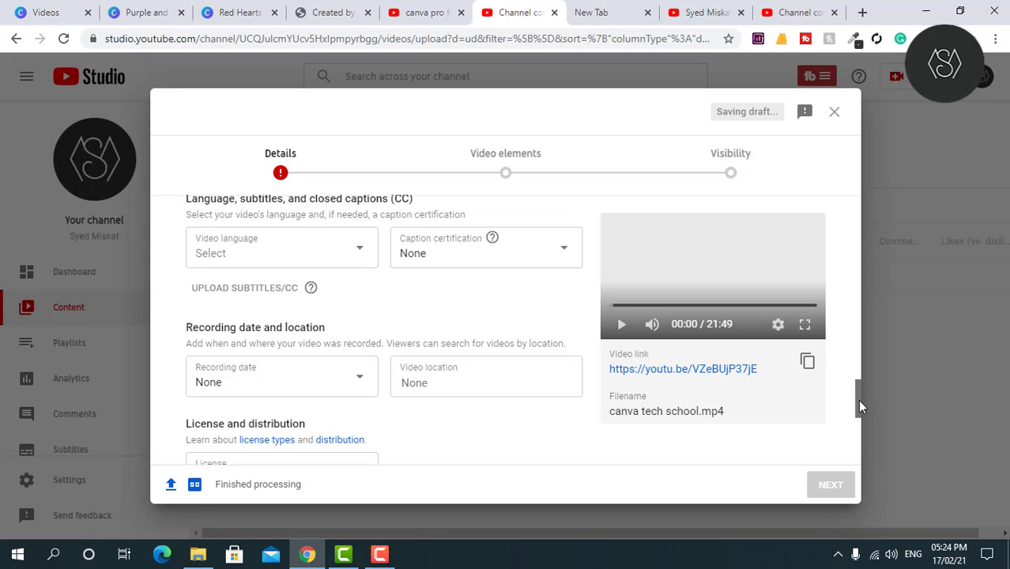
{"action": "left_click_drag", "start_coordinate": [862, 406], "coordinate": [862, 402]}
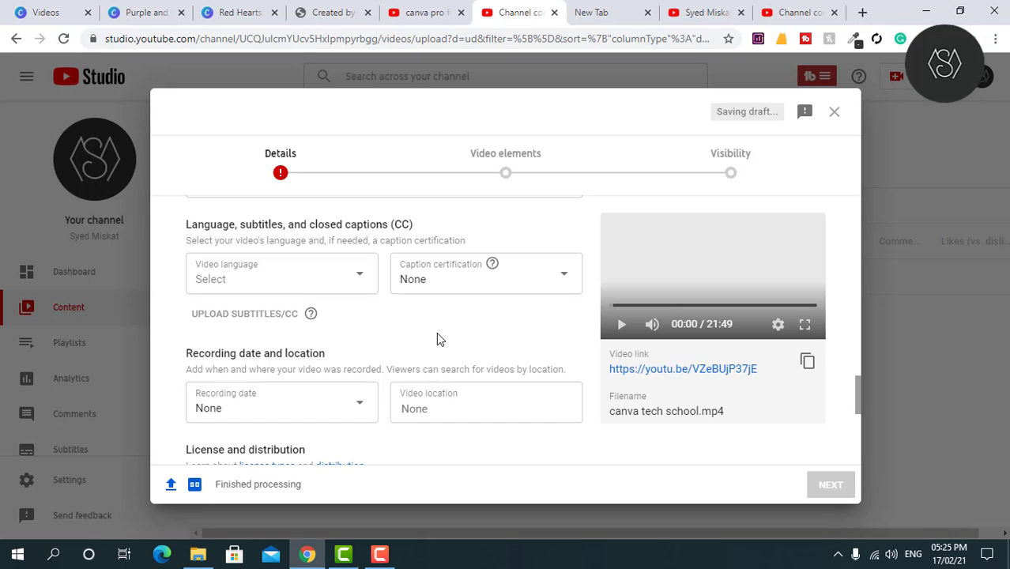
{"action": "scroll", "coordinate": [436, 332], "scroll_direction": "down", "scroll_amount": 5}
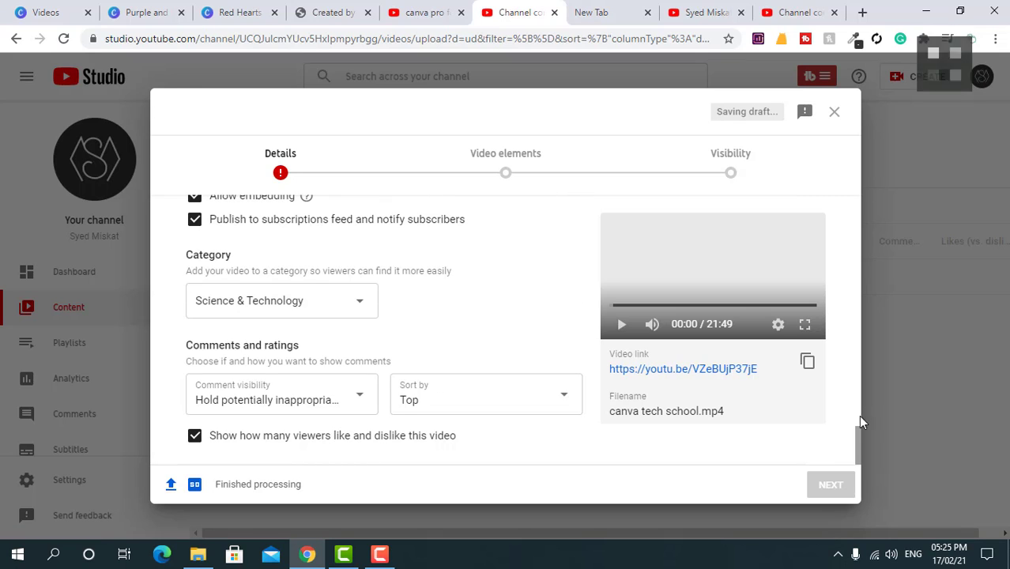
{"action": "left_click_drag", "start_coordinate": [857, 442], "coordinate": [856, 425]}
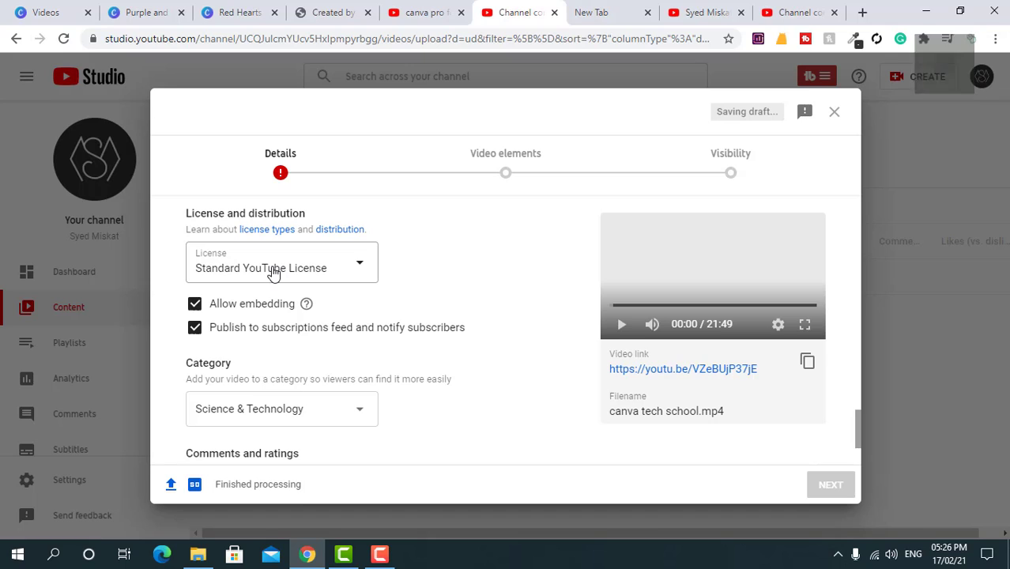
Step: Examine the available license types and the list of video categories
{"action": "left_click", "coordinate": [347, 268]}
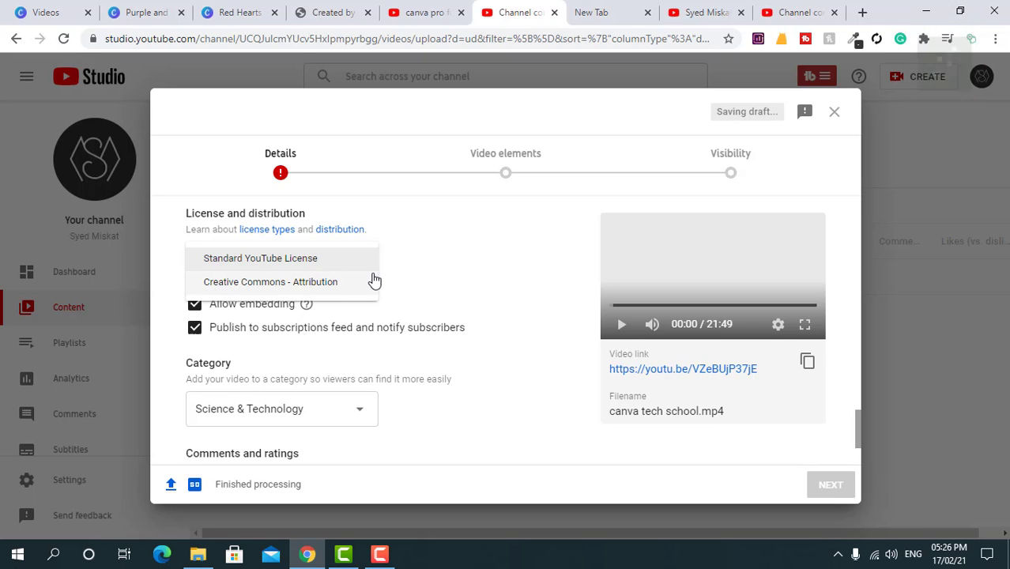
{"action": "left_click", "coordinate": [423, 275]}
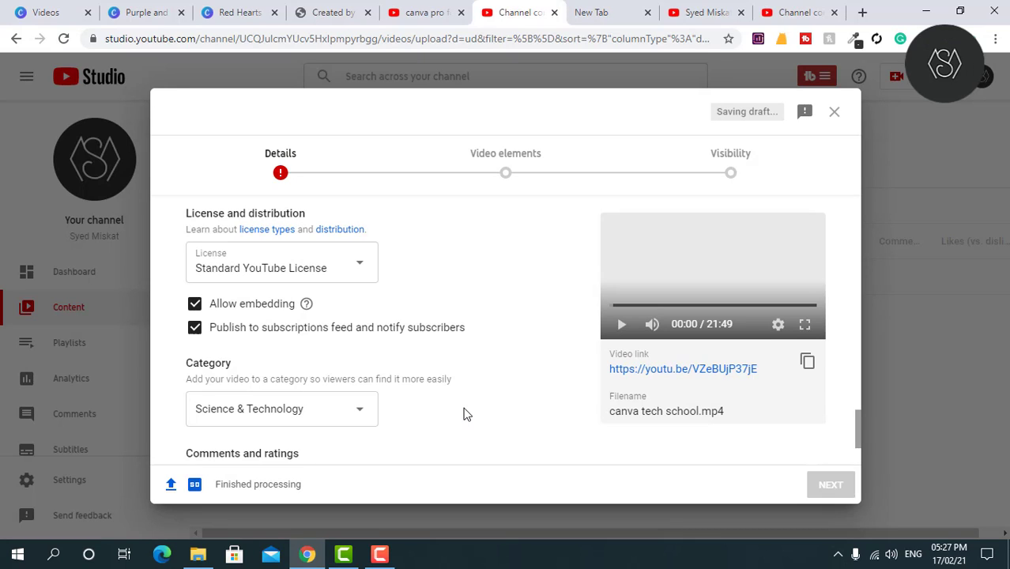
{"action": "left_click", "coordinate": [306, 405]}
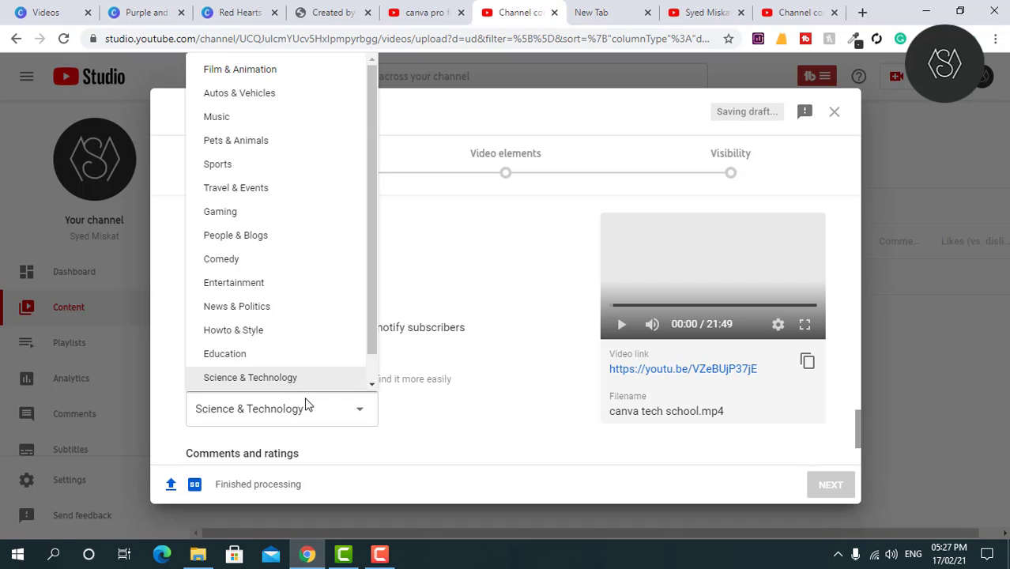
{"action": "scroll", "coordinate": [282, 210], "scroll_direction": "down", "scroll_amount": 1}
{"action": "scroll", "coordinate": [230, 101], "scroll_direction": "up", "scroll_amount": 1}
{"action": "left_click", "coordinate": [510, 277]}
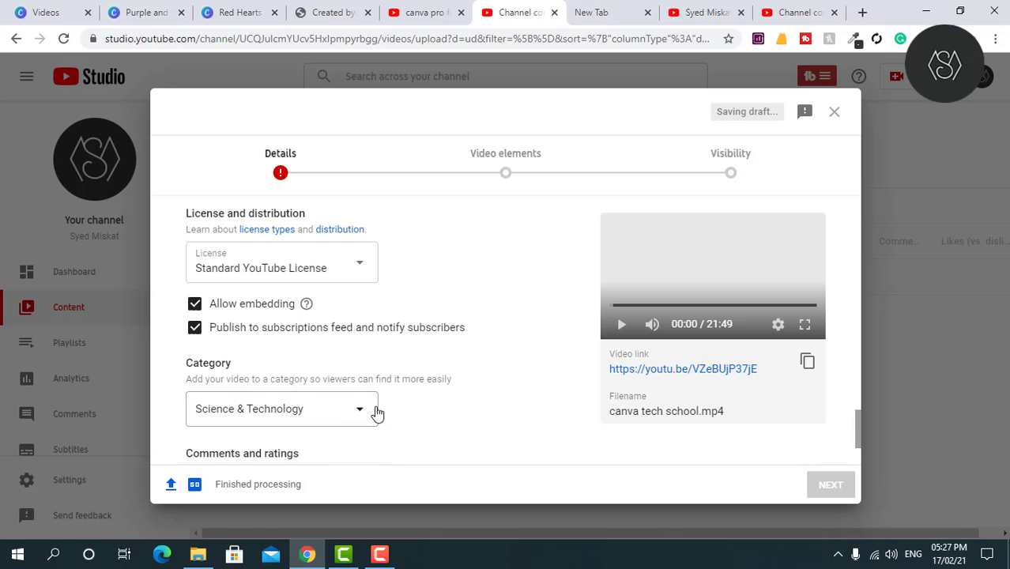
Step: Set the video's comment visibility to Allow all comments
{"action": "scroll", "coordinate": [348, 391], "scroll_direction": "down", "scroll_amount": 1}
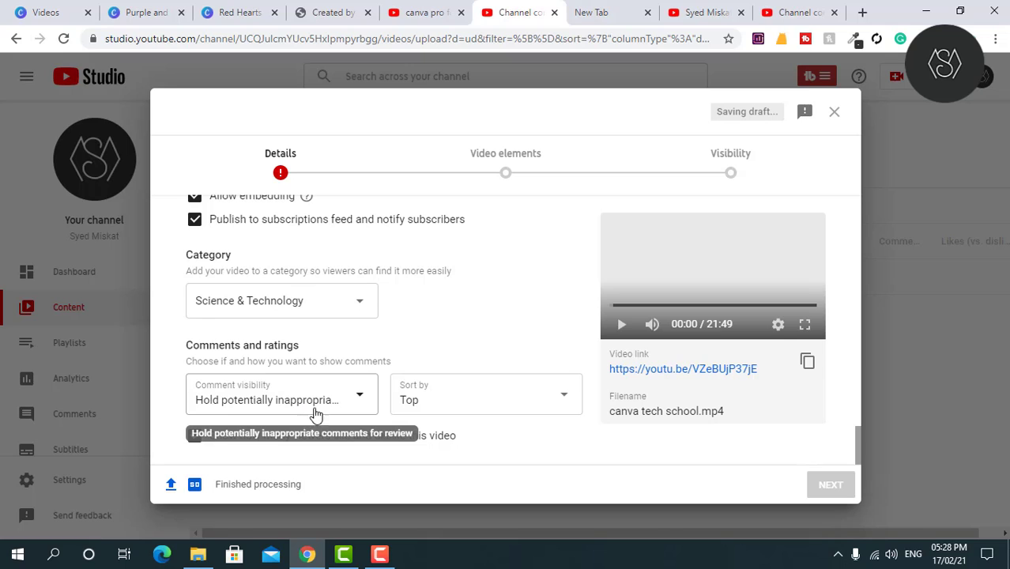
{"action": "left_click", "coordinate": [344, 403]}
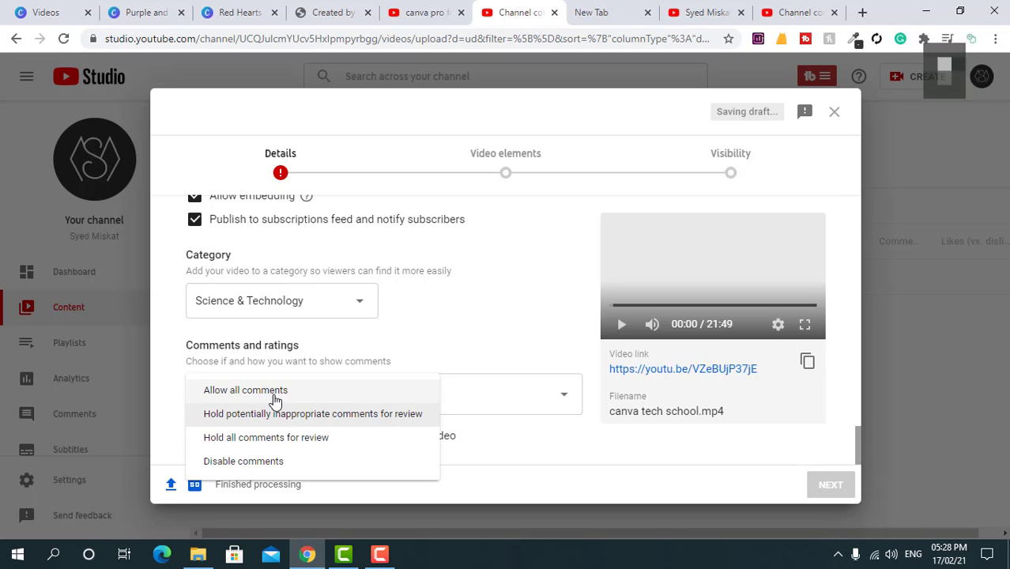
{"action": "left_click", "coordinate": [414, 326]}
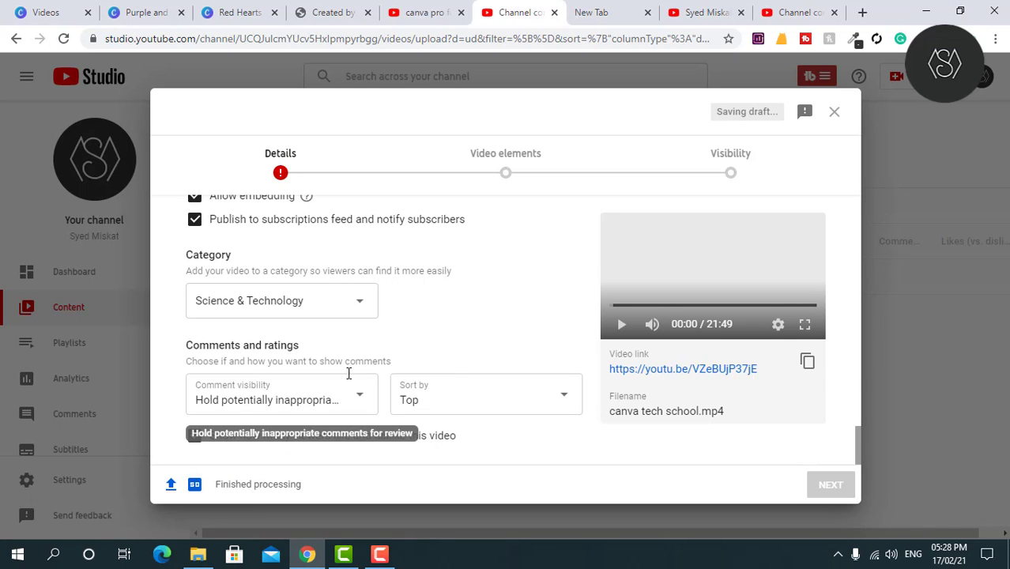
{"action": "left_click", "coordinate": [316, 397]}
{"action": "left_click", "coordinate": [253, 393]}
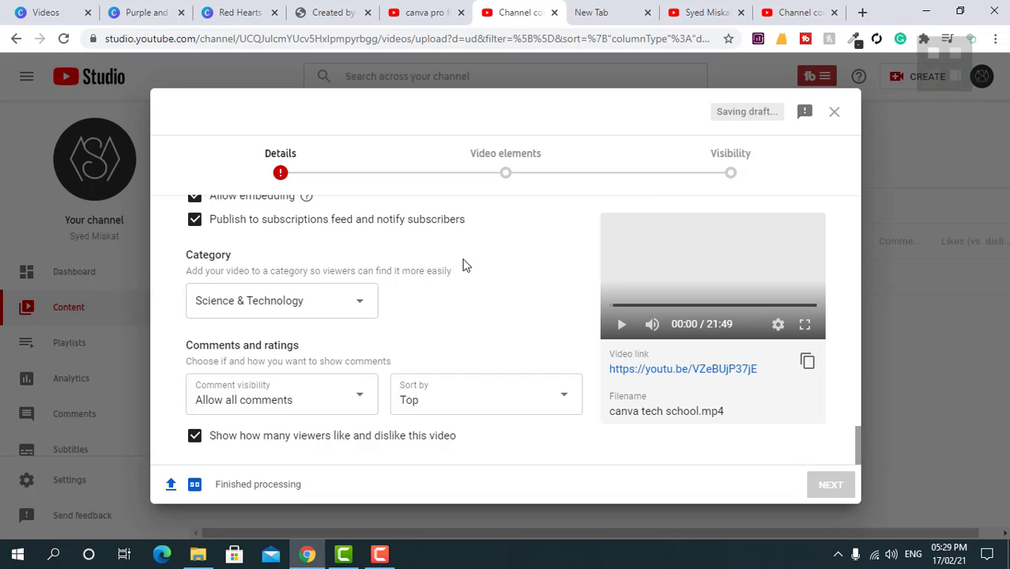
Step: Return to the video's title section and open a new SEO Studio optimization from the TubeBuddy tools
{"action": "left_click_drag", "start_coordinate": [854, 437], "coordinate": [855, 203]}
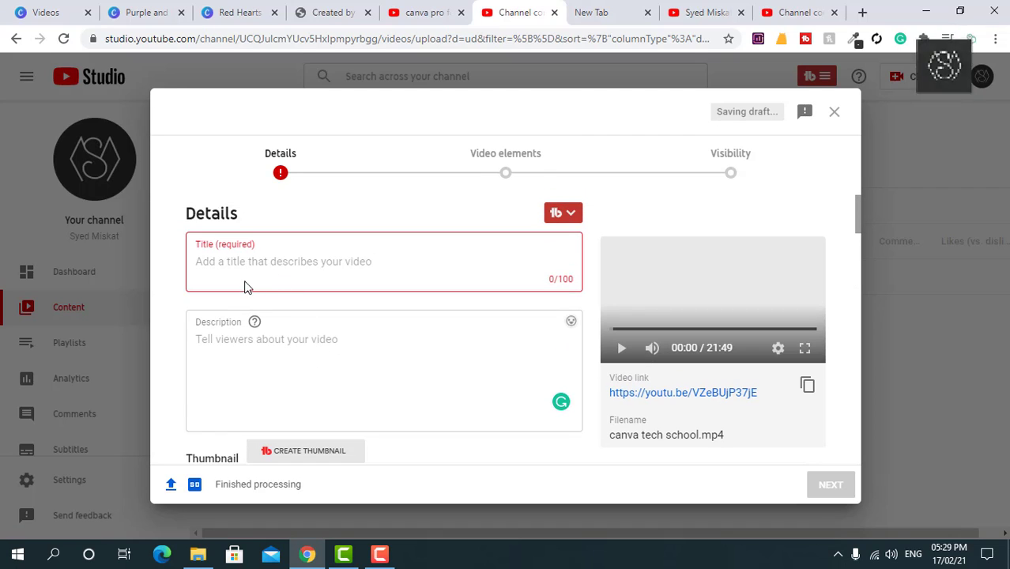
{"action": "left_click", "coordinate": [243, 260]}
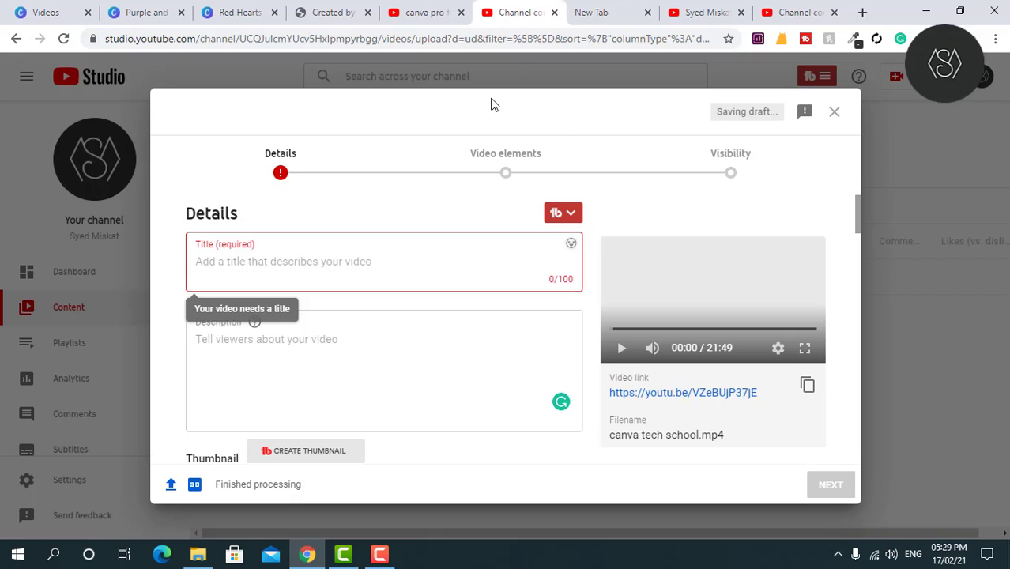
{"action": "left_click", "coordinate": [431, 272]}
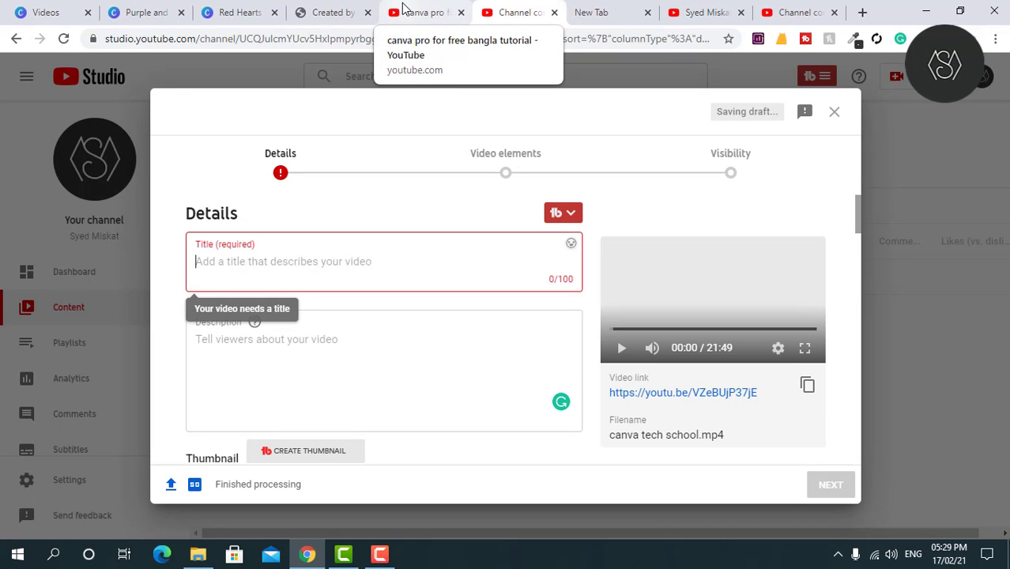
{"action": "left_click", "coordinate": [563, 213]}
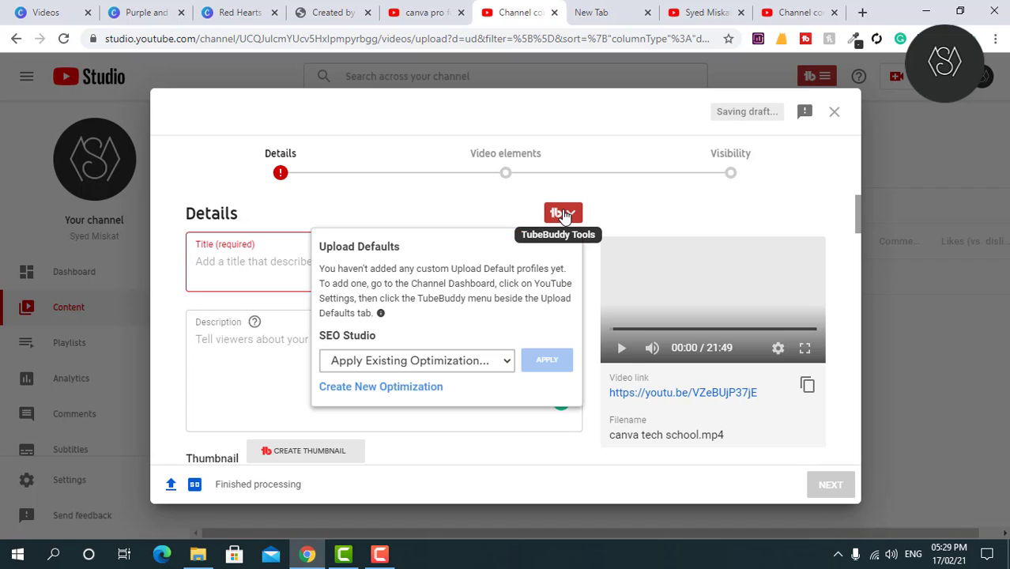
{"action": "left_click", "coordinate": [406, 362]}
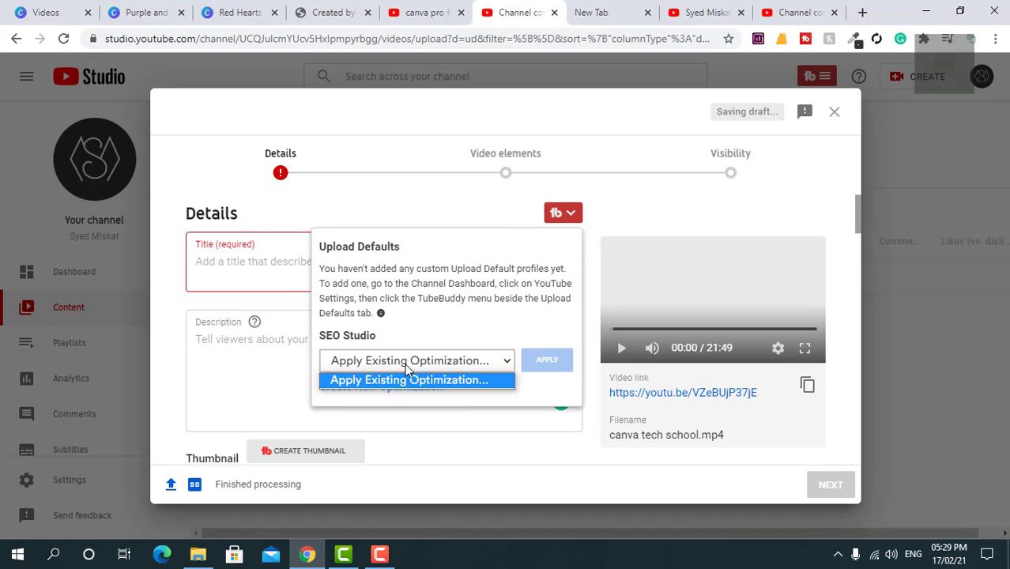
{"action": "left_click", "coordinate": [392, 381]}
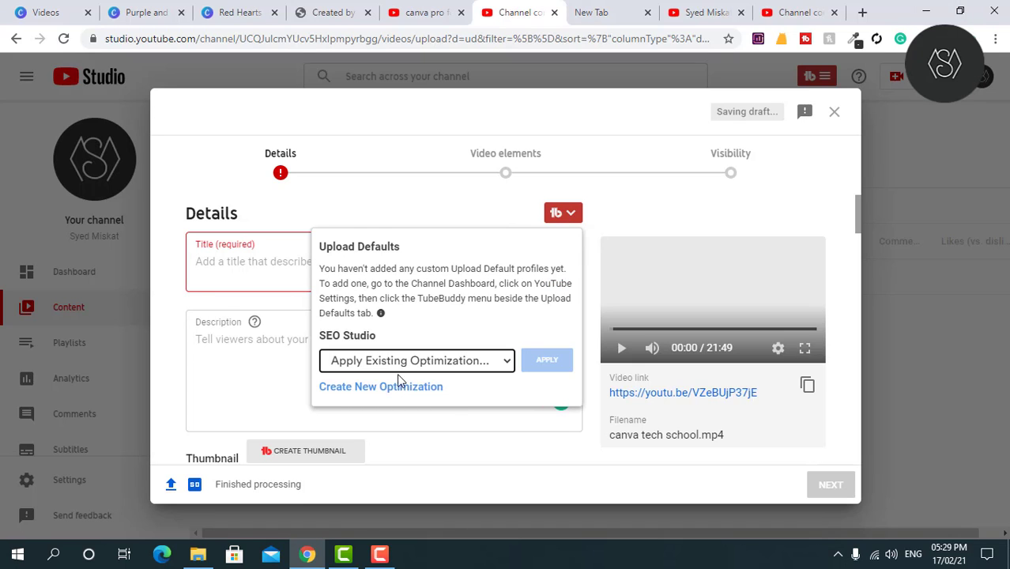
{"action": "left_click", "coordinate": [387, 387]}
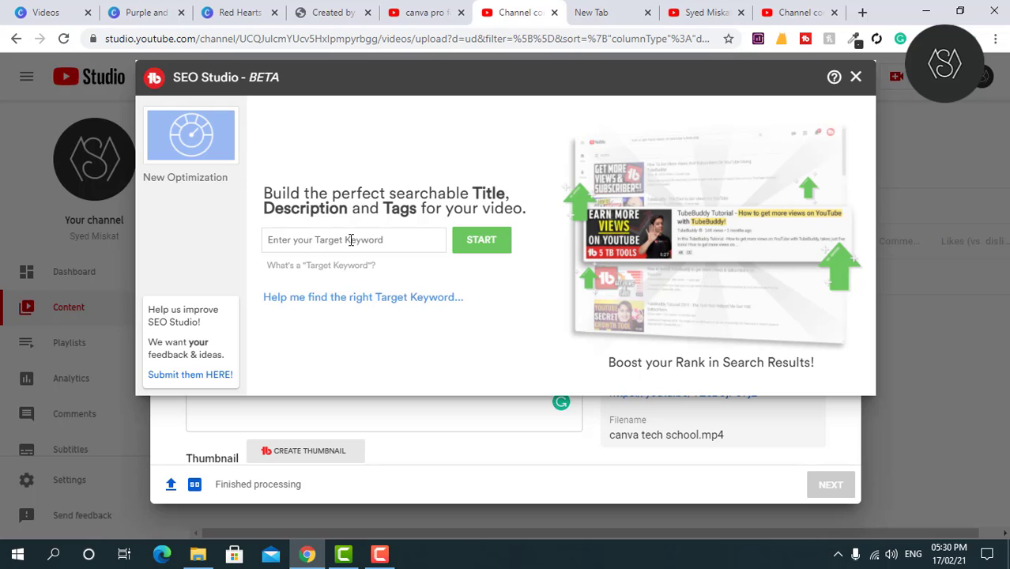
Step: Try to start an SEO Studio optimization for the target keyword "How use canva for free bangla tutorial" and dismiss the upgrade offer
{"action": "type", "text": "How "}
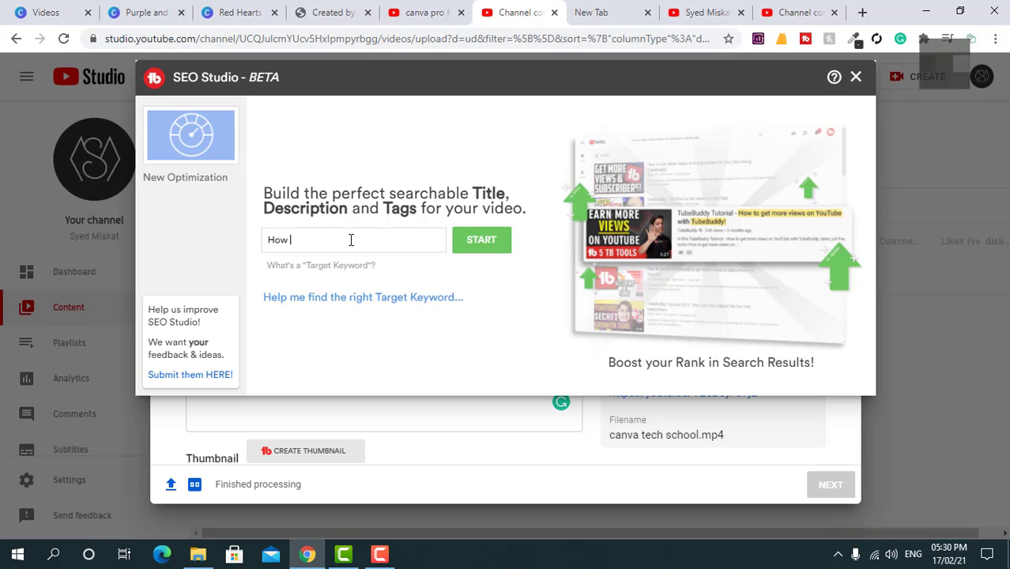
{"action": "type", "text": "use canva for free bangla"}
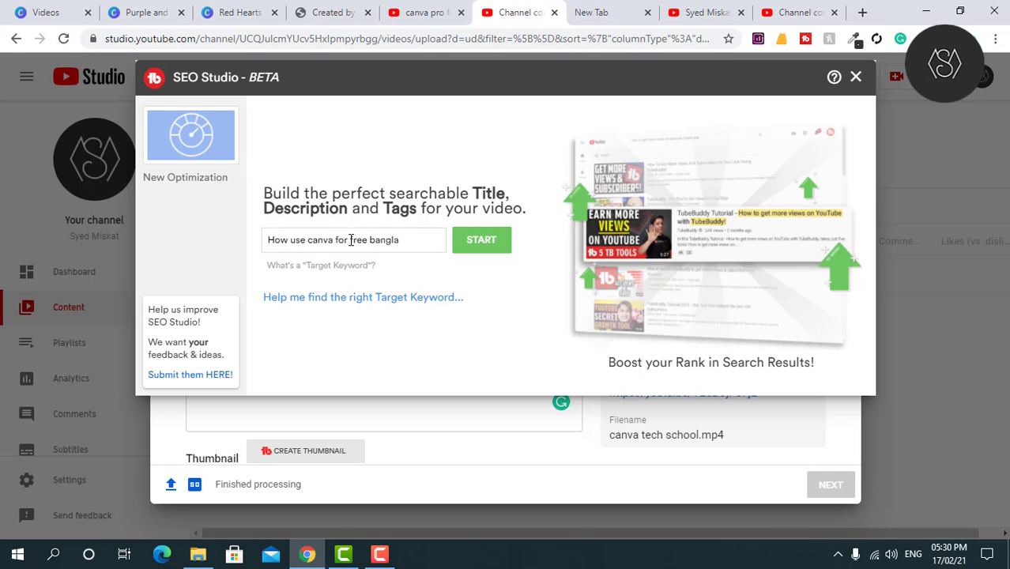
{"action": "type", "text": "orial"}
{"action": "left_click", "coordinate": [483, 249]}
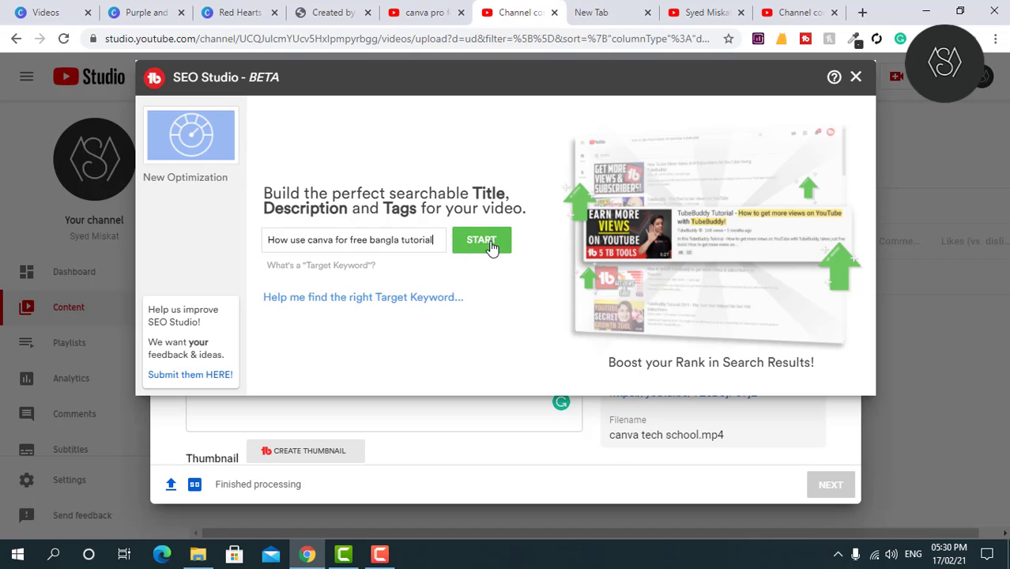
{"action": "left_click", "coordinate": [491, 248]}
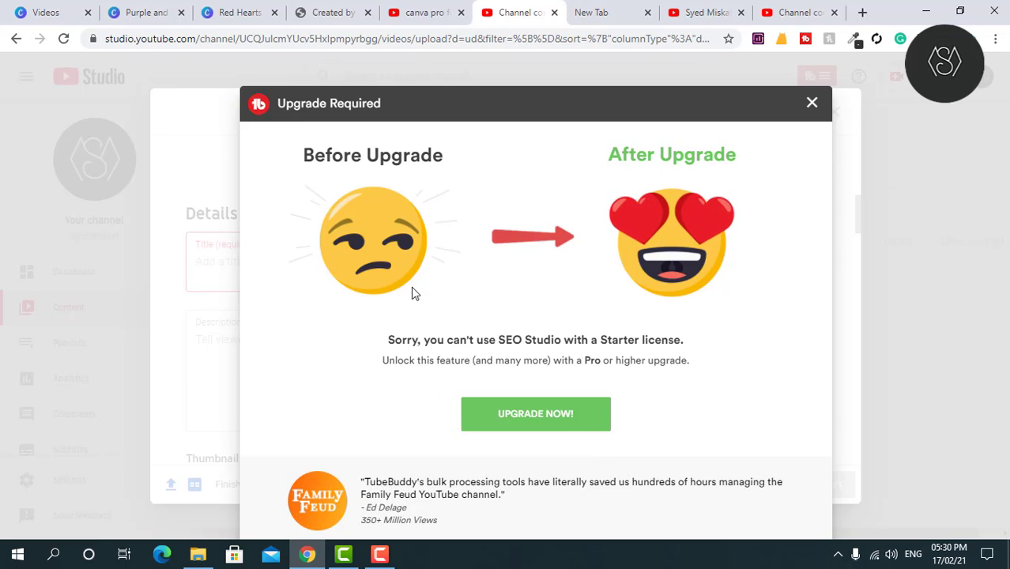
{"action": "left_click", "coordinate": [812, 106]}
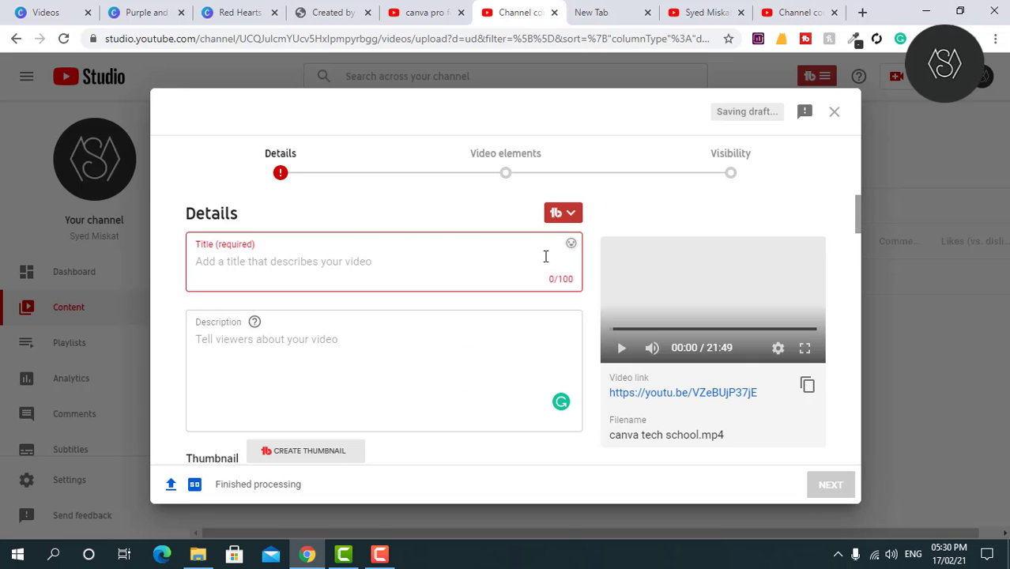
Step: Open TubeBuddy's Keyword Explorer from the channel's YouTube page
{"action": "left_click", "coordinate": [708, 13]}
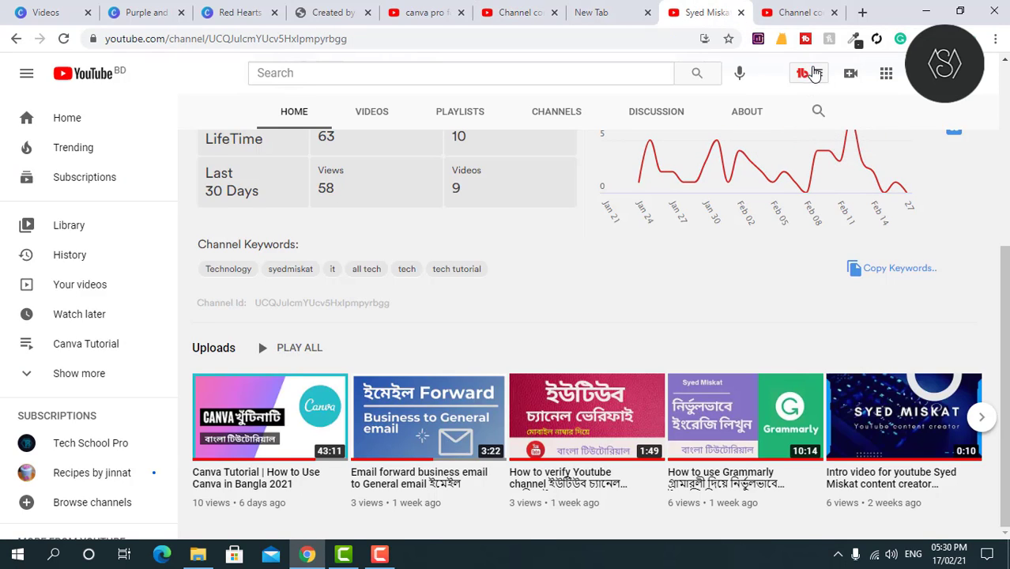
{"action": "left_click", "coordinate": [814, 73]}
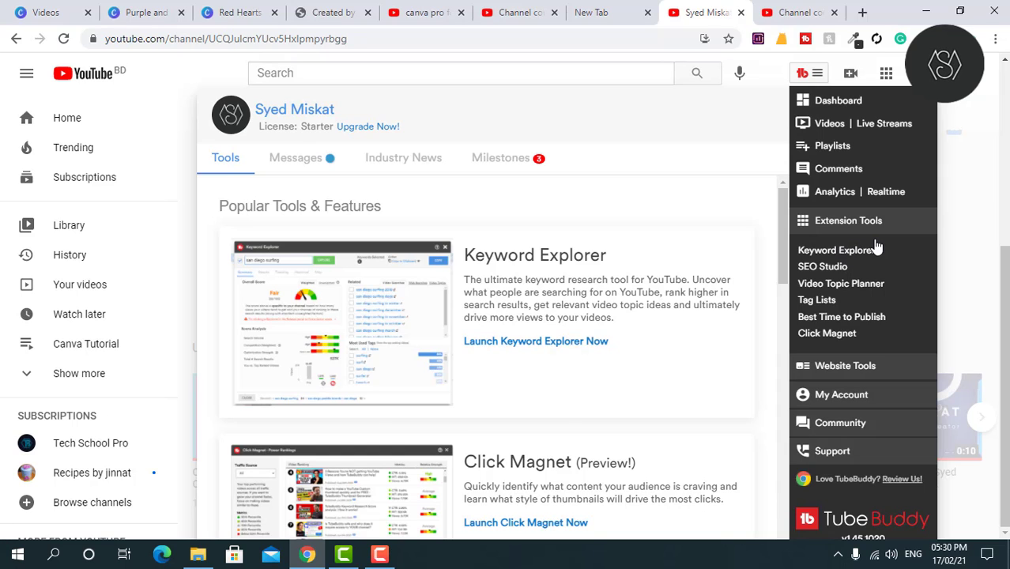
{"action": "left_click", "coordinate": [843, 252]}
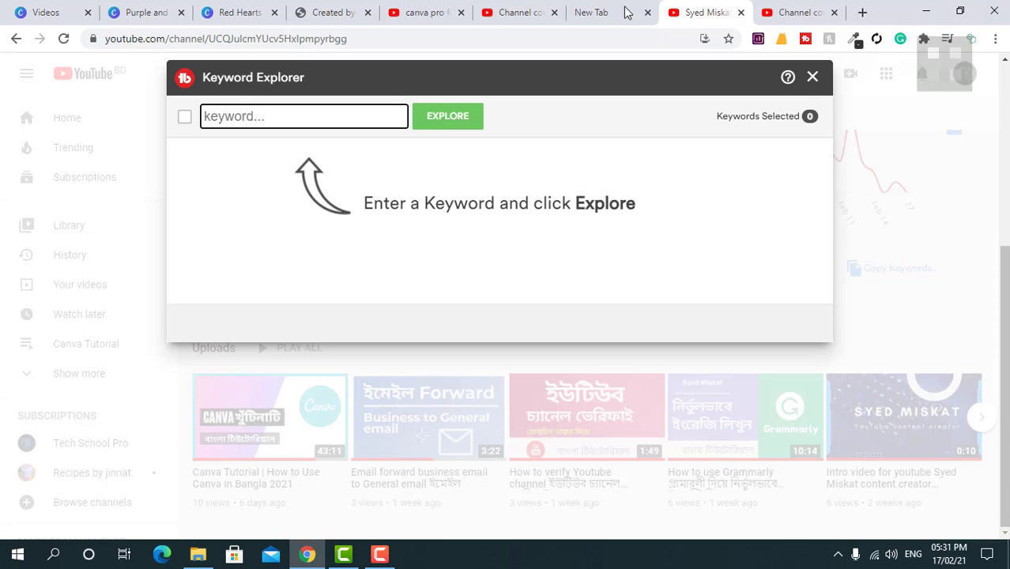
Step: Return to the YouTube search results and search for "How to canva use for free bangla tutorial"
{"action": "left_click", "coordinate": [518, 13]}
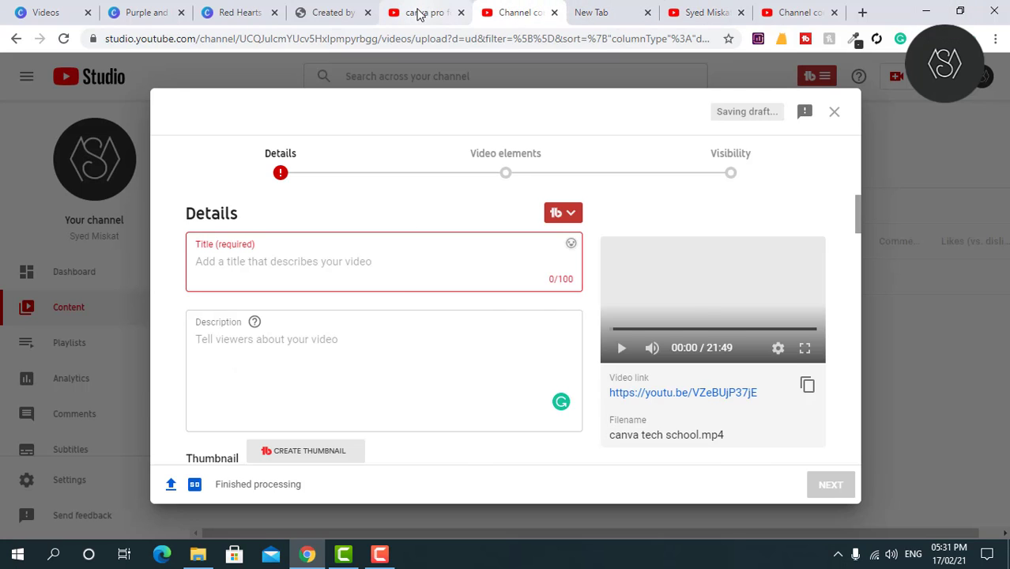
{"action": "left_click", "coordinate": [423, 13]}
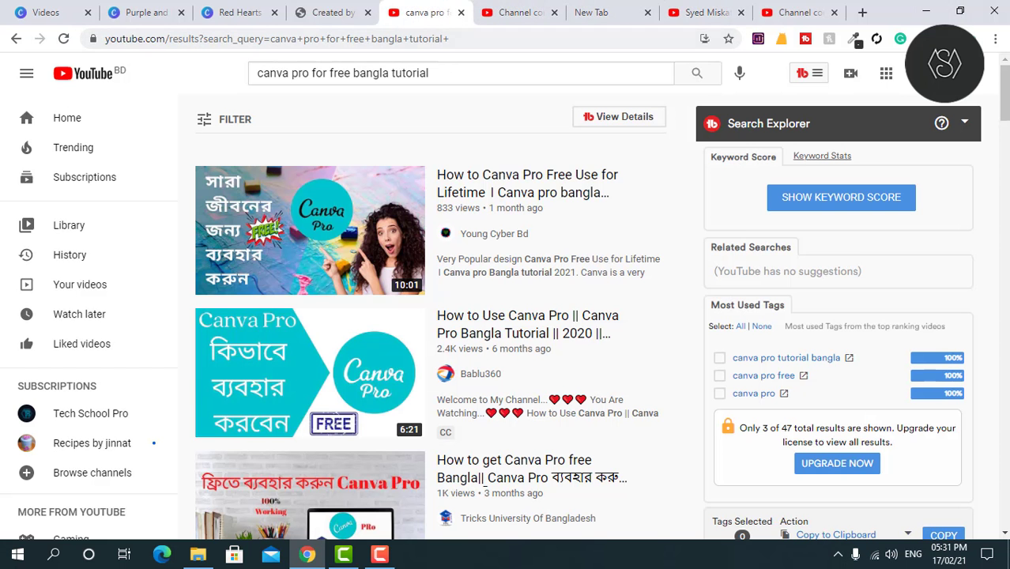
{"action": "triple_click", "coordinate": [278, 76]}
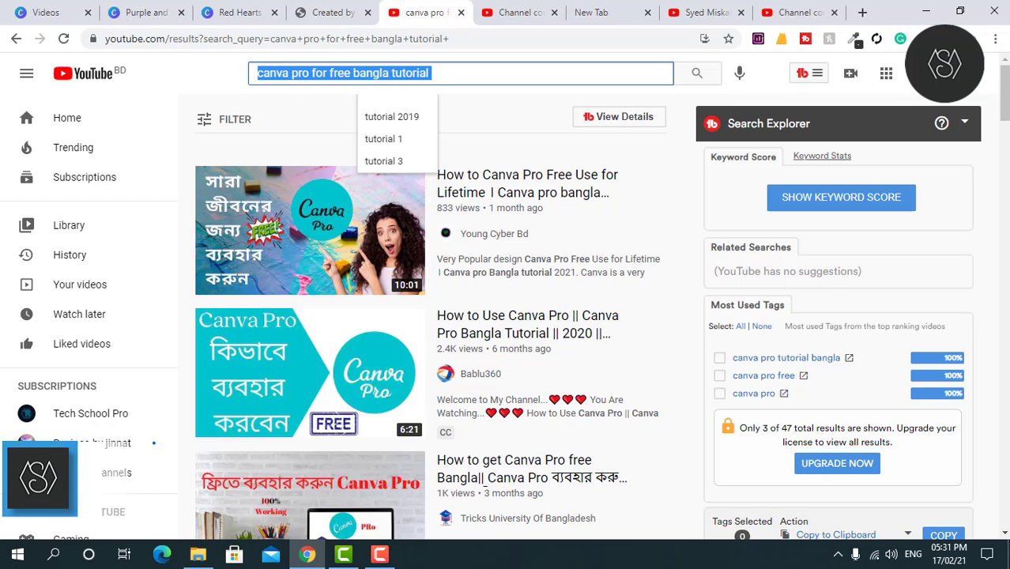
{"action": "type", "text": "How "}
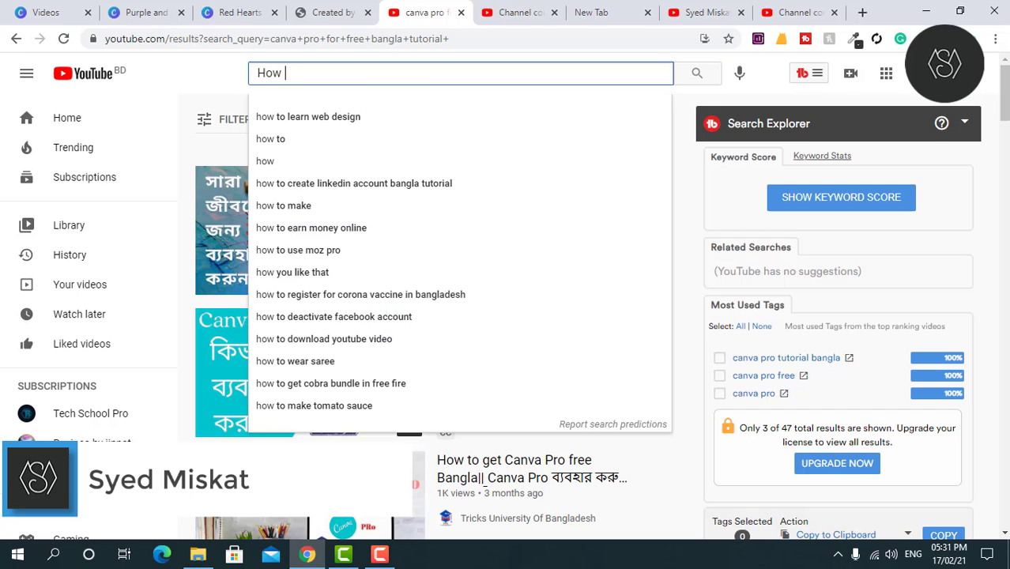
{"action": "type", "text": "to canv"}
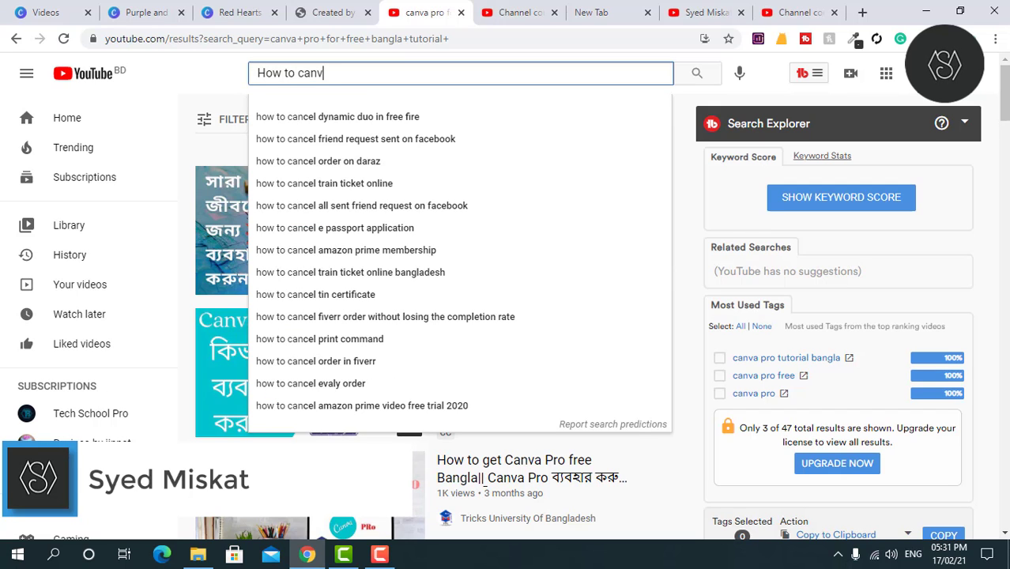
{"action": "type", "text": "a u"}
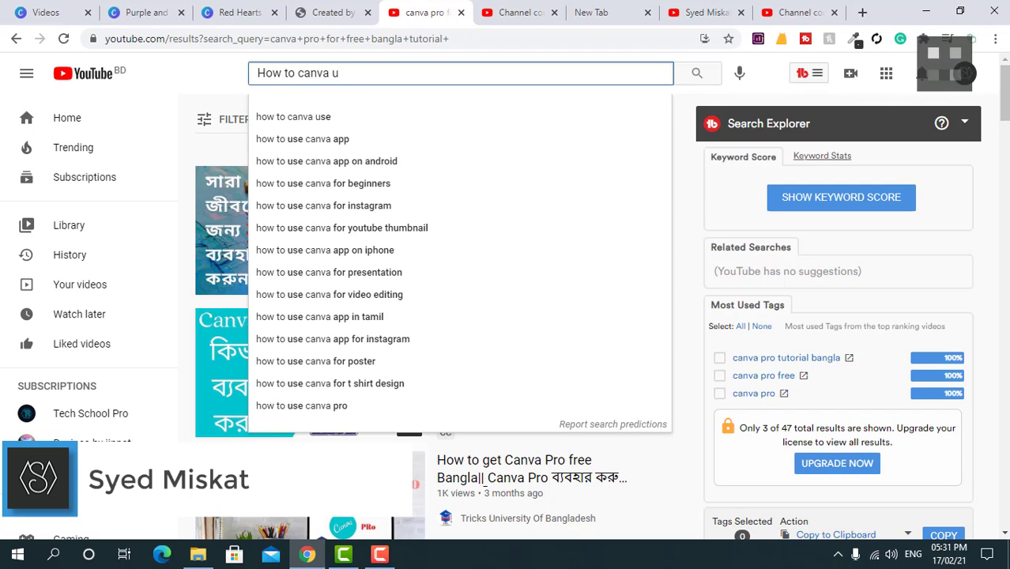
{"action": "type", "text": "se fre"}
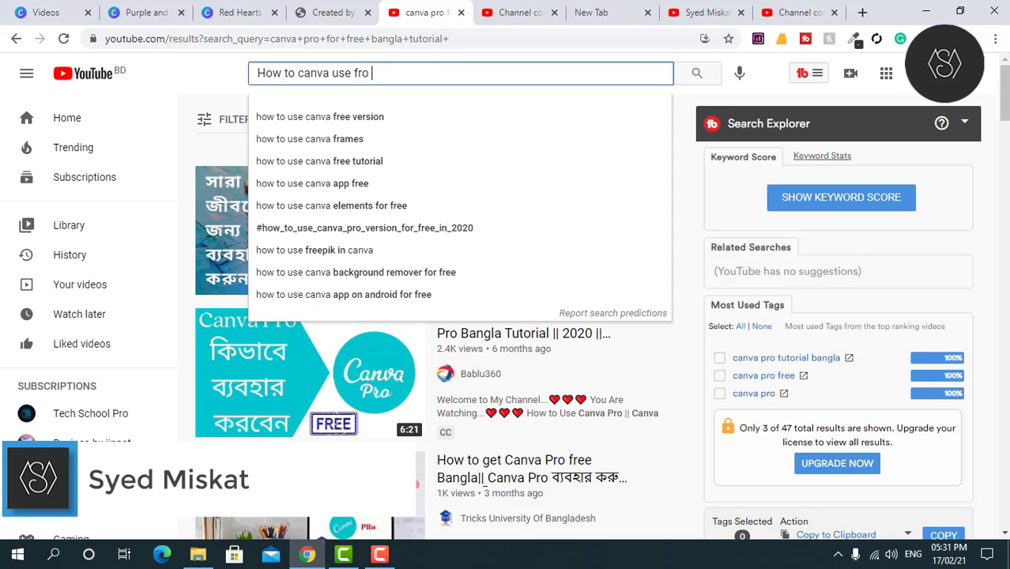
{"action": "key", "text": "BackSpace"}
{"action": "key", "text": "BackSpace"}
{"action": "type", "text": "or free"}
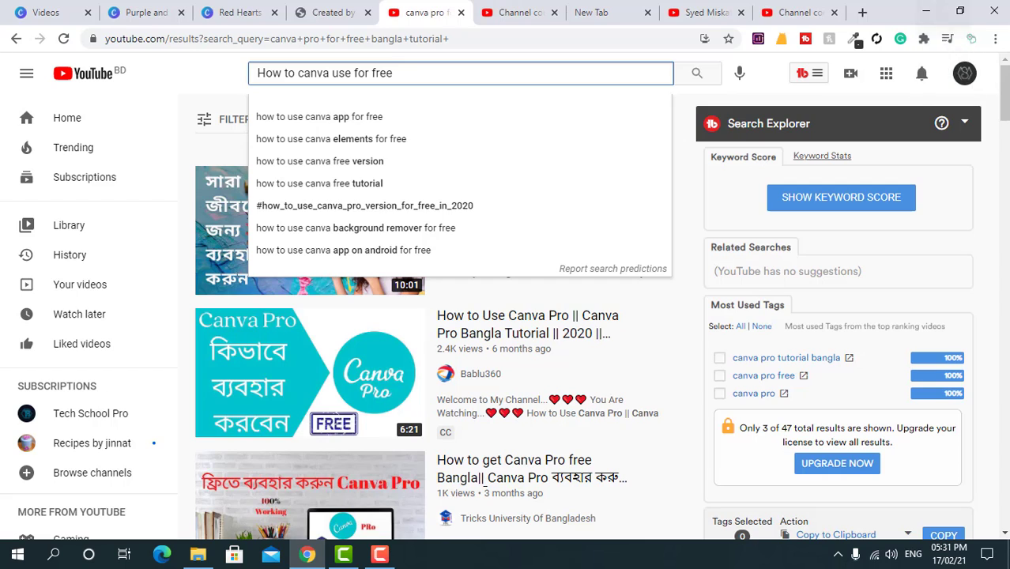
{"action": "type", "text": " bang"}
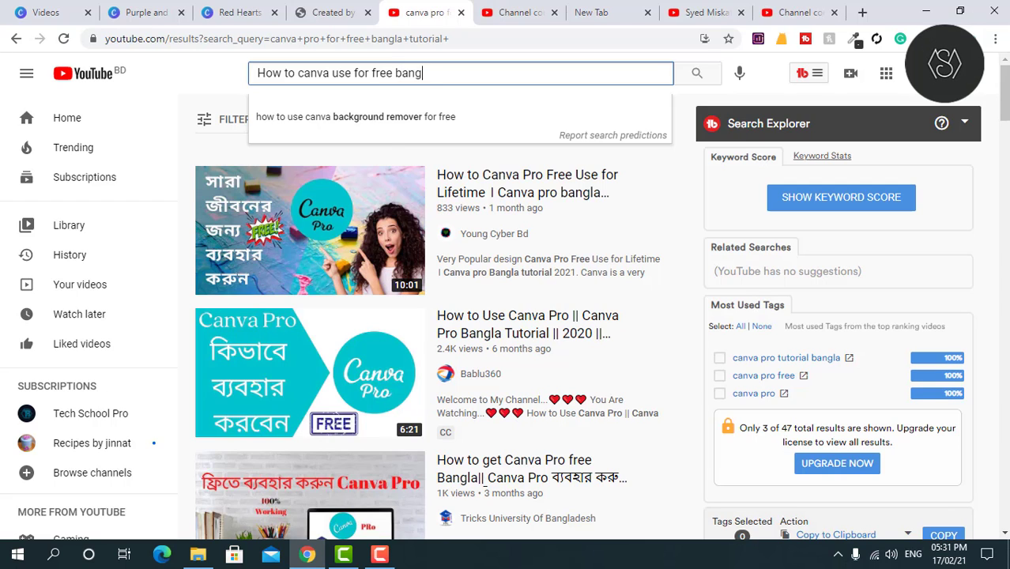
{"action": "type", "text": "alla "}
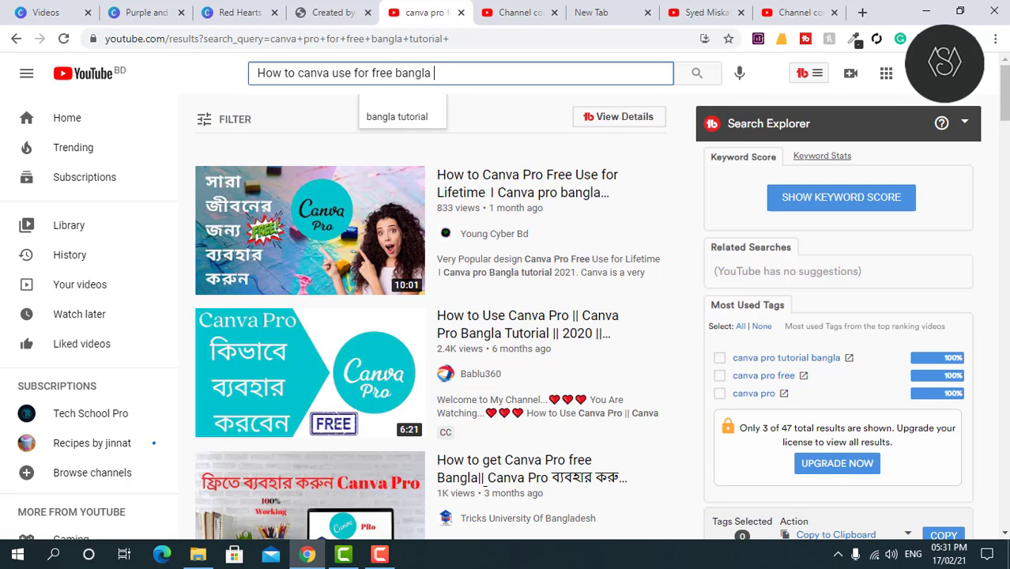
{"action": "type", "text": "tutor"}
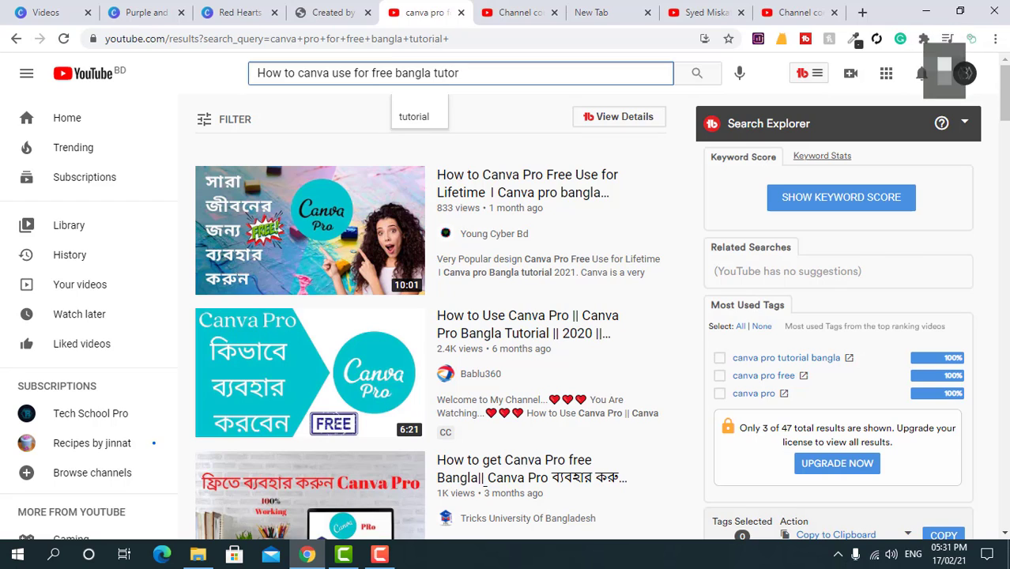
{"action": "type", "text": "ial"}
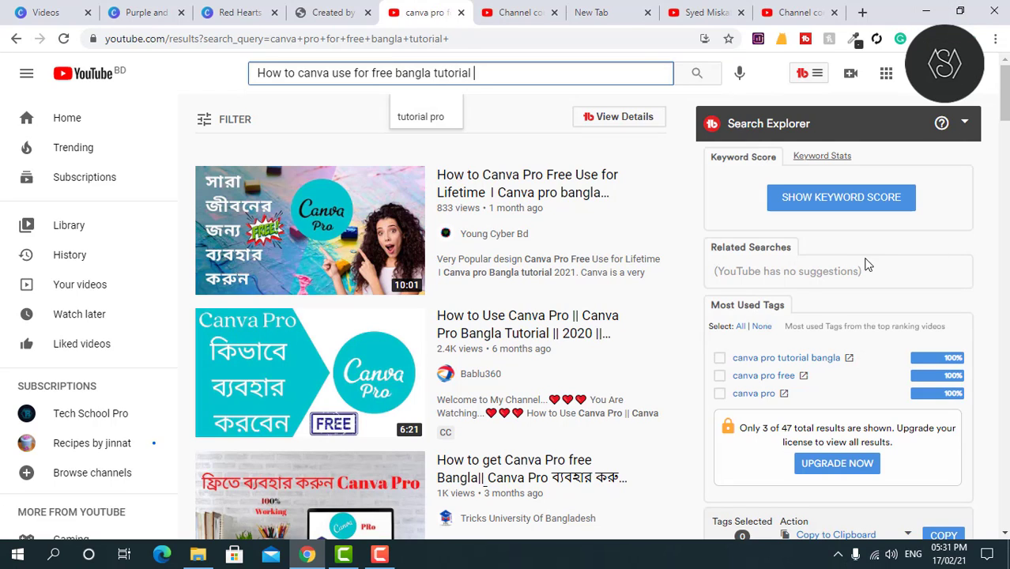
{"action": "left_click", "coordinate": [696, 72]}
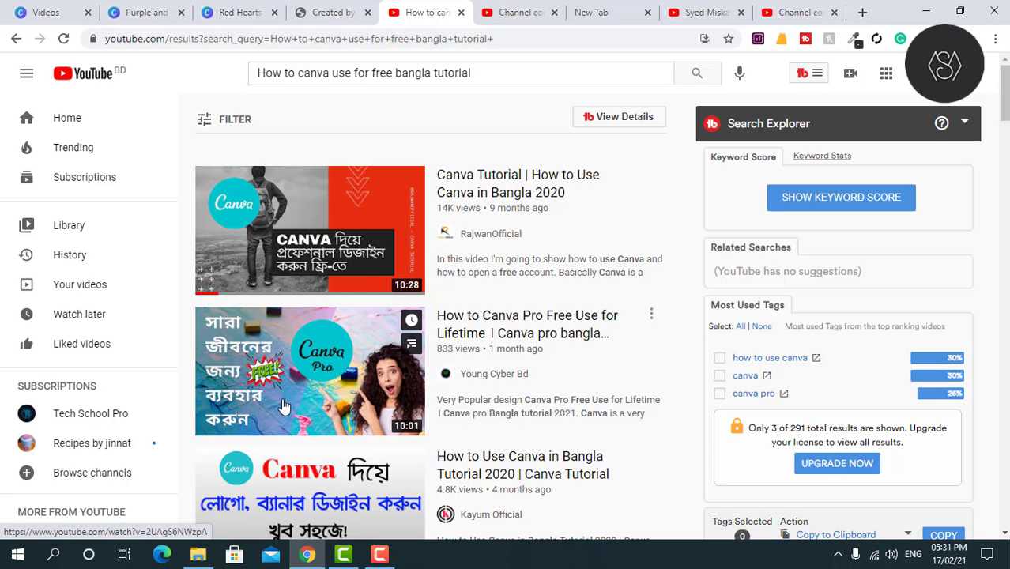
Step: Look through the results, open the video "Canva Tutorial | How to Use Canva in Bangla 2020" and pause it
{"action": "scroll", "coordinate": [350, 365], "scroll_direction": "down", "scroll_amount": 2}
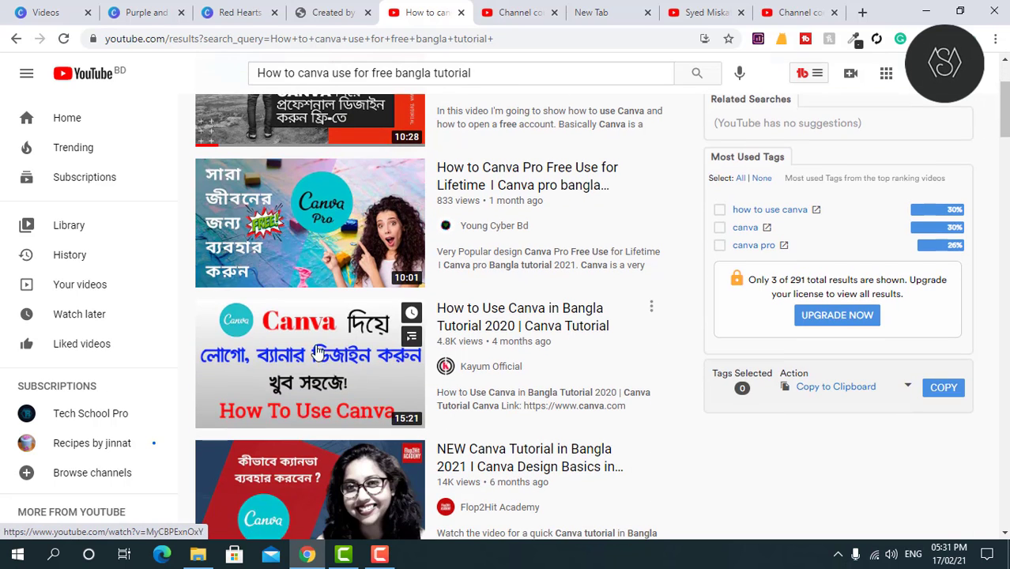
{"action": "scroll", "coordinate": [350, 475], "scroll_direction": "up", "scroll_amount": 1}
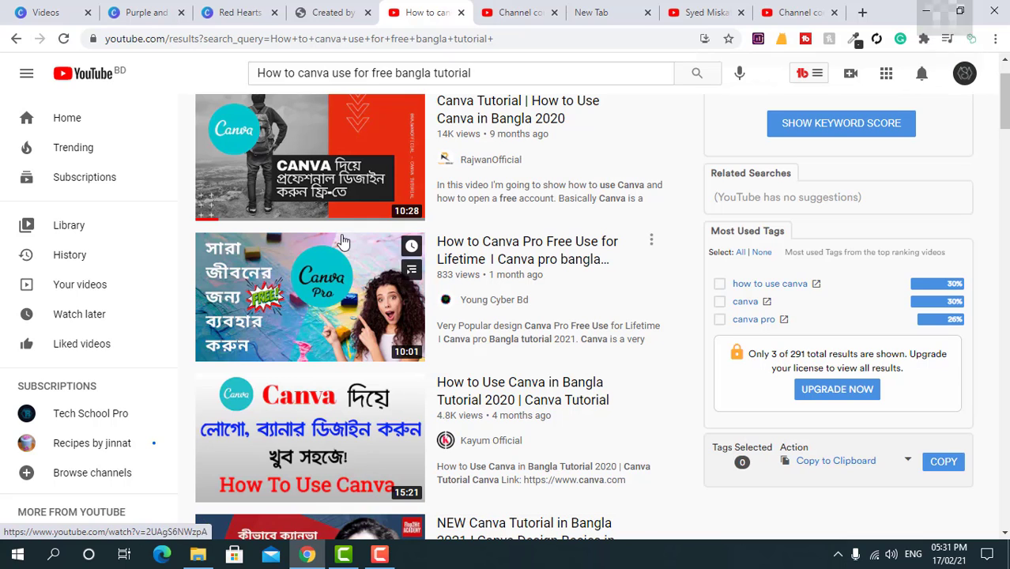
{"action": "scroll", "coordinate": [501, 196], "scroll_direction": "up", "scroll_amount": 1}
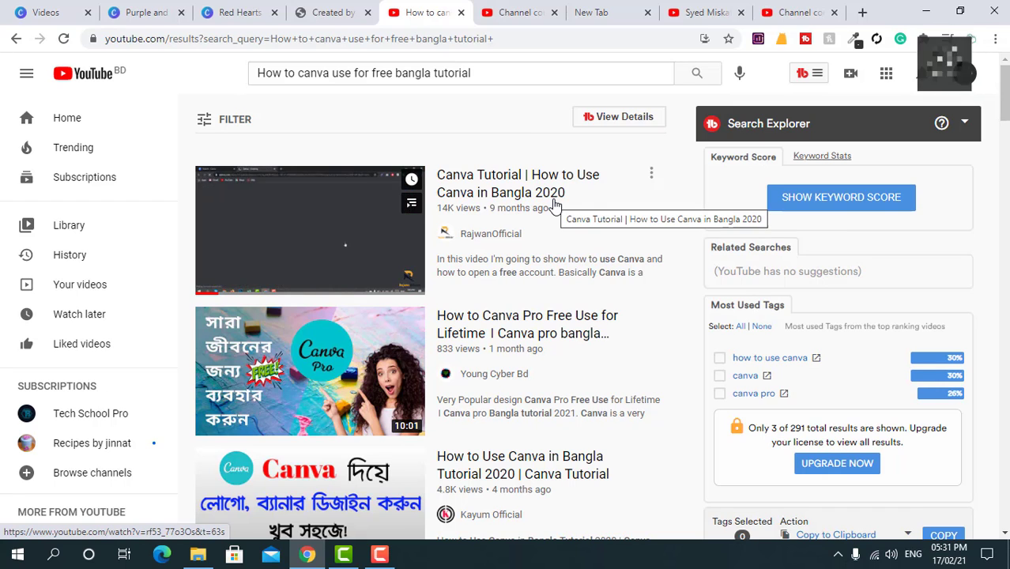
{"action": "left_click", "coordinate": [440, 181]}
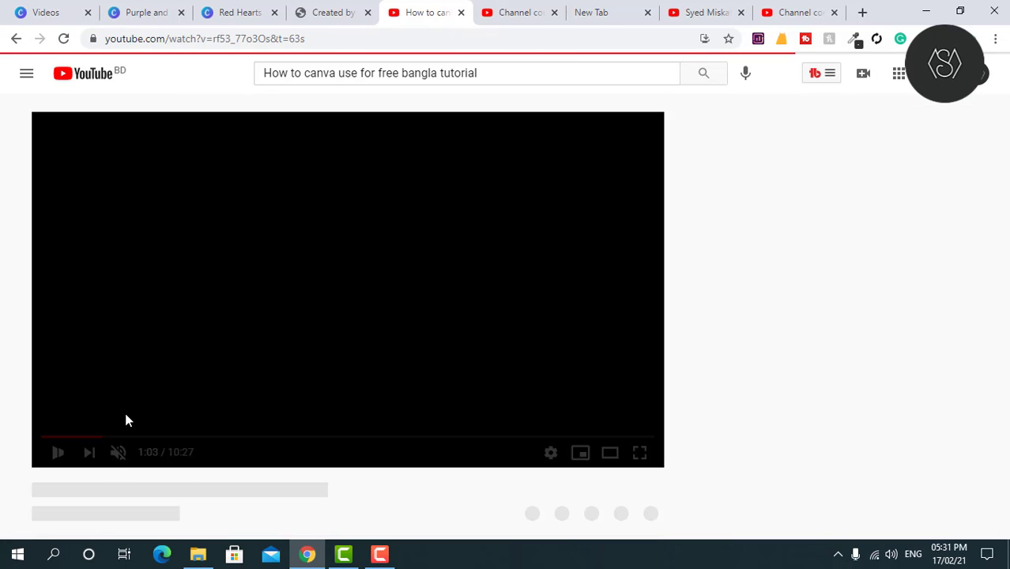
{"action": "left_click", "coordinate": [55, 452]}
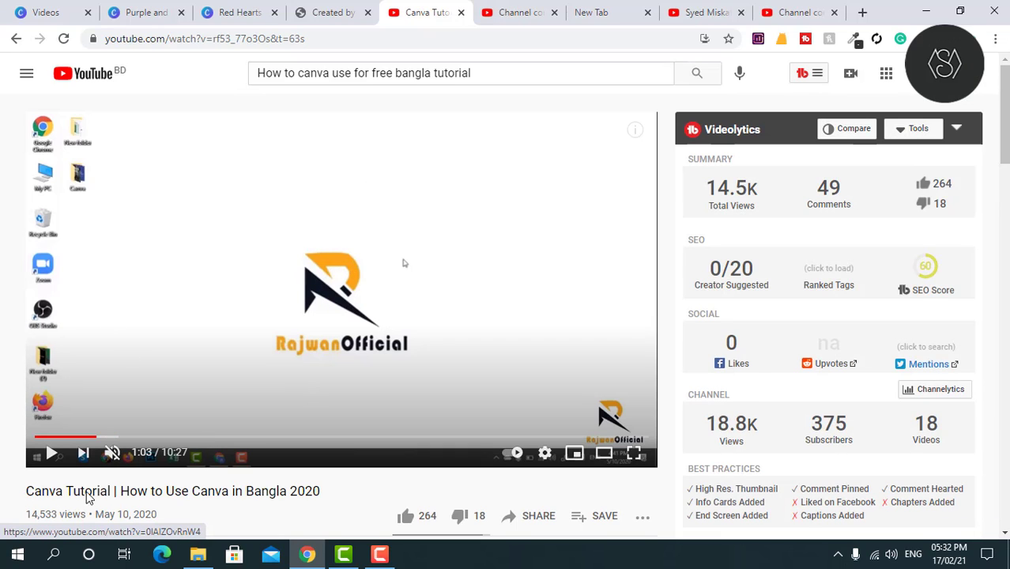
Step: Copy the full title of the opened Canva tutorial video
{"action": "left_click_drag", "start_coordinate": [87, 493], "coordinate": [61, 490]}
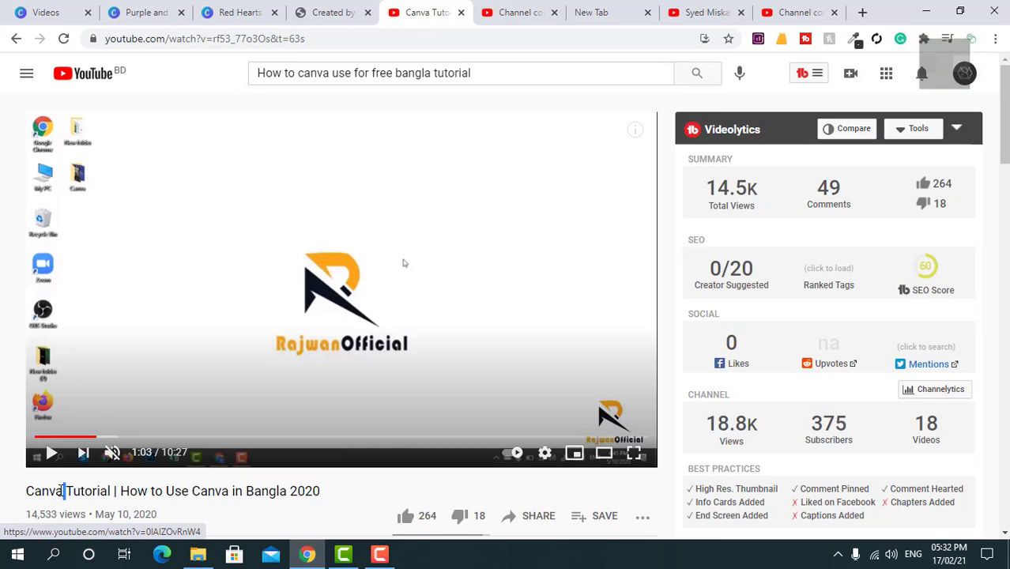
{"action": "triple_click", "coordinate": [63, 490]}
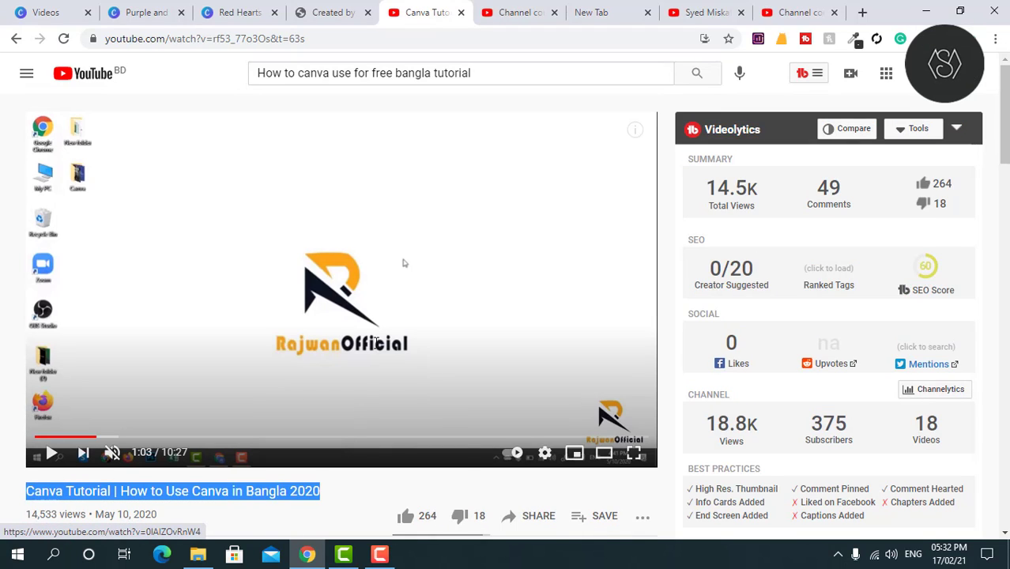
{"action": "right_click", "coordinate": [92, 490]}
{"action": "left_click", "coordinate": [192, 417]}
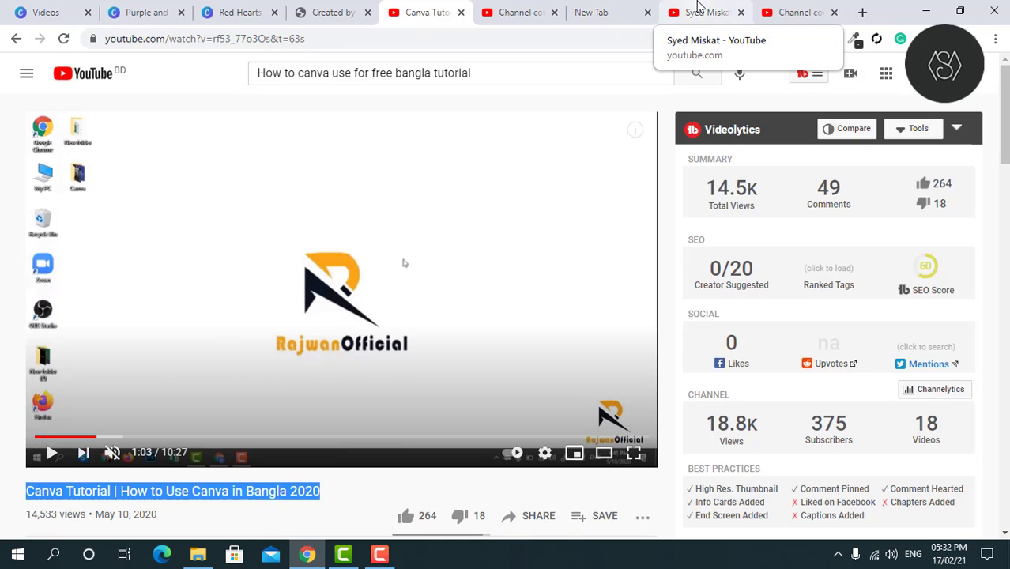
Step: Paste the copied title "Canva Tutorial | How to Use Canva in Bangla 2020" into Keyword Explorer and explore it
{"action": "left_click", "coordinate": [698, 9]}
{"action": "right_click", "coordinate": [299, 114]}
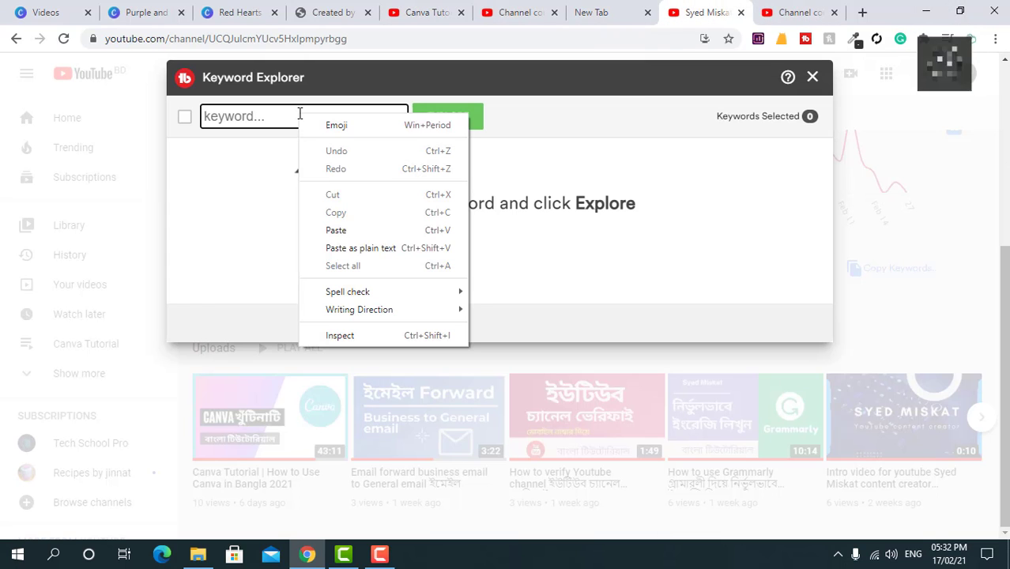
{"action": "left_click", "coordinate": [338, 230]}
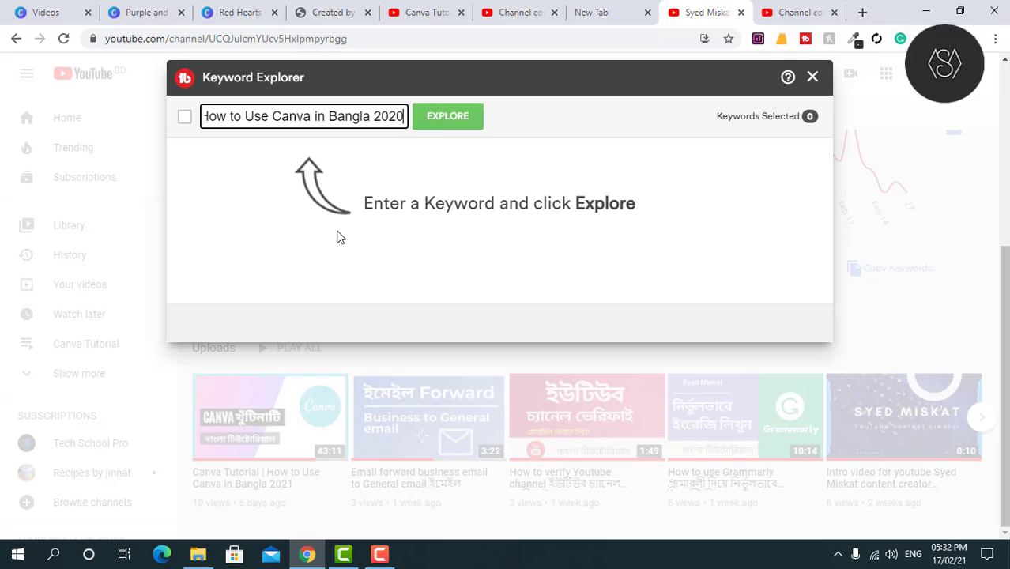
{"action": "left_click", "coordinate": [447, 119]}
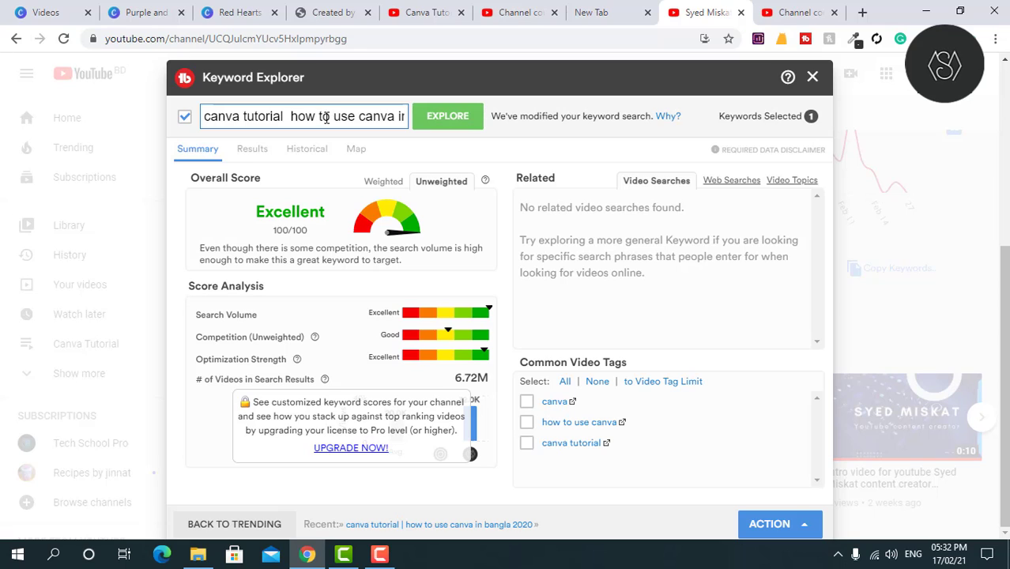
Step: Change the year at the end of the keyword to 2021 and explore the revised keyword
{"action": "left_click_drag", "start_coordinate": [391, 118], "coordinate": [358, 119]}
{"action": "left_click", "coordinate": [374, 117]}
{"action": "double_click", "coordinate": [376, 117]}
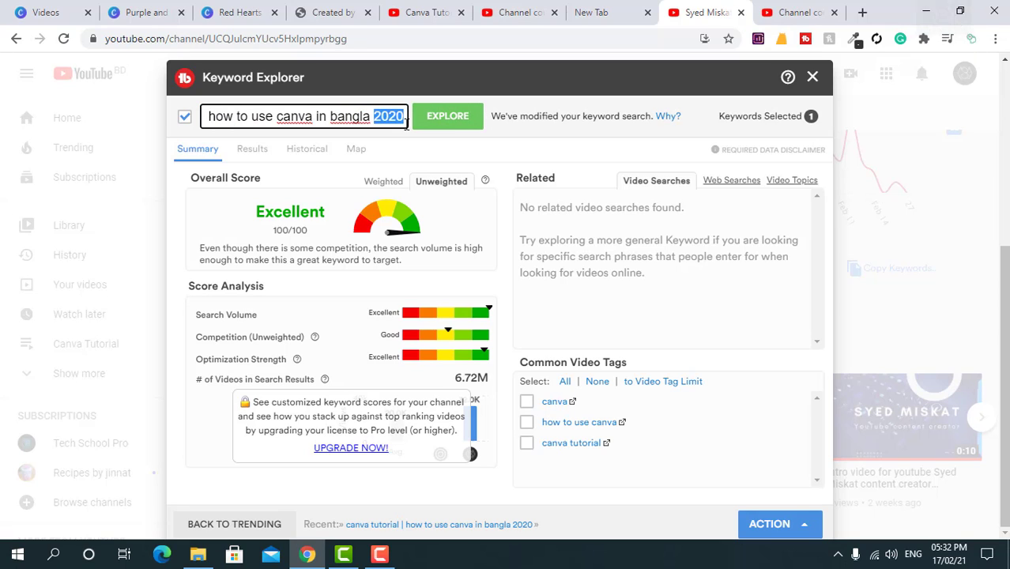
{"action": "key", "text": "BackSpace"}
{"action": "scroll", "coordinate": [539, 180], "scroll_direction": "up", "scroll_amount": 1}
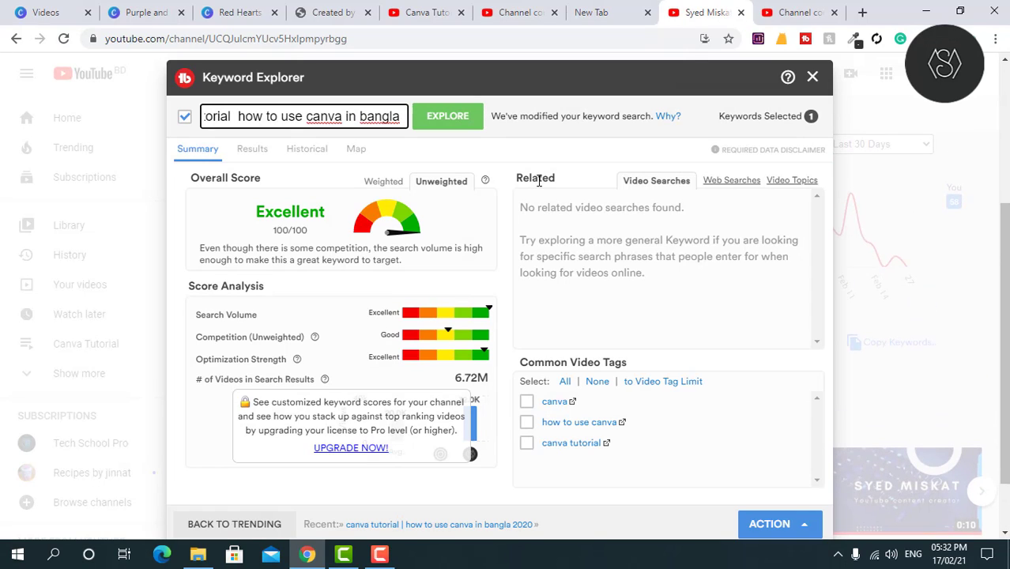
{"action": "type", "text": "202"}
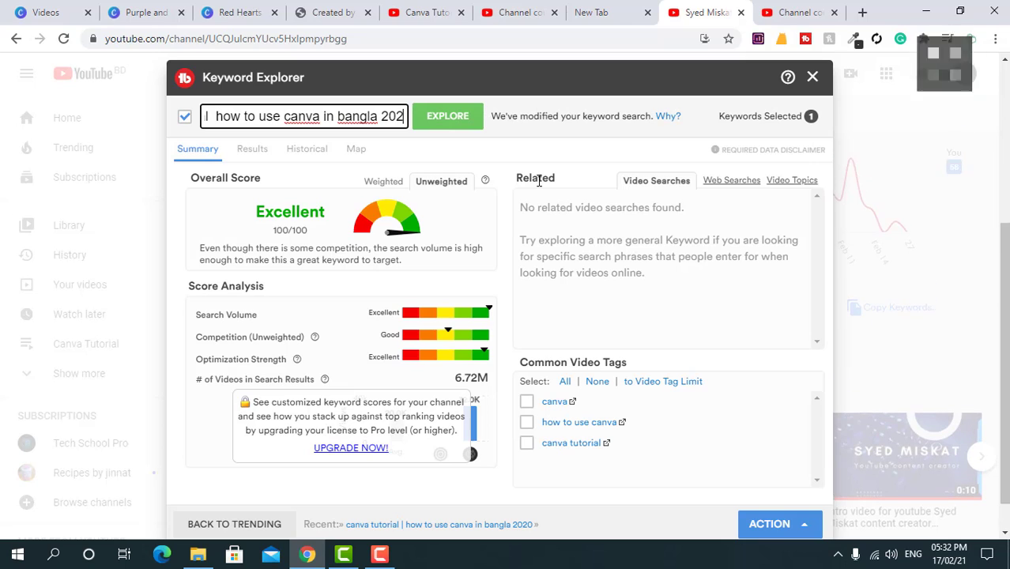
{"action": "type", "text": "1"}
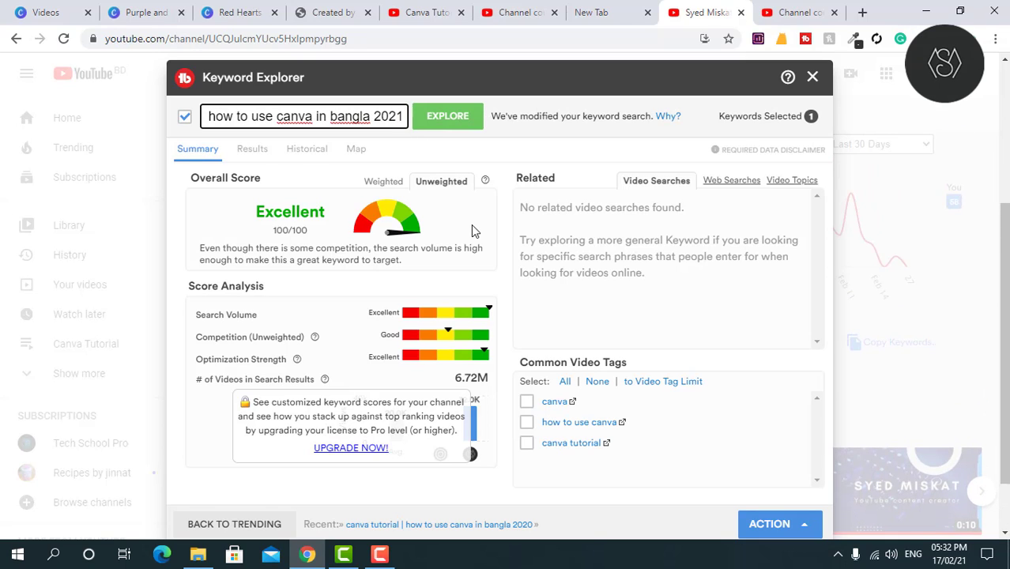
{"action": "left_click", "coordinate": [447, 116]}
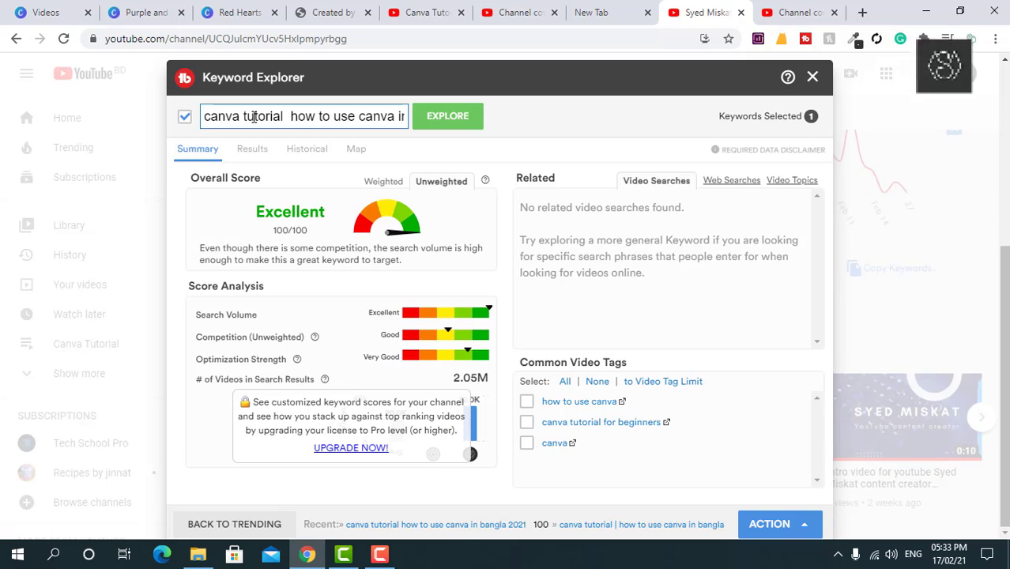
Step: Check the full wording of the 2021 keyword, explore it again and review its score analysis
{"action": "left_click_drag", "start_coordinate": [342, 115], "coordinate": [421, 126]}
{"action": "left_click", "coordinate": [421, 125]}
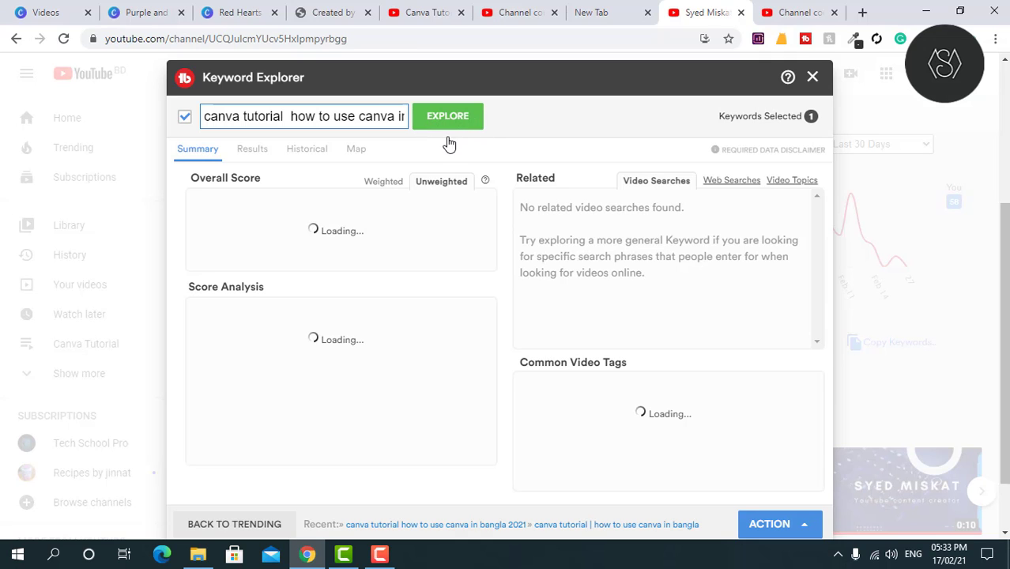
{"action": "left_click", "coordinate": [455, 120]}
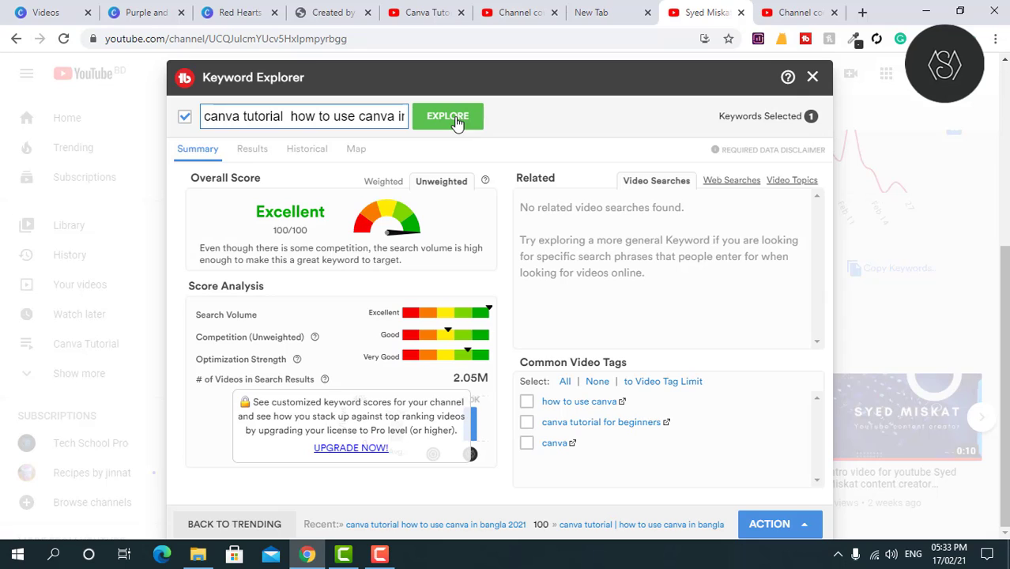
{"action": "scroll", "coordinate": [484, 236], "scroll_direction": "down", "scroll_amount": 1}
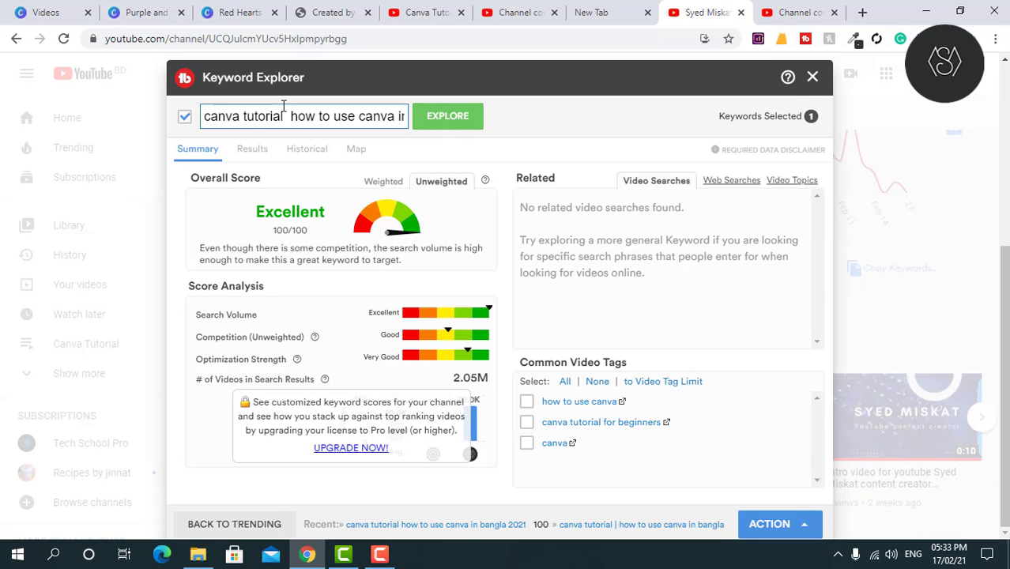
Step: Copy the whole explored 2021 keyword from Keyword Explorer
{"action": "triple_click", "coordinate": [277, 115]}
{"action": "key", "text": "ctrl+c"}
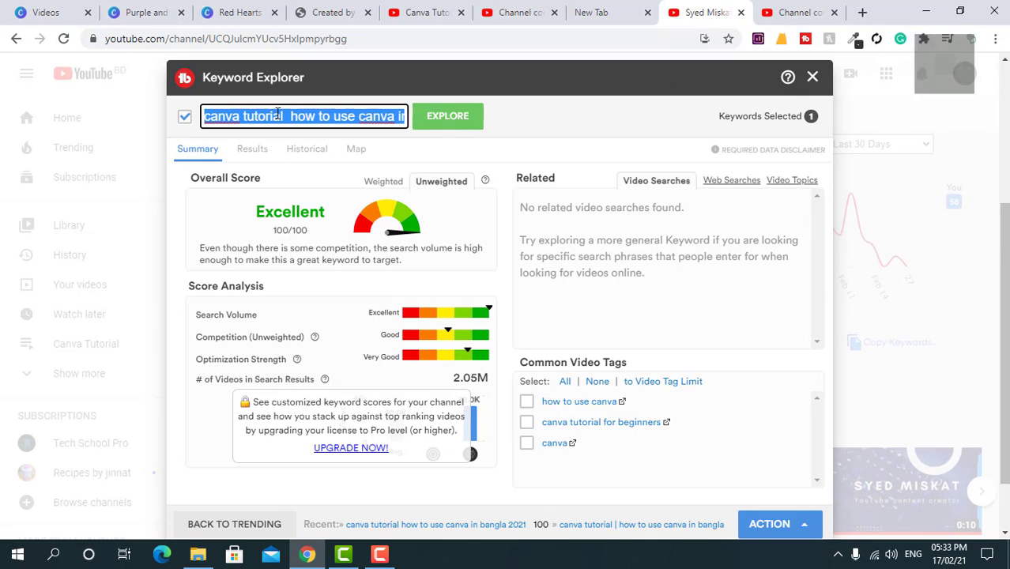
{"action": "key", "text": "ctrl+minus"}
{"action": "key", "text": "ctrl+minus"}
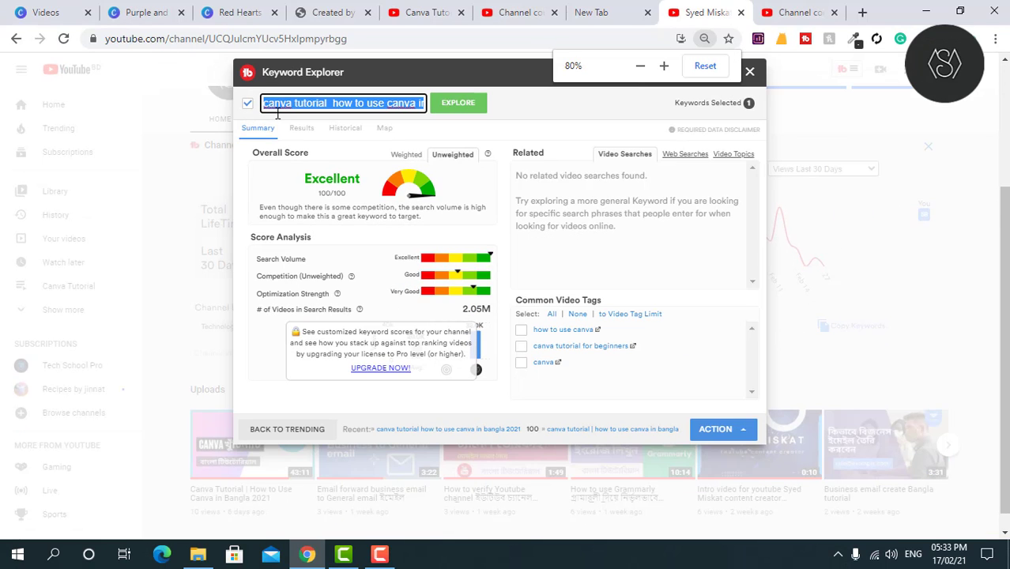
{"action": "key", "text": "ctrl+plus"}
{"action": "key", "text": "ctrl+minus"}
{"action": "key", "text": "ctrl+plus"}
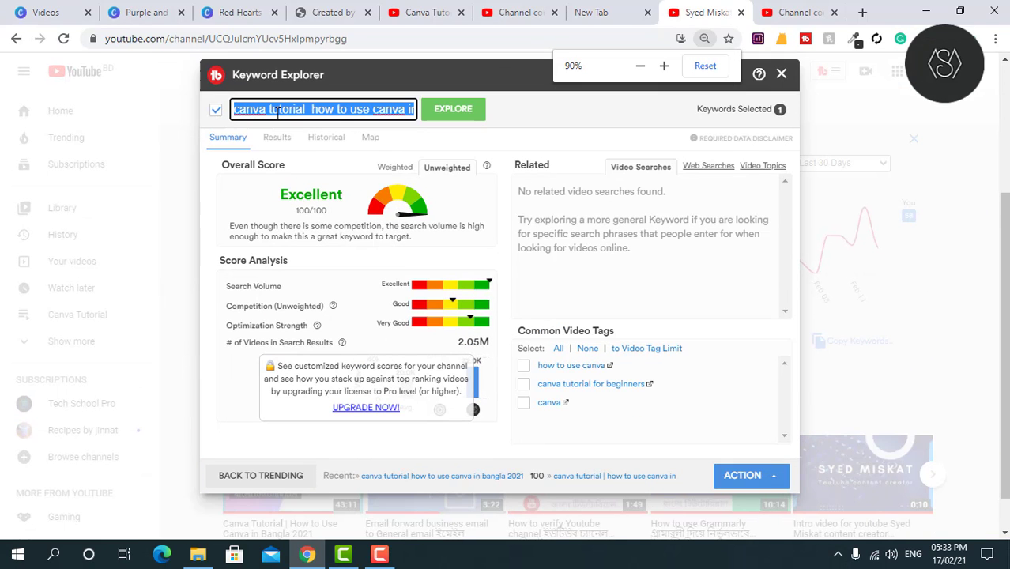
{"action": "left_click", "coordinate": [666, 68]}
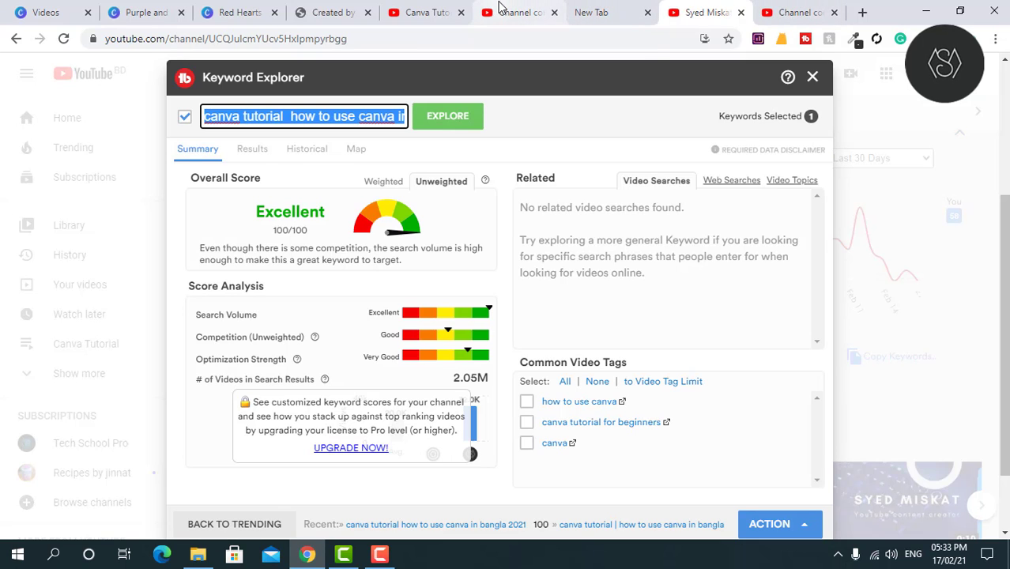
Step: Paste the copied keyword as the uploaded video's title and complete it as "canva tutorial how to use canva in bangla 2021"
{"action": "left_click", "coordinate": [504, 12]}
{"action": "left_click", "coordinate": [311, 263]}
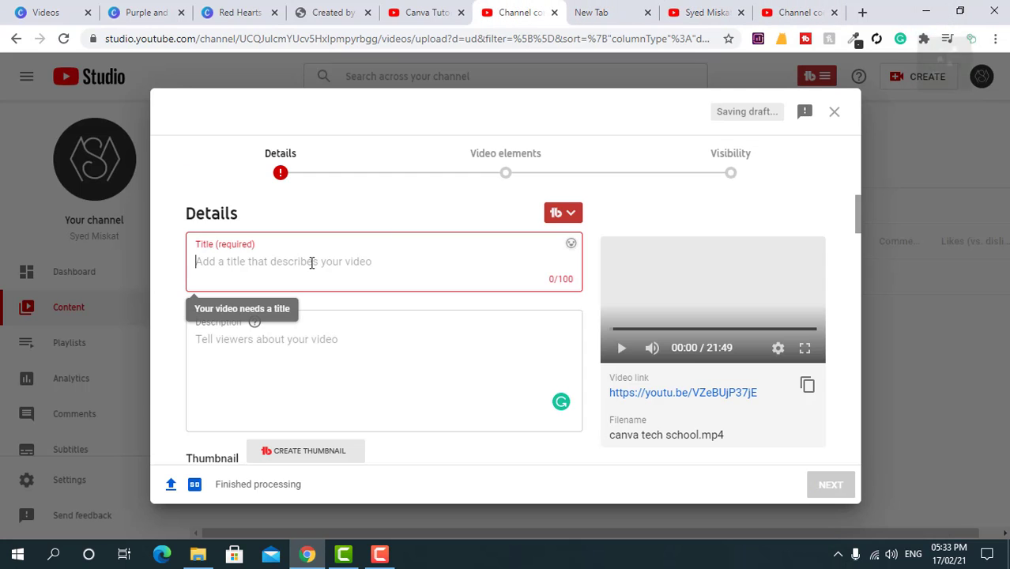
{"action": "key", "text": "ctrl+v"}
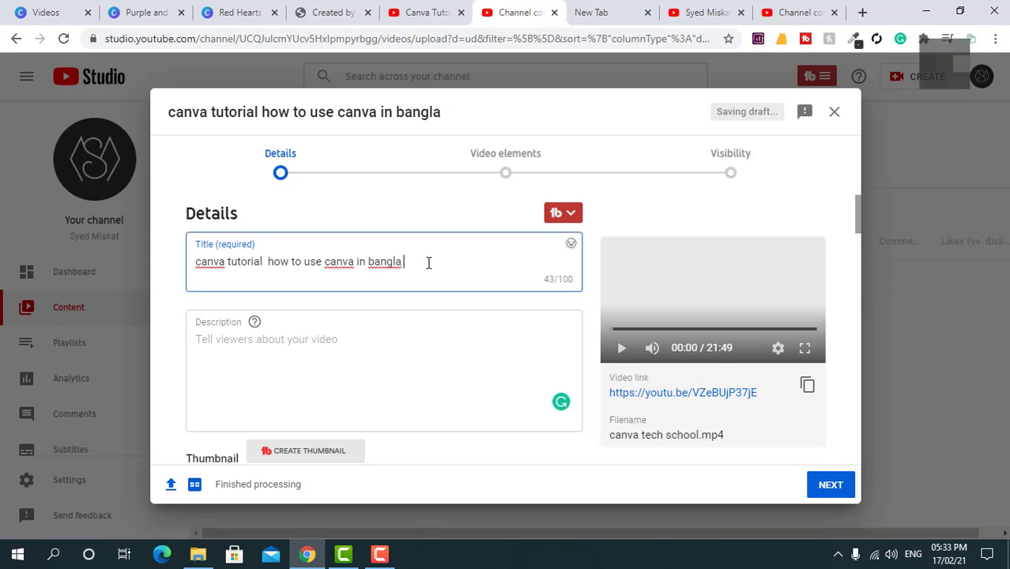
{"action": "type", "text": "2021"}
Step: Fill the video's description with the same text, "canva tutorial how to use canva in bangla 2021"
{"action": "key", "text": "ctrl+plus"}
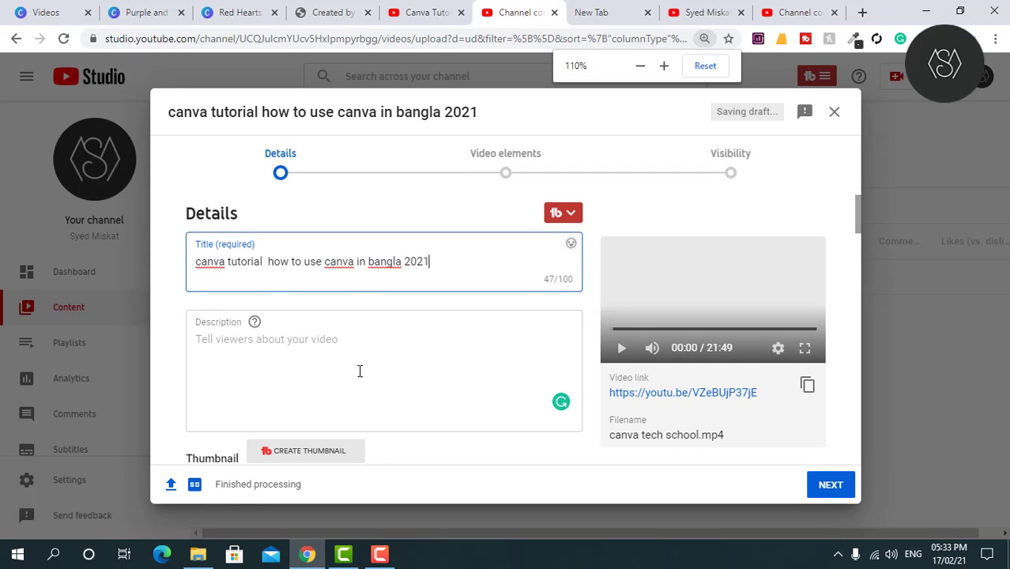
{"action": "left_click", "coordinate": [358, 349]}
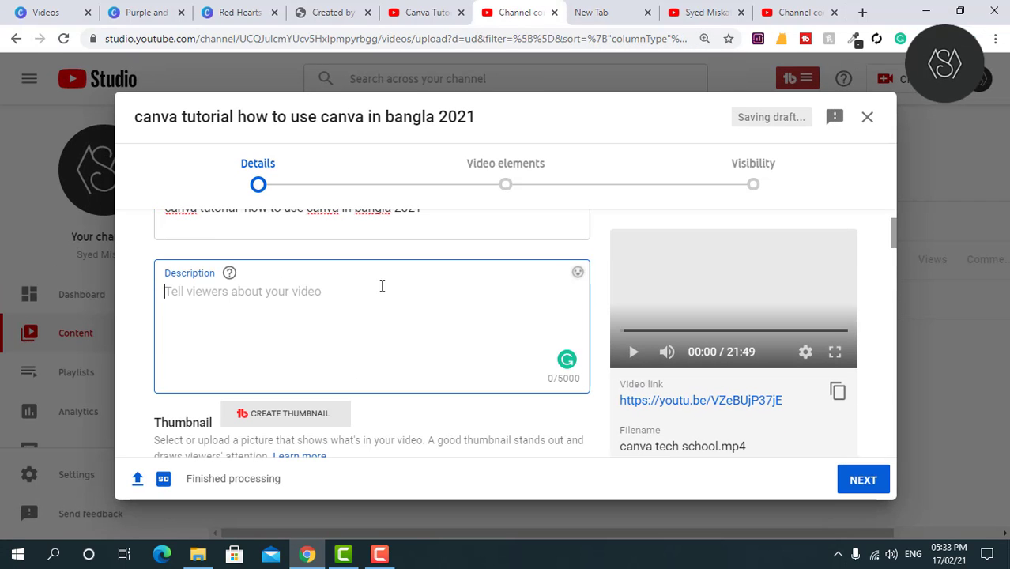
{"action": "left_click", "coordinate": [704, 40]}
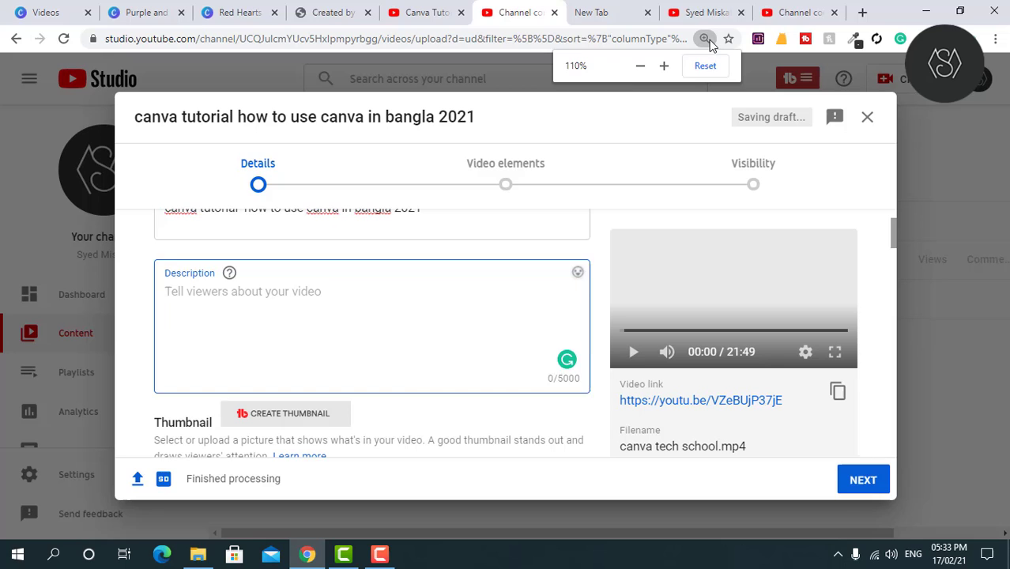
{"action": "left_click", "coordinate": [641, 65]}
{"action": "left_click", "coordinate": [300, 273]}
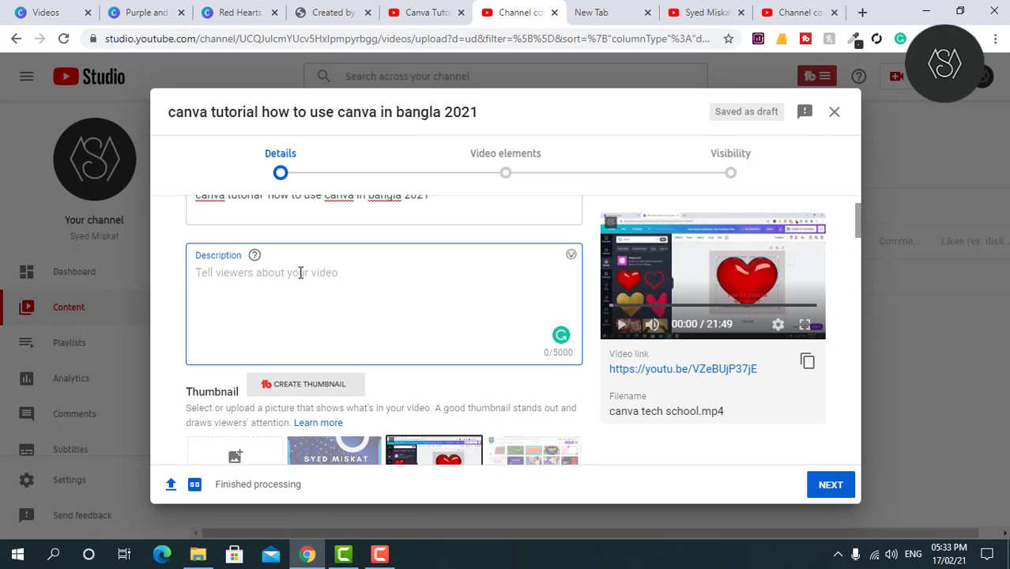
{"action": "key", "text": "ctrl+v"}
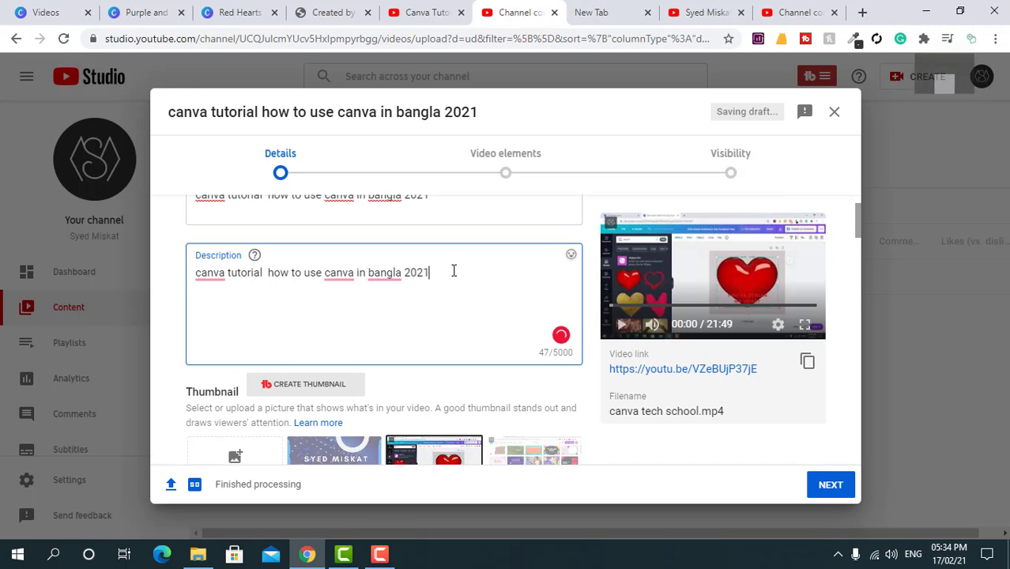
{"action": "type", "text": ">"}
{"action": "key", "text": "BackSpace"}
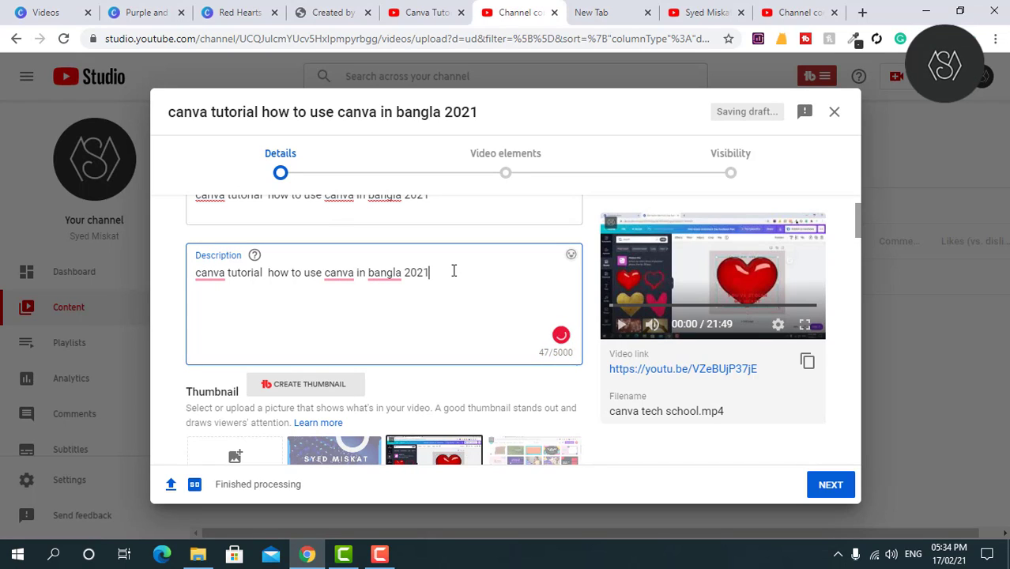
Step: Apply the Grammarly corrections in the description so it reads "canva tutorial on how to use canvas in Bangla 2021."
{"action": "mouse_move", "coordinate": [206, 272]}
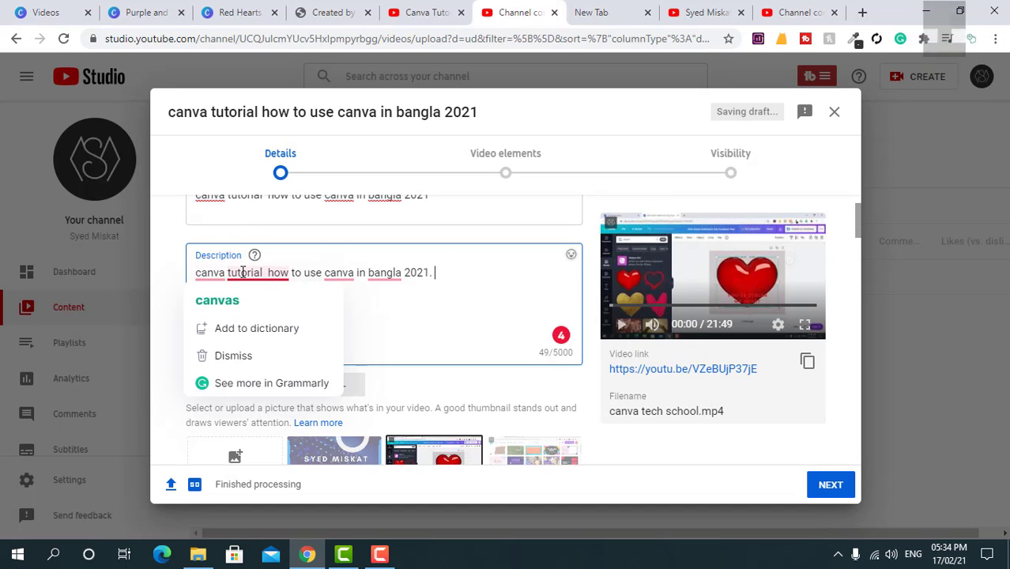
{"action": "mouse_move", "coordinate": [254, 295]}
{"action": "left_click", "coordinate": [259, 313]}
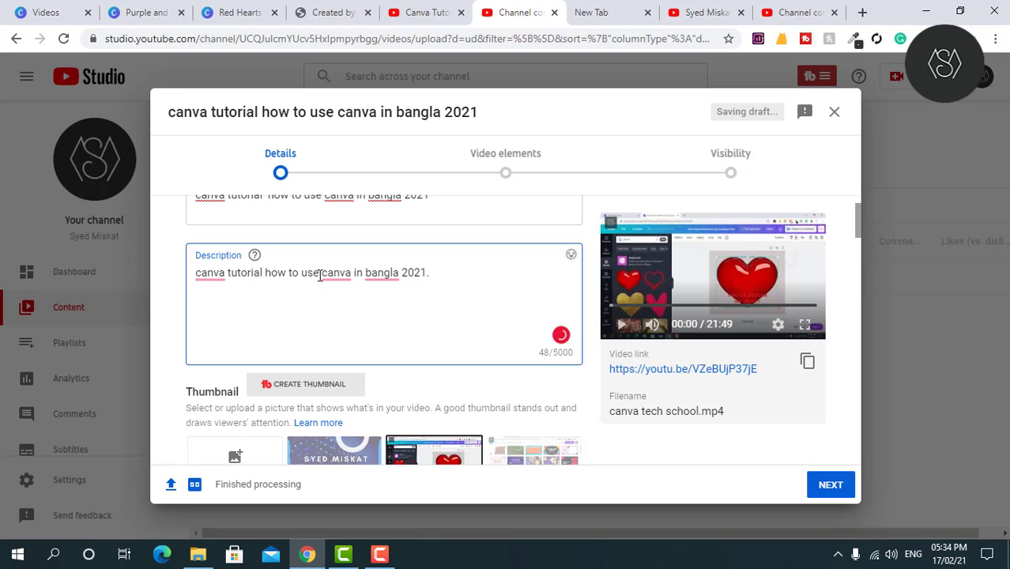
{"action": "mouse_move", "coordinate": [328, 274]}
{"action": "left_click", "coordinate": [348, 305]}
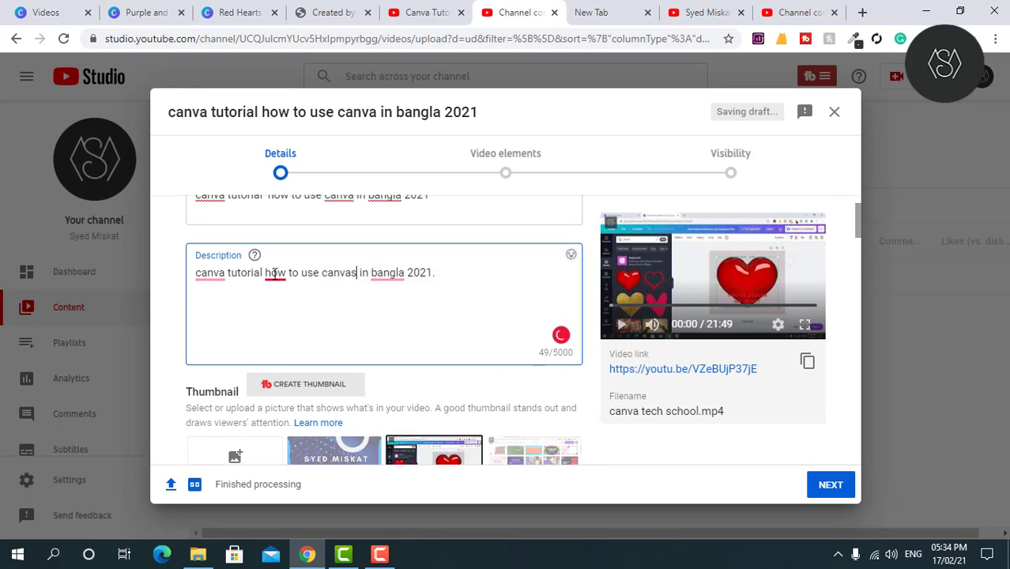
{"action": "mouse_move", "coordinate": [272, 274]}
{"action": "left_click", "coordinate": [278, 311]}
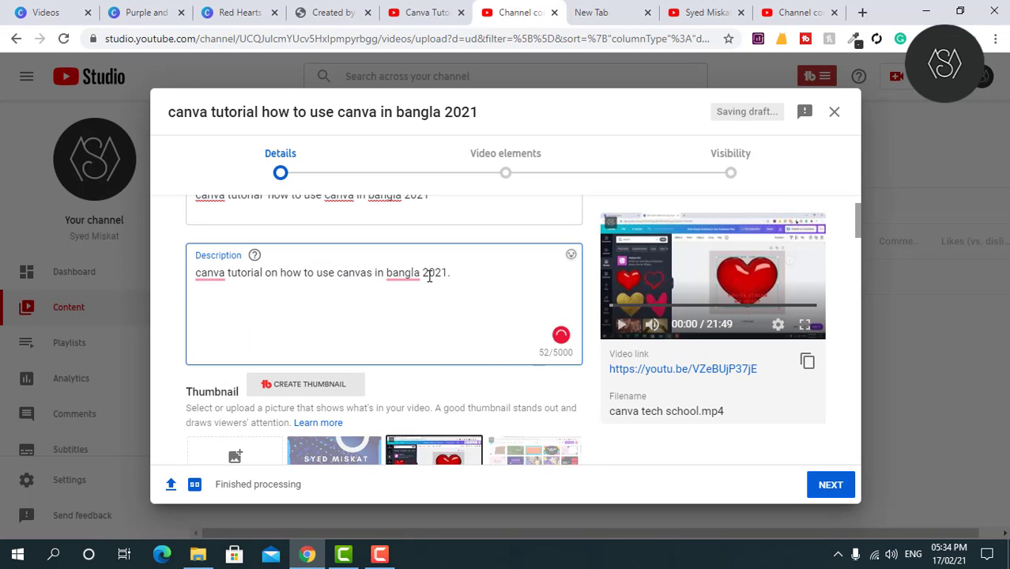
{"action": "mouse_move", "coordinate": [411, 273]}
{"action": "left_click", "coordinate": [418, 315]}
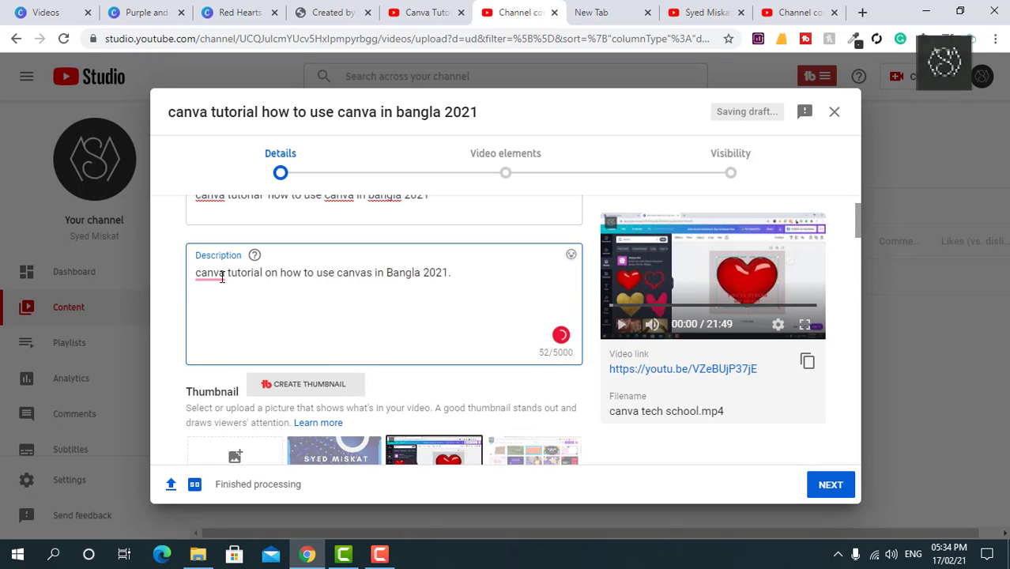
Step: Capitalize the first word of the description as "Canva"
{"action": "mouse_move", "coordinate": [193, 278]}
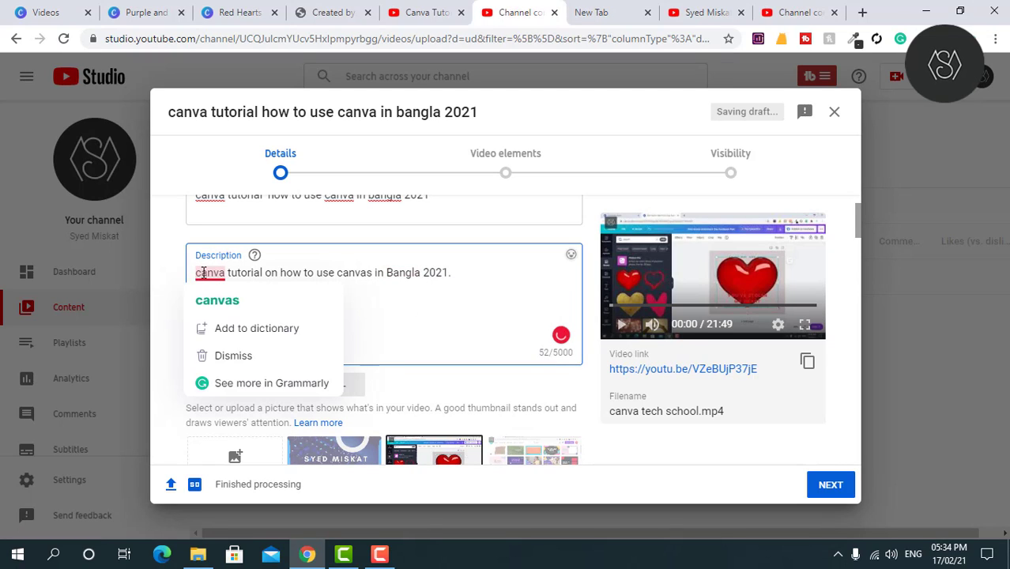
{"action": "left_click", "coordinate": [203, 271]}
{"action": "key", "text": "BackSpace"}
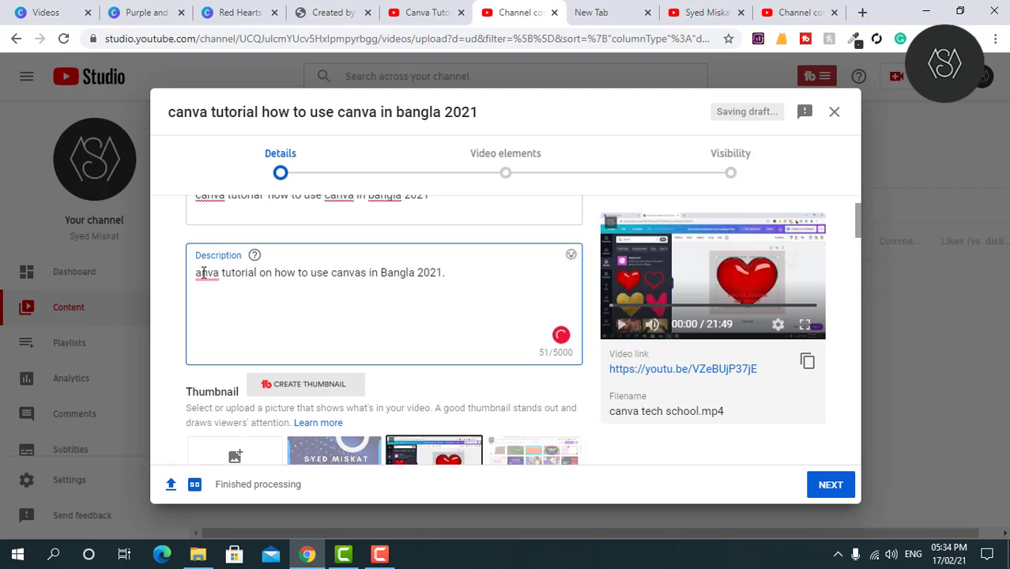
{"action": "type", "text": "C"}
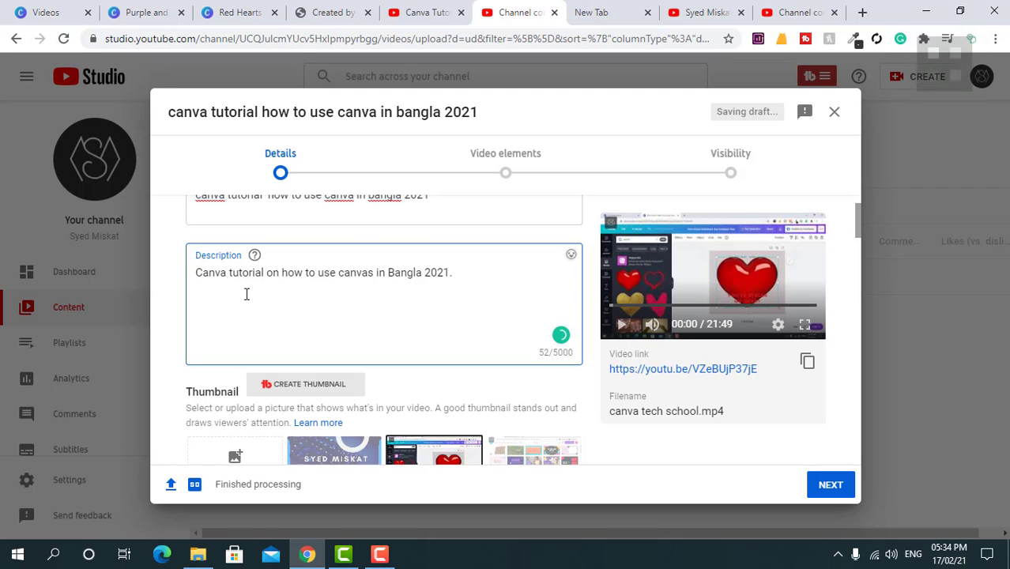
{"action": "left_click", "coordinate": [476, 280]}
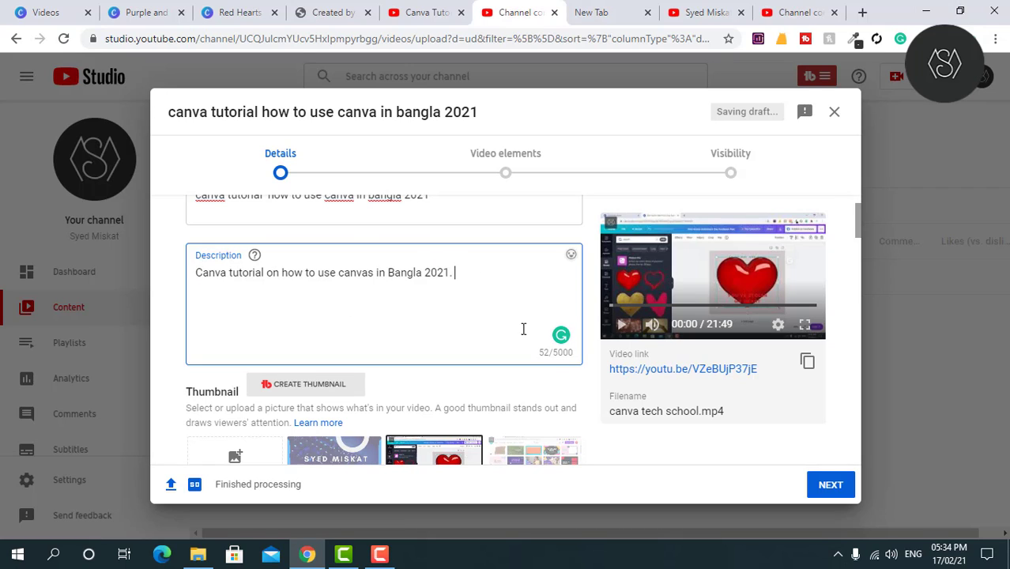
Step: Remove the extra space before "how" in the video title
{"action": "scroll", "coordinate": [296, 226], "scroll_direction": "up", "scroll_amount": 1}
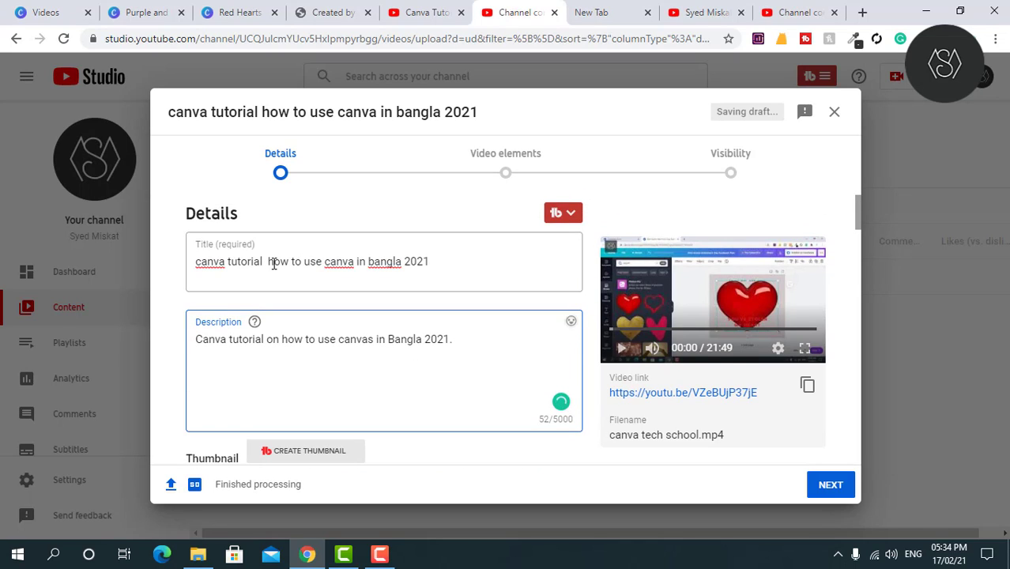
{"action": "left_click", "coordinate": [268, 264]}
{"action": "key", "text": "BackSpace"}
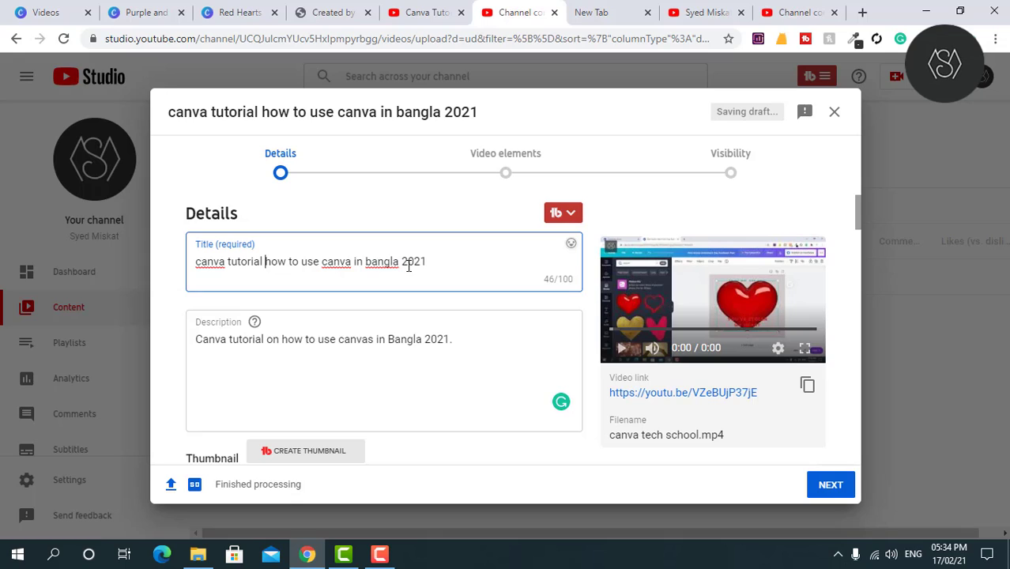
Step: Add the sentence "This very helpful for create any graphics tamplate." to the end of the description
{"action": "left_click", "coordinate": [473, 344]}
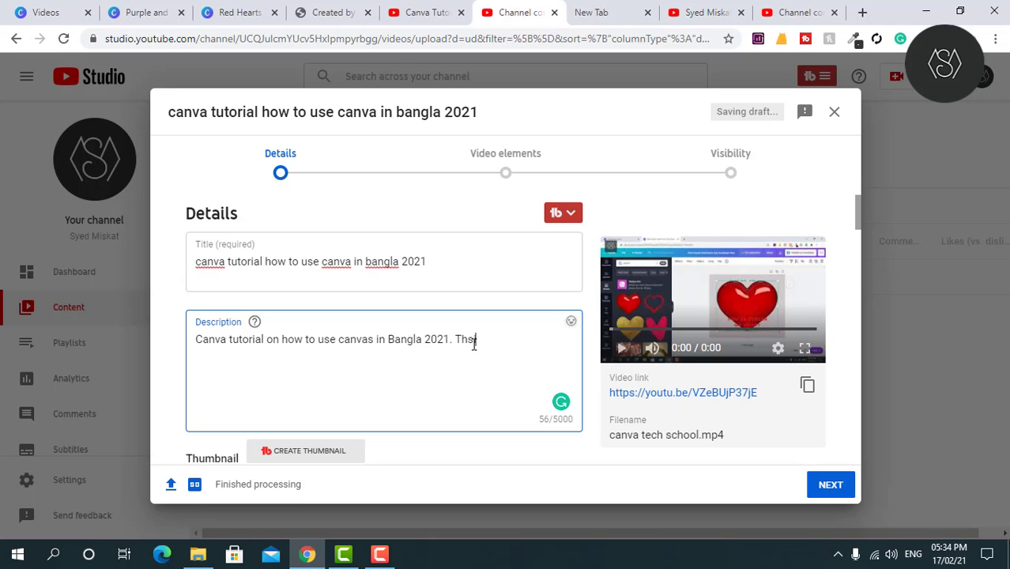
{"action": "key", "text": "BackSpace"}
{"action": "key", "text": "BackSpace"}
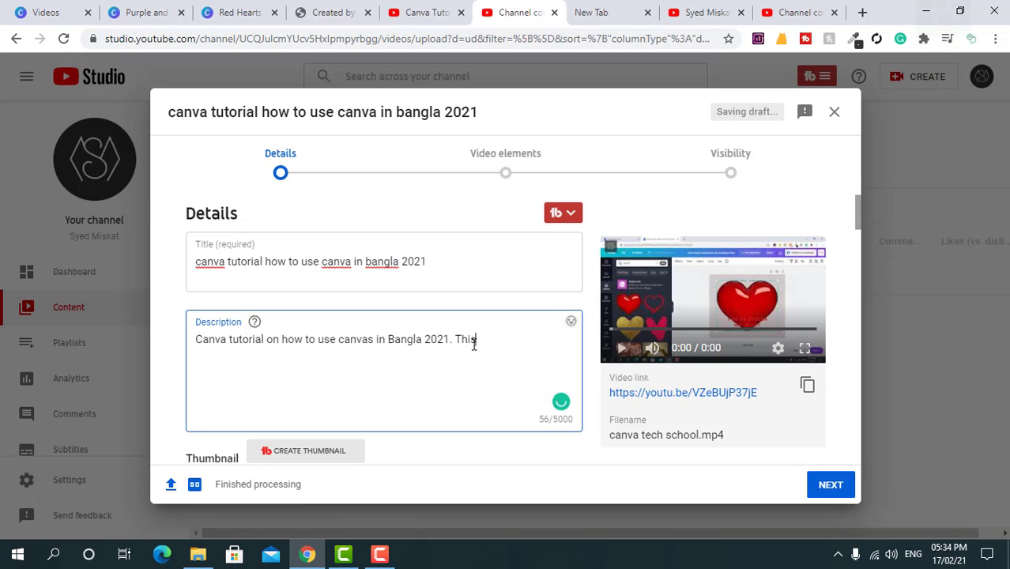
{"action": "type", "text": "ver"}
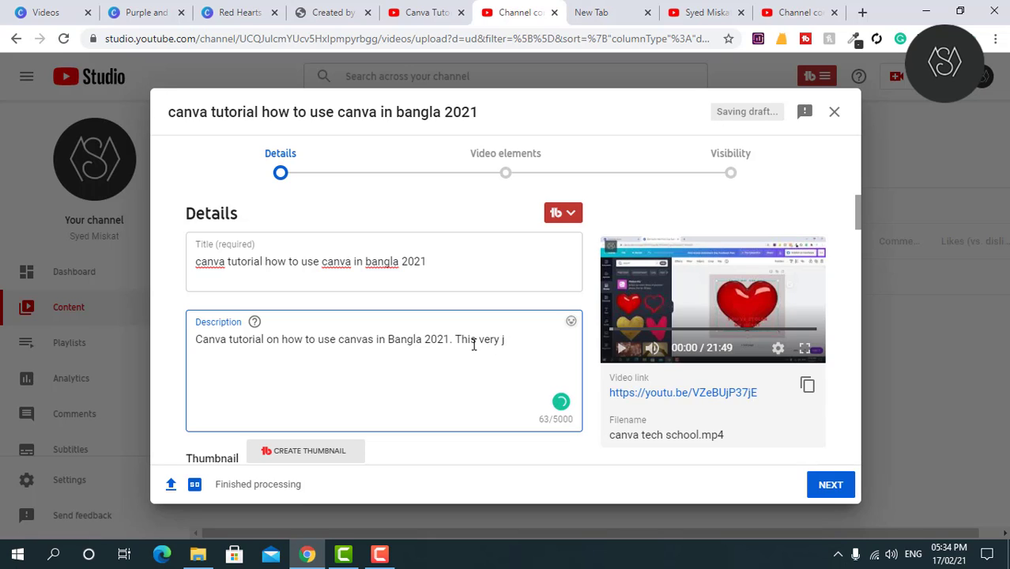
{"action": "type", "text": "y hel"}
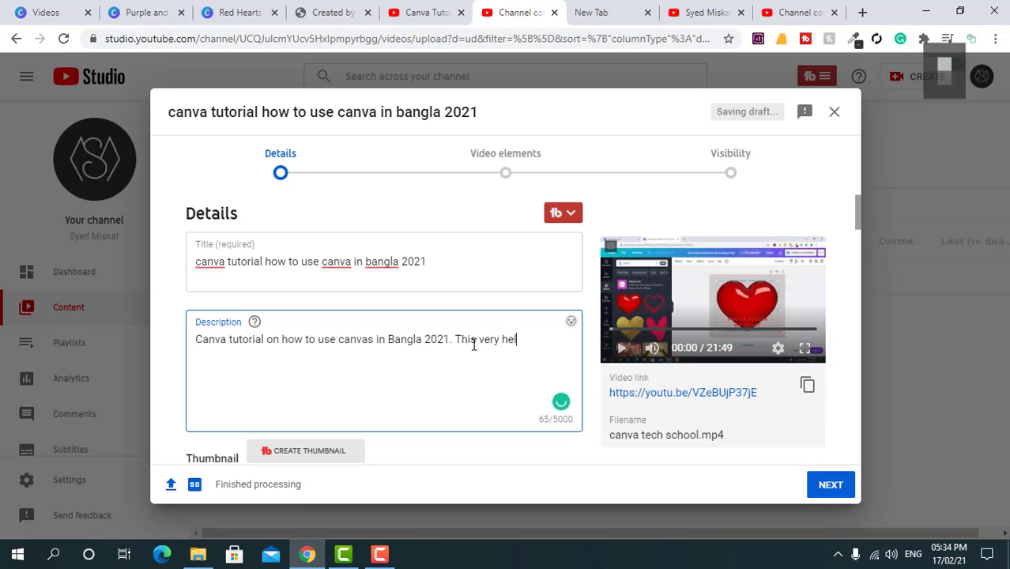
{"action": "type", "text": "p"}
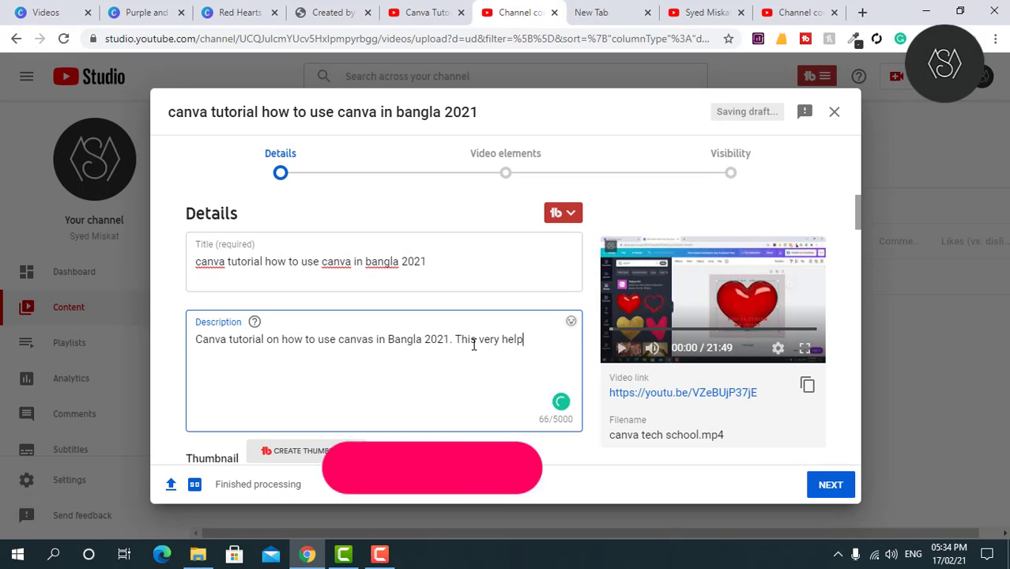
{"action": "type", "text": "ful f"}
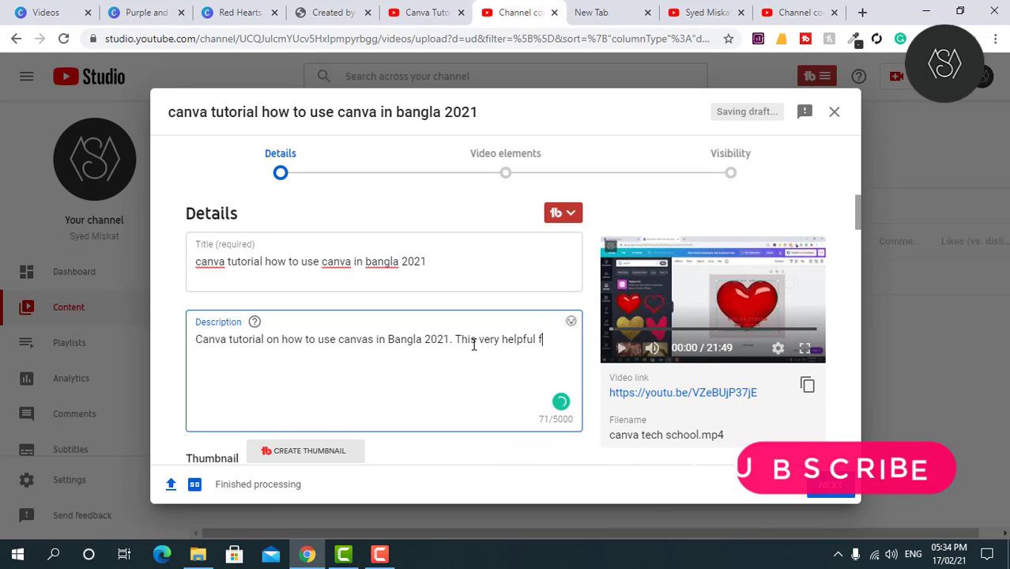
{"action": "type", "text": "or c"}
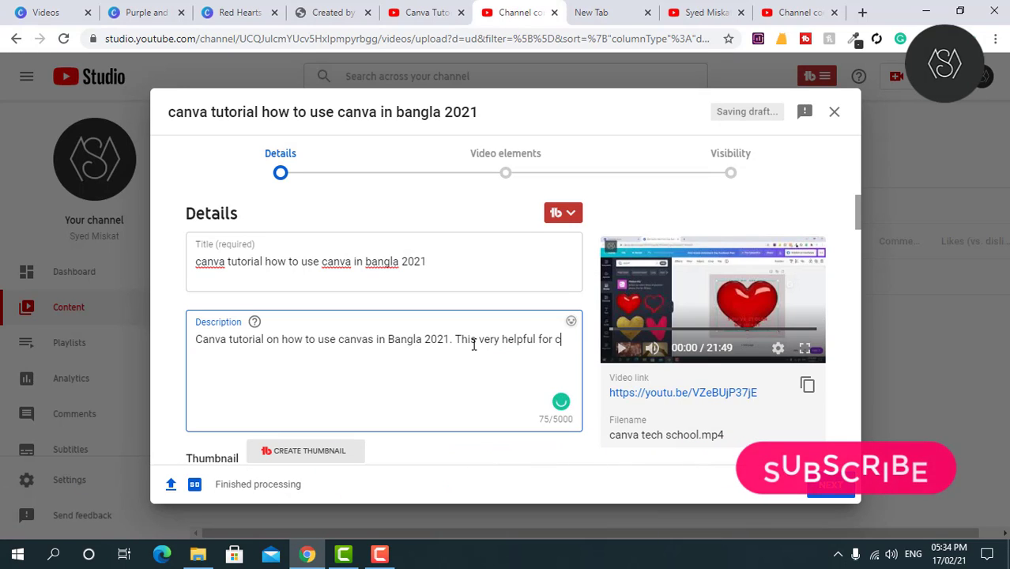
{"action": "type", "text": "reate"}
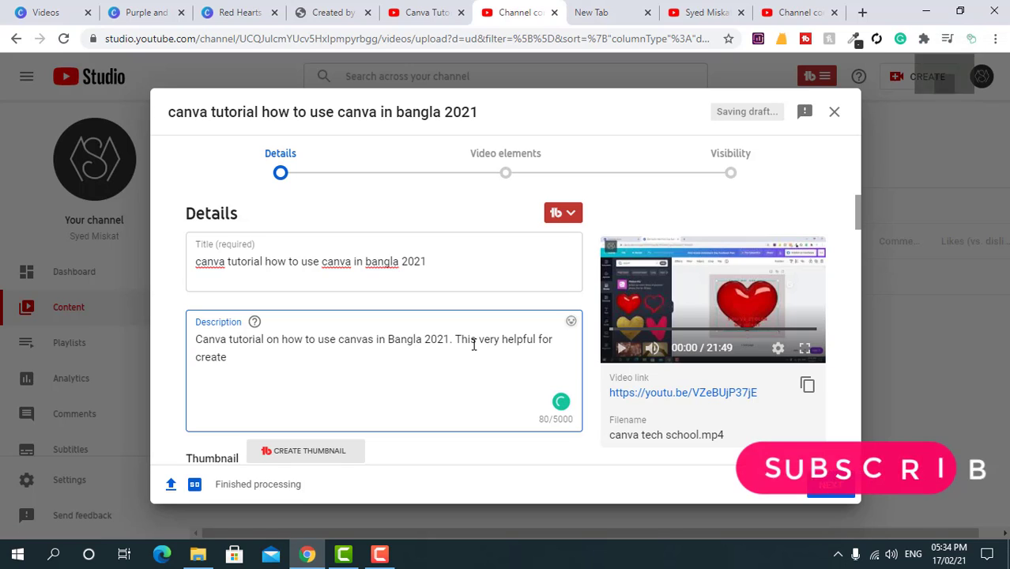
{"action": "type", "text": " any graphics tamplate"}
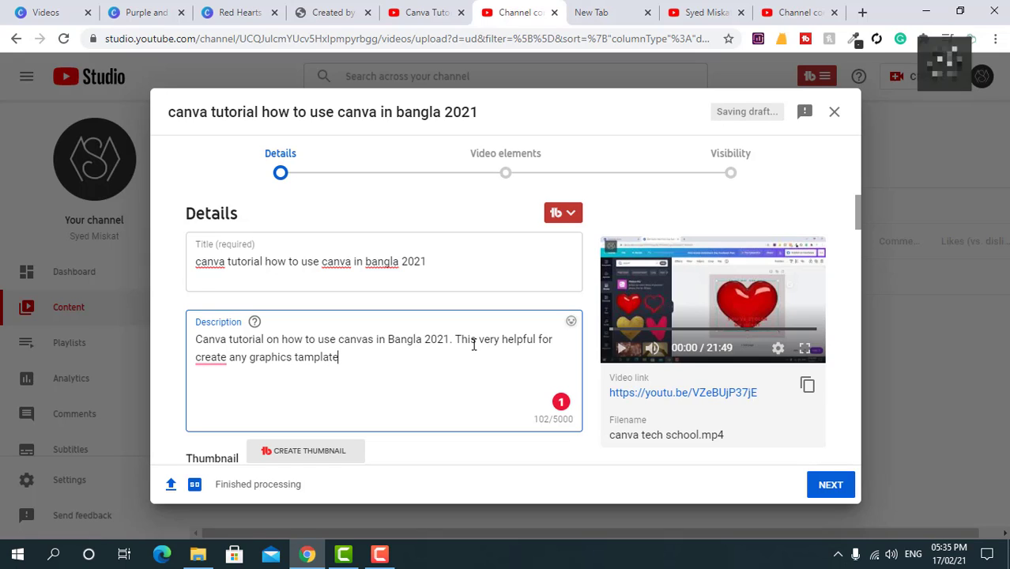
{"action": "type", "text": "."}
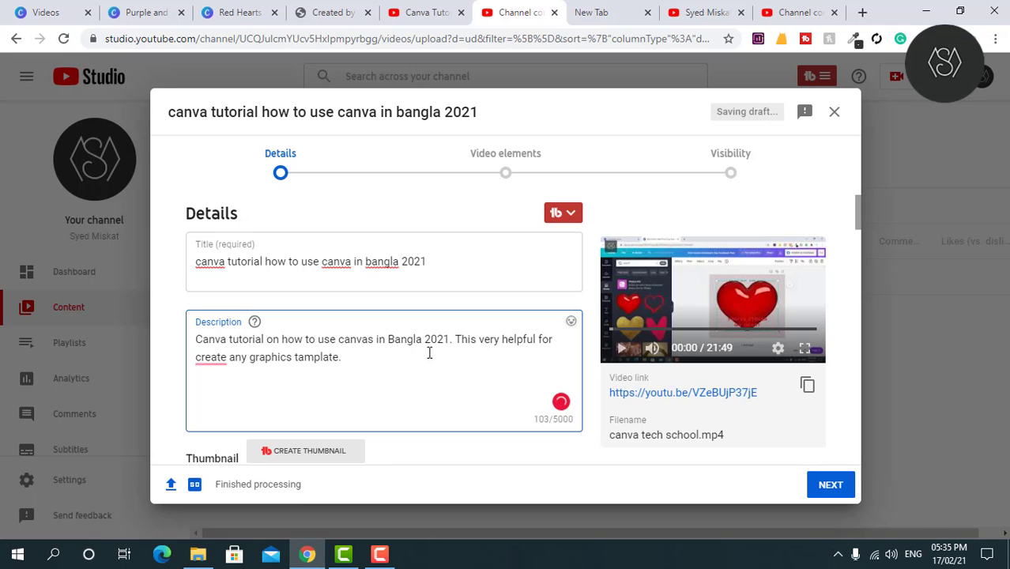
Step: Correct the description's second sentence with the Grammarly suggestions "creating" and "template"
{"action": "mouse_move", "coordinate": [209, 357]}
{"action": "left_click", "coordinate": [234, 384]}
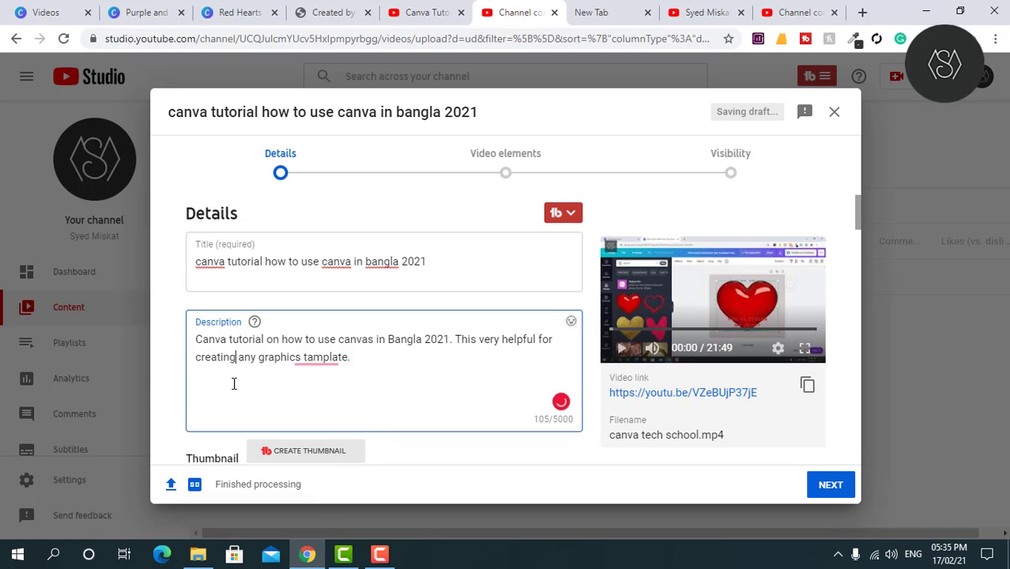
{"action": "mouse_move", "coordinate": [341, 361]}
{"action": "left_click", "coordinate": [331, 382]}
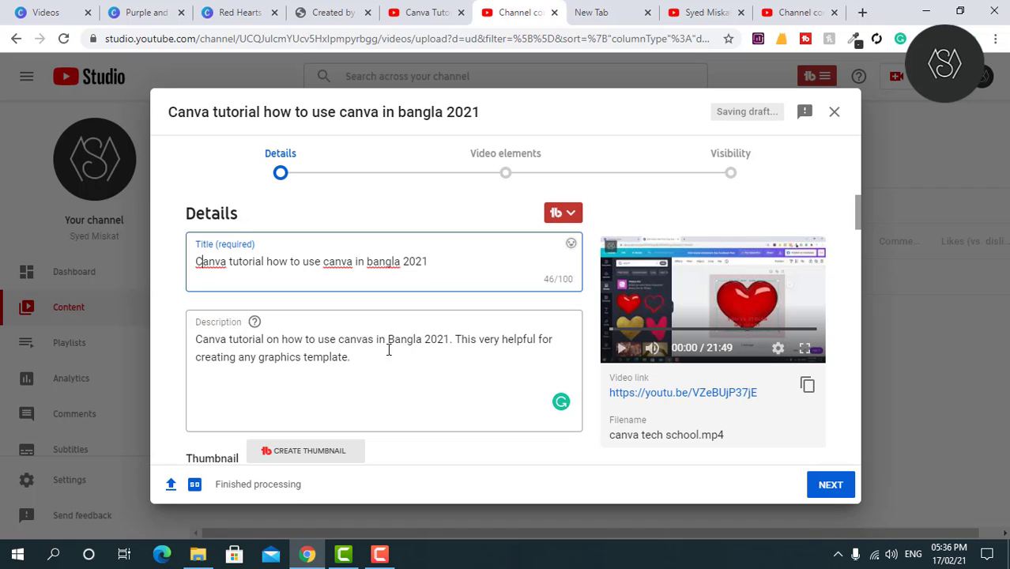
Step: Check the video's thumbnail options, then switch to Canva and open its home page
{"action": "scroll", "coordinate": [379, 384], "scroll_direction": "down", "scroll_amount": 4}
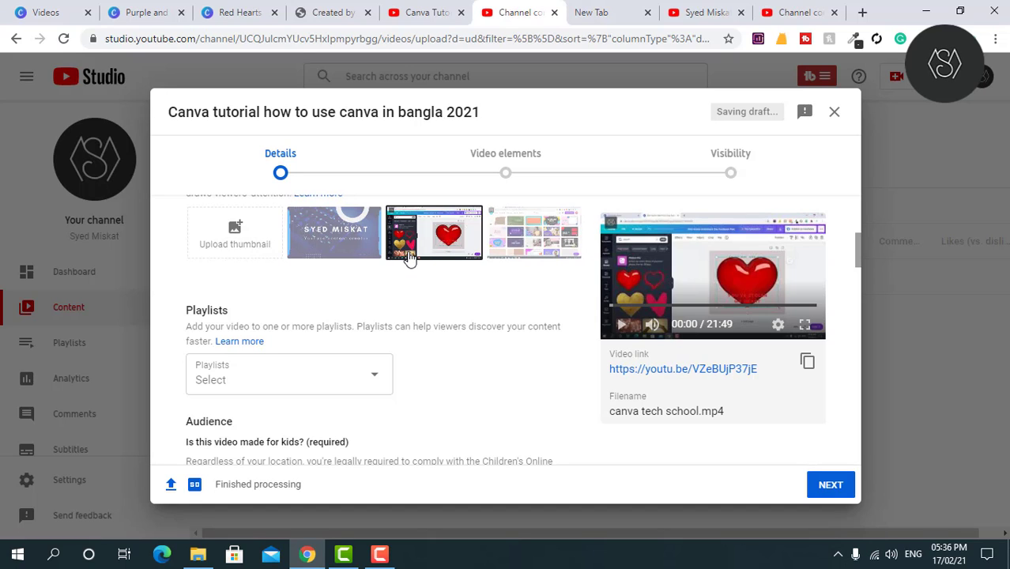
{"action": "scroll", "coordinate": [410, 258], "scroll_direction": "up", "scroll_amount": 1}
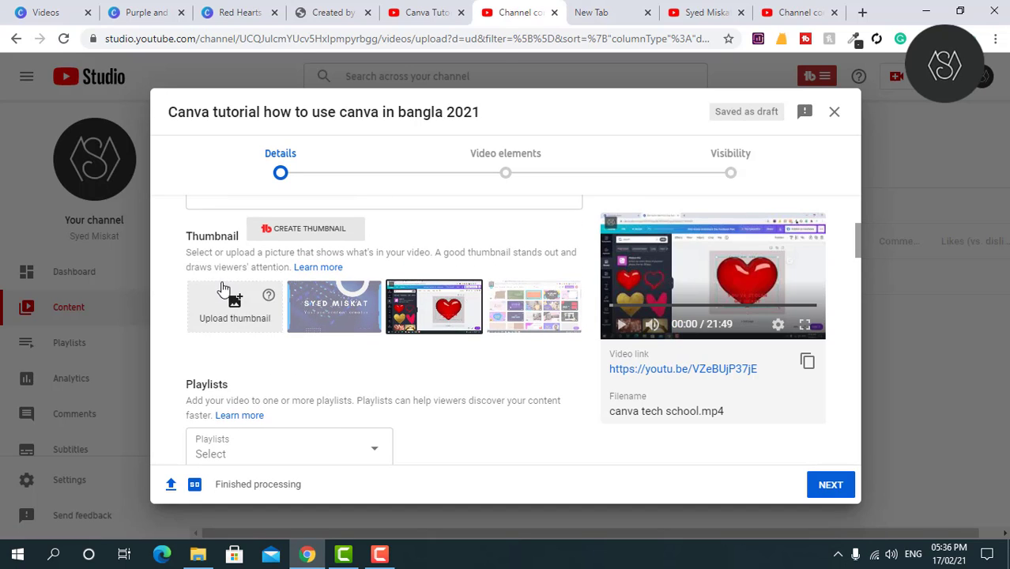
{"action": "left_click", "coordinate": [226, 7]}
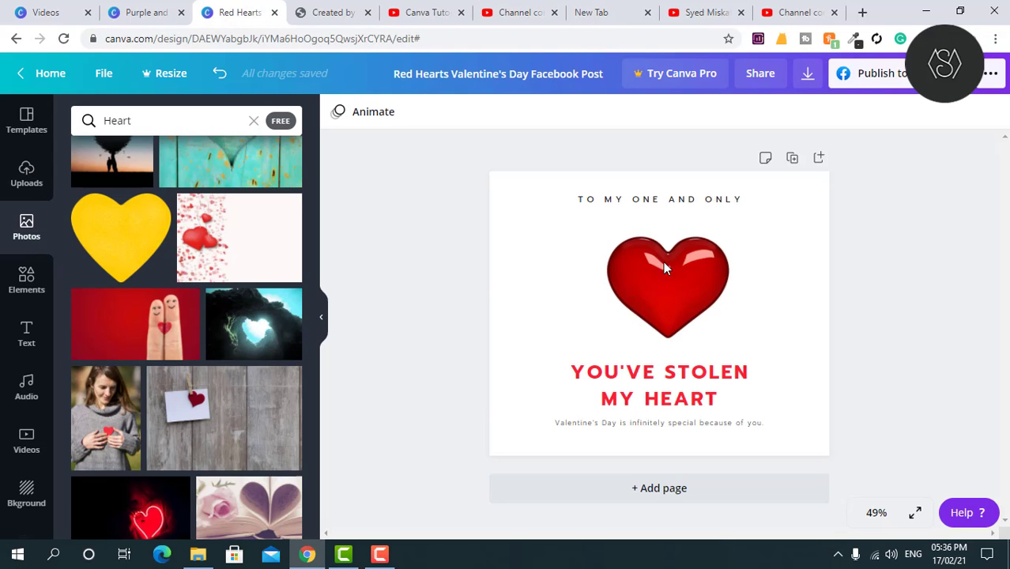
{"action": "left_click", "coordinate": [52, 16]}
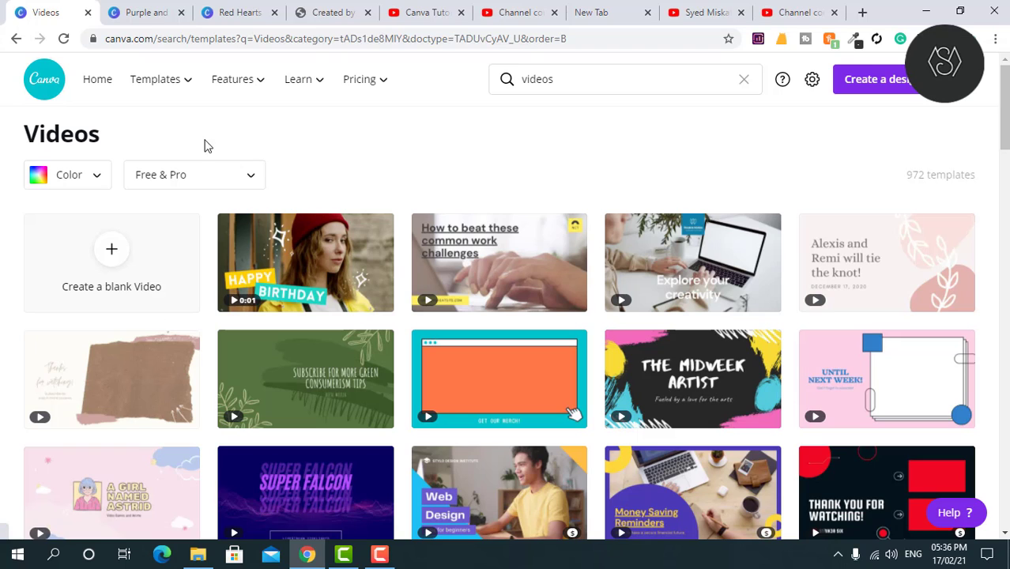
{"action": "left_click", "coordinate": [45, 94]}
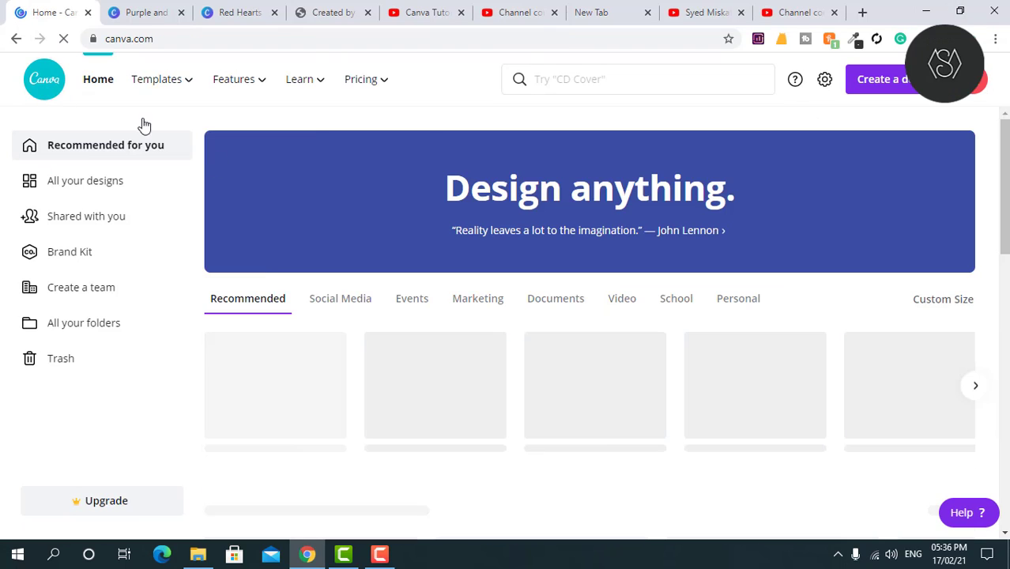
Step: Open the "Total Core Workout" template from the YouTube Thumbnails section as a new design
{"action": "scroll", "coordinate": [353, 329], "scroll_direction": "down", "scroll_amount": 1}
{"action": "scroll", "coordinate": [353, 329], "scroll_direction": "down", "scroll_amount": 15}
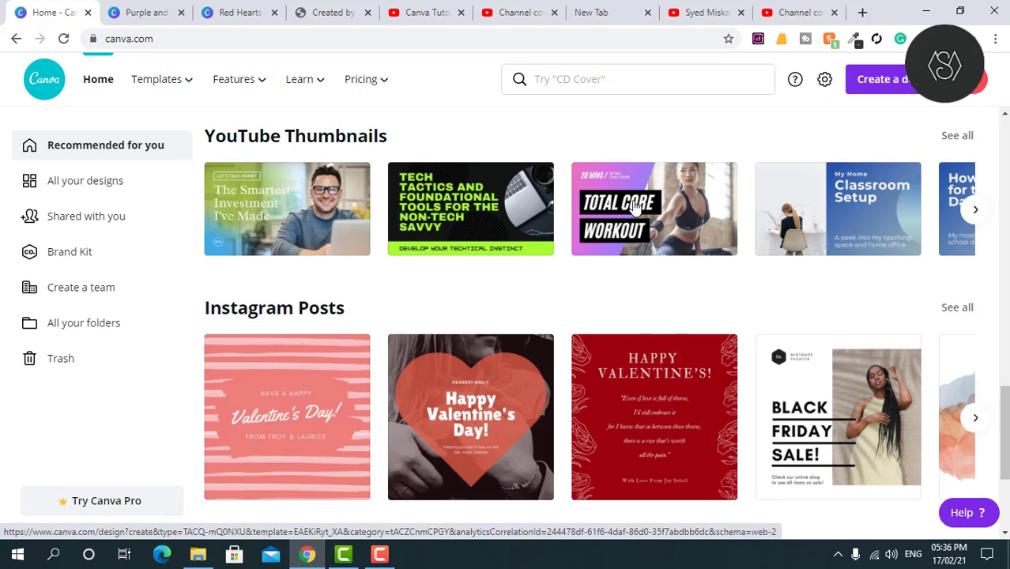
{"action": "left_click", "coordinate": [604, 203]}
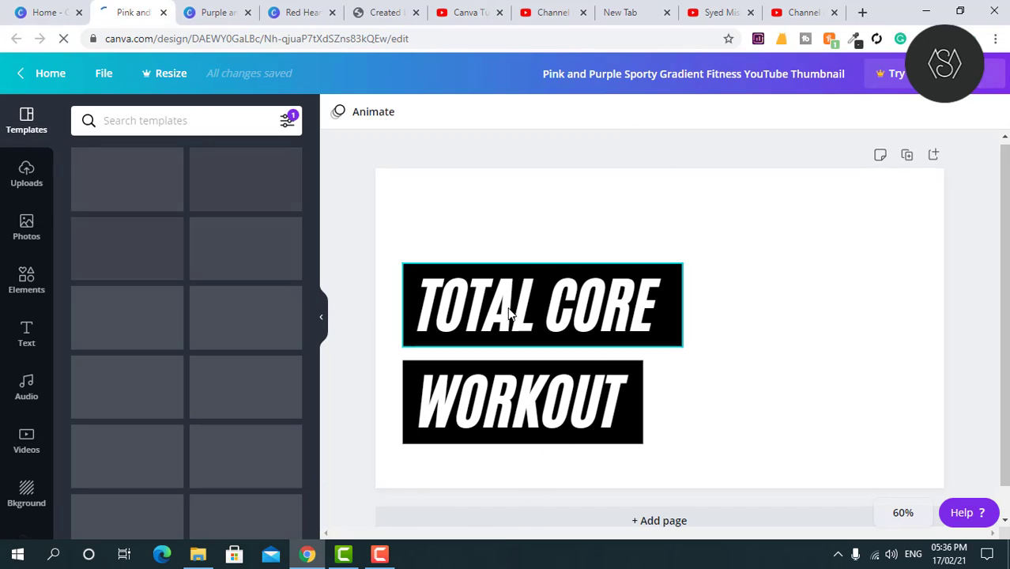
{"action": "double_click", "coordinate": [491, 308]}
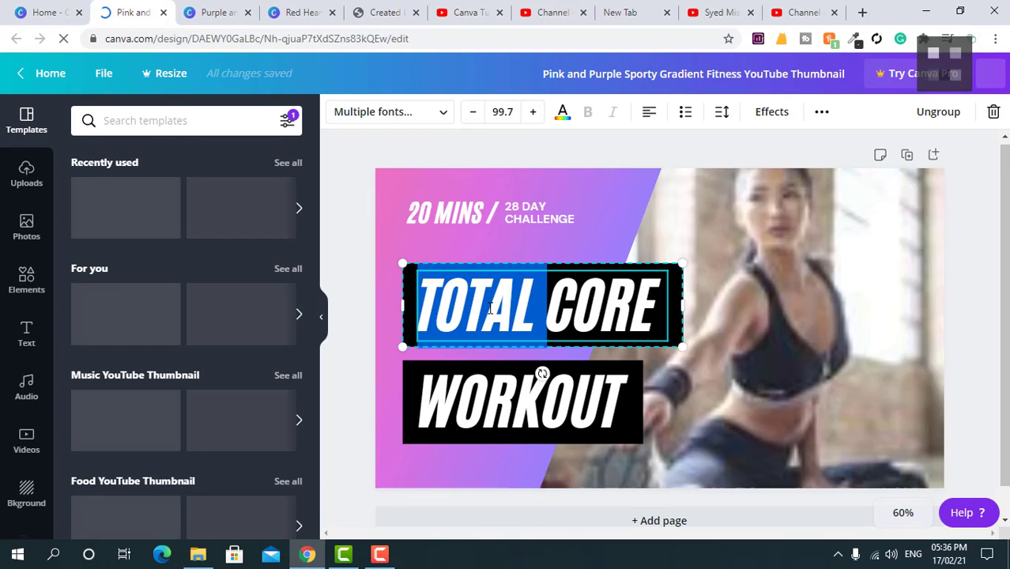
{"action": "left_click", "coordinate": [794, 320]}
{"action": "double_click", "coordinate": [777, 308]}
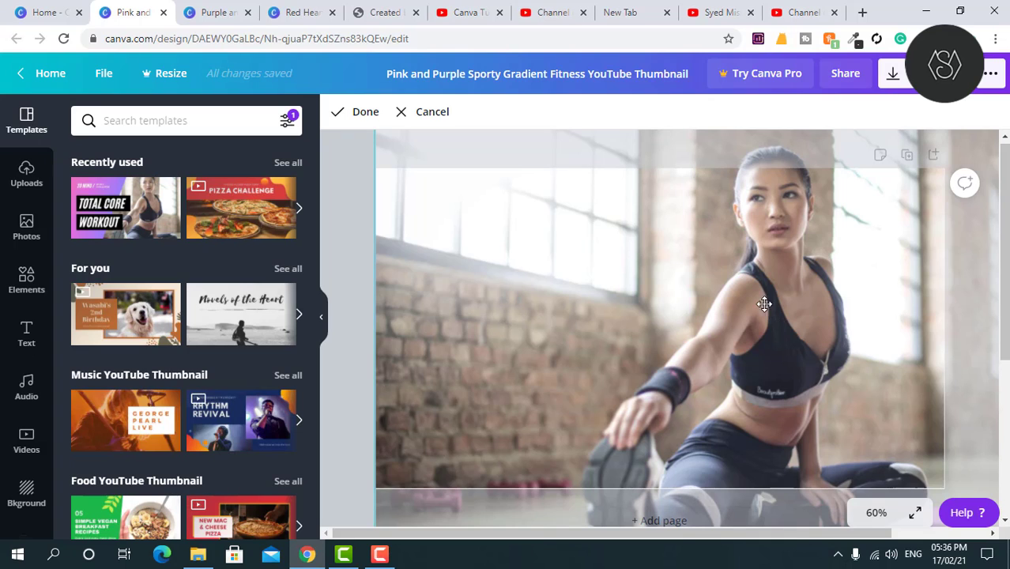
{"action": "left_click", "coordinate": [408, 112]}
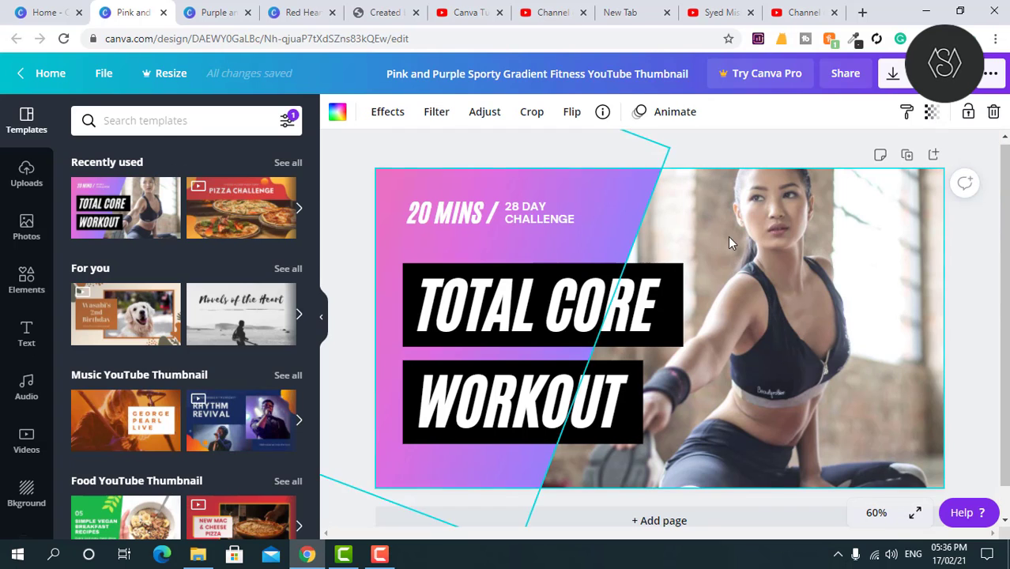
Step: Search the photo library for "canva pro" and look through the pictures
{"action": "left_click", "coordinate": [27, 227]}
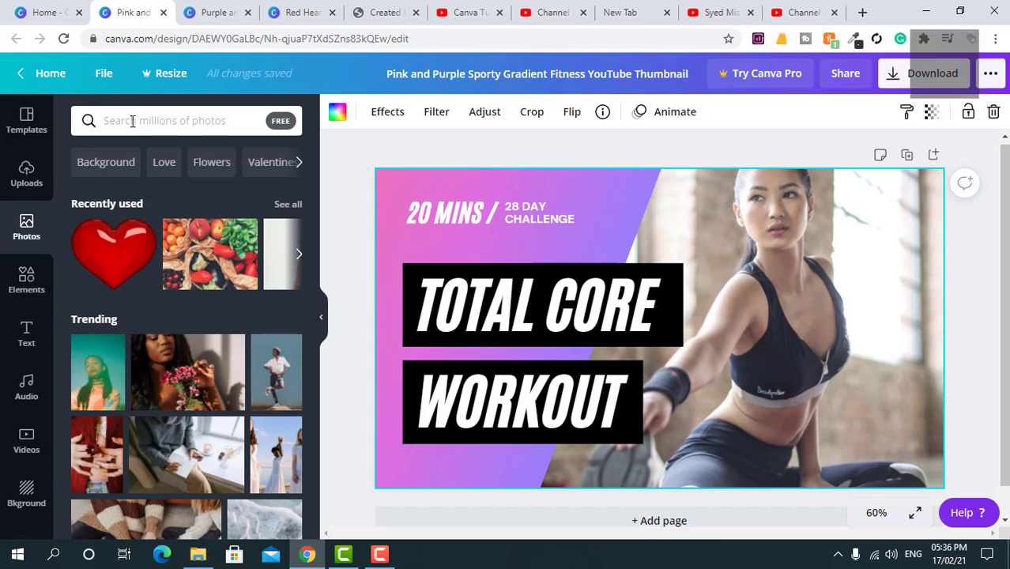
{"action": "left_click", "coordinate": [132, 121]}
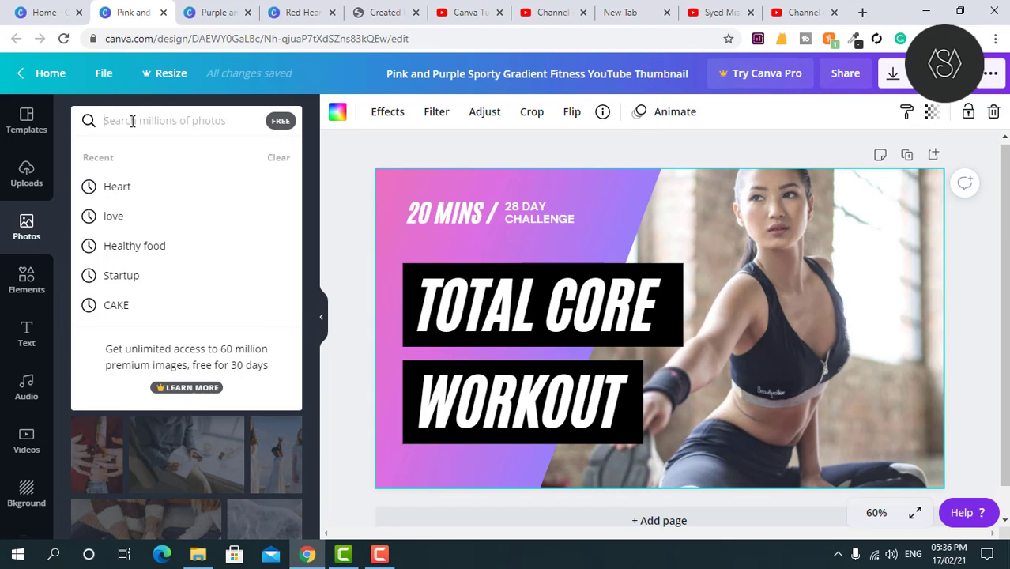
{"action": "type", "text": "canb"}
{"action": "key", "text": "BackSpace"}
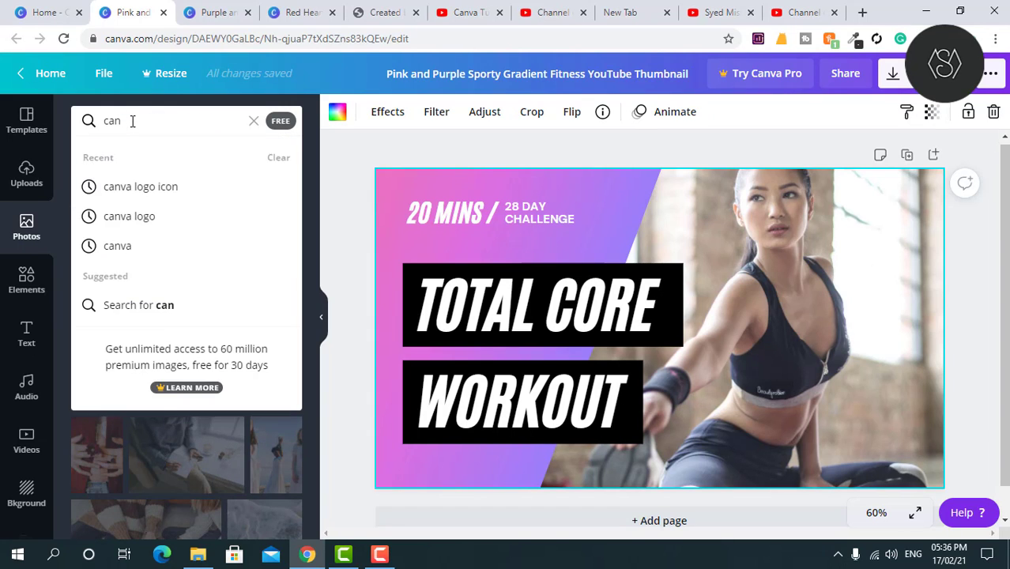
{"action": "type", "text": "va pro"}
{"action": "key", "text": "Return"}
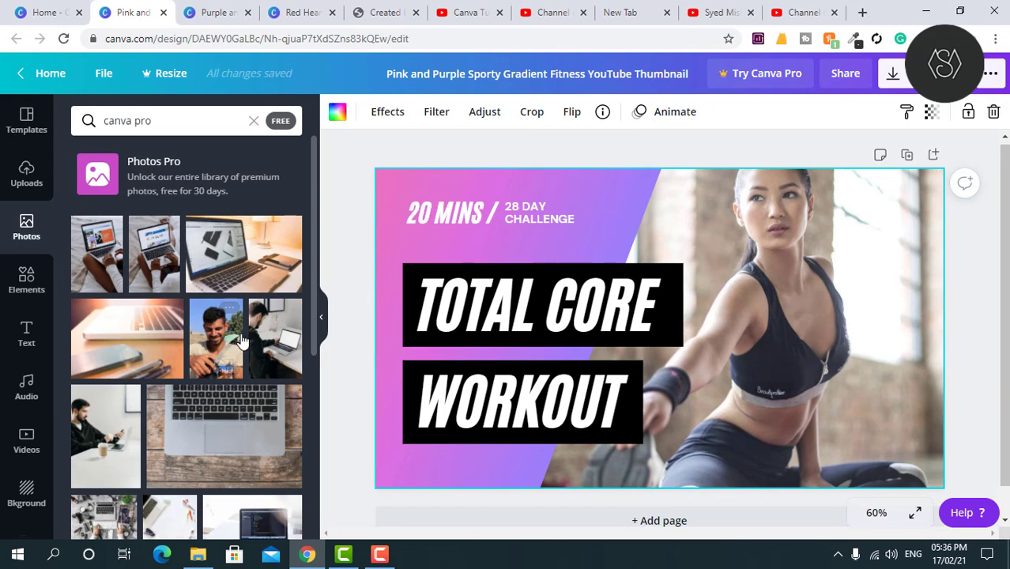
{"action": "scroll", "coordinate": [147, 372], "scroll_direction": "down", "scroll_amount": 5}
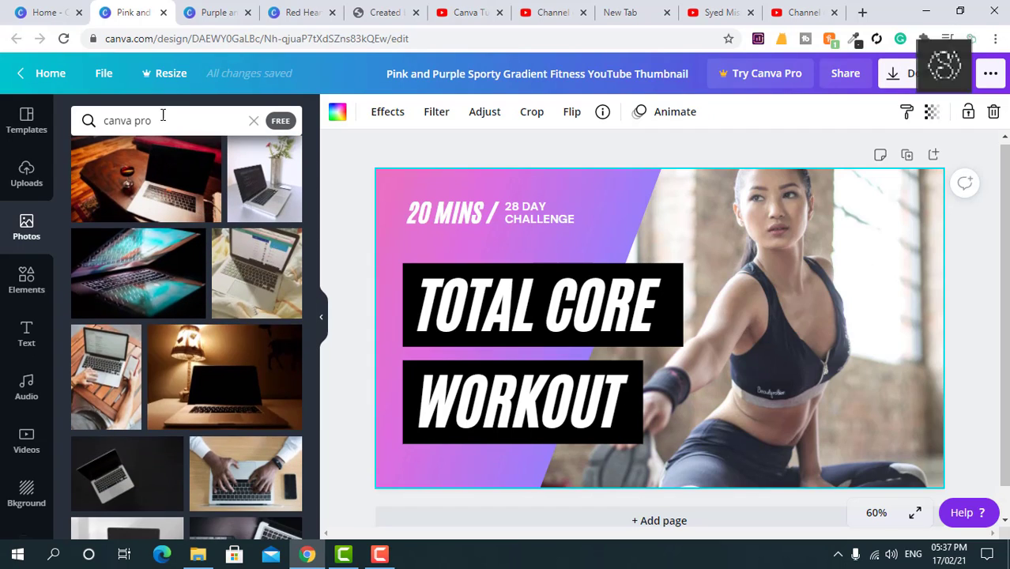
Step: Search the photo library for "canva Icon"
{"action": "left_click", "coordinate": [161, 121]}
{"action": "key", "text": "BackSpace"}
{"action": "key", "text": "BackSpace"}
{"action": "key", "text": "BackSpace"}
{"action": "key", "text": "BackSpace"}
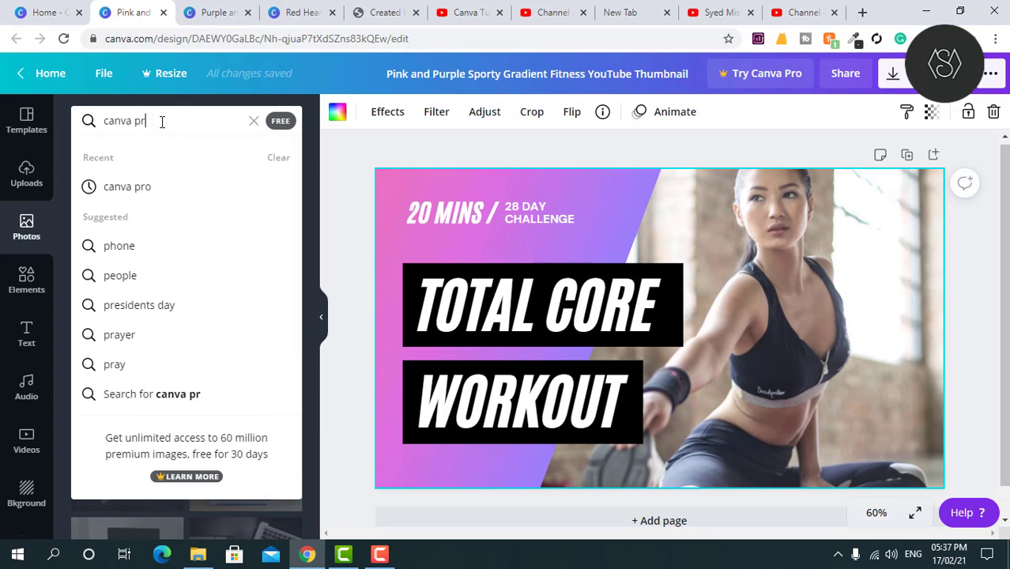
{"action": "type", "text": "I"}
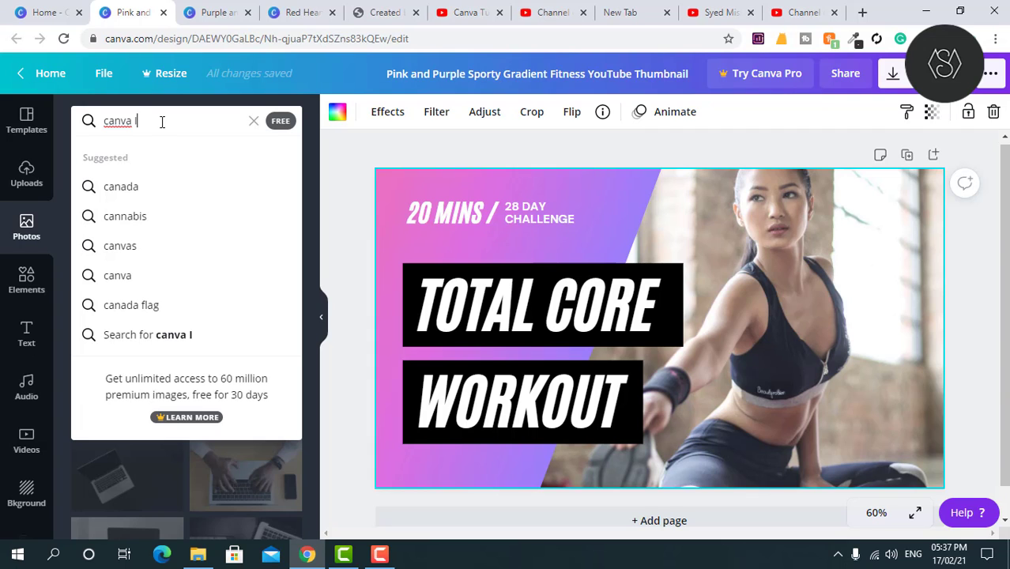
{"action": "type", "text": "non"}
{"action": "key", "text": "Return"}
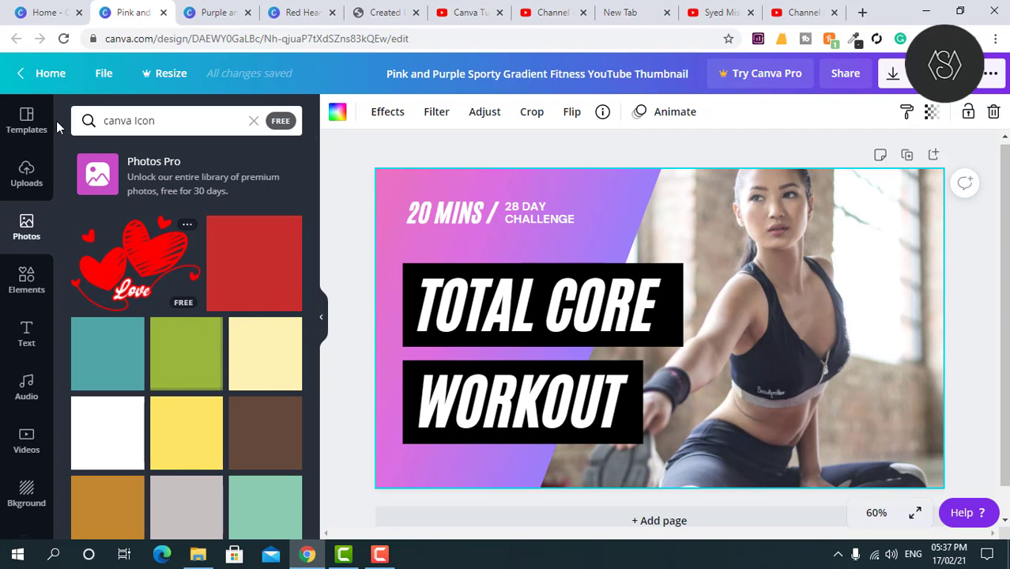
Step: Add the uploaded Canva logo image to the thumbnail and enlarge it over the woman's photo
{"action": "left_click", "coordinate": [26, 172]}
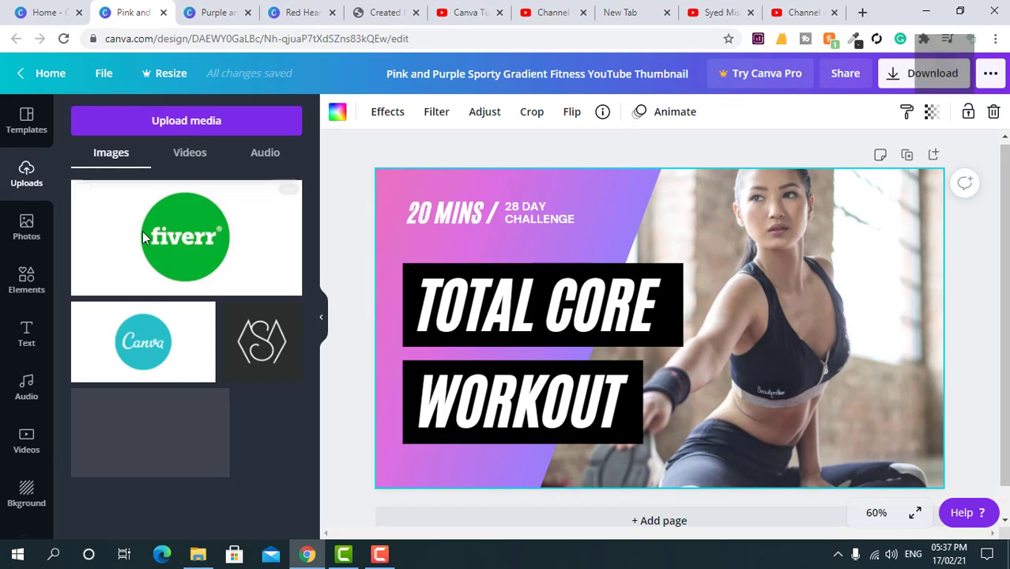
{"action": "left_click_drag", "start_coordinate": [167, 335], "coordinate": [773, 227]}
{"action": "left_click_drag", "start_coordinate": [587, 428], "coordinate": [533, 506]}
{"action": "left_click_drag", "start_coordinate": [697, 342], "coordinate": [696, 388]}
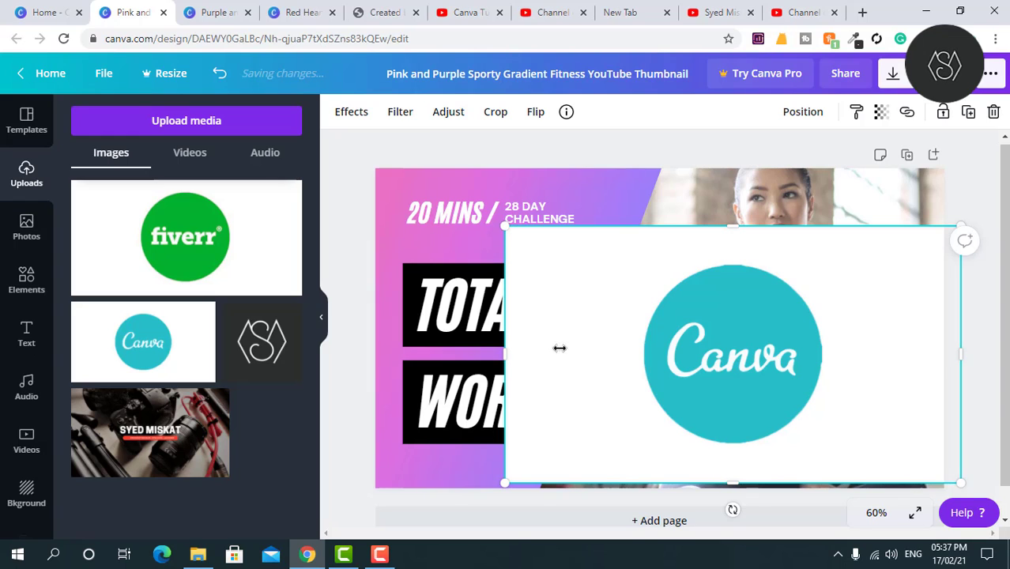
Step: Crop the white margin beside the logo's left edge, then resize and reposition the image over the right half of the thumbnail
{"action": "left_click_drag", "start_coordinate": [560, 348], "coordinate": [621, 343]}
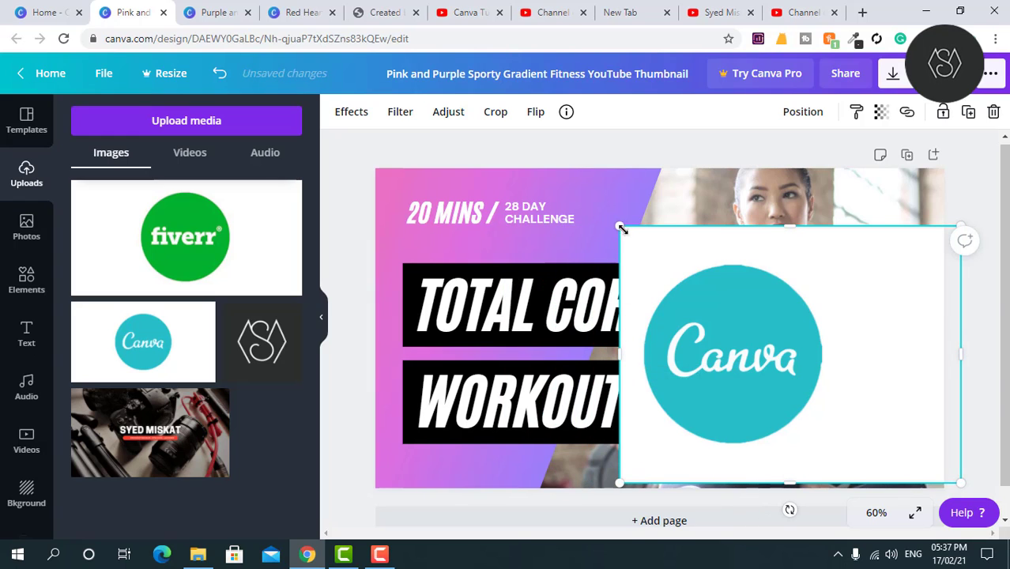
{"action": "left_click_drag", "start_coordinate": [622, 224], "coordinate": [597, 167]}
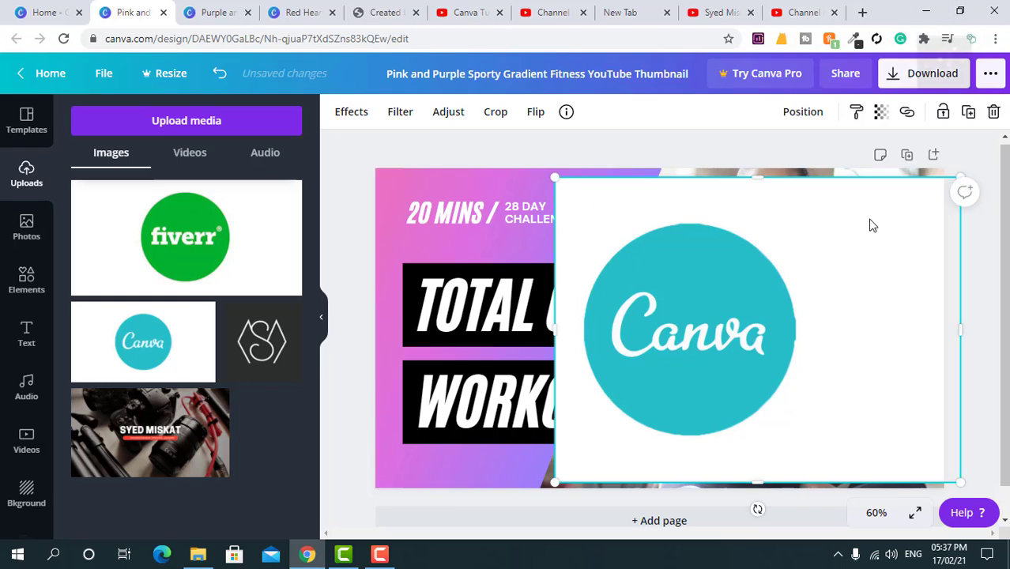
{"action": "left_click_drag", "start_coordinate": [879, 207], "coordinate": [912, 209]}
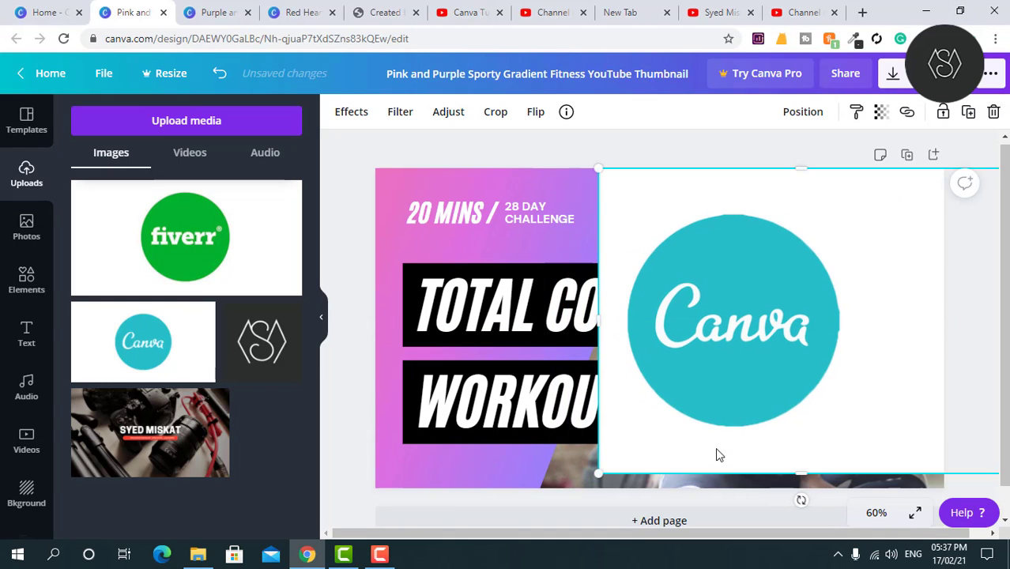
{"action": "left_click_drag", "start_coordinate": [598, 475], "coordinate": [570, 494]}
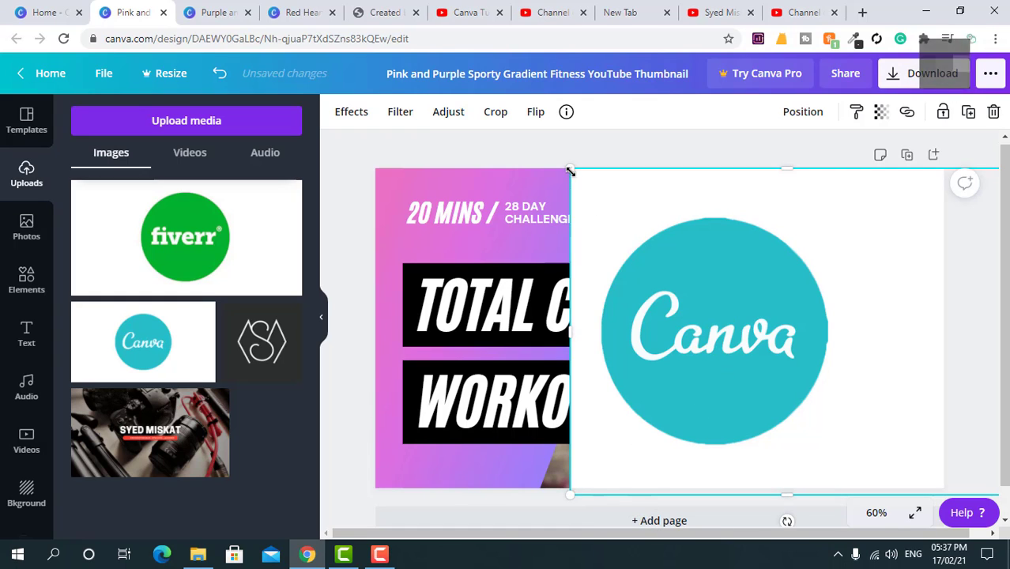
{"action": "left_click_drag", "start_coordinate": [570, 169], "coordinate": [628, 203]}
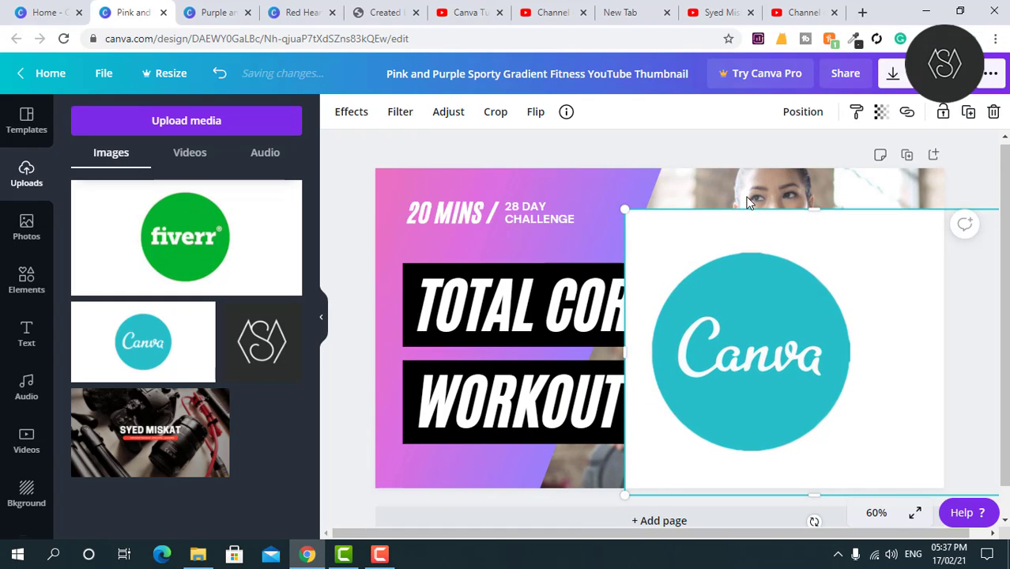
Step: Replace the thumbnail's background photo with solid white from the document colors
{"action": "left_click", "coordinate": [750, 203]}
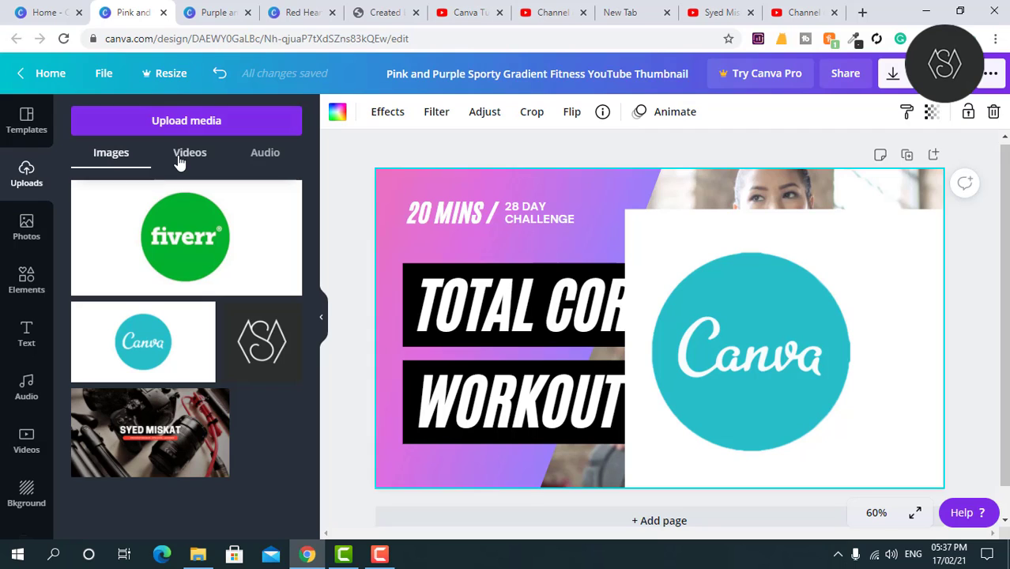
{"action": "left_click", "coordinate": [338, 112]}
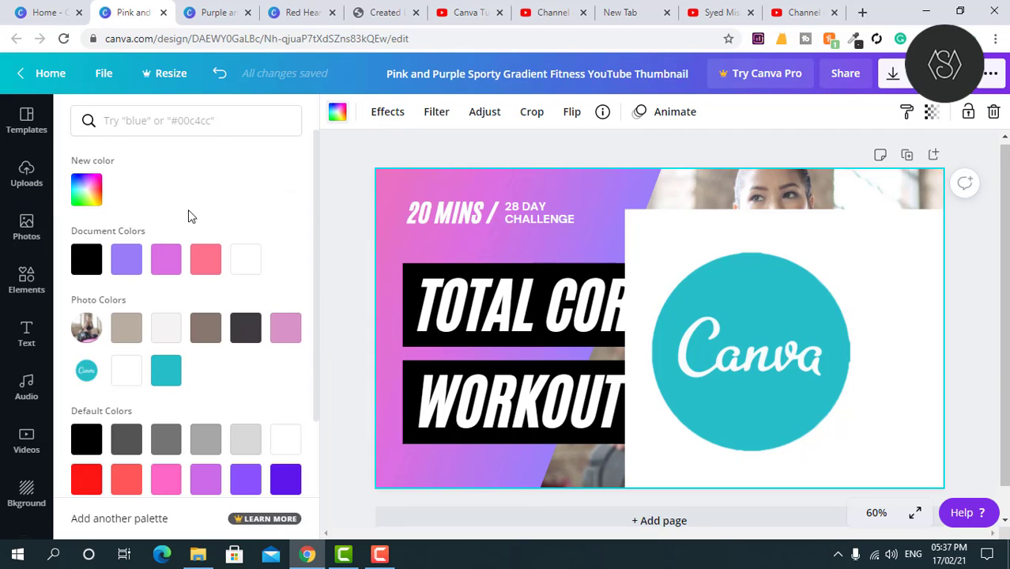
{"action": "left_click", "coordinate": [246, 259]}
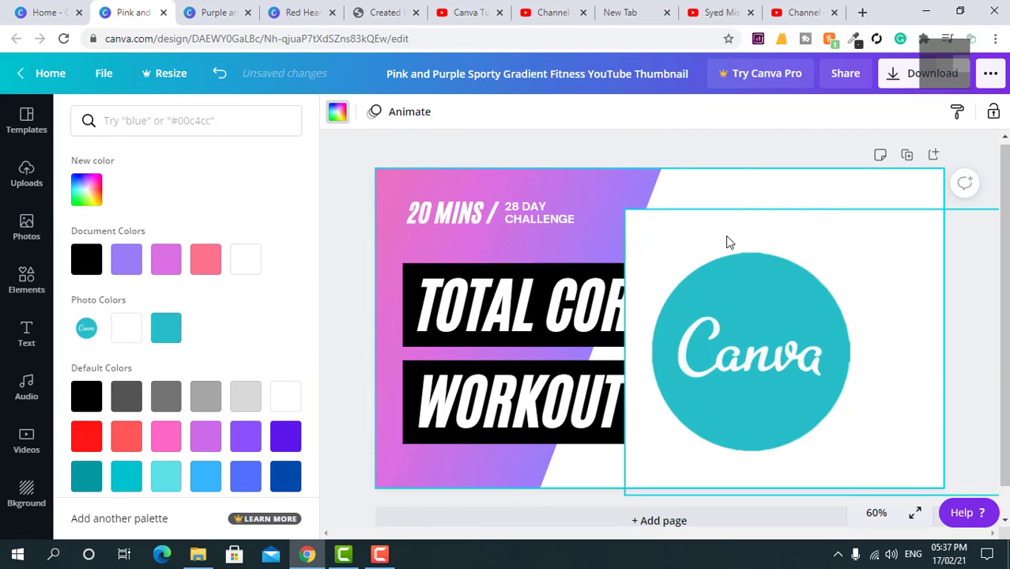
Step: Move the Canva logo image slightly up and send it to the back, behind the title text
{"action": "left_click_drag", "start_coordinate": [726, 241], "coordinate": [731, 215]}
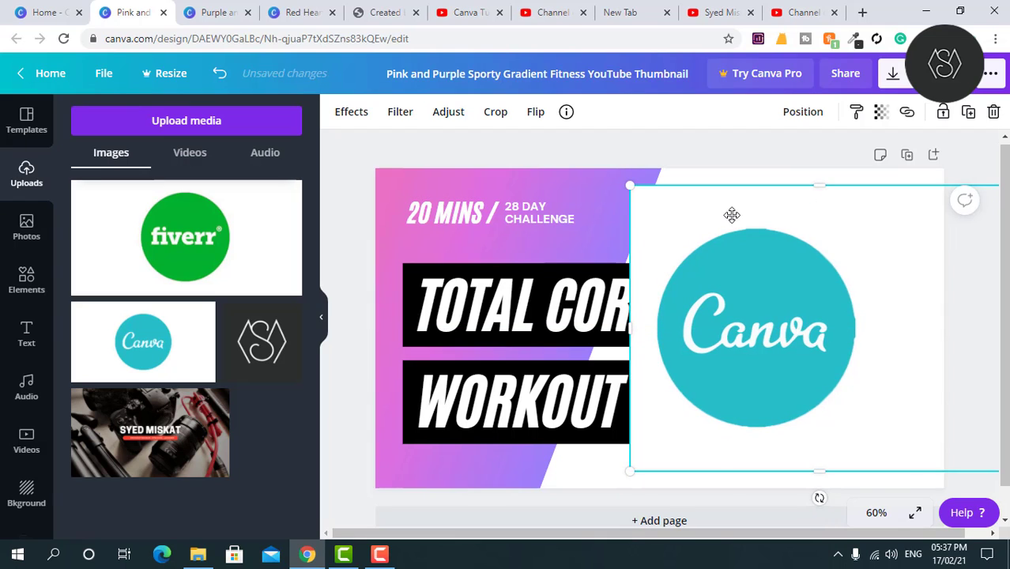
{"action": "right_click", "coordinate": [731, 215]}
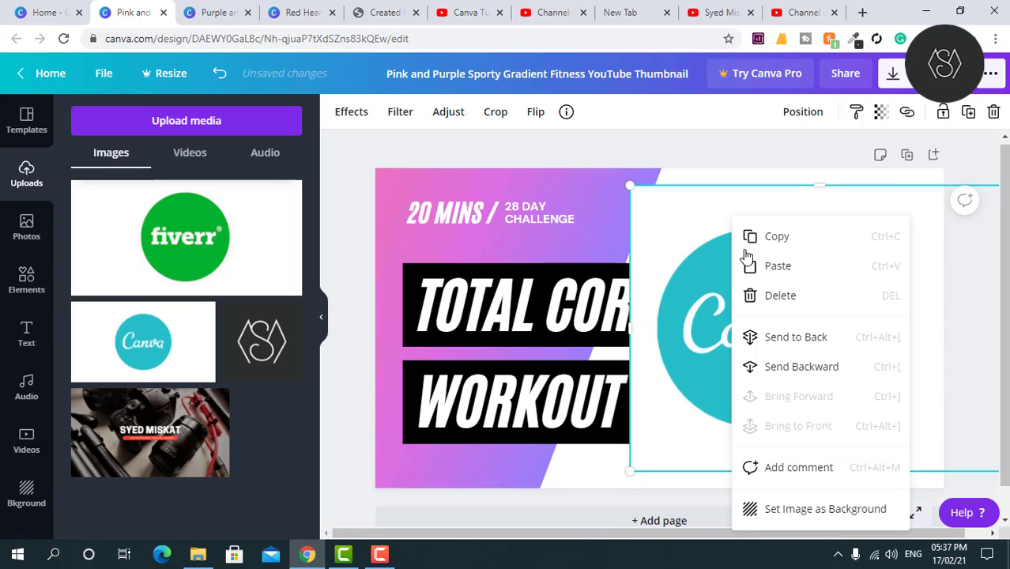
{"action": "left_click", "coordinate": [796, 368]}
{"action": "right_click", "coordinate": [783, 272]}
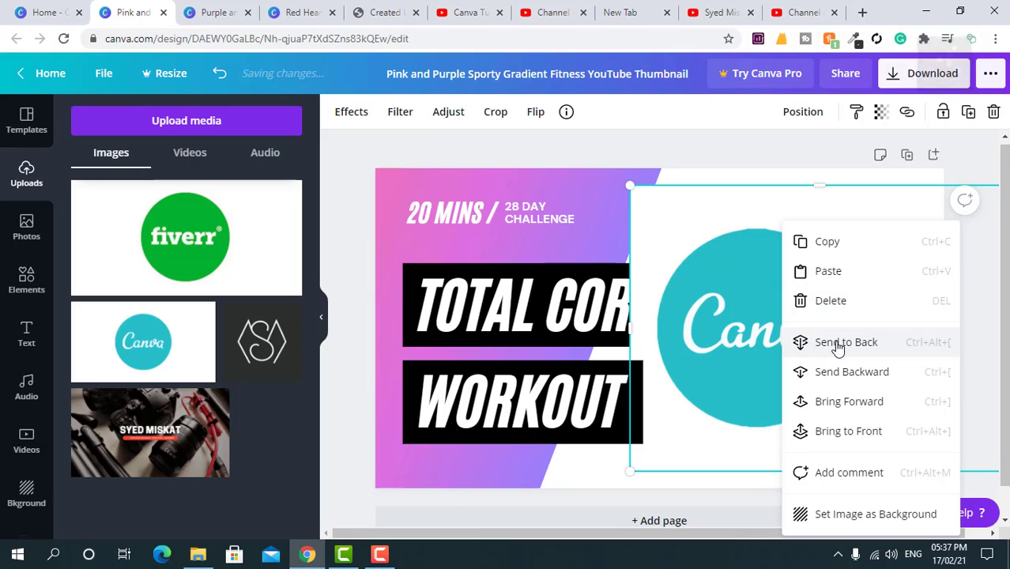
{"action": "left_click", "coordinate": [837, 342]}
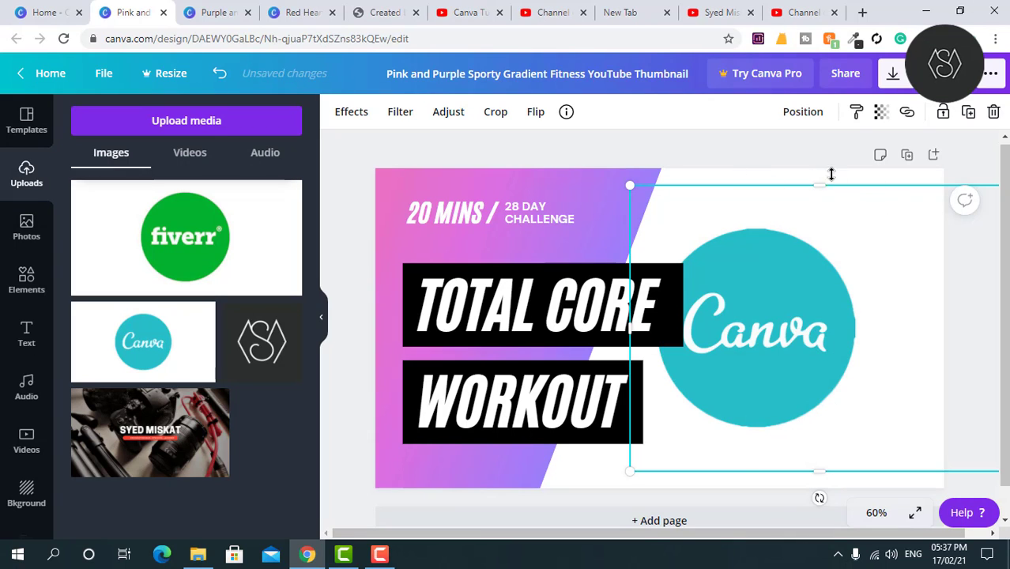
Step: Scale the Canva logo image down and place it in the white area to the right of the title text
{"action": "left_click_drag", "start_coordinate": [816, 261], "coordinate": [578, 216]}
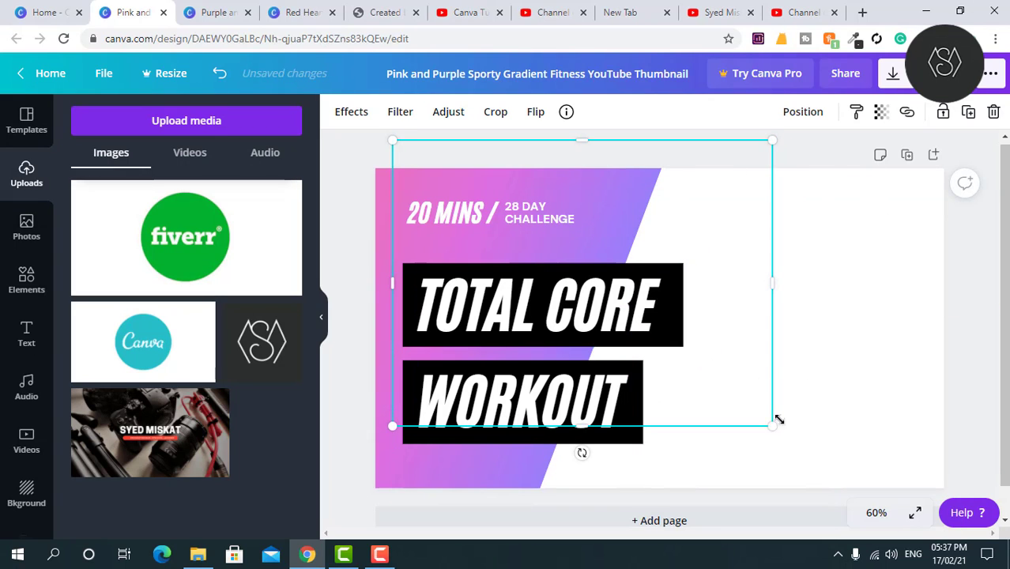
{"action": "left_click_drag", "start_coordinate": [771, 425], "coordinate": [668, 346]}
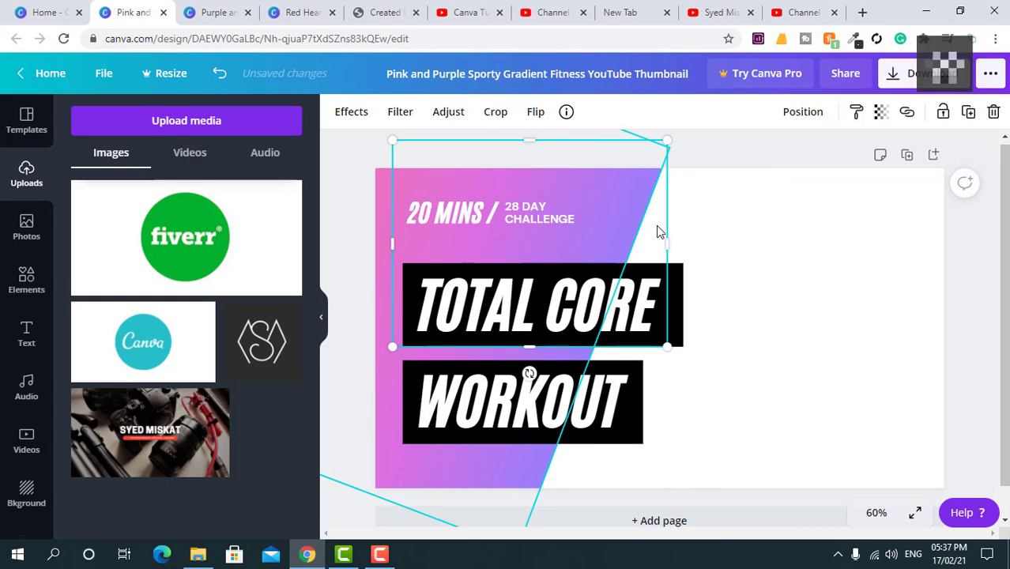
{"action": "left_click_drag", "start_coordinate": [655, 246], "coordinate": [975, 305]}
{"action": "left_click_drag", "start_coordinate": [822, 319], "coordinate": [842, 313]}
{"action": "left_click", "coordinate": [774, 161]}
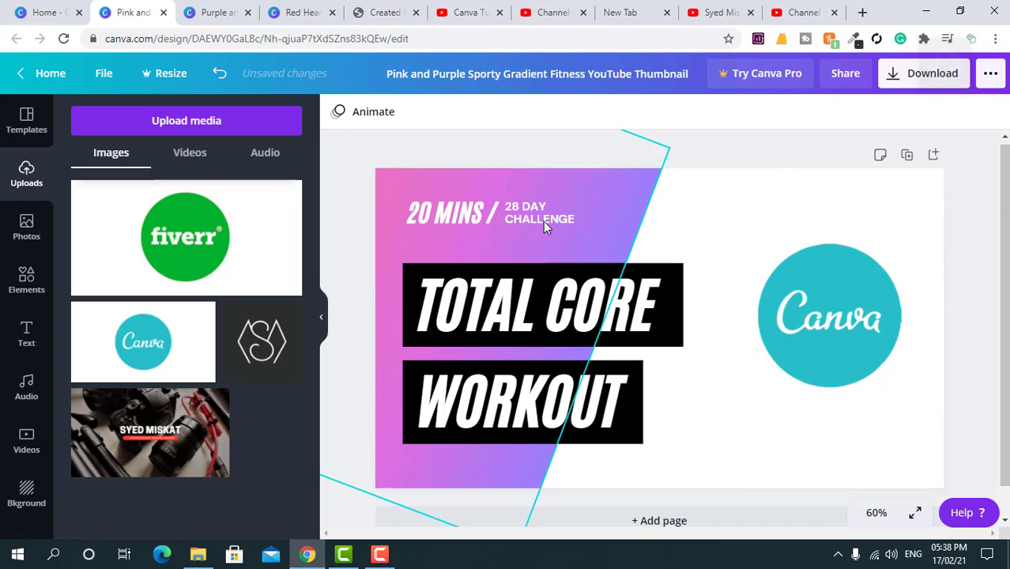
Step: Replace the "20 MINS /" text with the creator's full name and delete the "28 DAY CHALLENGE" text
{"action": "left_click", "coordinate": [462, 209]}
{"action": "left_click", "coordinate": [462, 209]}
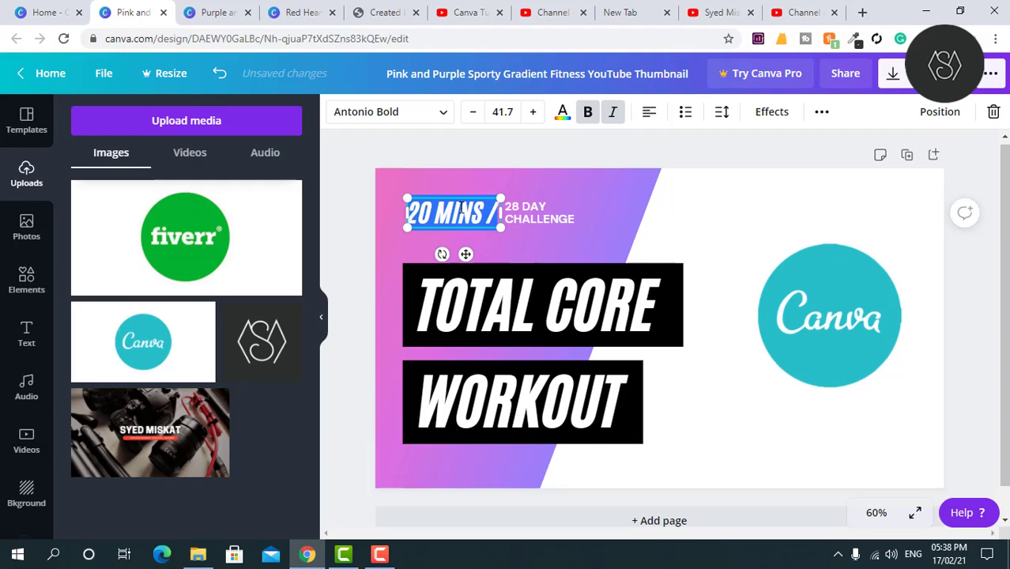
{"action": "type", "text": "SYED"}
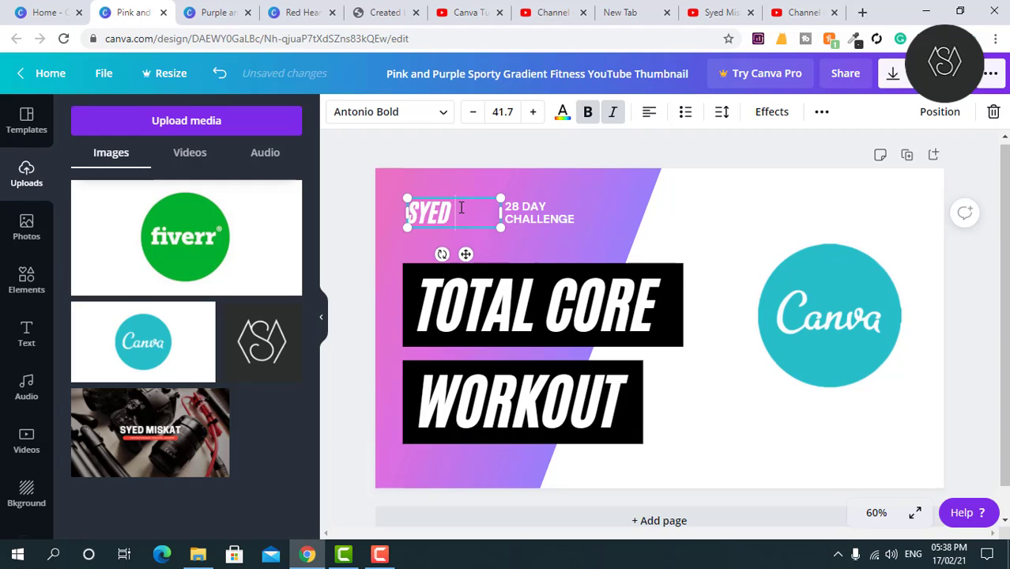
{"action": "type", "text": " MISKAT"}
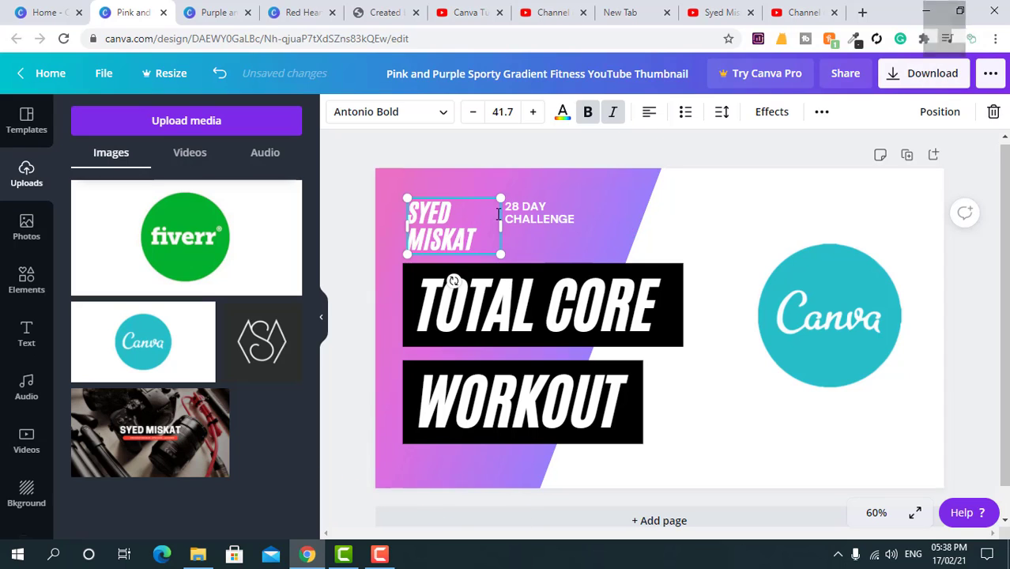
{"action": "left_click", "coordinate": [560, 217]}
{"action": "left_click", "coordinate": [355, 242]}
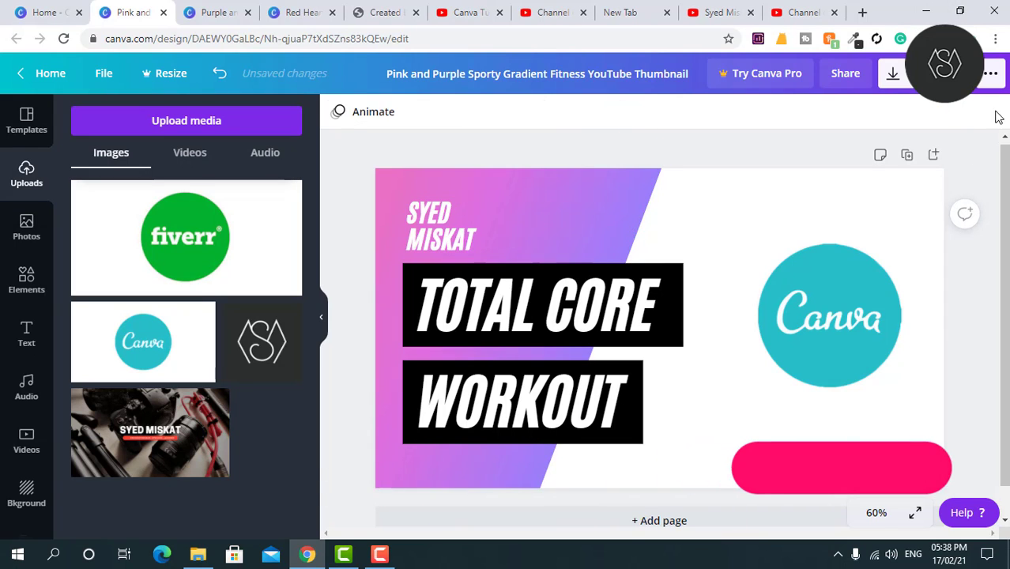
Step: Resize the creator's name text so it fits on a single line, at font size 28.9
{"action": "left_click", "coordinate": [442, 230]}
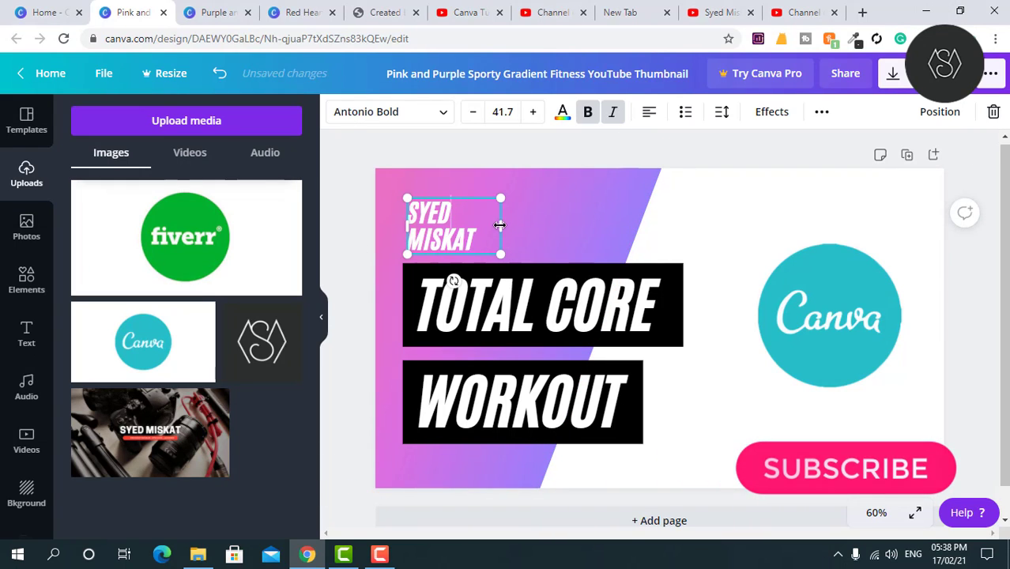
{"action": "mouse_move", "coordinate": [500, 226]}
{"action": "left_mouse_down"}
{"action": "mouse_move", "coordinate": [598, 204]}
{"action": "mouse_move", "coordinate": [545, 210]}
{"action": "mouse_move", "coordinate": [549, 226]}
{"action": "mouse_move", "coordinate": [508, 216]}
{"action": "left_mouse_up"}
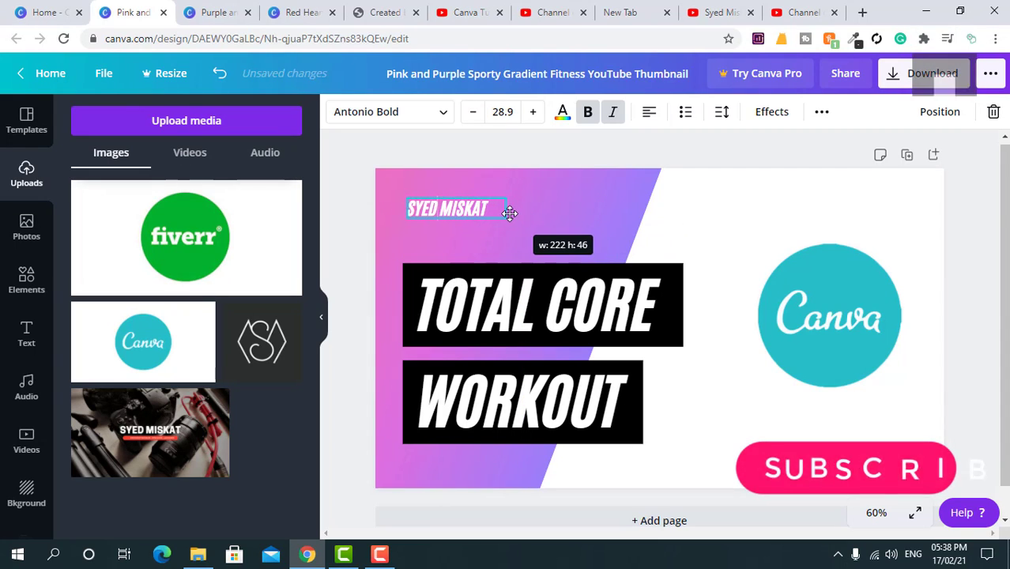
{"action": "left_click", "coordinate": [644, 158]}
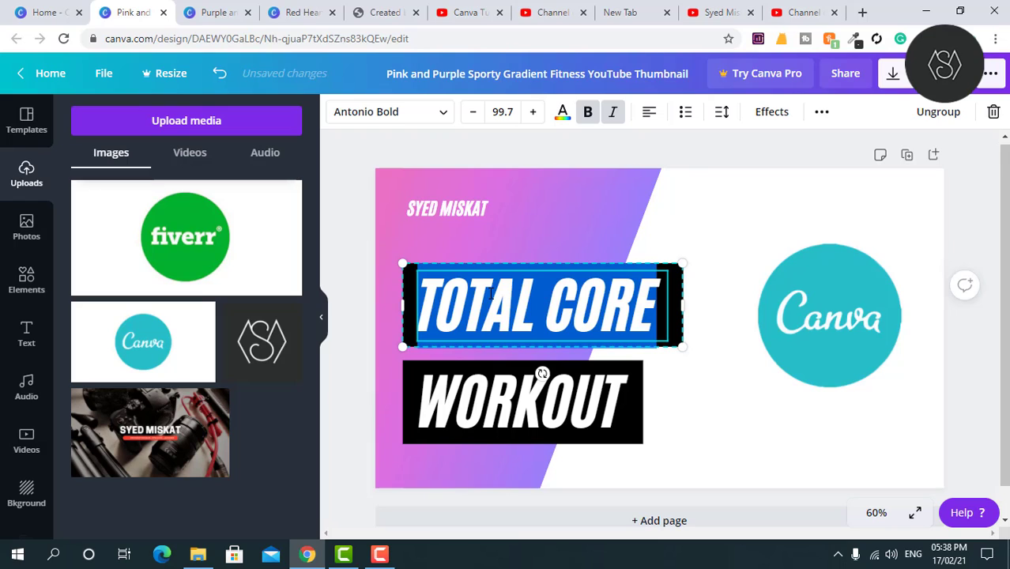
Step: Replace the "TOTAL CORE" title with "CANVA PRO" and widen its black box slightly
{"action": "type", "text": "CAN"}
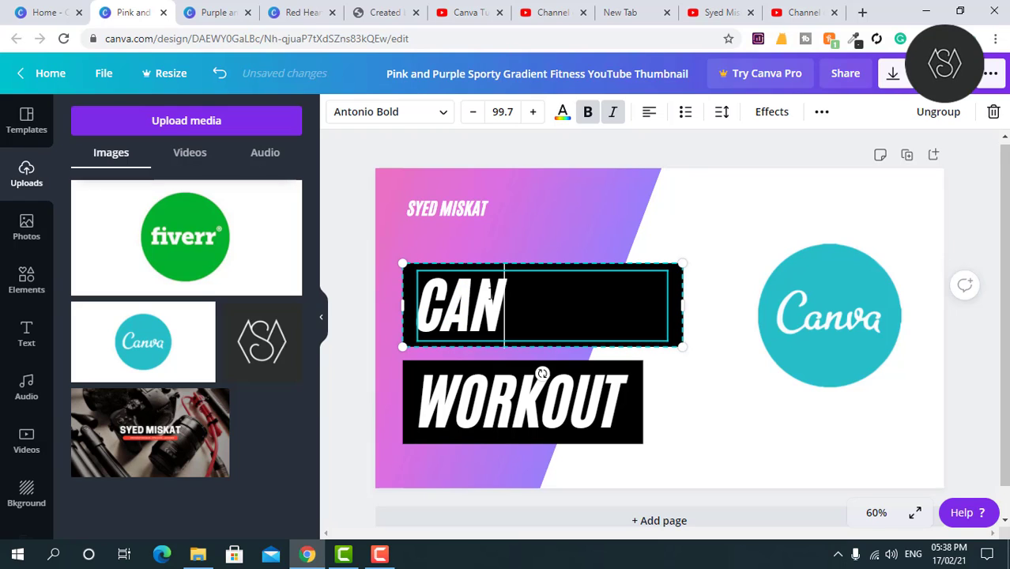
{"action": "type", "text": "VA"}
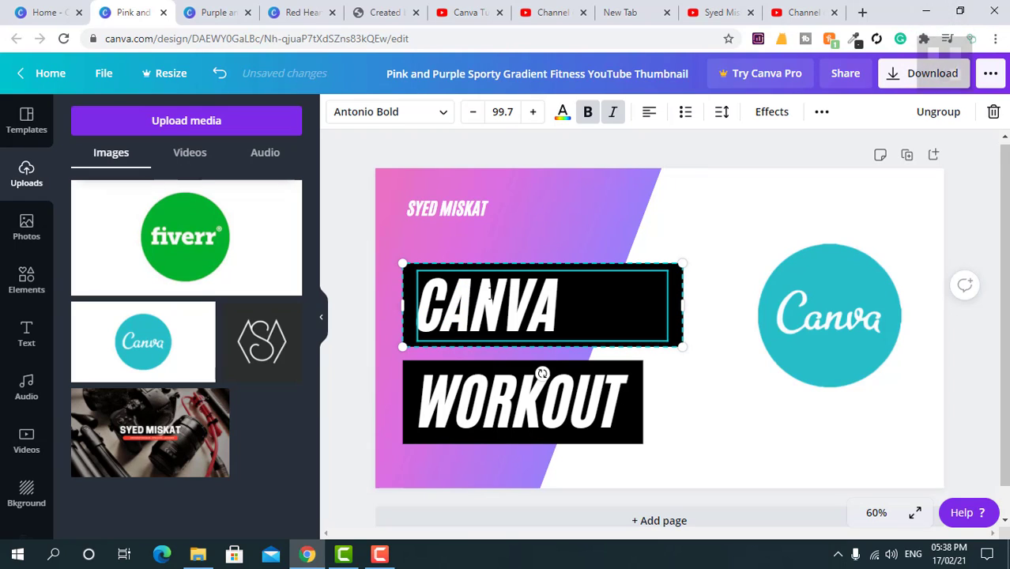
{"action": "type", "text": " FOR FREE"}
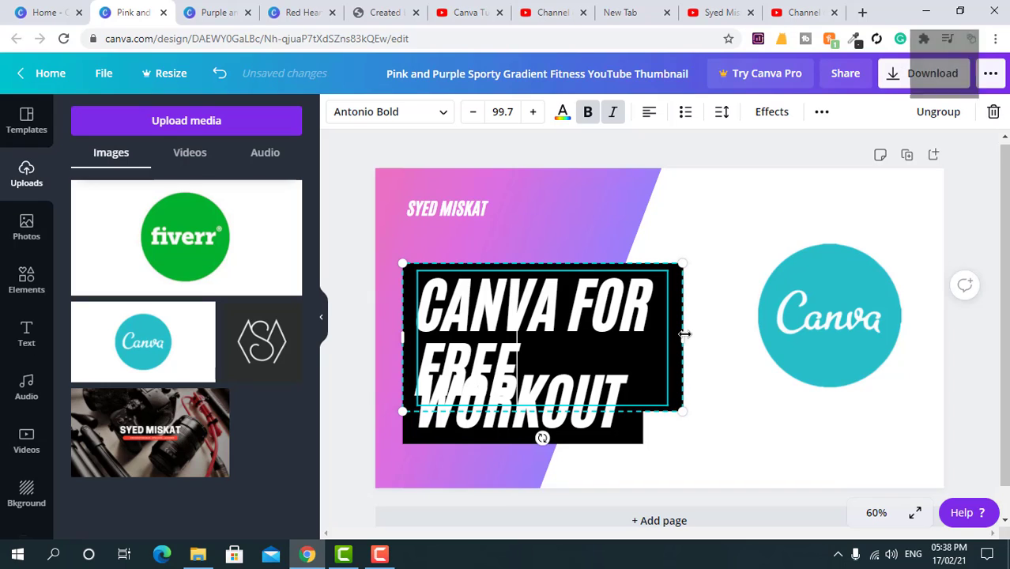
{"action": "left_click_drag", "start_coordinate": [683, 334], "coordinate": [705, 331]}
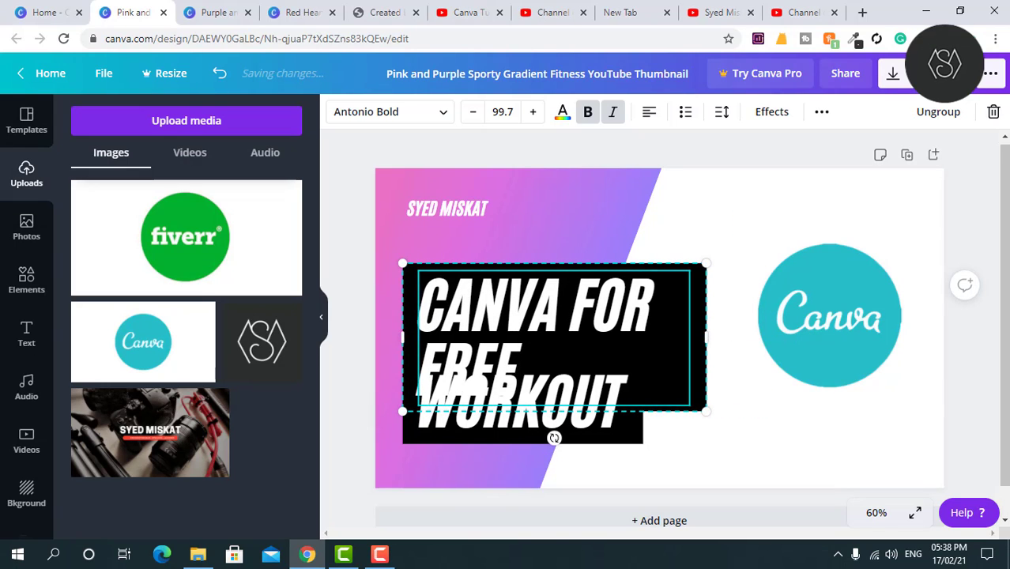
{"action": "left_click_drag", "start_coordinate": [495, 356], "coordinate": [581, 305]}
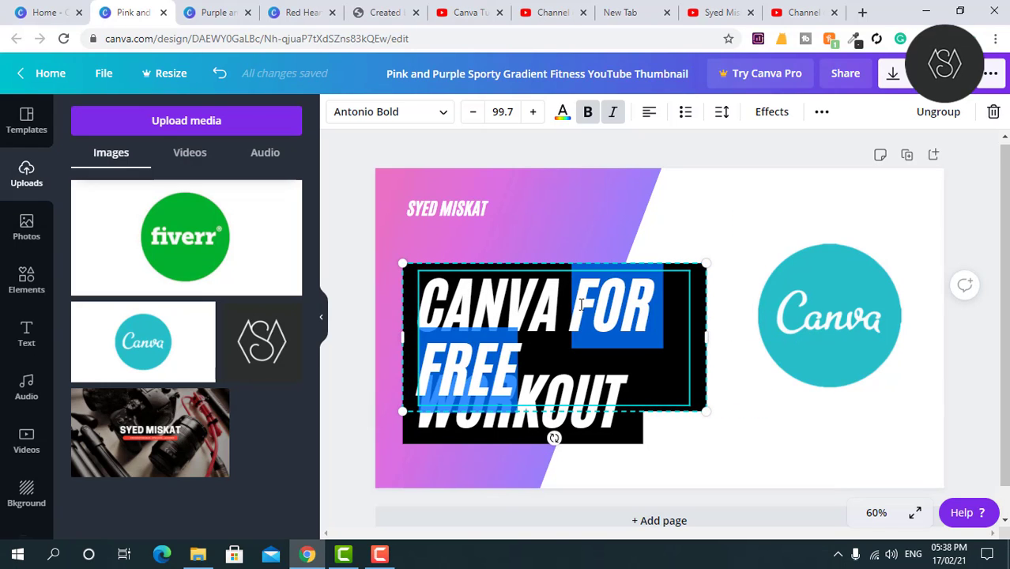
{"action": "key", "text": "BackSpace"}
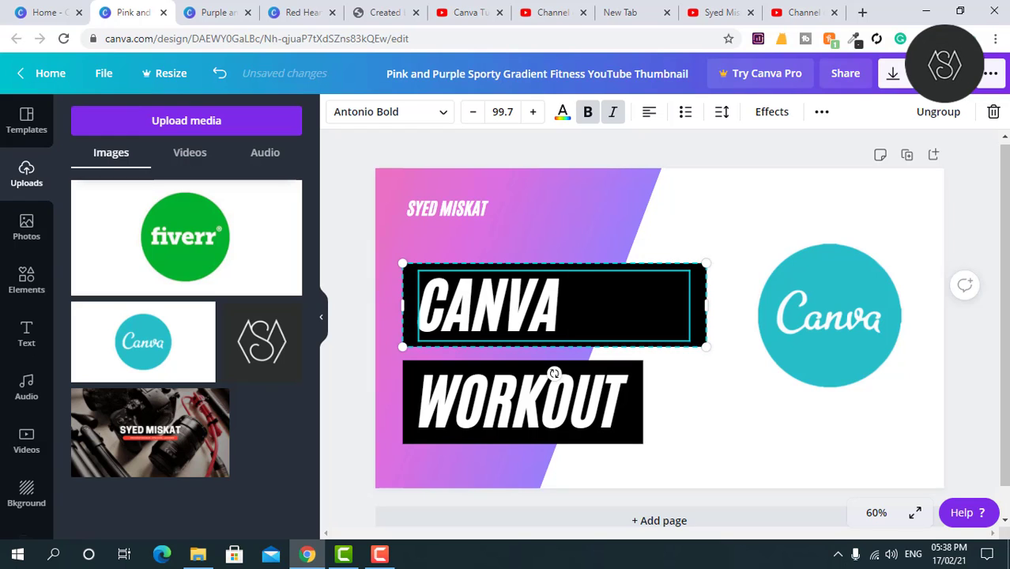
{"action": "type", "text": "PRO"}
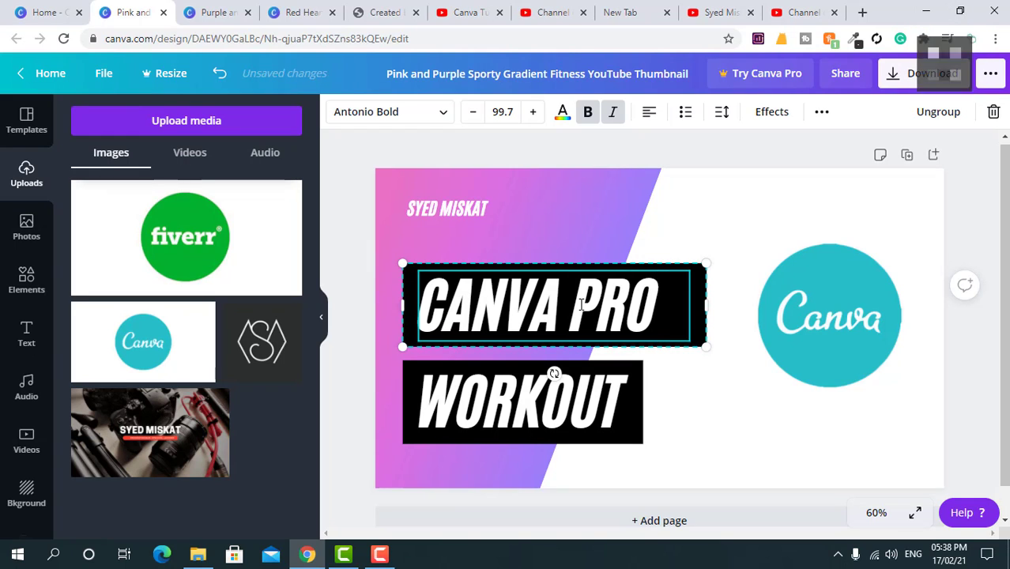
Step: Replace the "WORKOUT" title with "FREE FRO LLIFE TIME"
{"action": "double_click", "coordinate": [480, 399]}
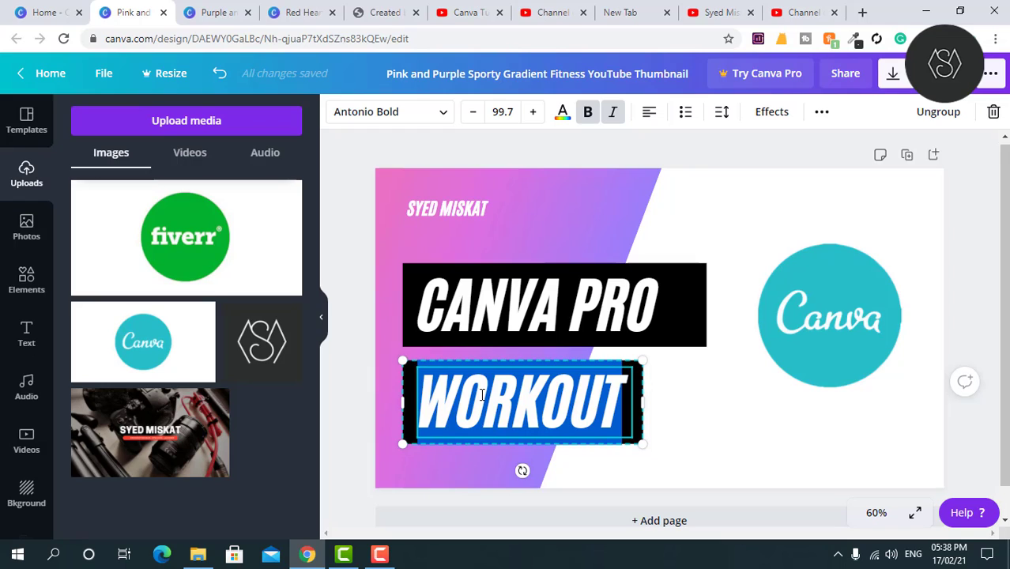
{"action": "type", "text": "FREE"}
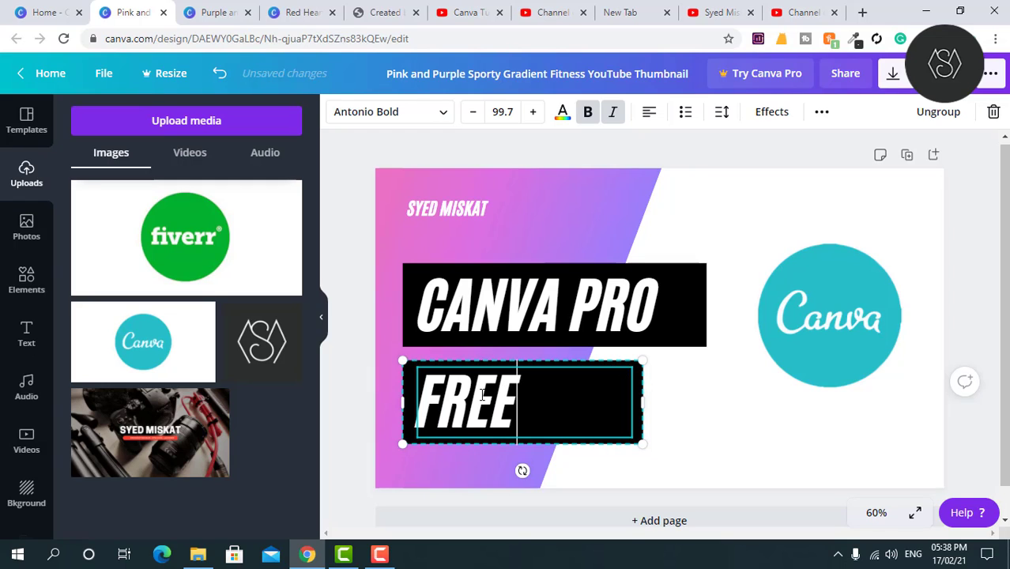
{"action": "type", "text": " FRO LLI"}
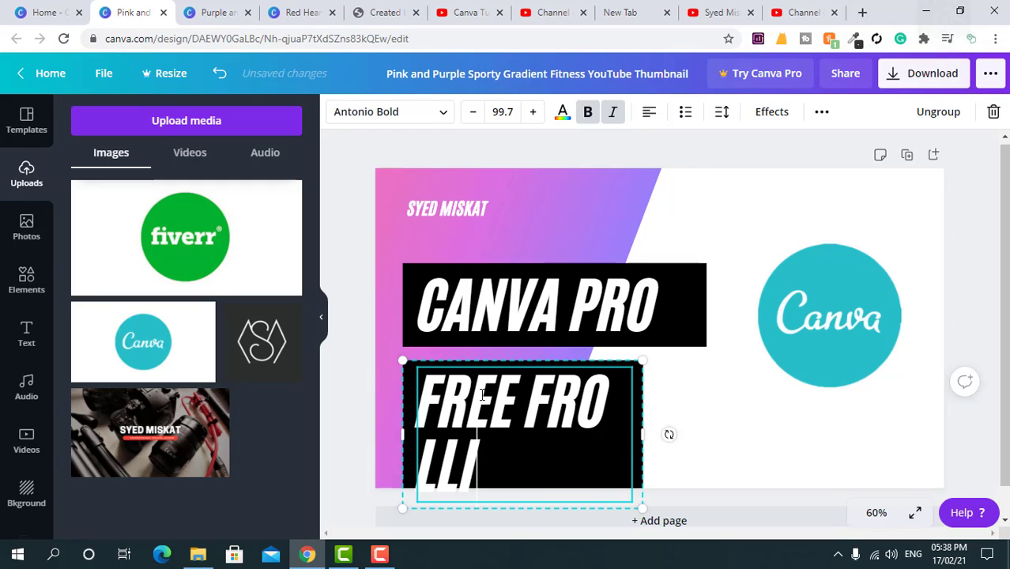
{"action": "type", "text": "FE"}
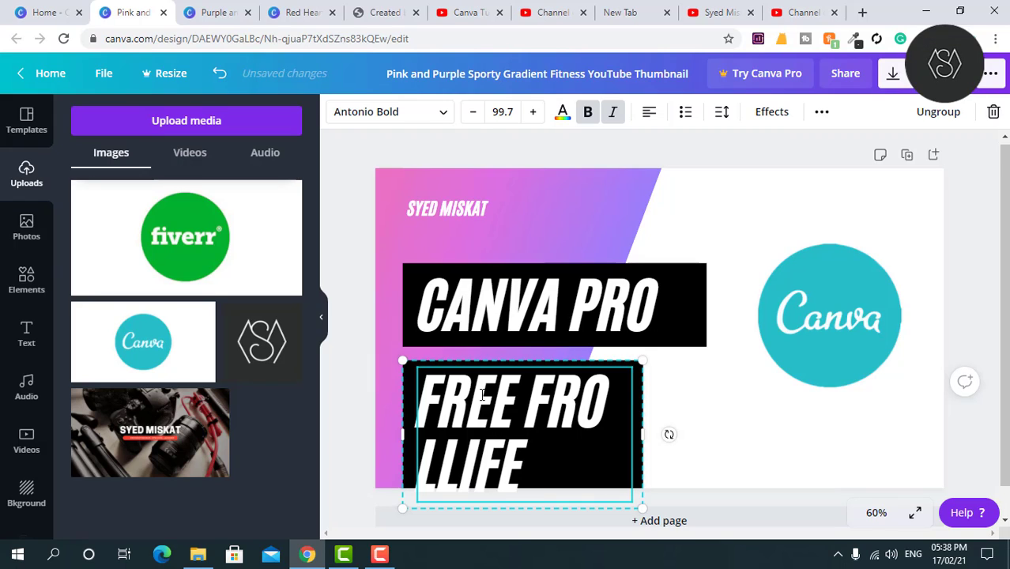
{"action": "type", "text": " TIME"}
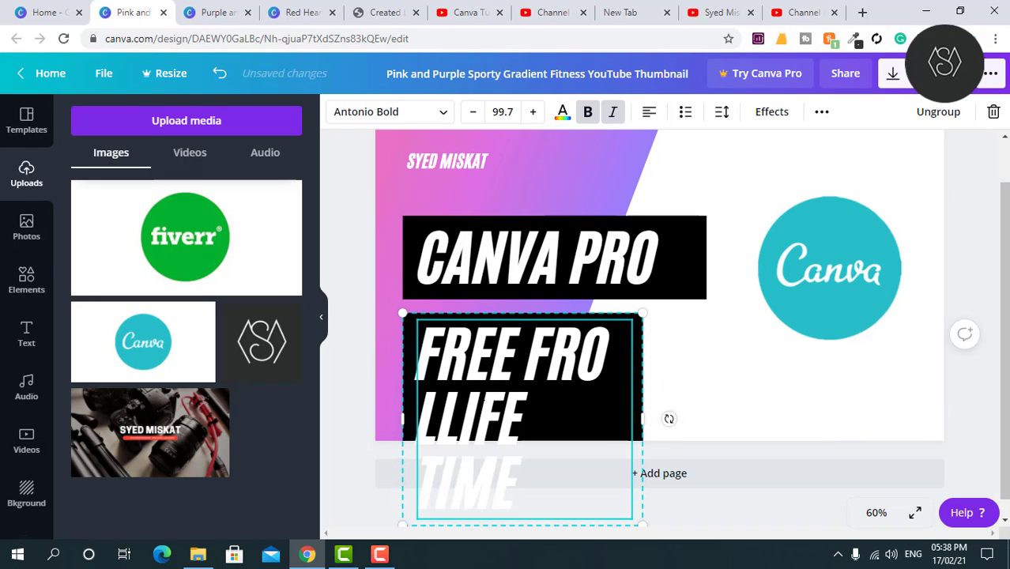
Step: Widen the "FREE FRO LLIFE TIME" box to one line, then scale it down beneath the CANVA PRO title
{"action": "left_click_drag", "start_coordinate": [642, 423], "coordinate": [911, 373]}
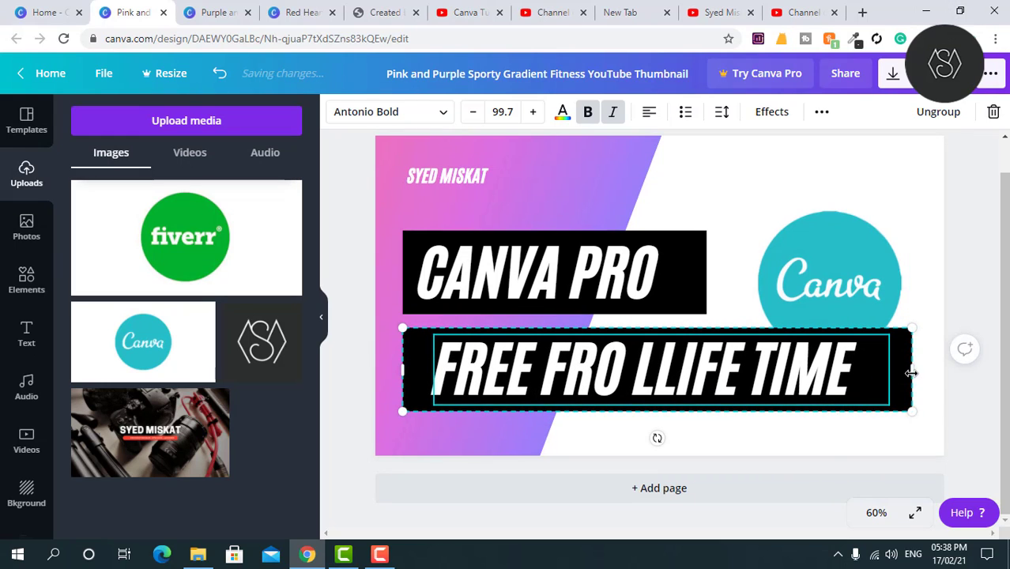
{"action": "left_click_drag", "start_coordinate": [910, 411], "coordinate": [651, 365]}
{"action": "left_click", "coordinate": [360, 283]}
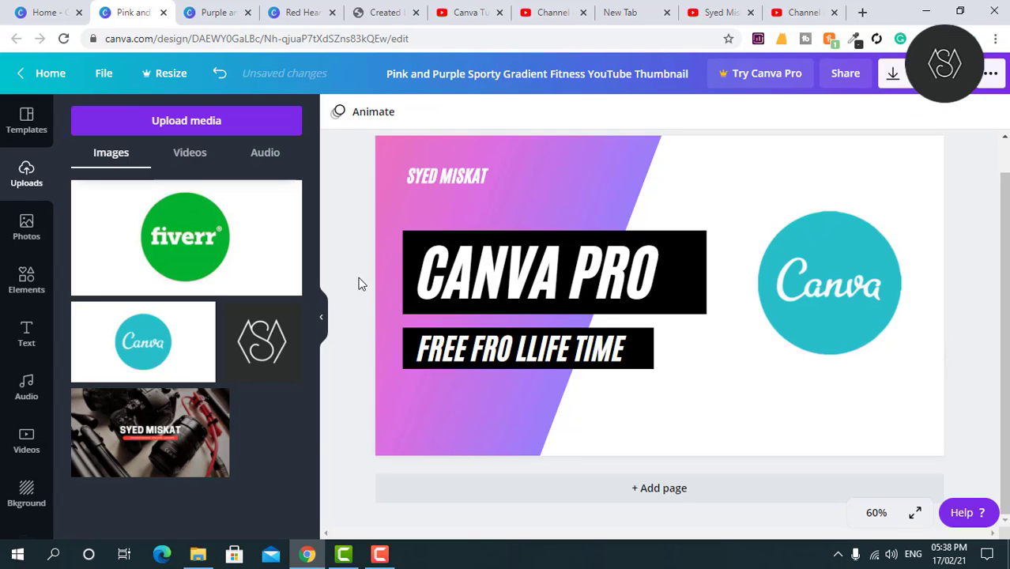
Step: Try setting the grouped lower title's transparency to 63, then undo it together with the preceding resize
{"action": "left_click", "coordinate": [569, 354]}
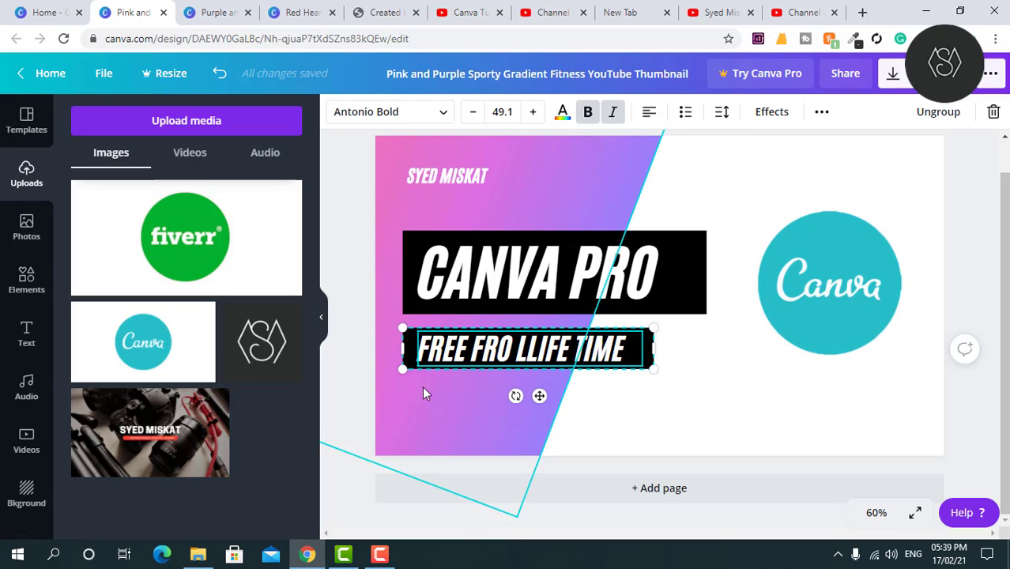
{"action": "left_click", "coordinate": [347, 360]}
{"action": "left_click", "coordinate": [407, 356]}
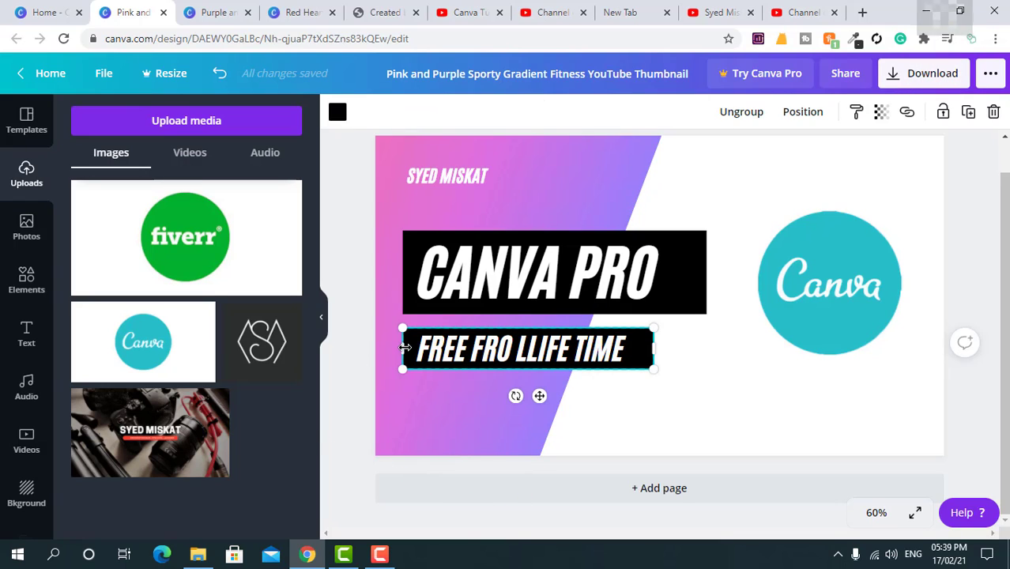
{"action": "left_click", "coordinate": [883, 111]}
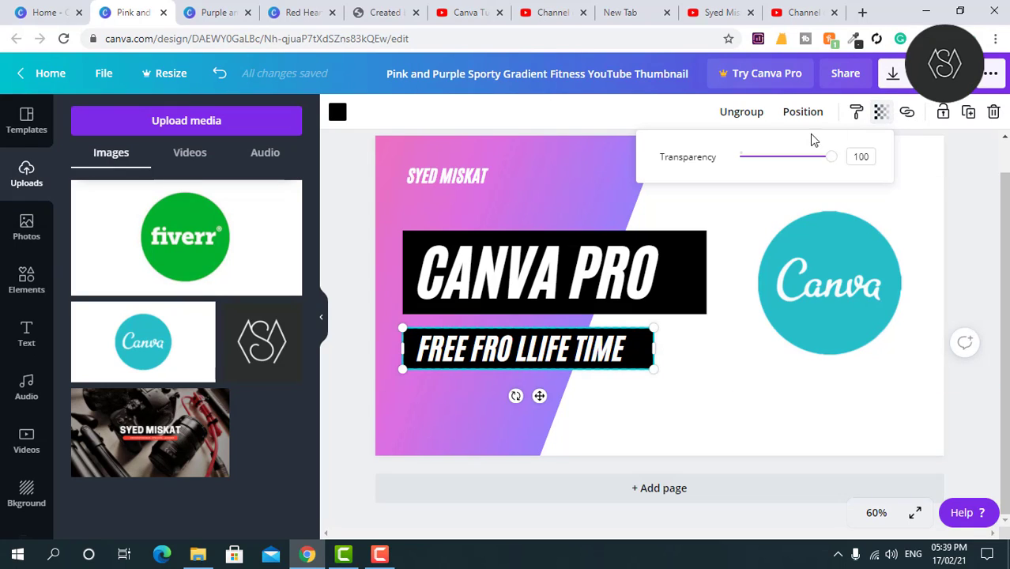
{"action": "left_click_drag", "start_coordinate": [833, 158], "coordinate": [797, 156]}
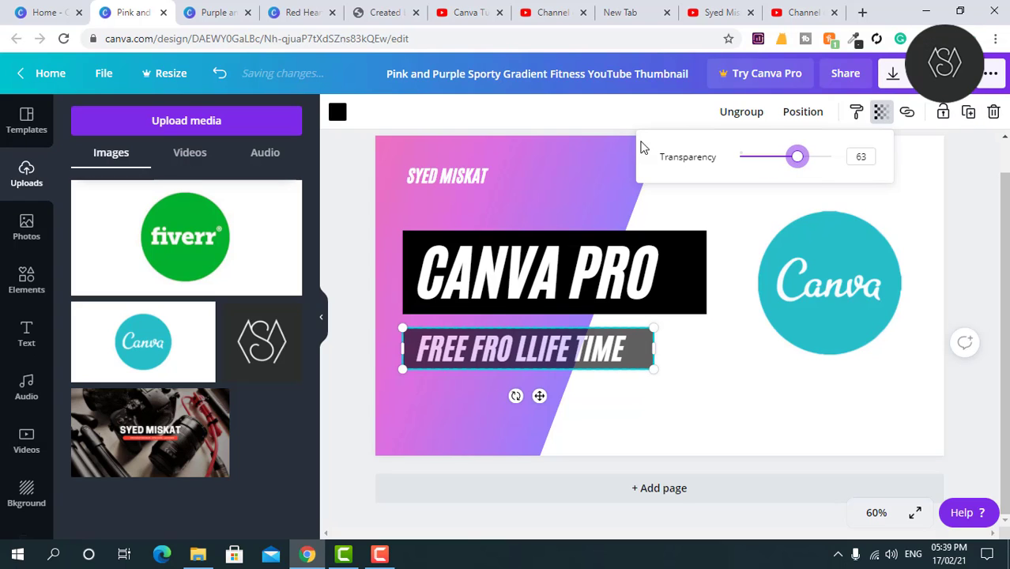
{"action": "left_click", "coordinate": [612, 112]}
{"action": "key", "text": "ctrl+z"}
{"action": "key", "text": "ctrl+z"}
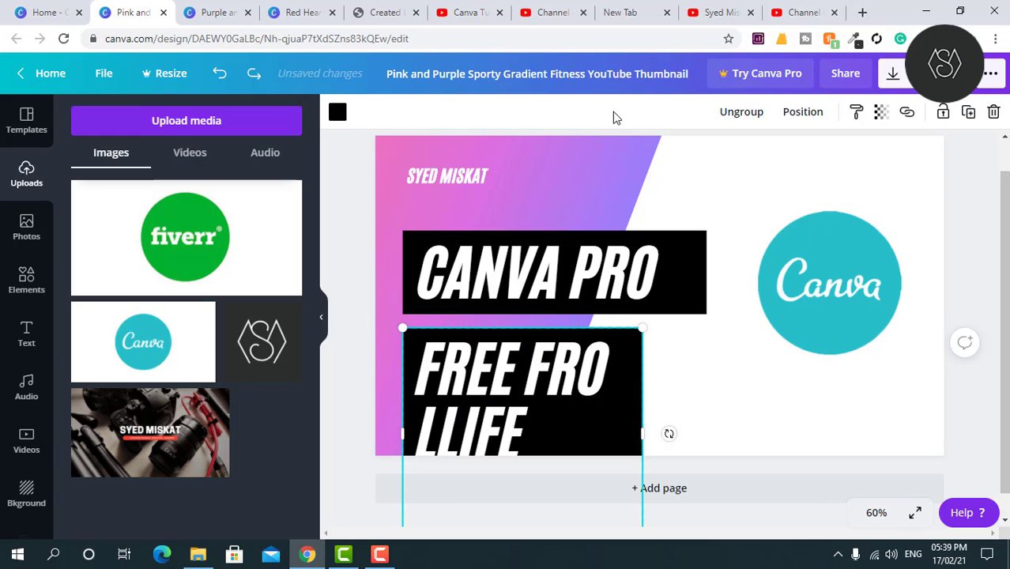
Step: Resize the lower title group to a single line slightly narrower than the CANVA PRO box, and ungroup it
{"action": "left_click_drag", "start_coordinate": [649, 429], "coordinate": [904, 347]}
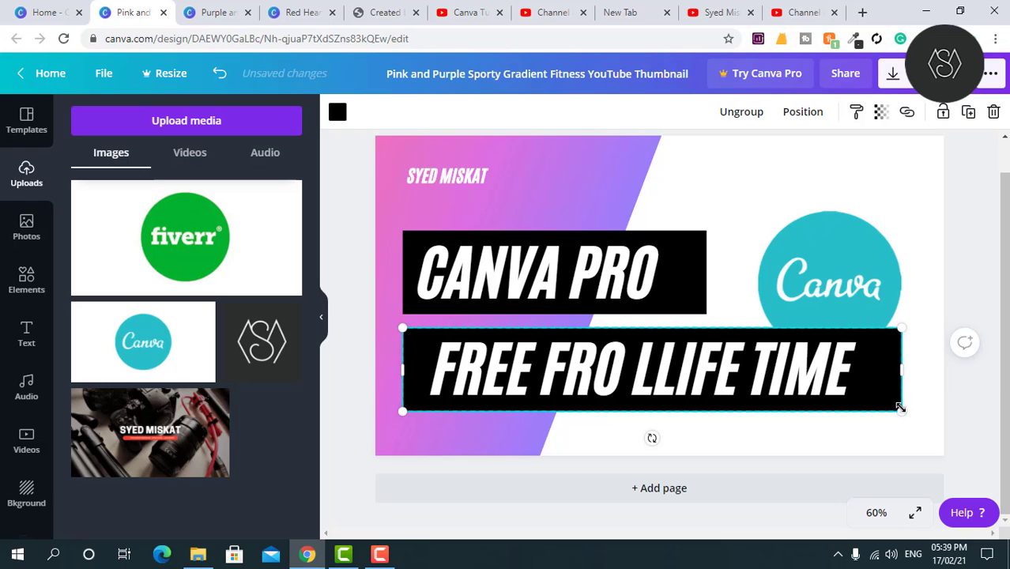
{"action": "left_click_drag", "start_coordinate": [898, 405], "coordinate": [693, 383]}
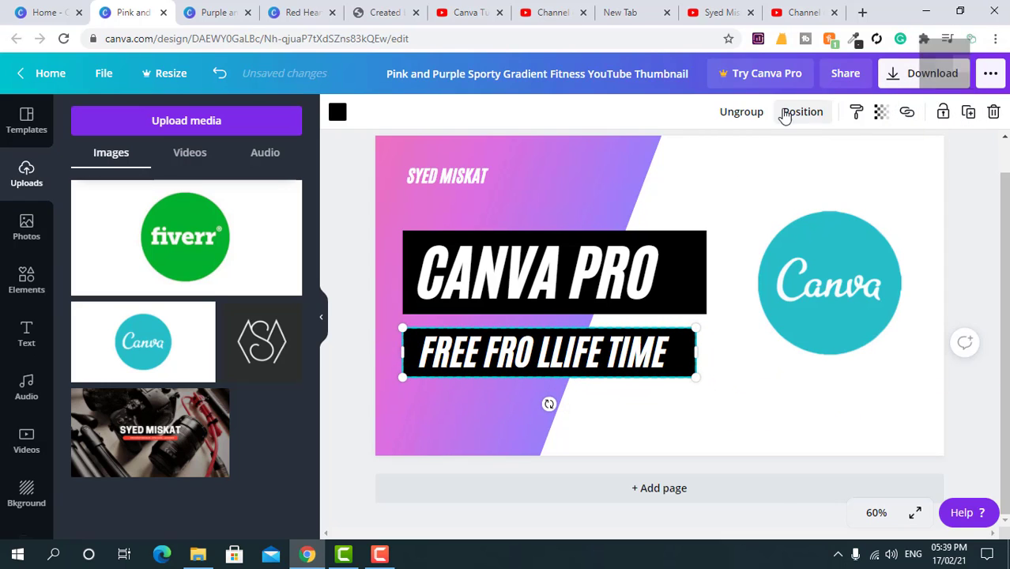
{"action": "left_click", "coordinate": [755, 115]}
{"action": "left_click", "coordinate": [339, 179]}
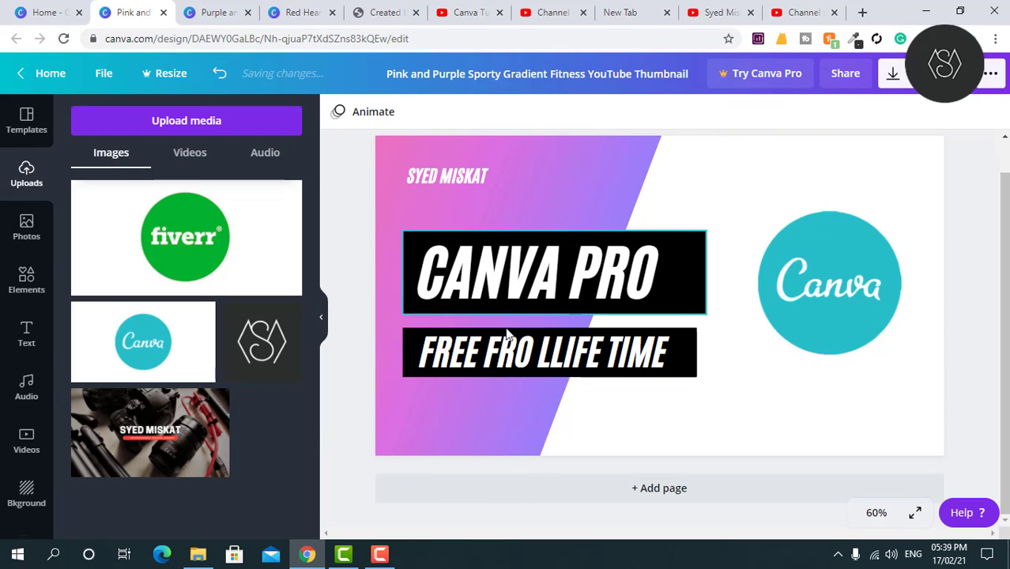
Step: Set the transparency of only the black box behind "FREE FRO LLIFE TIME" to 58
{"action": "left_click", "coordinate": [510, 359]}
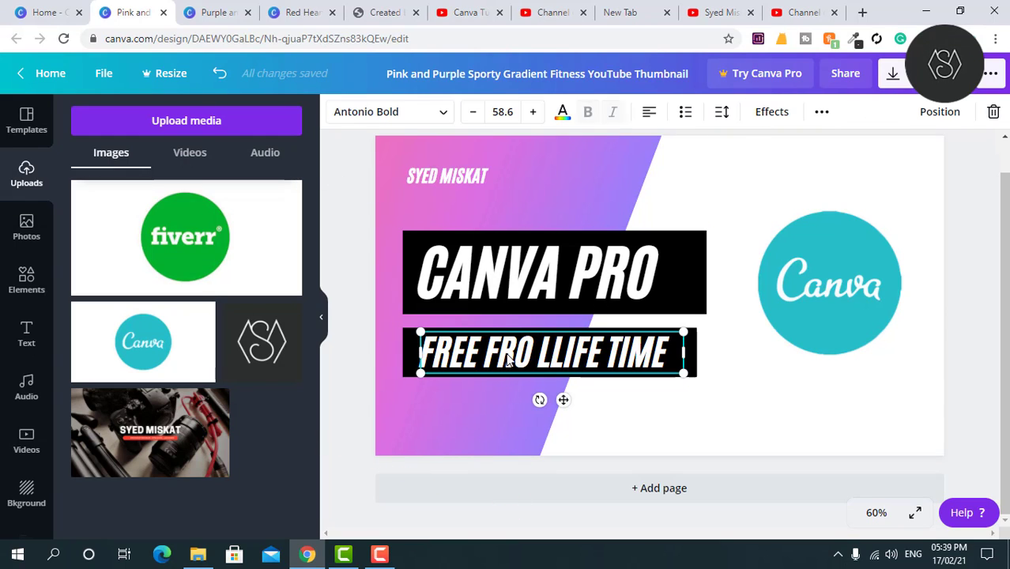
{"action": "left_click", "coordinate": [404, 339]}
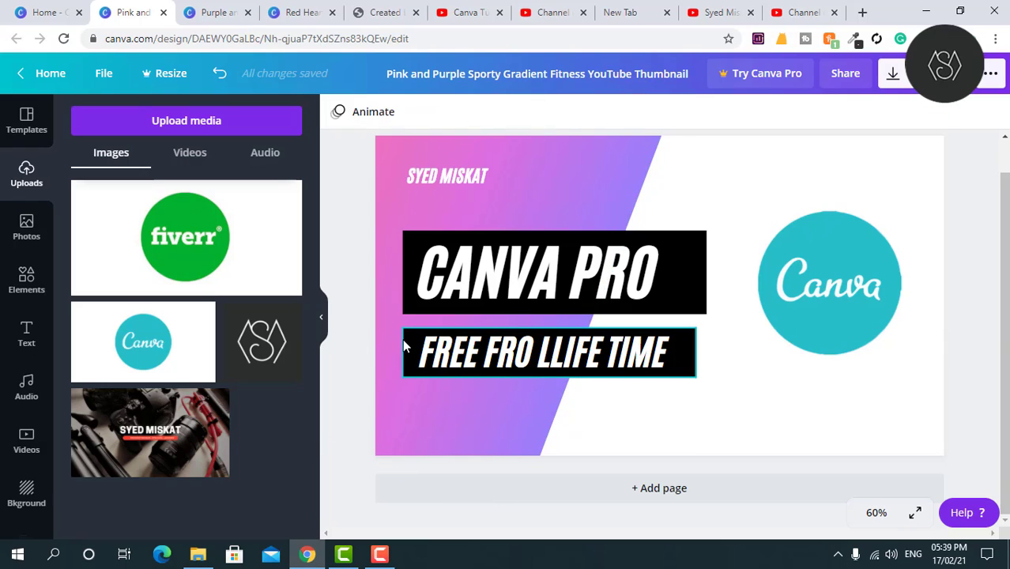
{"action": "left_click", "coordinate": [890, 115]}
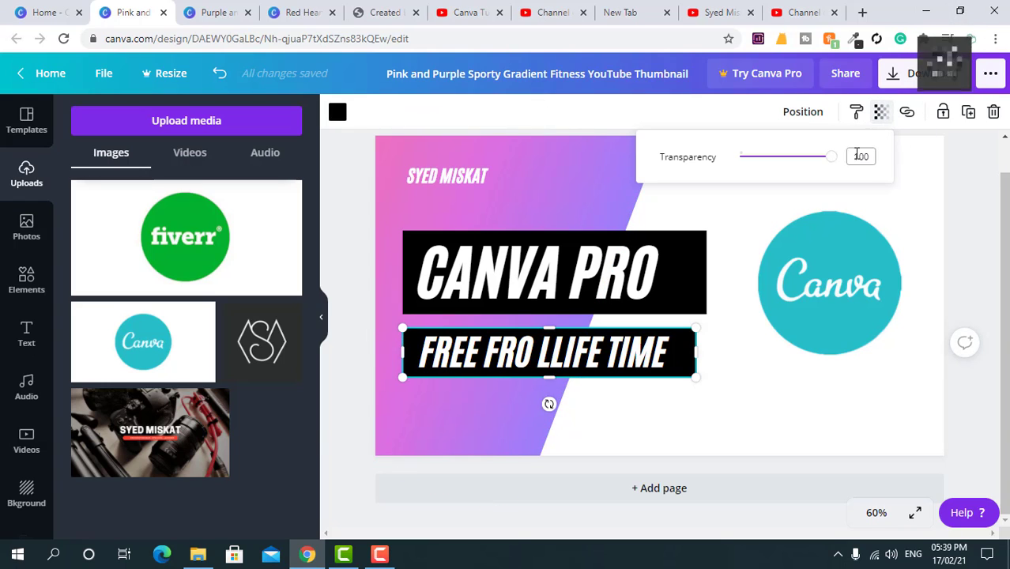
{"action": "left_click_drag", "start_coordinate": [827, 156], "coordinate": [795, 174]}
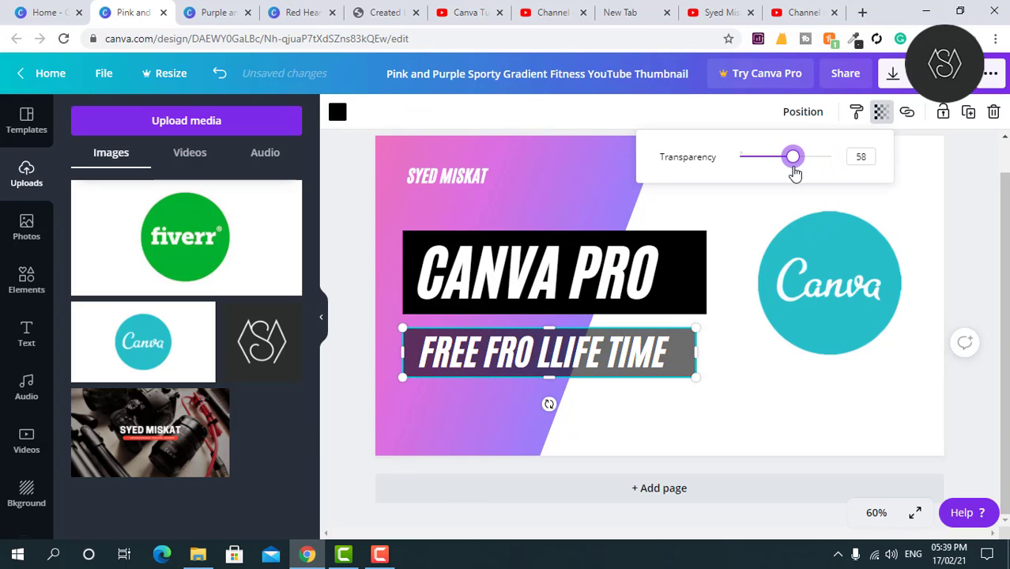
Step: Change the "FREE FRO LLIFE TIME" text color to the teal from the Canva logo's photo colors
{"action": "left_click", "coordinate": [614, 350]}
{"action": "left_click", "coordinate": [613, 353]}
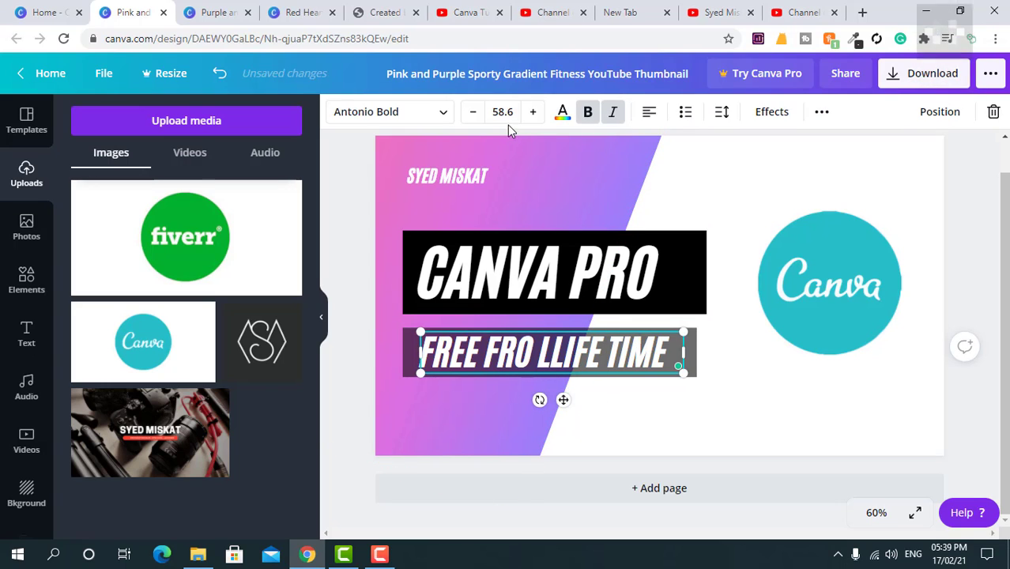
{"action": "left_click", "coordinate": [561, 112]}
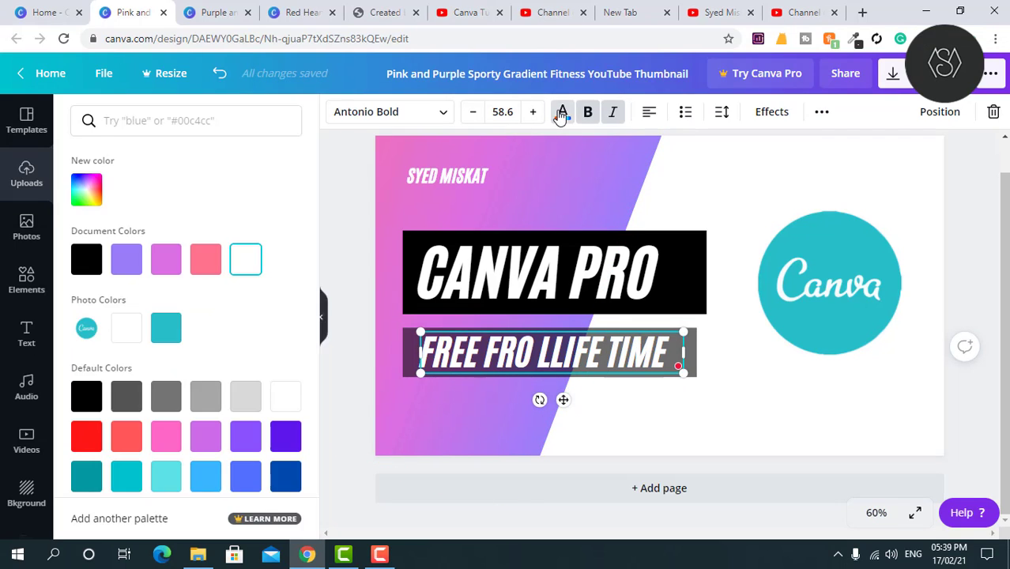
{"action": "left_click", "coordinate": [167, 330]}
{"action": "left_click", "coordinate": [352, 330]}
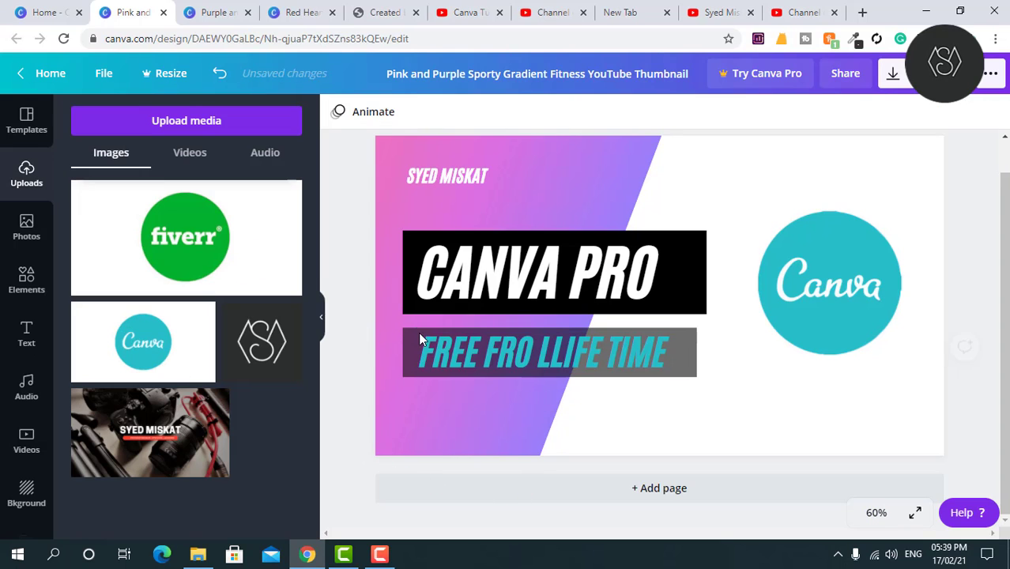
Step: Try purple and dark blue fills on the box behind the lower title, then make it white with transparency 100
{"action": "left_click", "coordinate": [411, 349]}
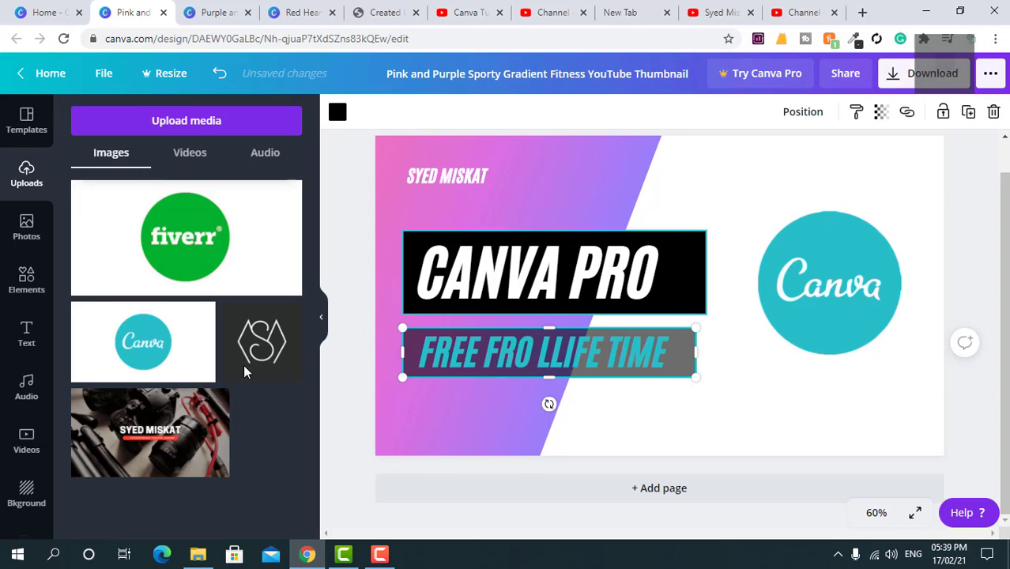
{"action": "left_click", "coordinate": [340, 115]}
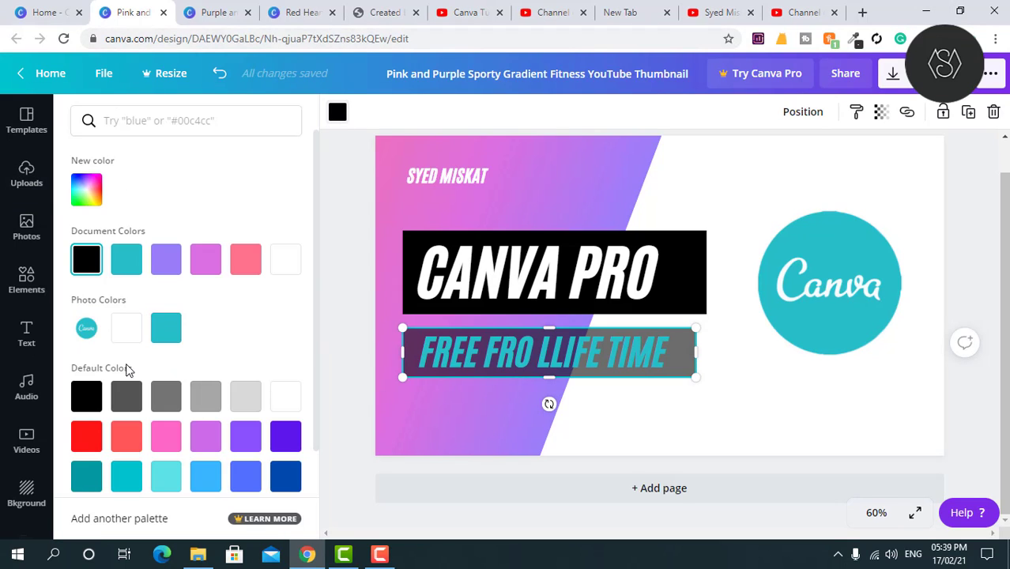
{"action": "left_click", "coordinate": [166, 259]}
{"action": "left_click", "coordinate": [206, 436]}
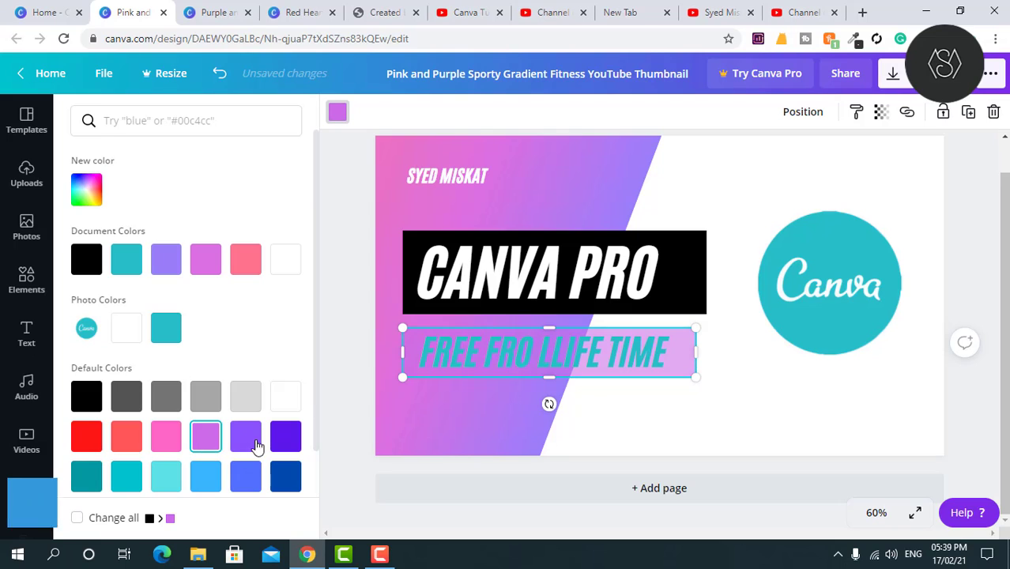
{"action": "left_click", "coordinate": [285, 476]}
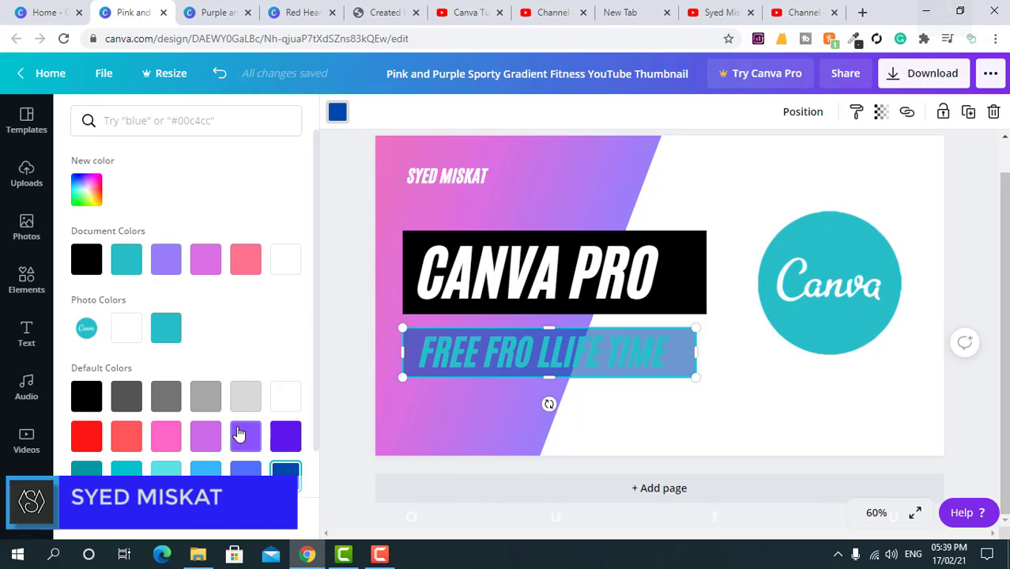
{"action": "left_click", "coordinate": [128, 331]}
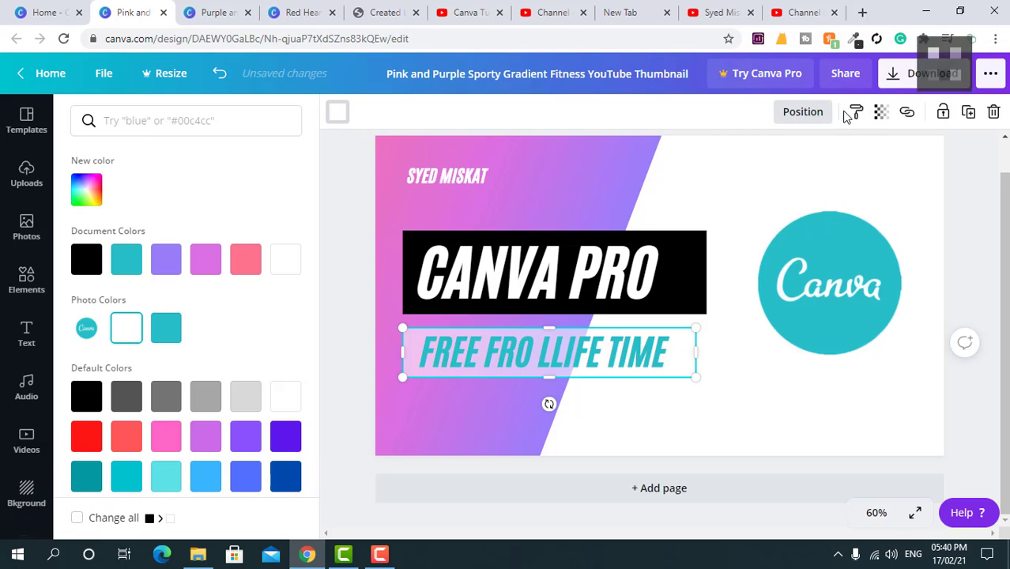
{"action": "left_click", "coordinate": [880, 112]}
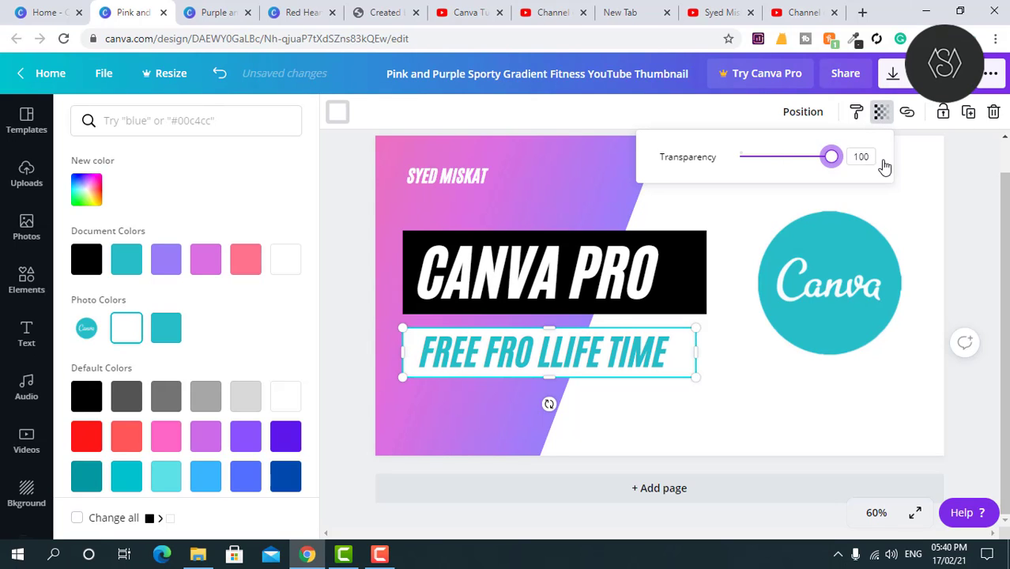
{"action": "left_click", "coordinate": [337, 273]}
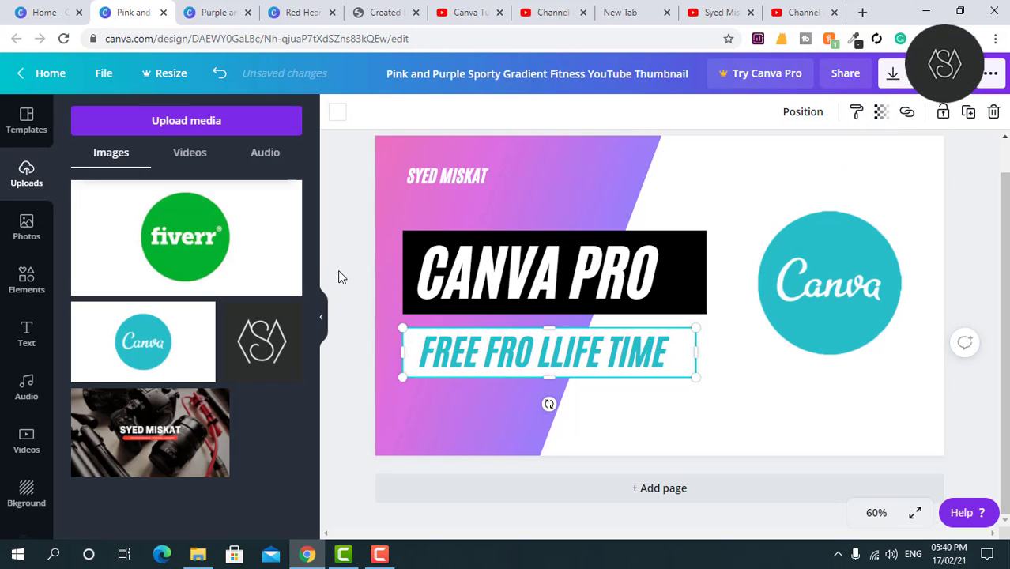
{"action": "left_click", "coordinate": [342, 288]}
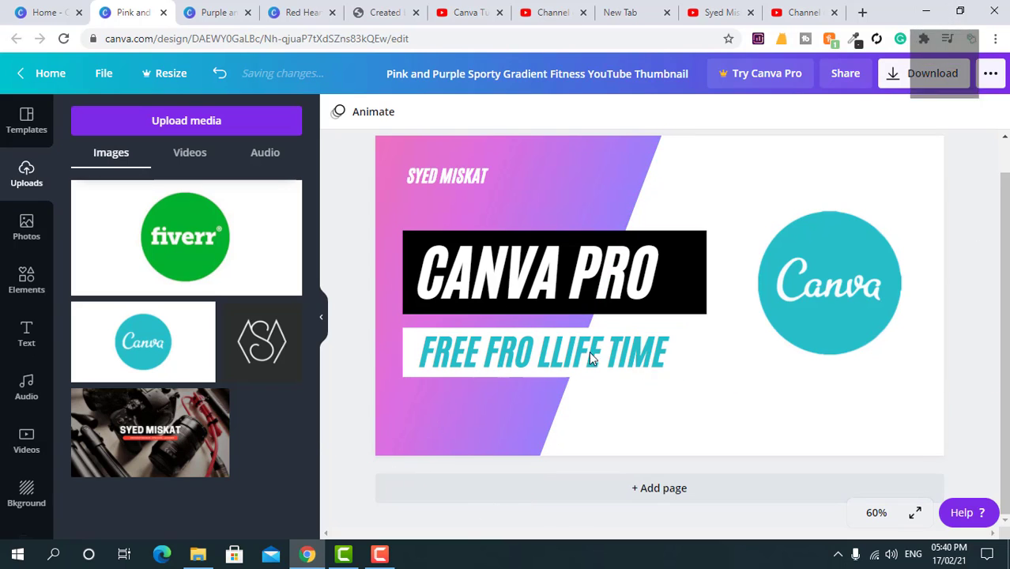
Step: Remove the italic style from the teal lower title
{"action": "left_click", "coordinate": [518, 361]}
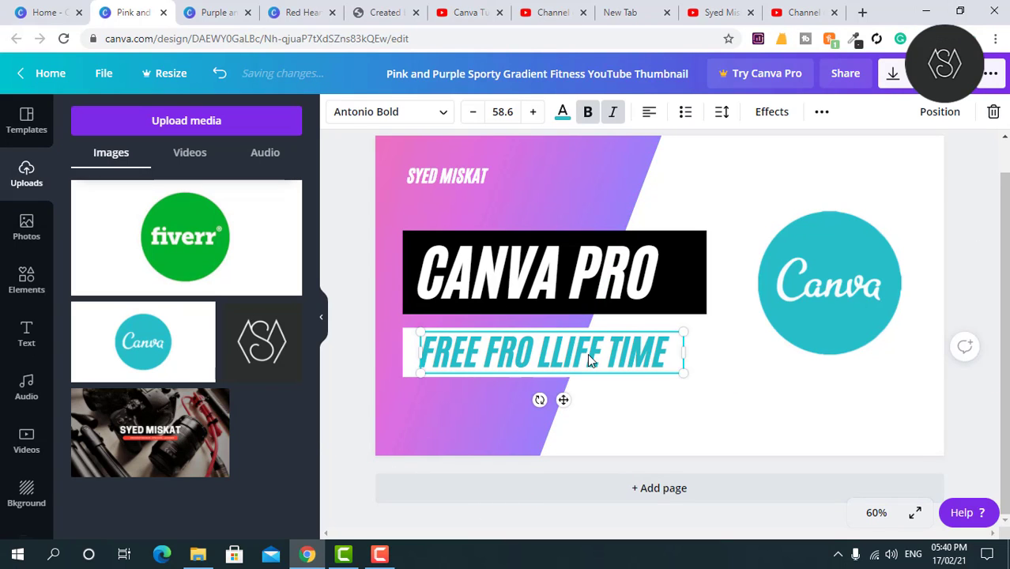
{"action": "left_click", "coordinate": [613, 111]}
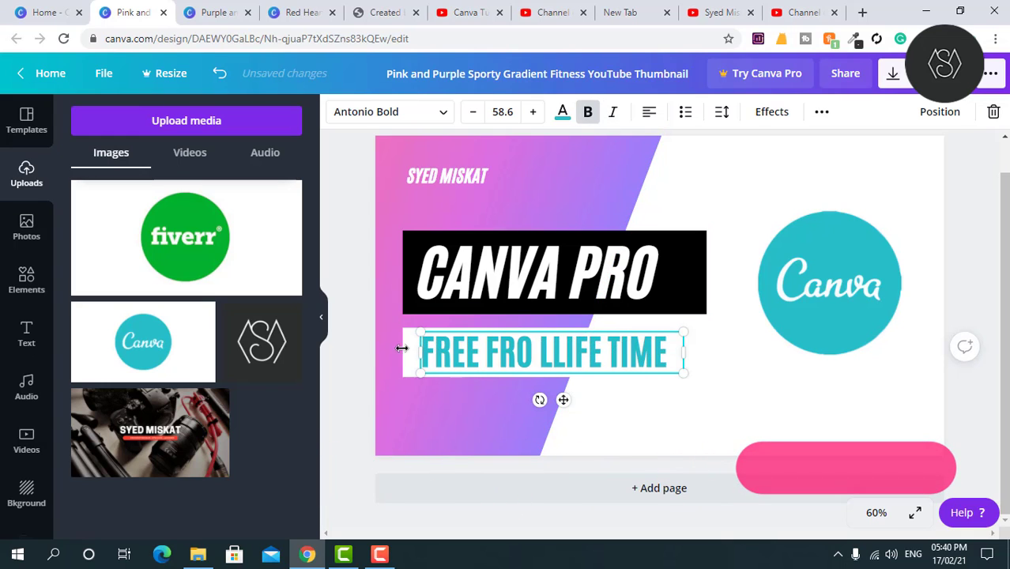
{"action": "left_click", "coordinate": [361, 388]}
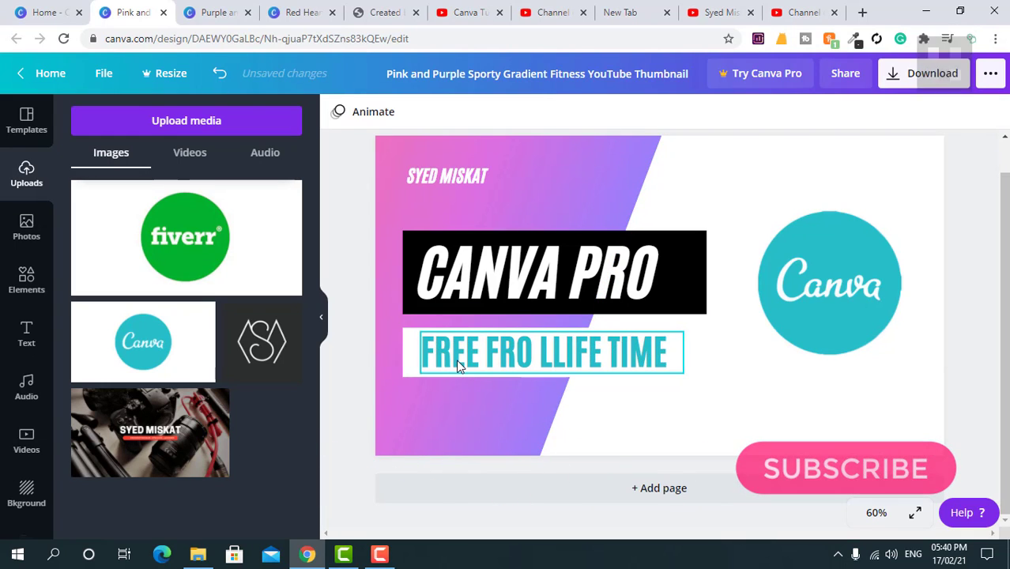
Step: Correct the spelling of the lower title so it reads "FREE FOR LIFE TIME"
{"action": "left_click", "coordinate": [518, 351]}
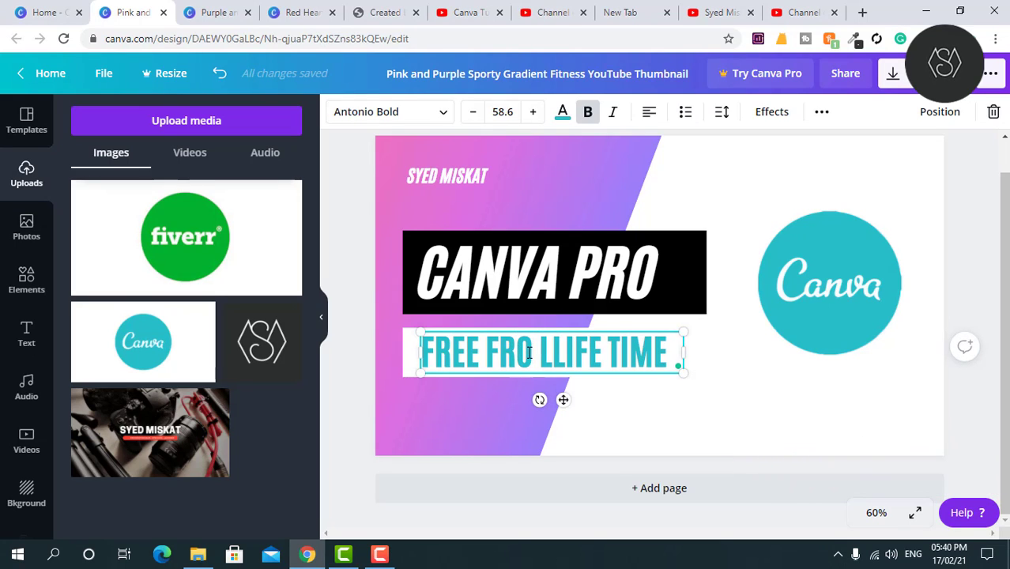
{"action": "key", "text": "BackSpace"}
{"action": "key", "text": "BackSpace"}
{"action": "type", "text": "OF"}
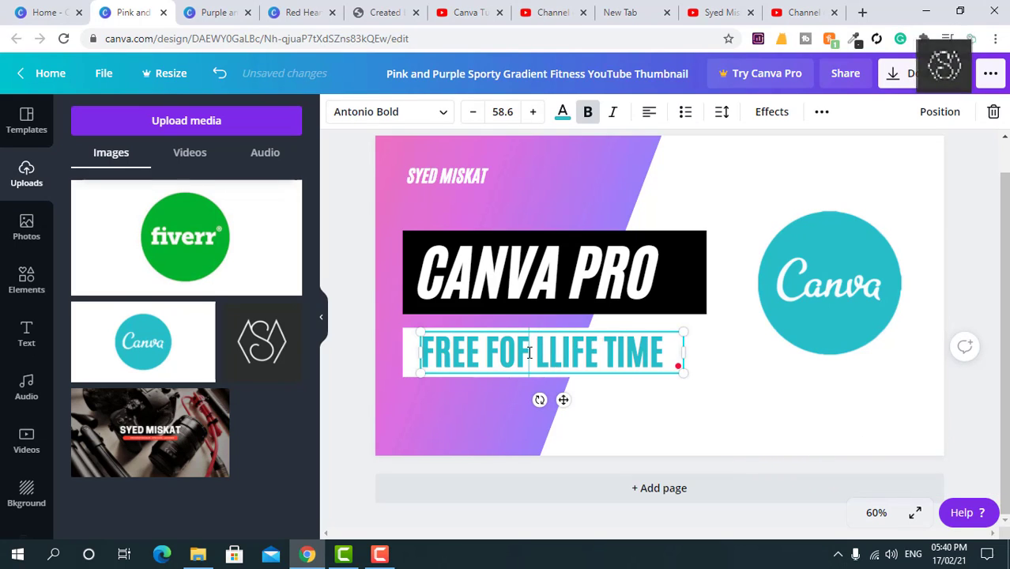
{"action": "key", "text": "BackSpace"}
{"action": "type", "text": "R"}
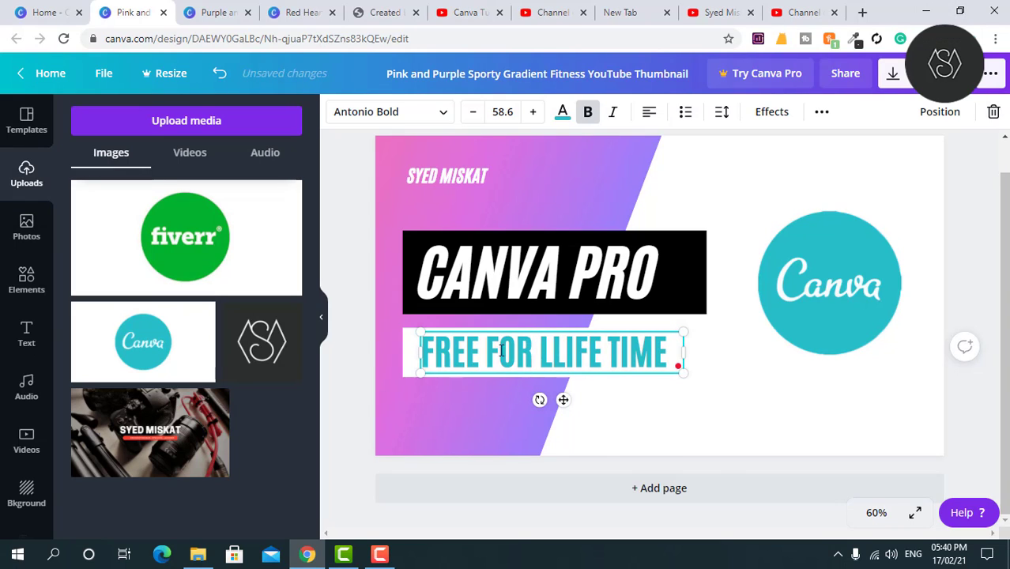
{"action": "mouse_move", "coordinate": [569, 357]}
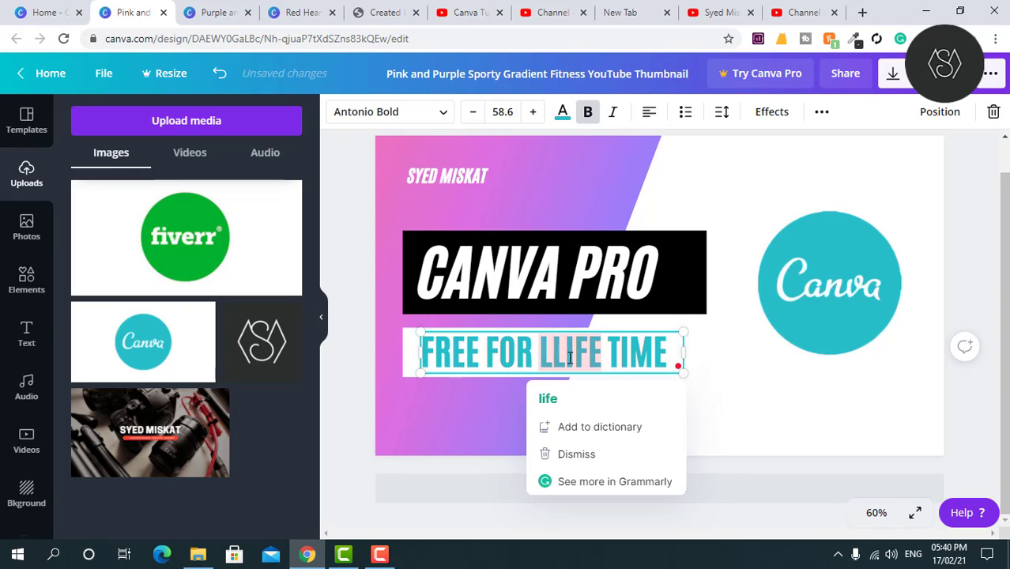
{"action": "left_click", "coordinate": [559, 400]}
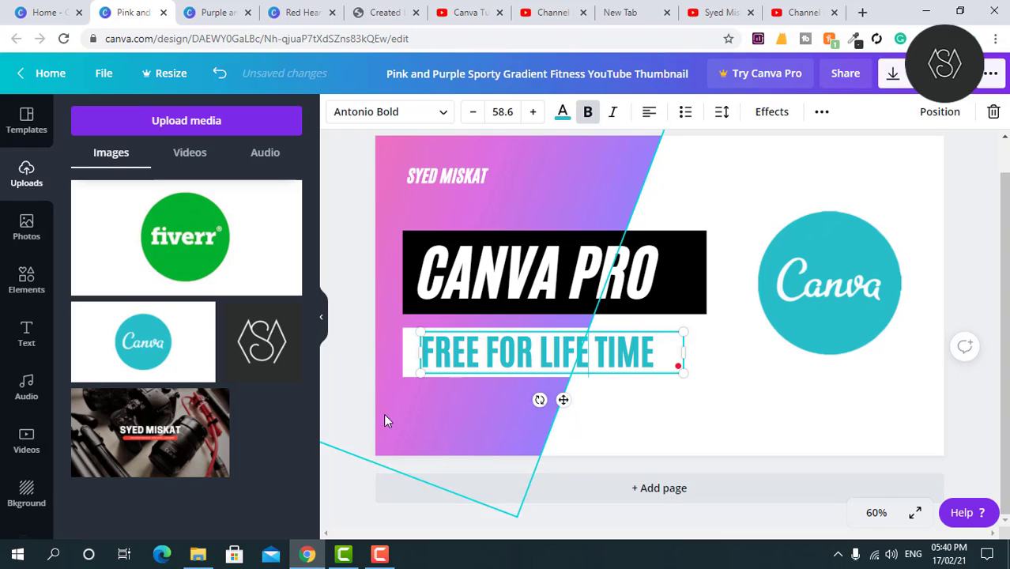
{"action": "left_click", "coordinate": [351, 364]}
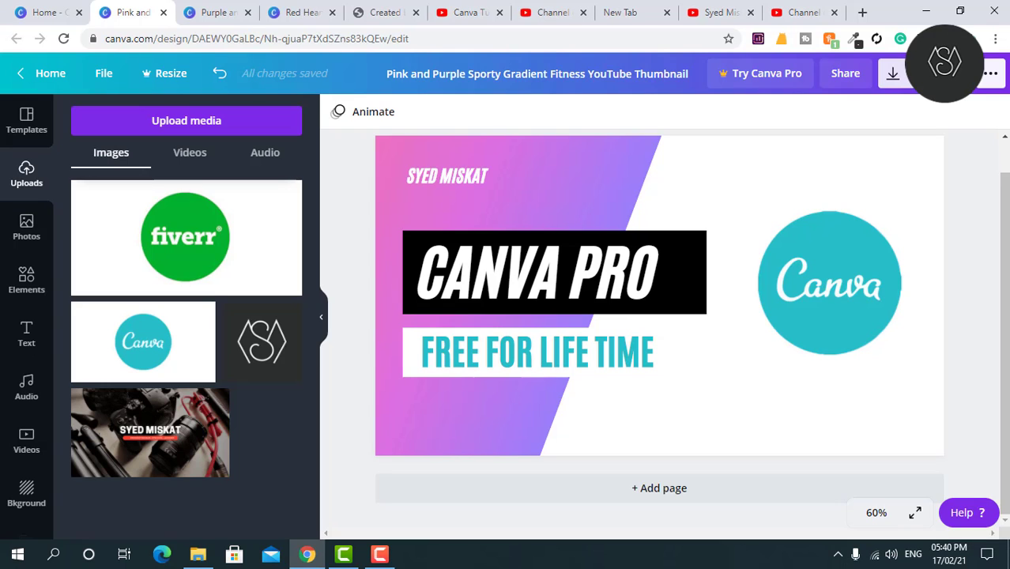
Step: Download the finished thumbnail as a PNG and switch back to the YouTube Studio video details
{"action": "left_click", "coordinate": [902, 72]}
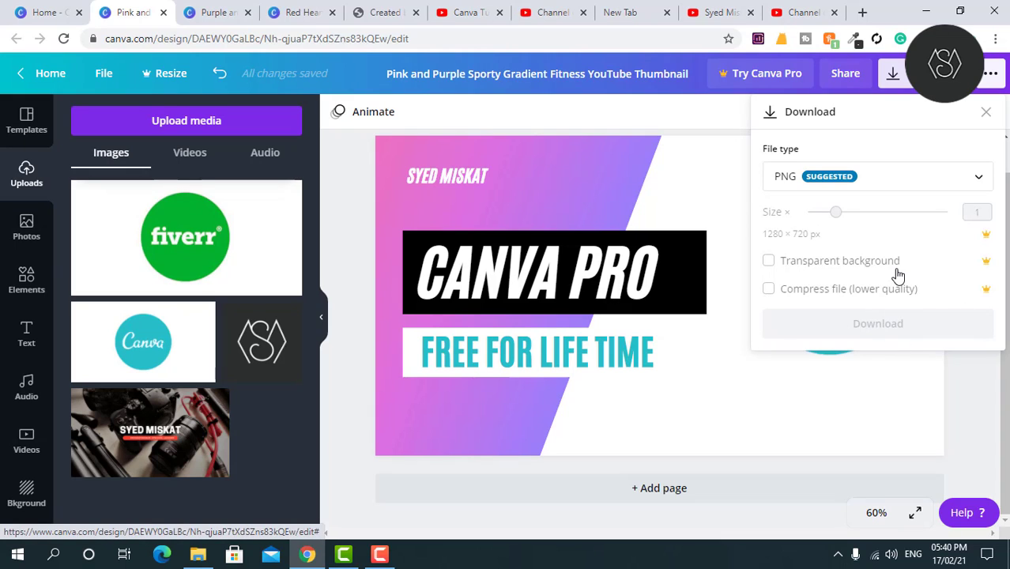
{"action": "left_click", "coordinate": [880, 323]}
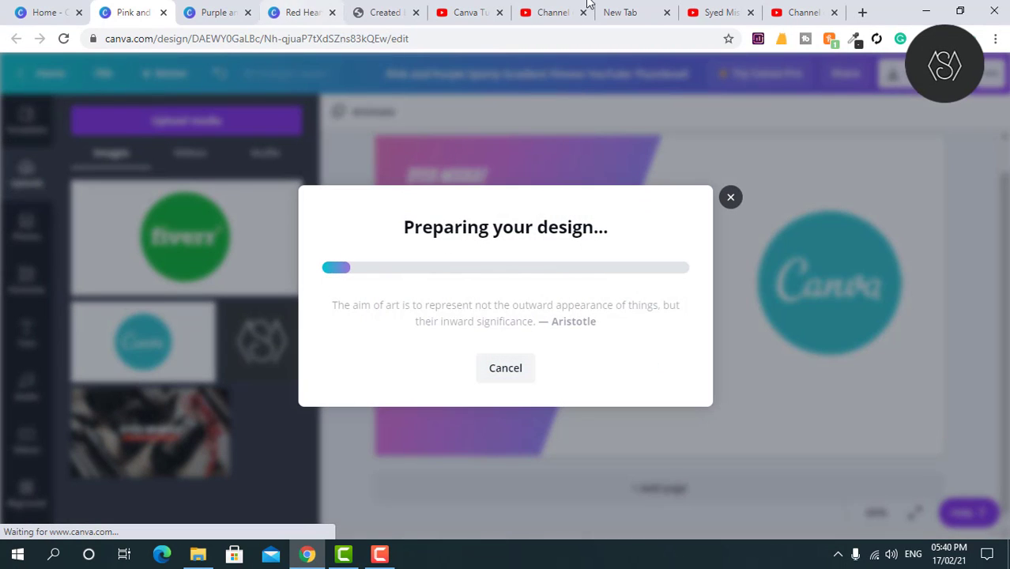
{"action": "left_click", "coordinate": [475, 11]}
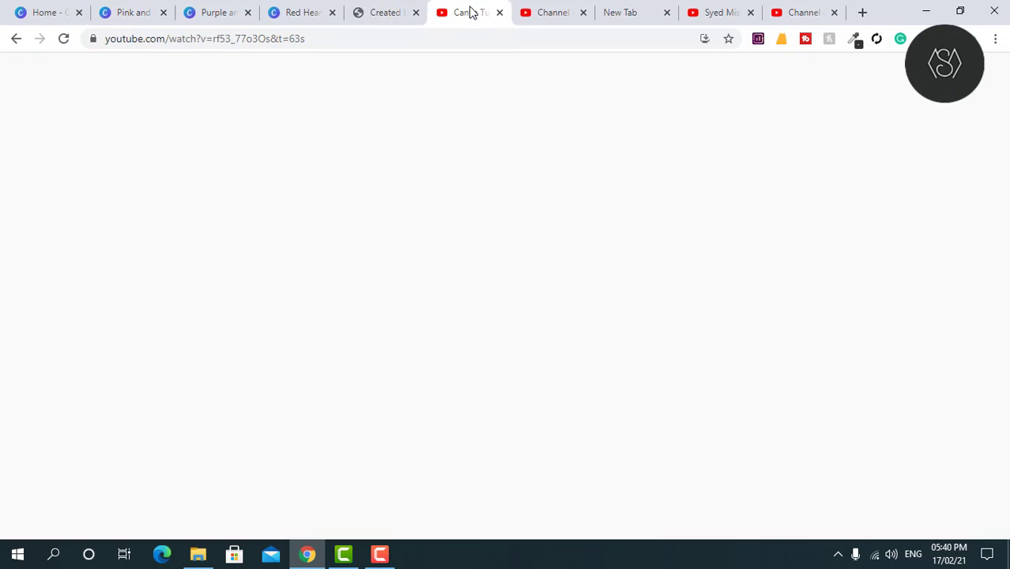
{"action": "left_click", "coordinate": [531, 12]}
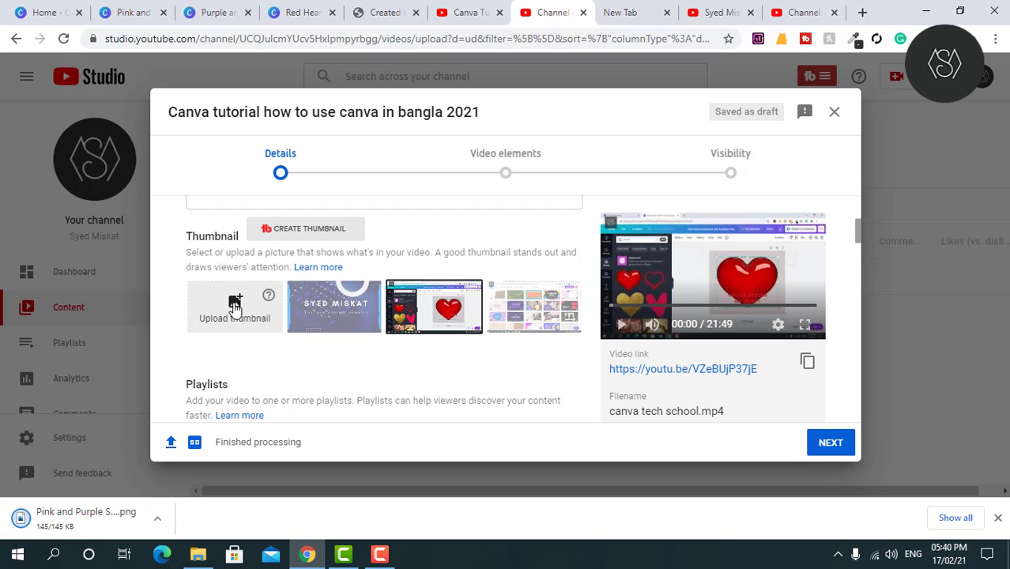
Step: Upload the downloaded "Pink and Purple Sporty Gradient Fitness YouTube Thumbnail (2)" PNG as the video's custom thumbnail
{"action": "left_click", "coordinate": [235, 307]}
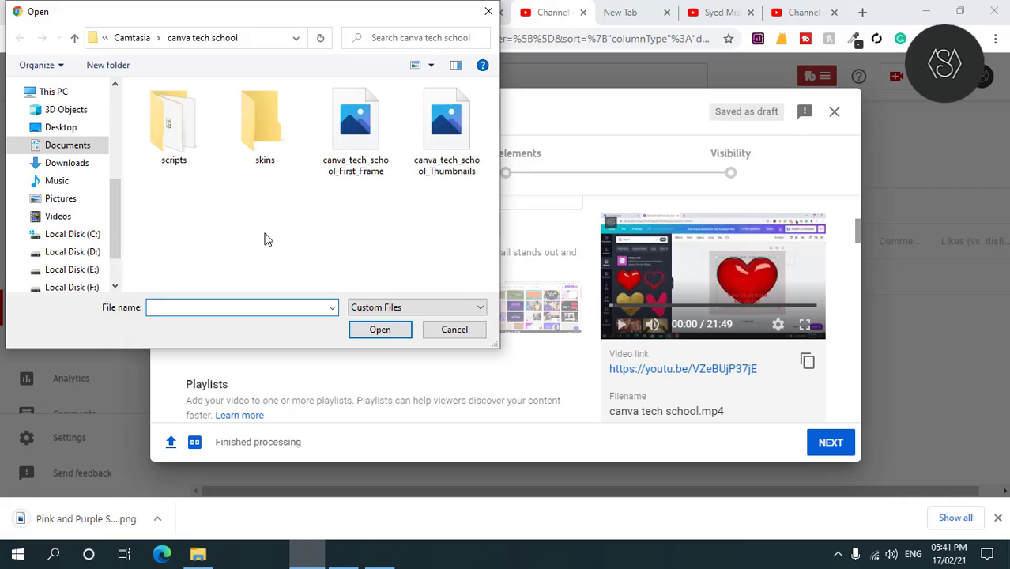
{"action": "left_click", "coordinate": [65, 162]}
{"action": "left_click", "coordinate": [190, 116]}
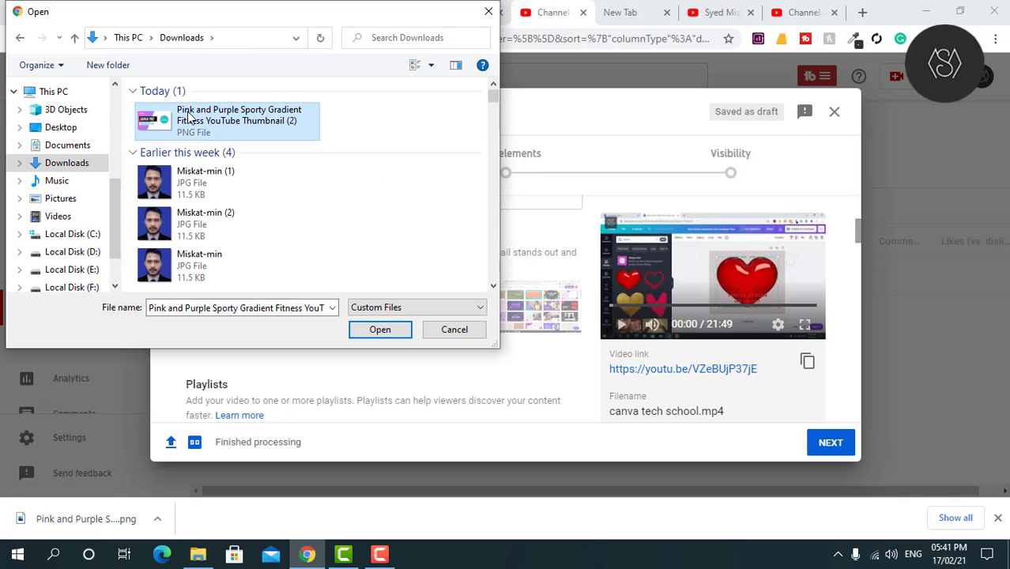
{"action": "left_click", "coordinate": [375, 329]}
{"action": "left_click", "coordinate": [371, 330]}
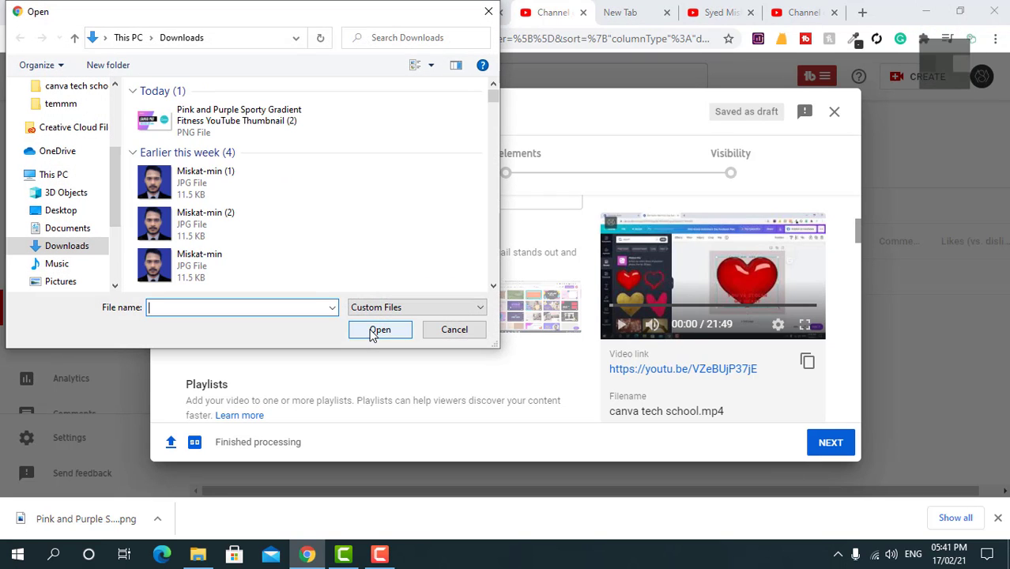
{"action": "left_click", "coordinate": [223, 120]}
{"action": "left_click", "coordinate": [373, 330]}
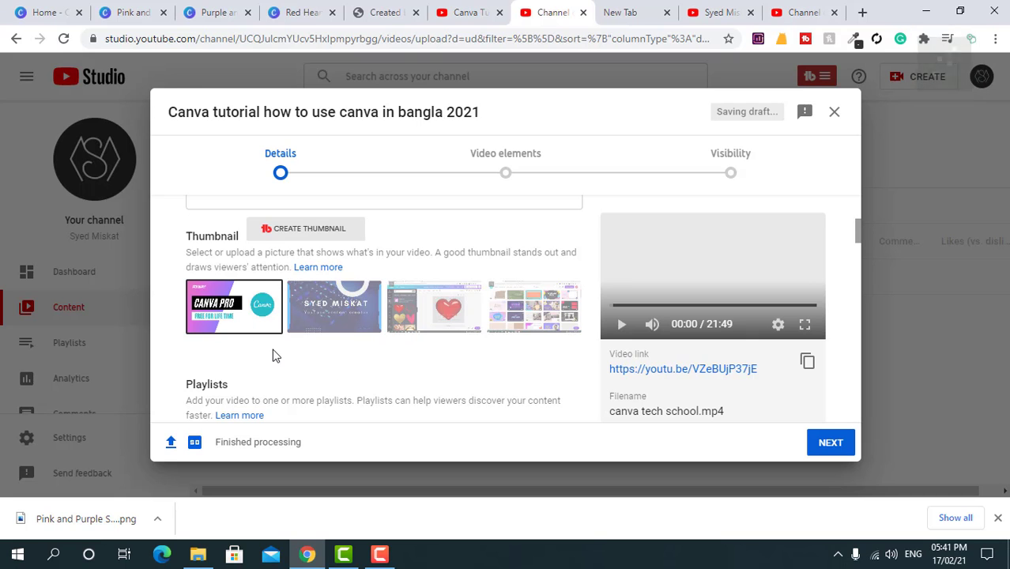
Step: Create a public playlist titled "Canva Tutorial" and add the video to it
{"action": "scroll", "coordinate": [272, 354], "scroll_direction": "down", "scroll_amount": 1}
{"action": "scroll", "coordinate": [278, 333], "scroll_direction": "down", "scroll_amount": 2}
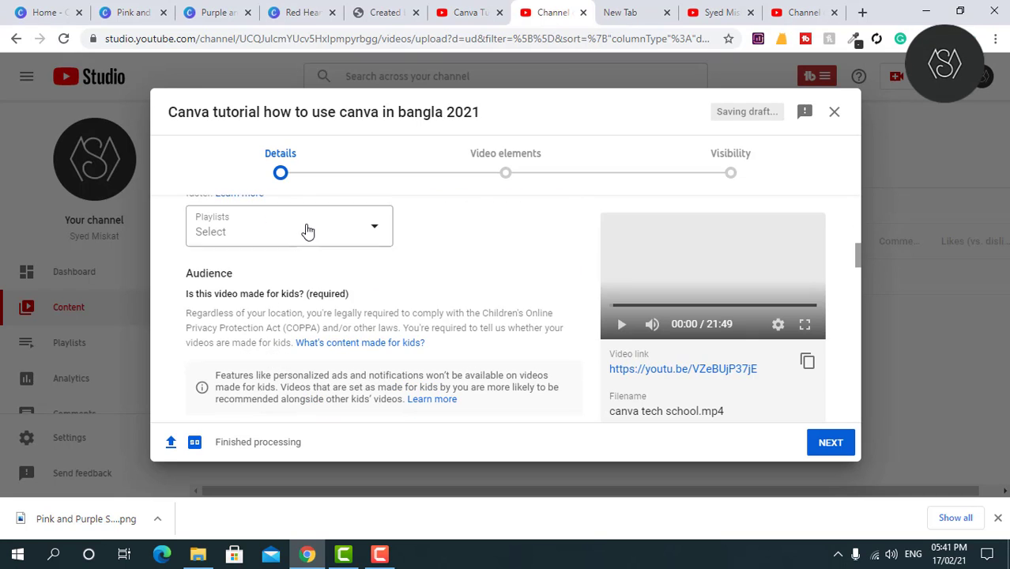
{"action": "left_click", "coordinate": [320, 232]}
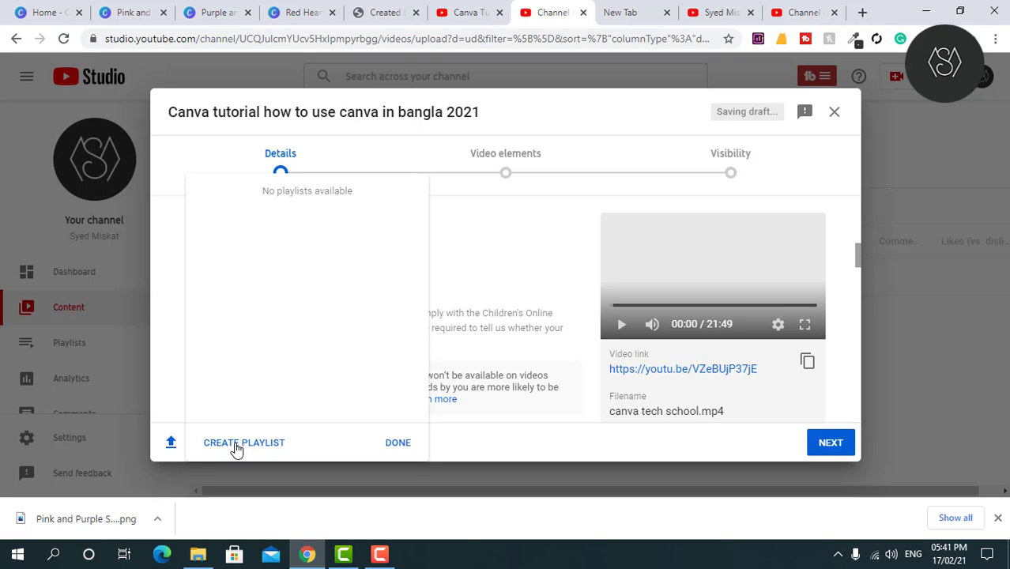
{"action": "left_click", "coordinate": [265, 441]}
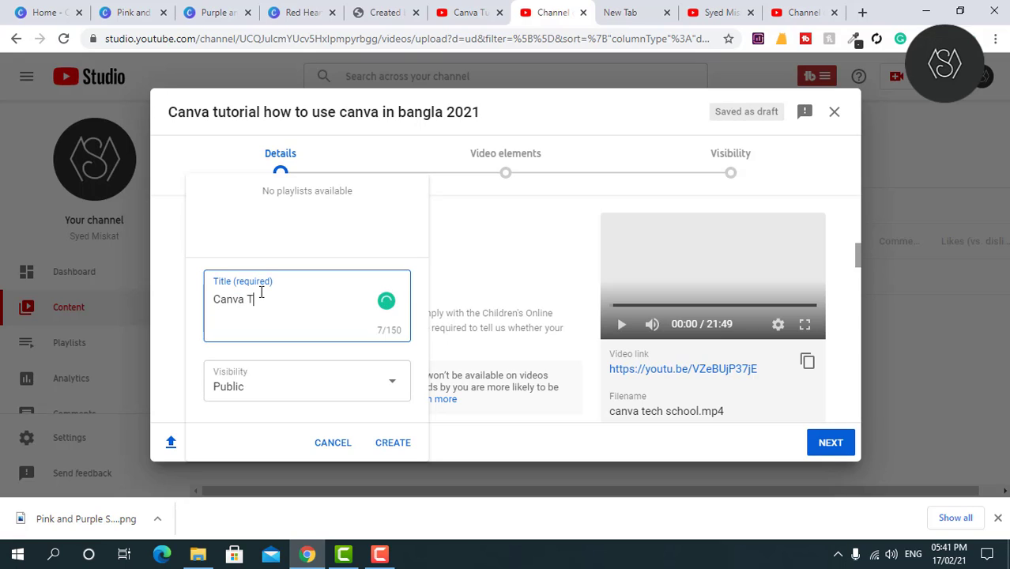
{"action": "type", "text": "Canva Tutorial"}
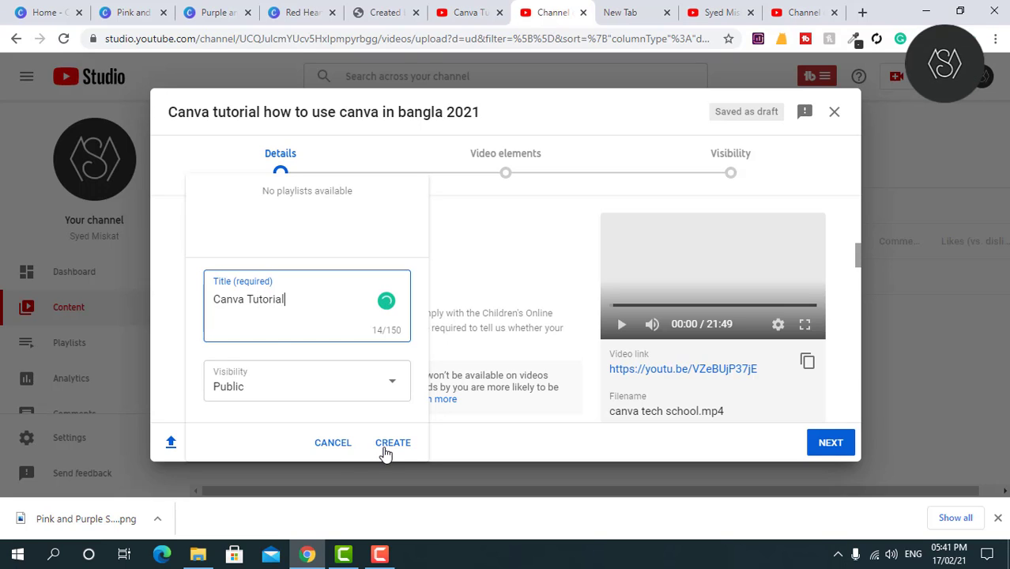
{"action": "left_click", "coordinate": [383, 444]}
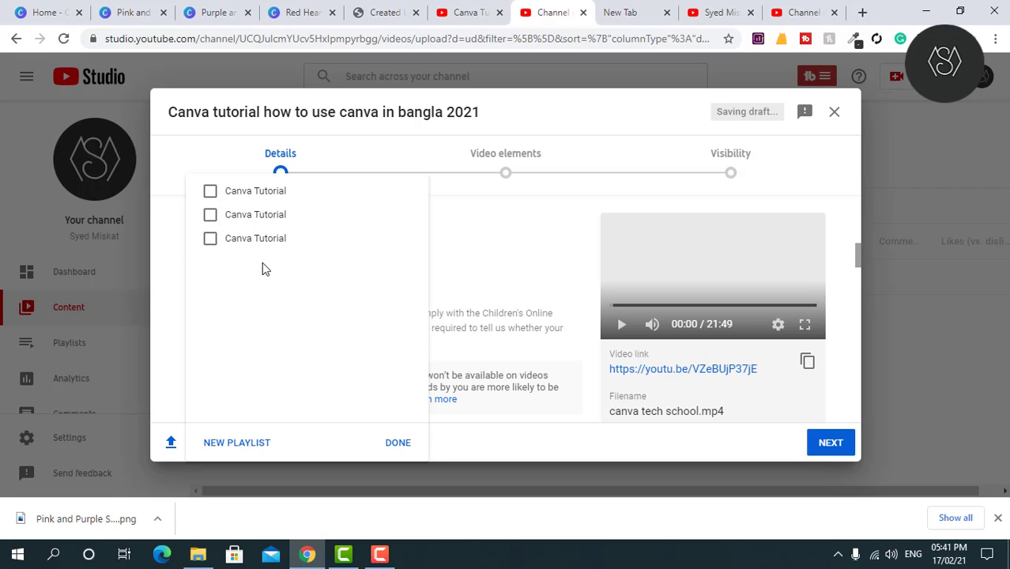
{"action": "left_click", "coordinate": [210, 190]}
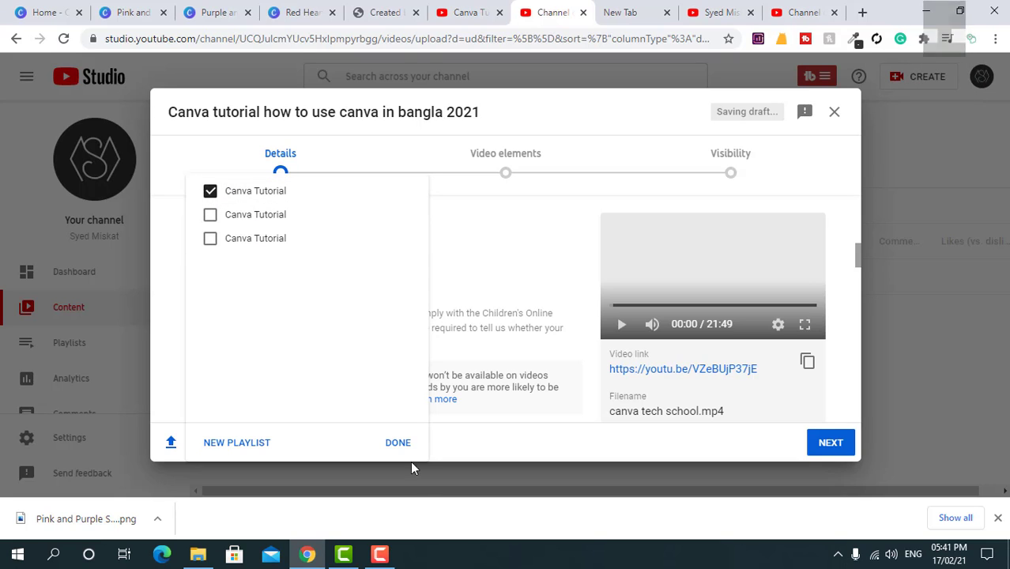
{"action": "left_click", "coordinate": [399, 444]}
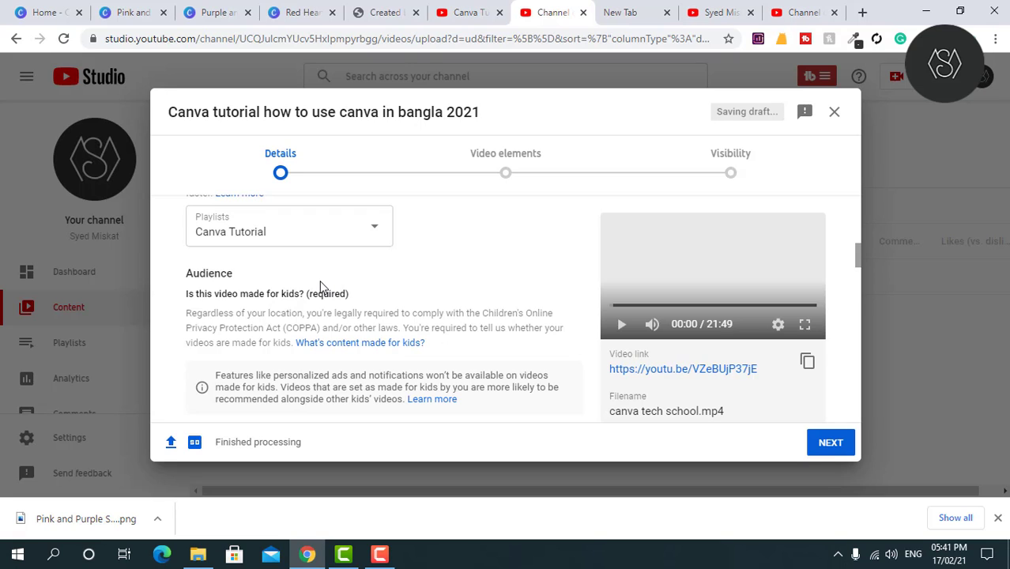
Step: Add the related search terms for "Canva" as tags: "canvas painting for beginners", "canva tutorial" and "canvas and clay"
{"action": "scroll", "coordinate": [353, 286], "scroll_direction": "down", "scroll_amount": 2}
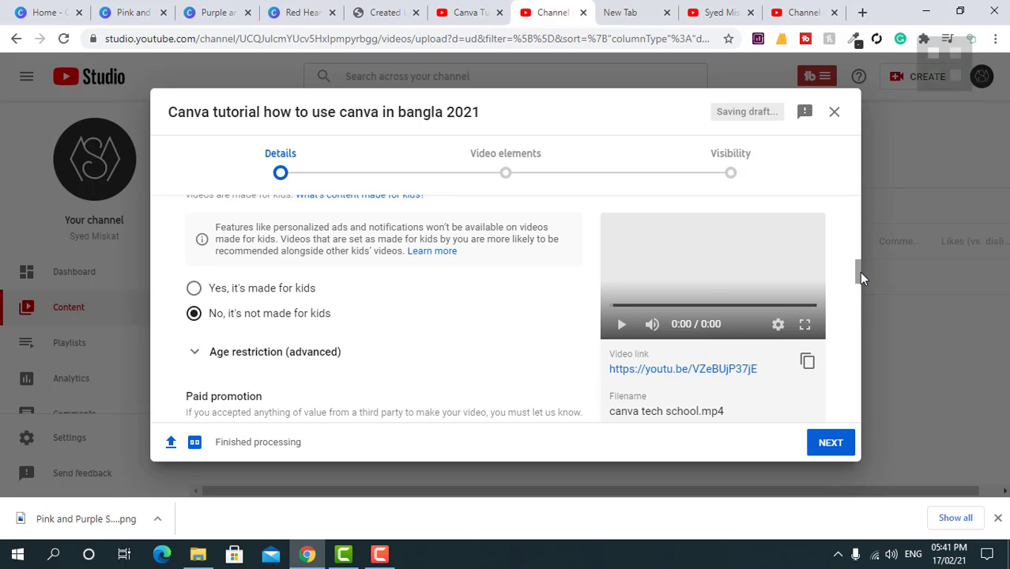
{"action": "left_click_drag", "start_coordinate": [856, 274], "coordinate": [856, 313]}
{"action": "left_click", "coordinate": [270, 215]}
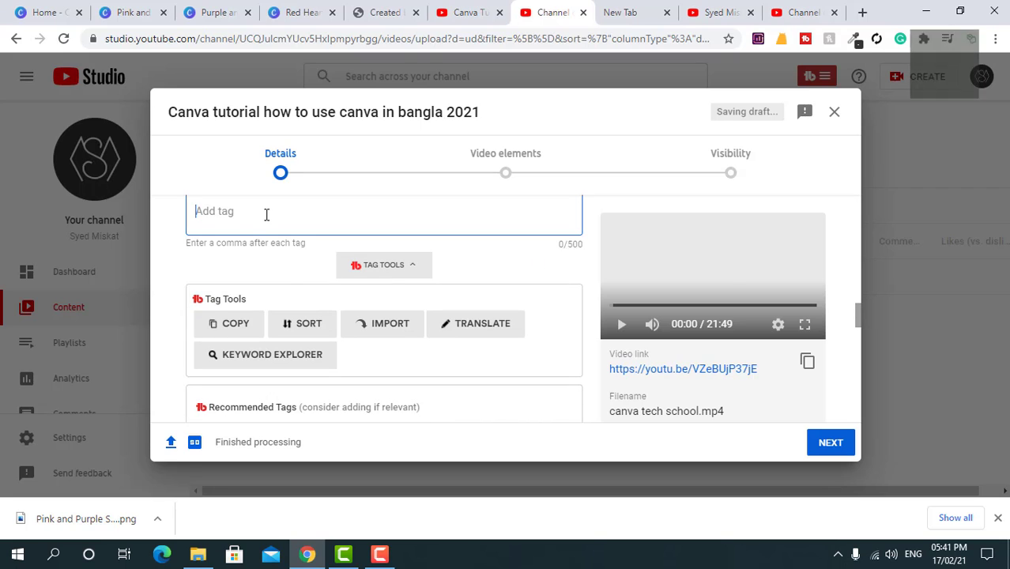
{"action": "type", "text": "Ca"}
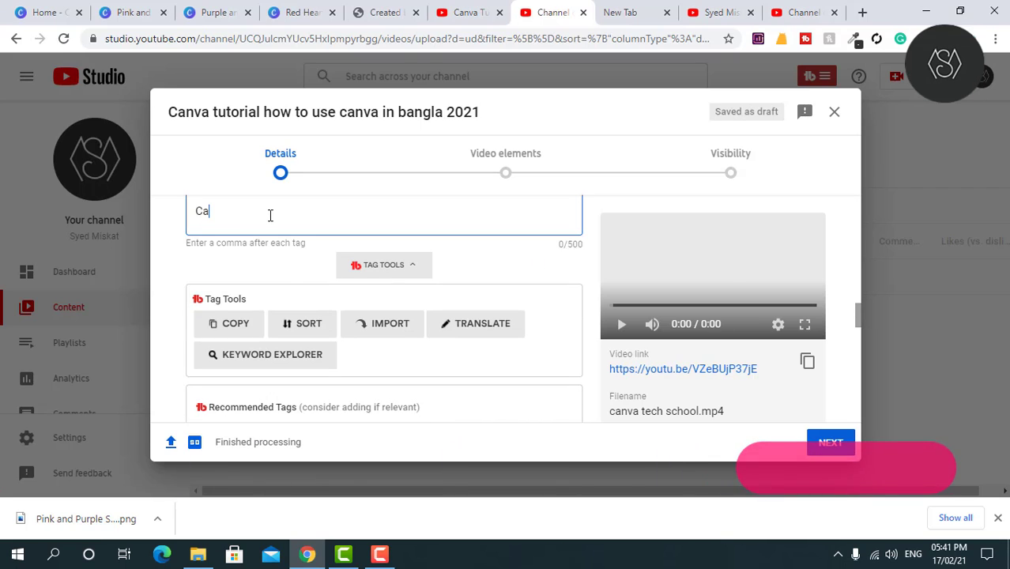
{"action": "type", "text": "nva"}
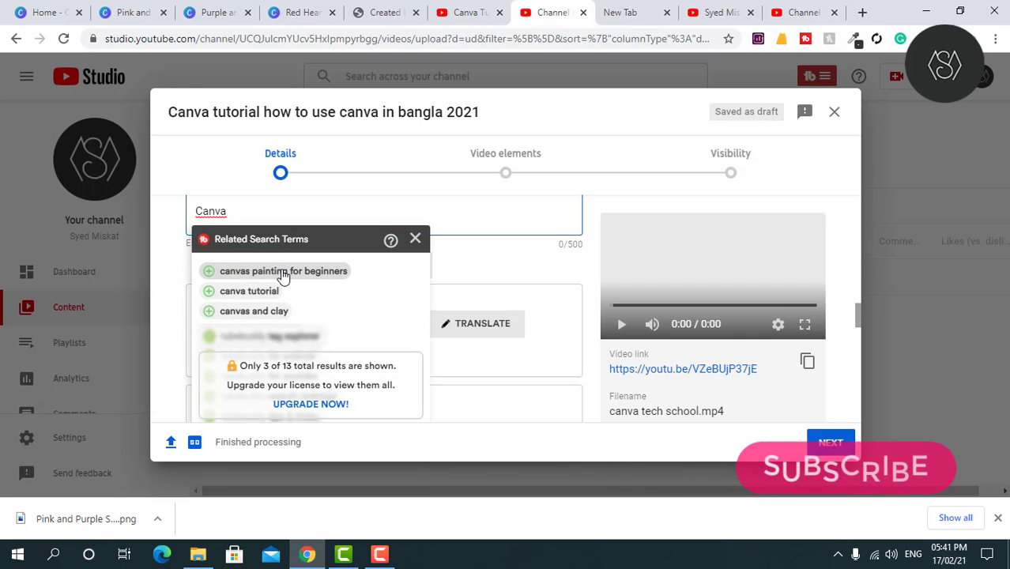
{"action": "left_click", "coordinate": [209, 271]}
{"action": "left_click", "coordinate": [209, 292]}
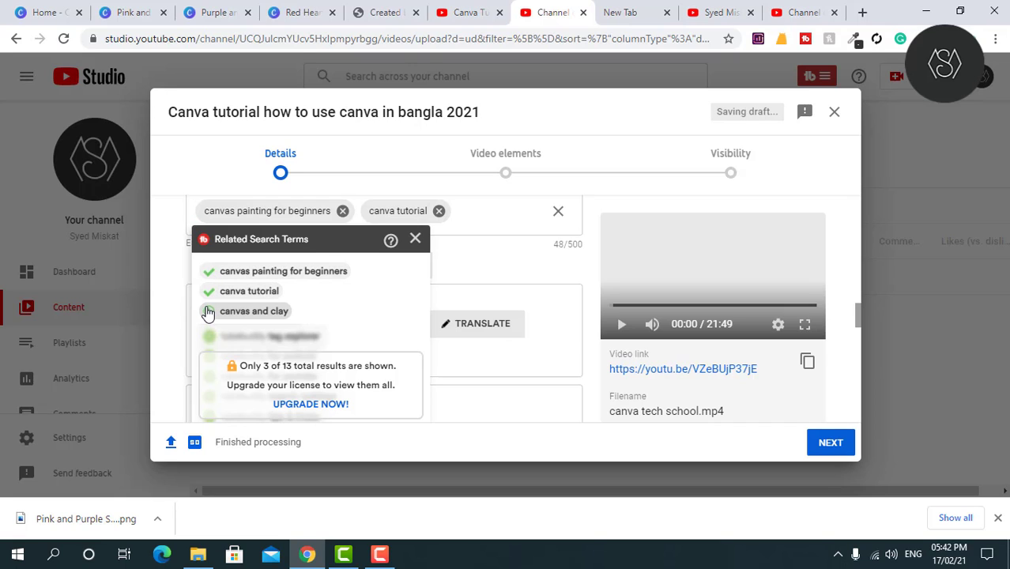
{"action": "left_click", "coordinate": [207, 312]}
{"action": "left_click", "coordinate": [485, 230]}
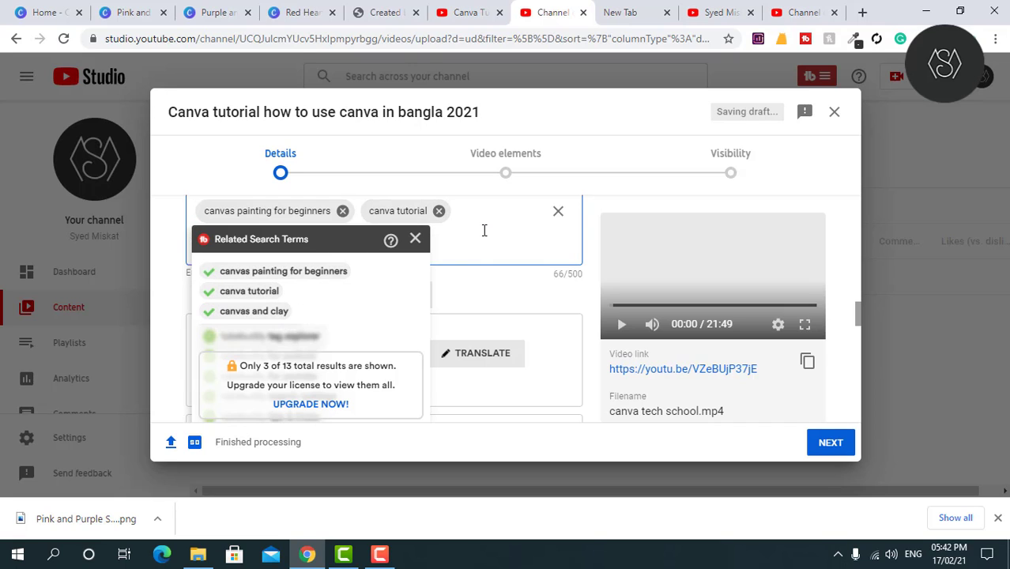
Step: Add the recommended tag "how to use canva" to the video's tags
{"action": "scroll", "coordinate": [321, 336], "scroll_direction": "down", "scroll_amount": 2}
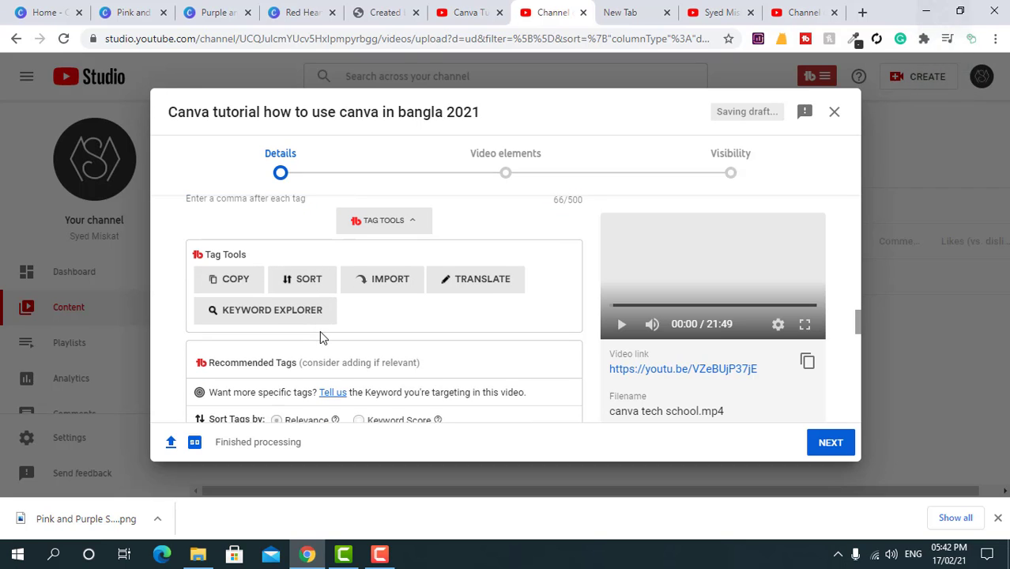
{"action": "left_click", "coordinate": [399, 223]}
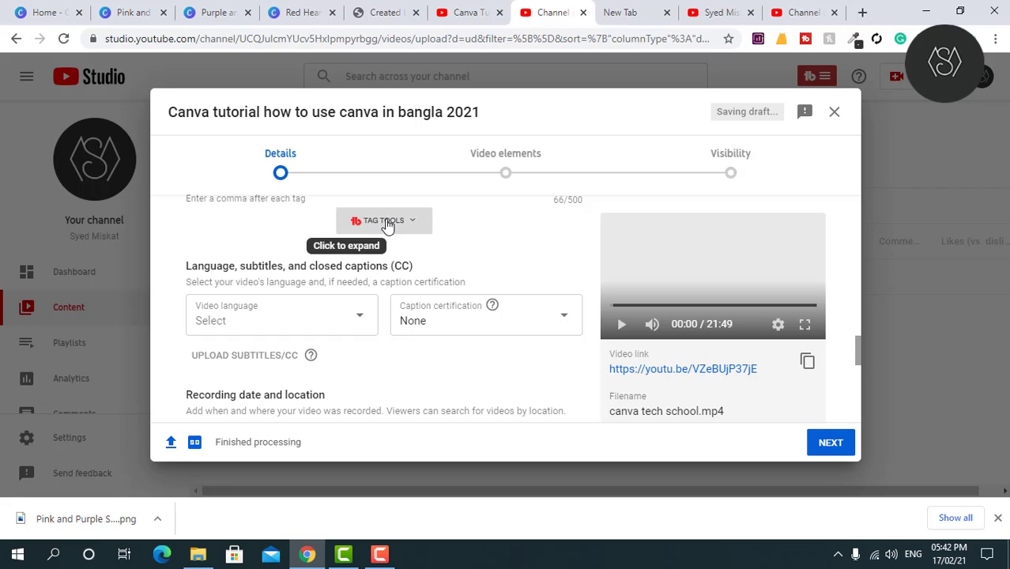
{"action": "left_click", "coordinate": [385, 221]}
{"action": "scroll", "coordinate": [267, 353], "scroll_direction": "down", "scroll_amount": 5}
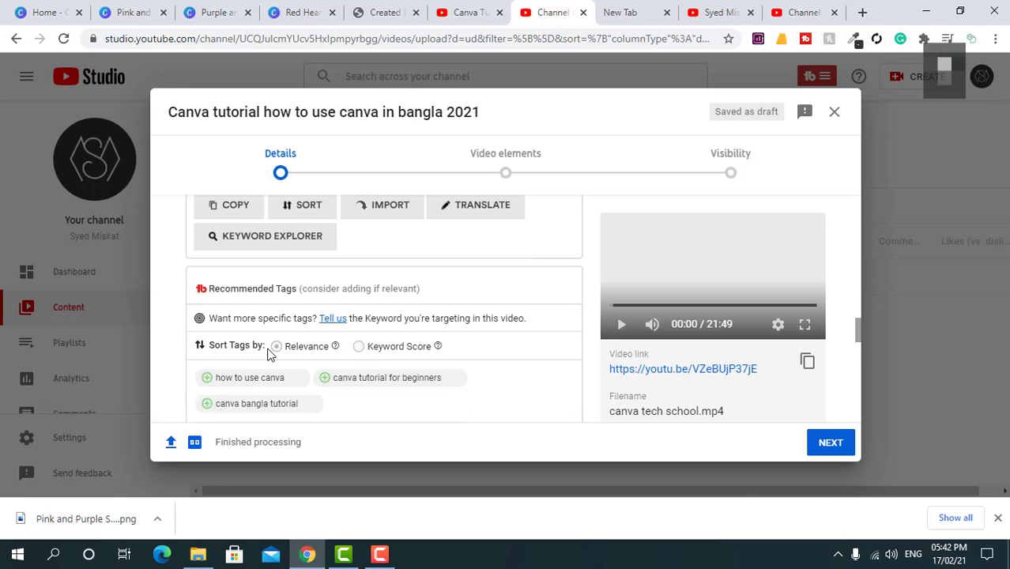
{"action": "scroll", "coordinate": [289, 314], "scroll_direction": "up", "scroll_amount": 2}
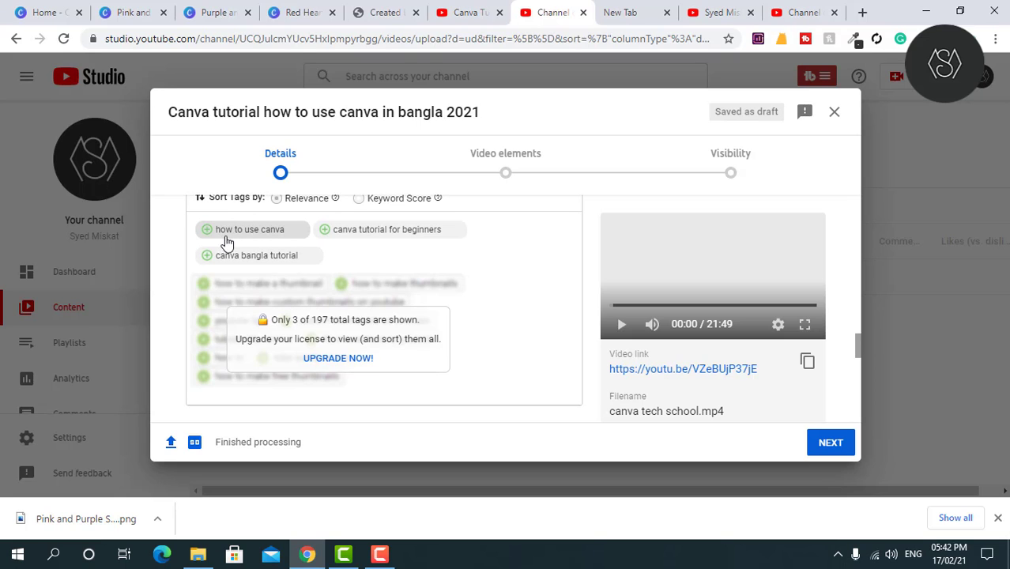
{"action": "left_click", "coordinate": [207, 233]}
{"action": "scroll", "coordinate": [307, 229], "scroll_direction": "up", "scroll_amount": 5}
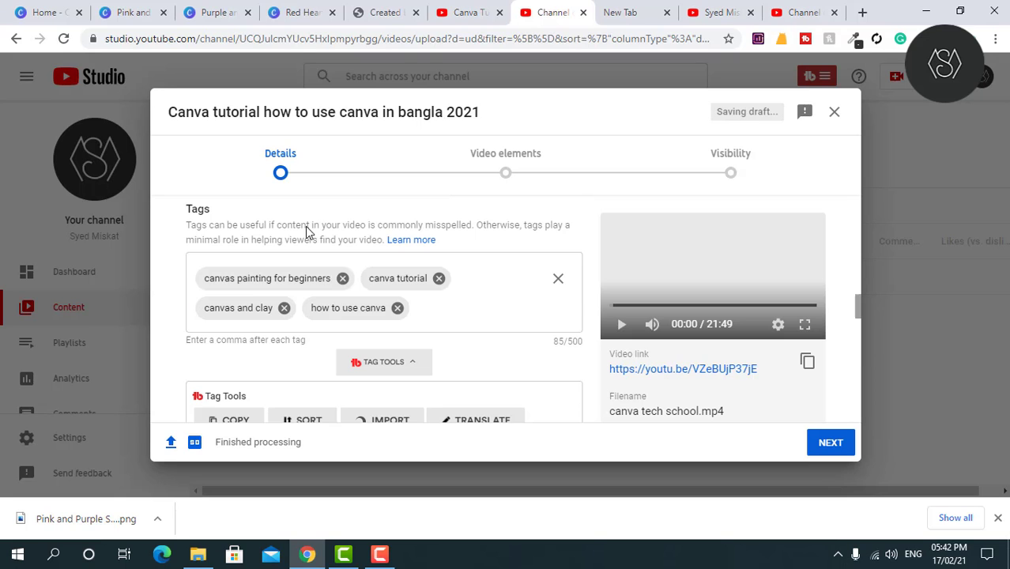
{"action": "scroll", "coordinate": [316, 355], "scroll_direction": "down", "scroll_amount": 3}
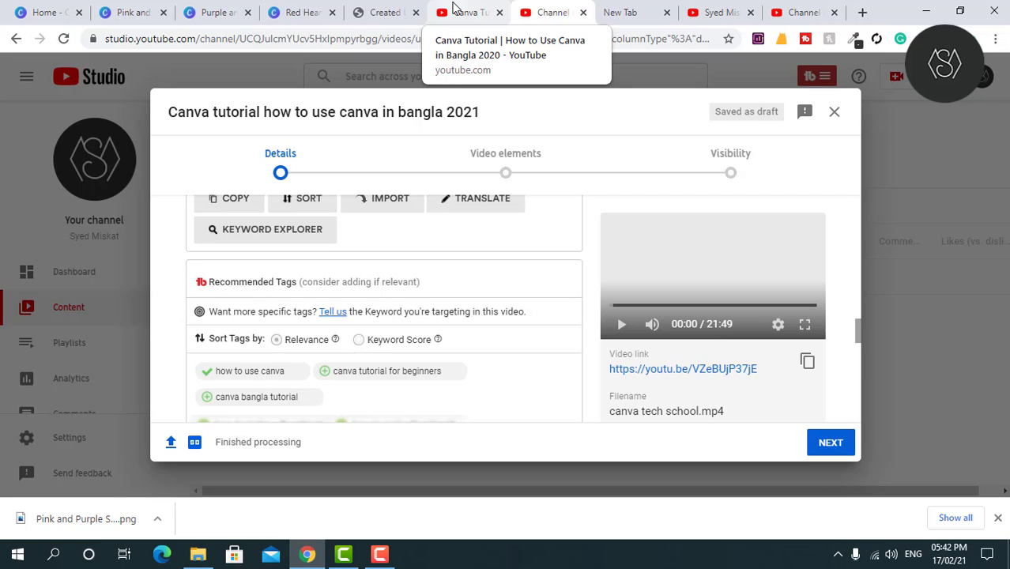
Step: Switch to the YouTube video "Canva Tutorial | How to Use Canva in Bangla 2020" and load the search rankings of its tags
{"action": "left_click", "coordinate": [455, 8]}
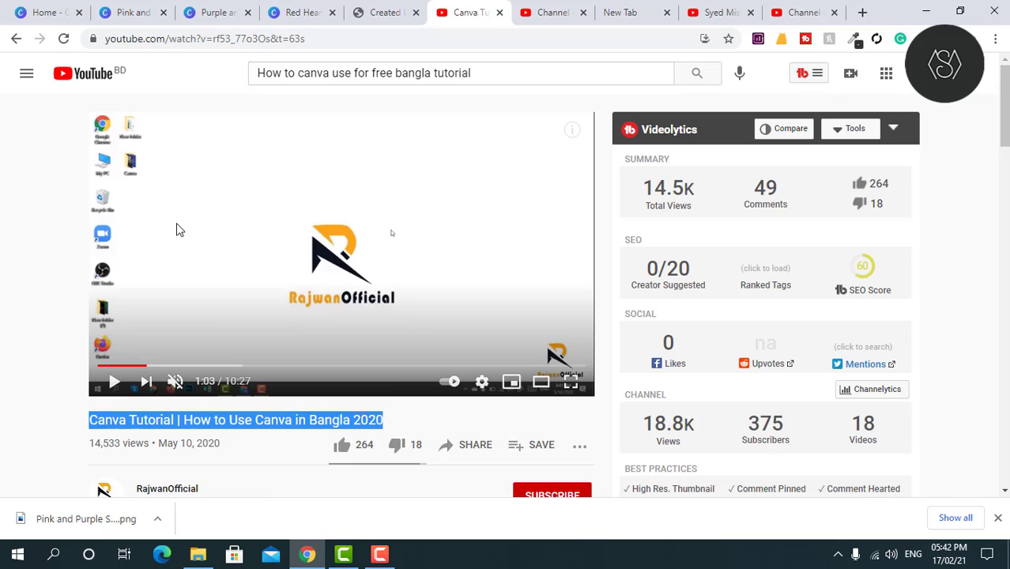
{"action": "scroll", "coordinate": [674, 269], "scroll_direction": "down", "scroll_amount": 1}
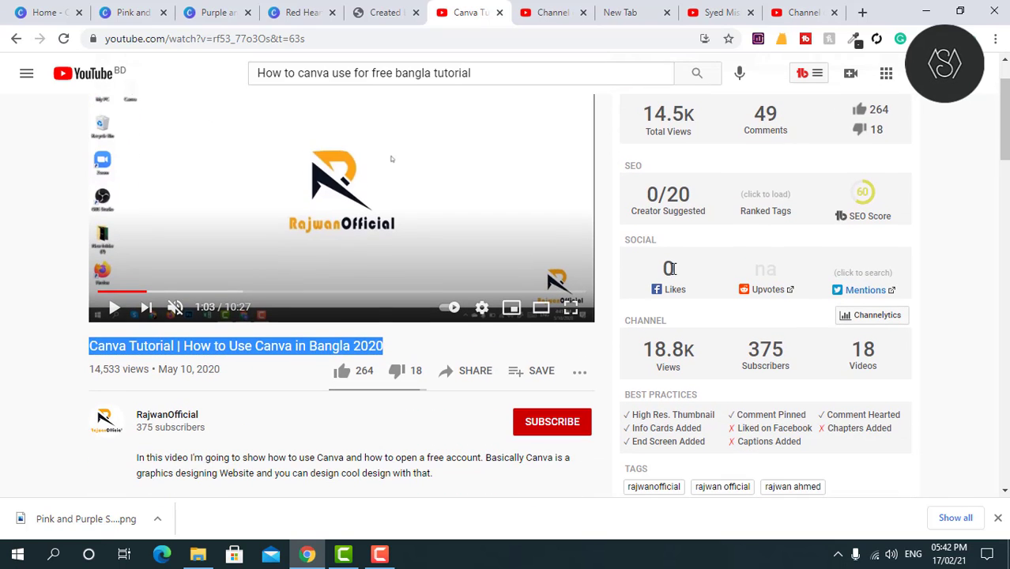
{"action": "scroll", "coordinate": [806, 316], "scroll_direction": "down", "scroll_amount": 3}
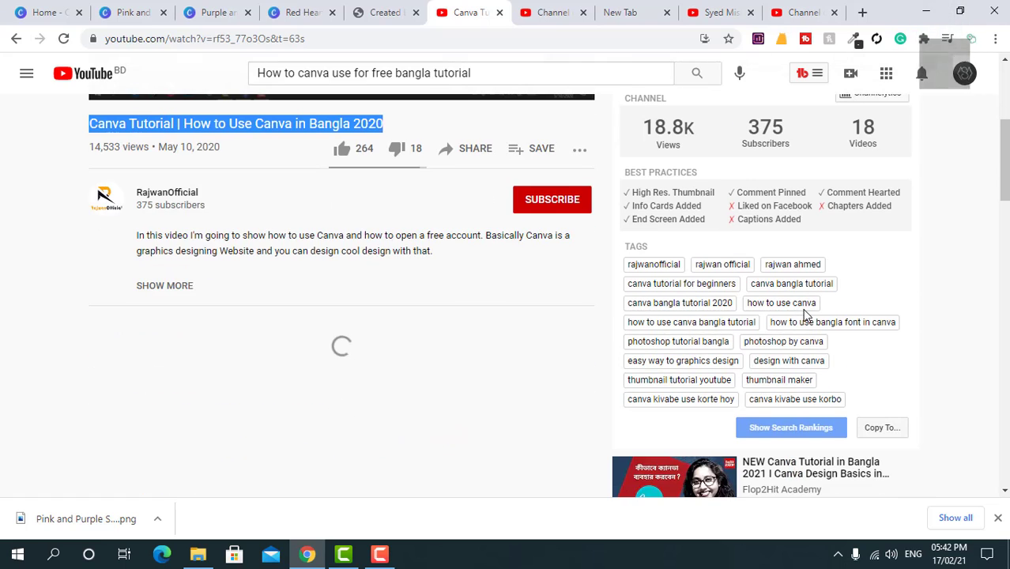
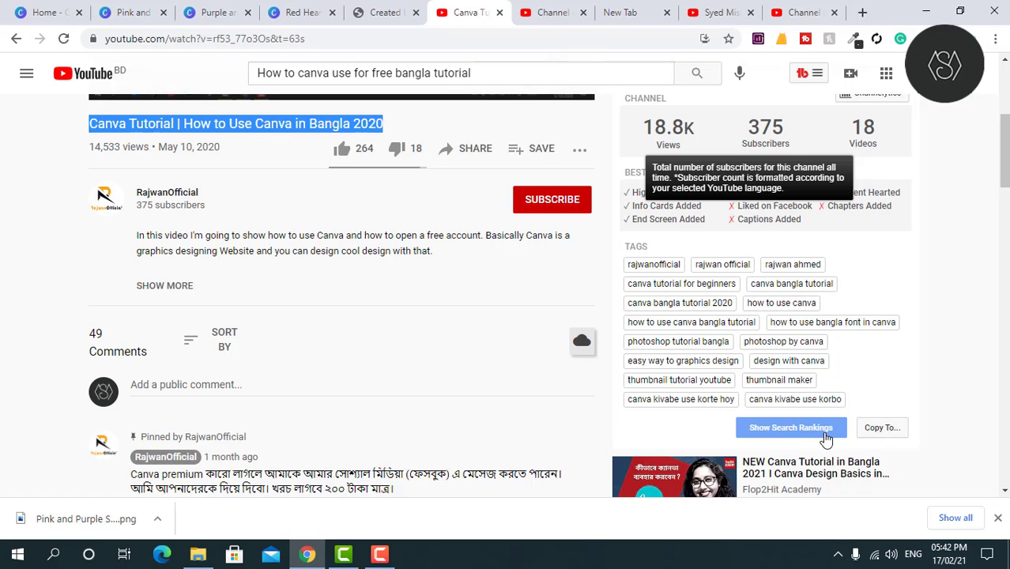
{"action": "scroll", "coordinate": [917, 235], "scroll_direction": "up", "scroll_amount": 4}
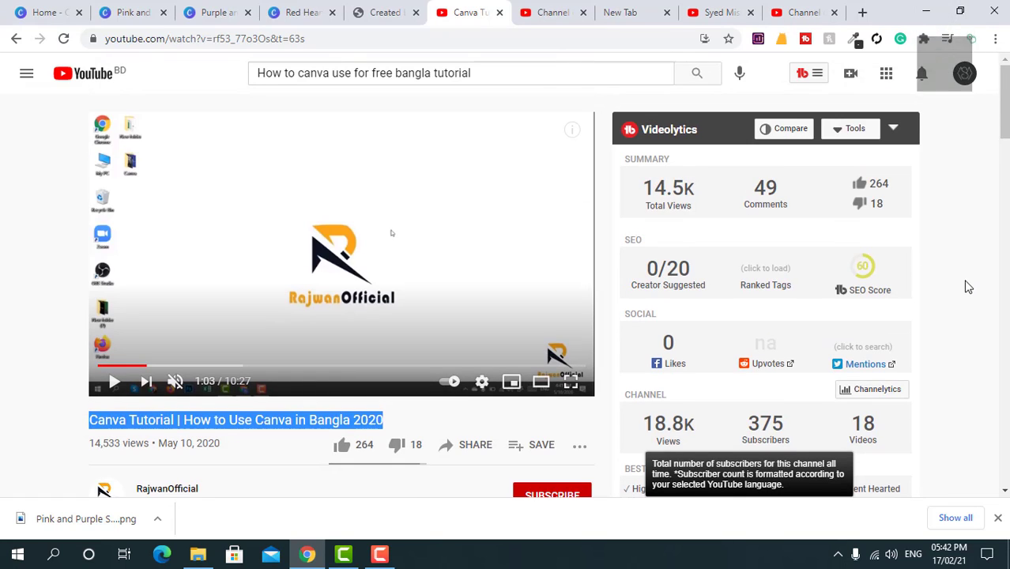
{"action": "left_click", "coordinate": [765, 269]}
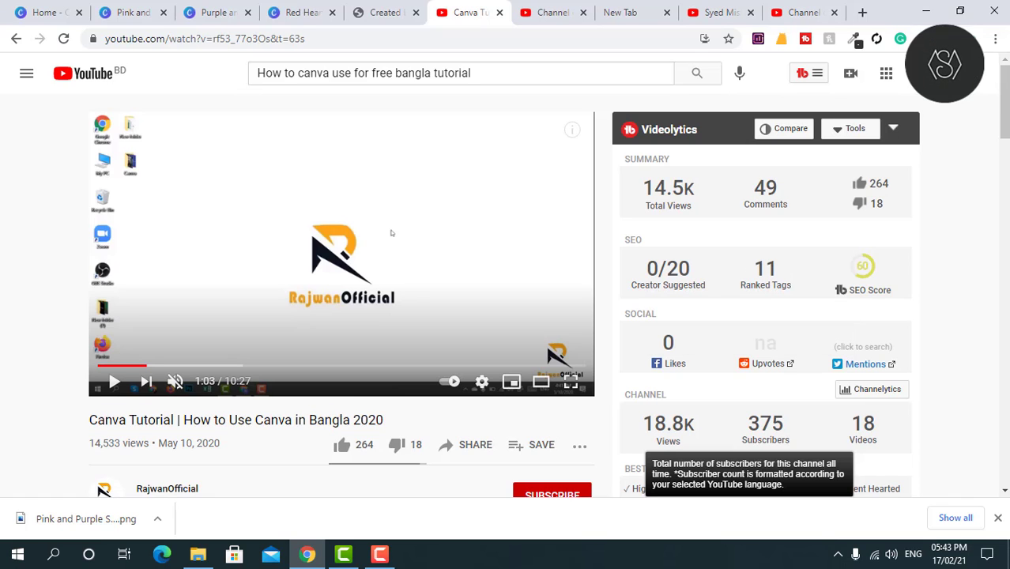
{"action": "left_click_drag", "start_coordinate": [1003, 106], "coordinate": [1004, 169]}
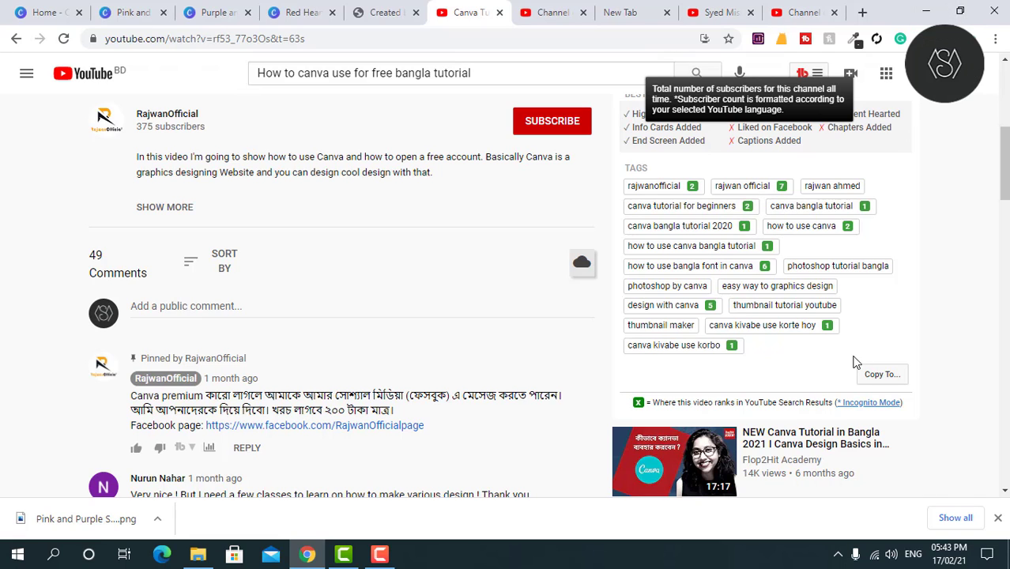
Step: Copy the video's tags to the clipboard, leaving out the first three tags with the creator's name
{"action": "left_click", "coordinate": [874, 377]}
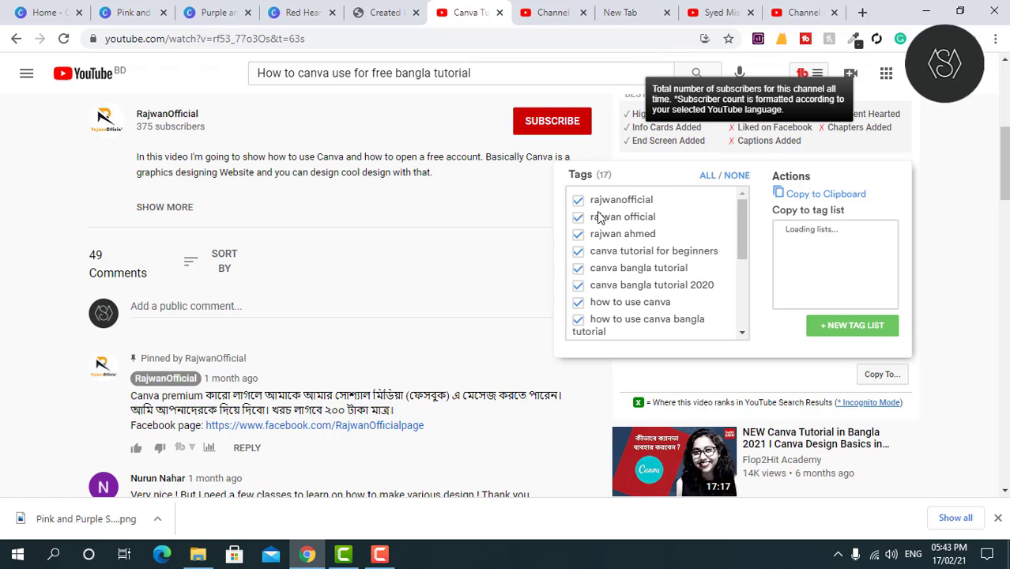
{"action": "scroll", "coordinate": [598, 218], "scroll_direction": "up", "scroll_amount": 1}
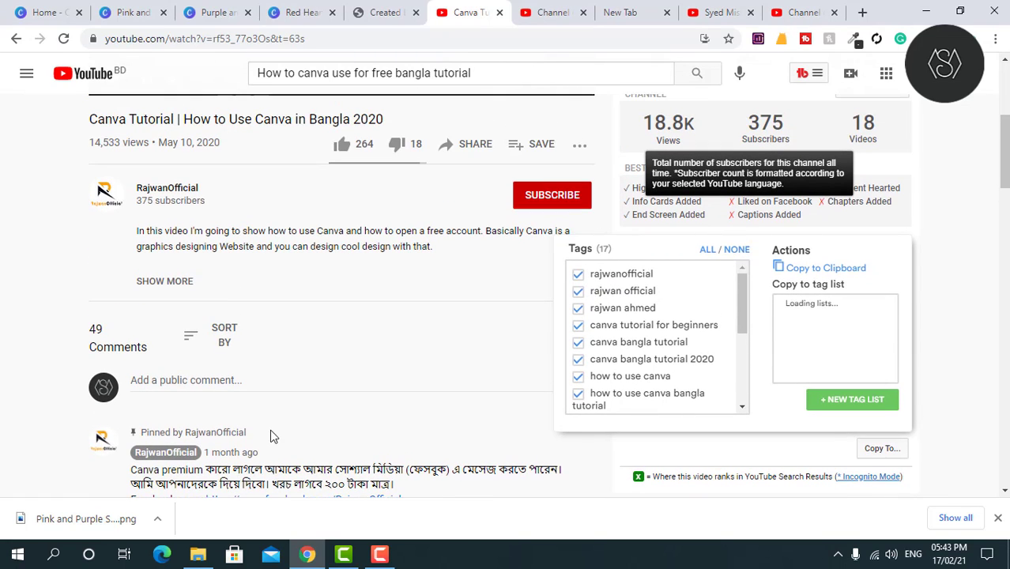
{"action": "left_click", "coordinate": [577, 273]}
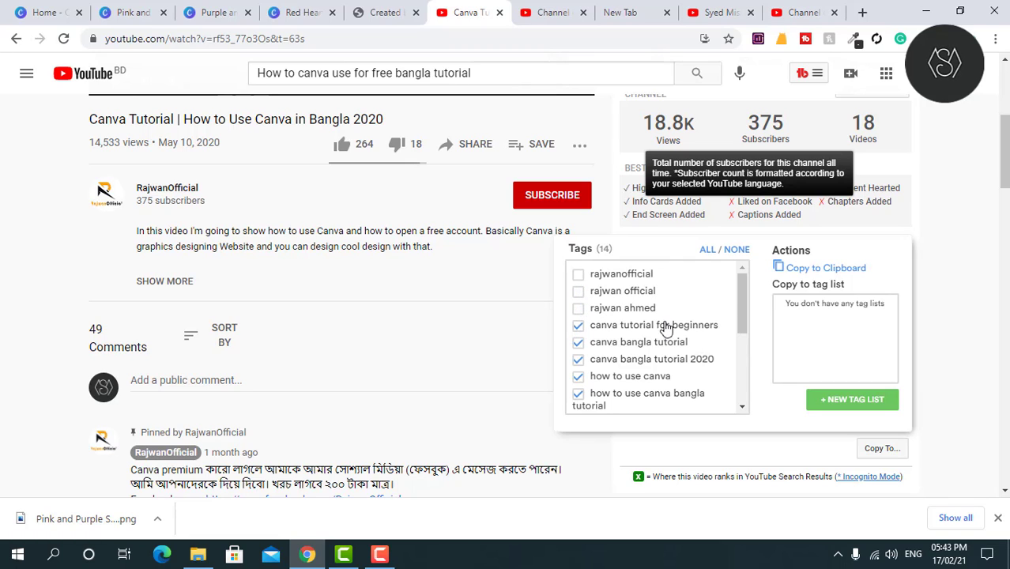
{"action": "left_click_drag", "start_coordinate": [741, 292], "coordinate": [734, 361]}
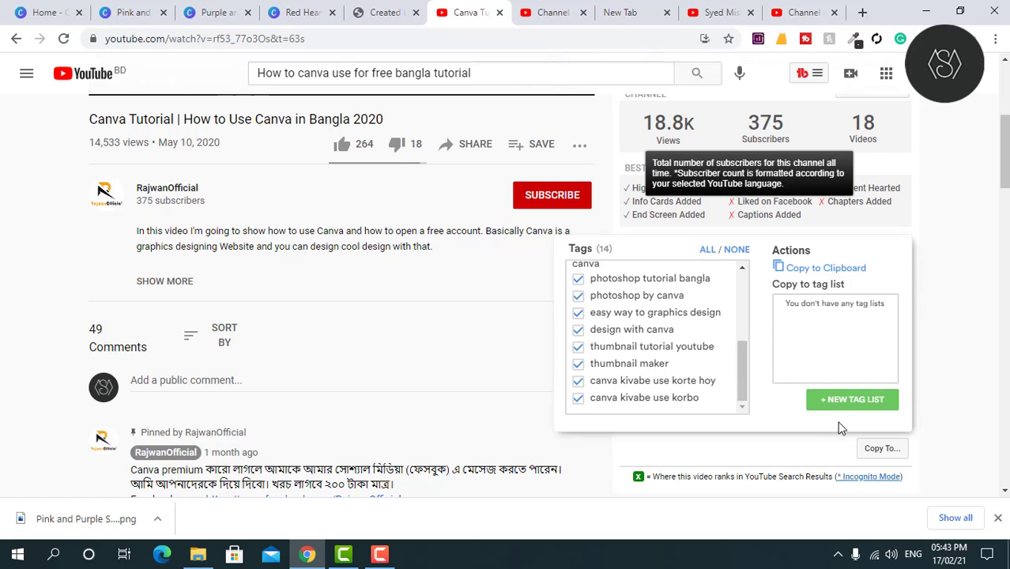
{"action": "left_click", "coordinate": [824, 269]}
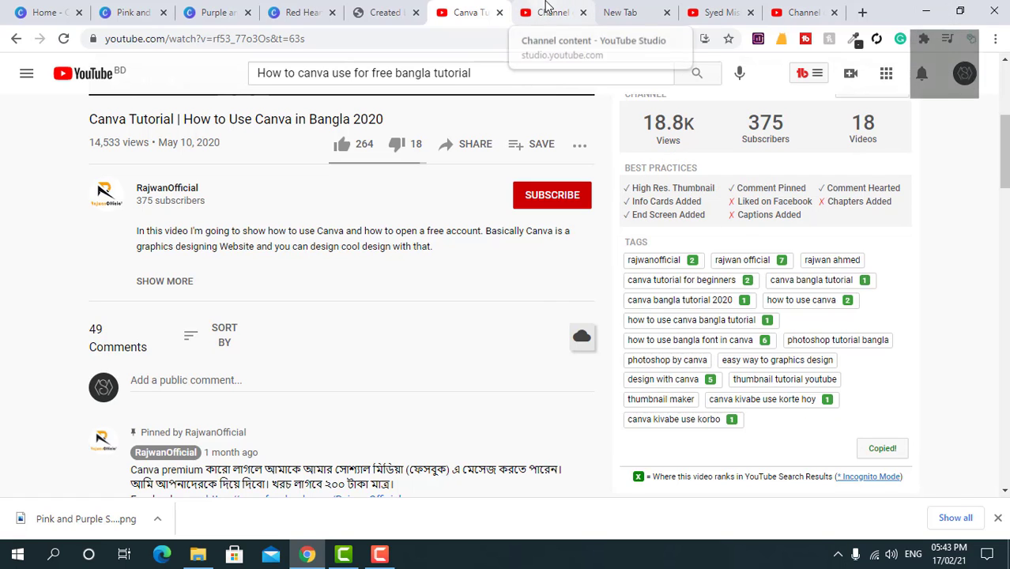
Step: Switch back to the YouTube Studio video details and paste the copied tags after "how to use canva"
{"action": "left_click", "coordinate": [549, 11]}
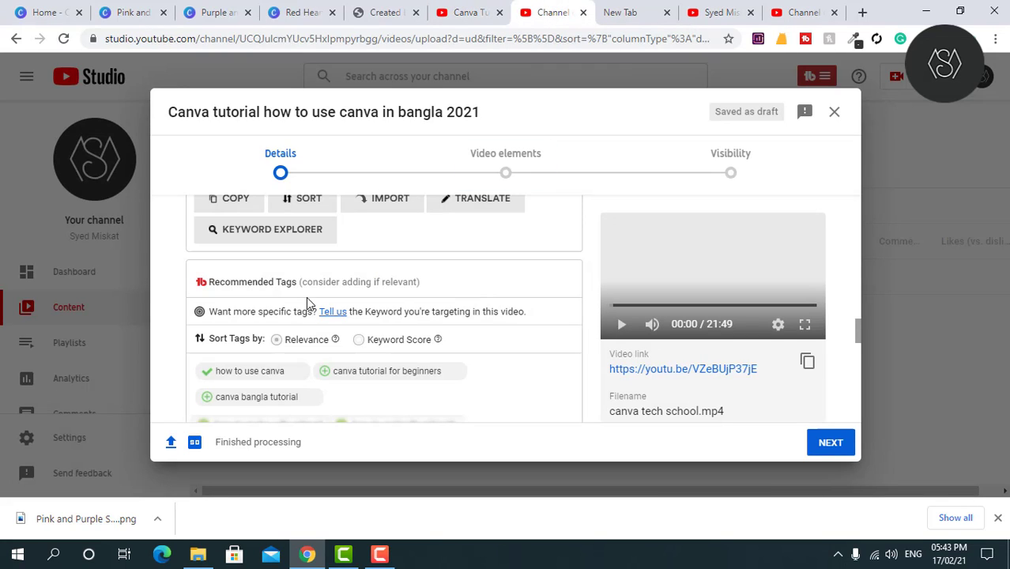
{"action": "scroll", "coordinate": [305, 308], "scroll_direction": "down", "scroll_amount": 1}
{"action": "scroll", "coordinate": [308, 325], "scroll_direction": "up", "scroll_amount": 3}
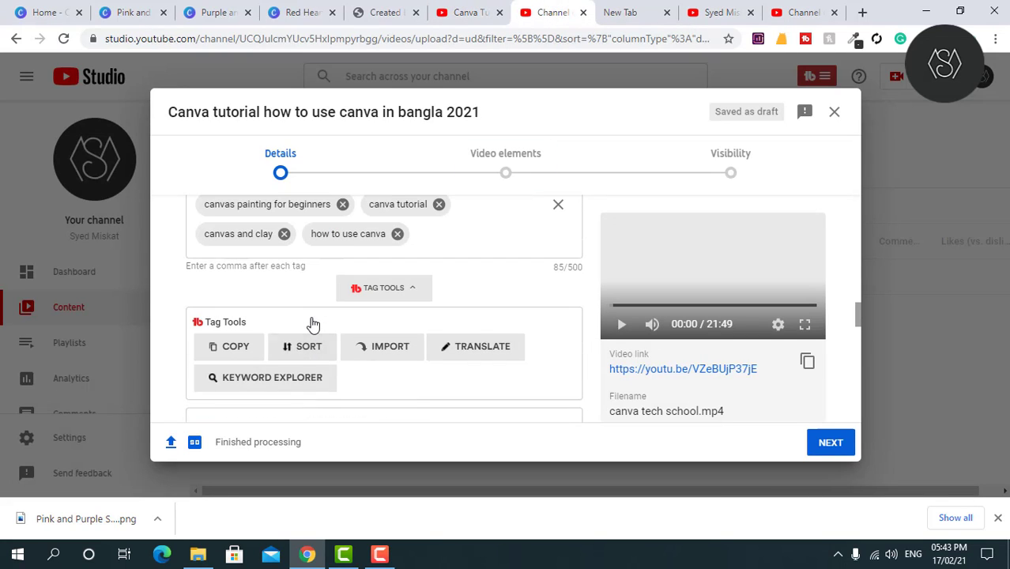
{"action": "left_click", "coordinate": [463, 238]}
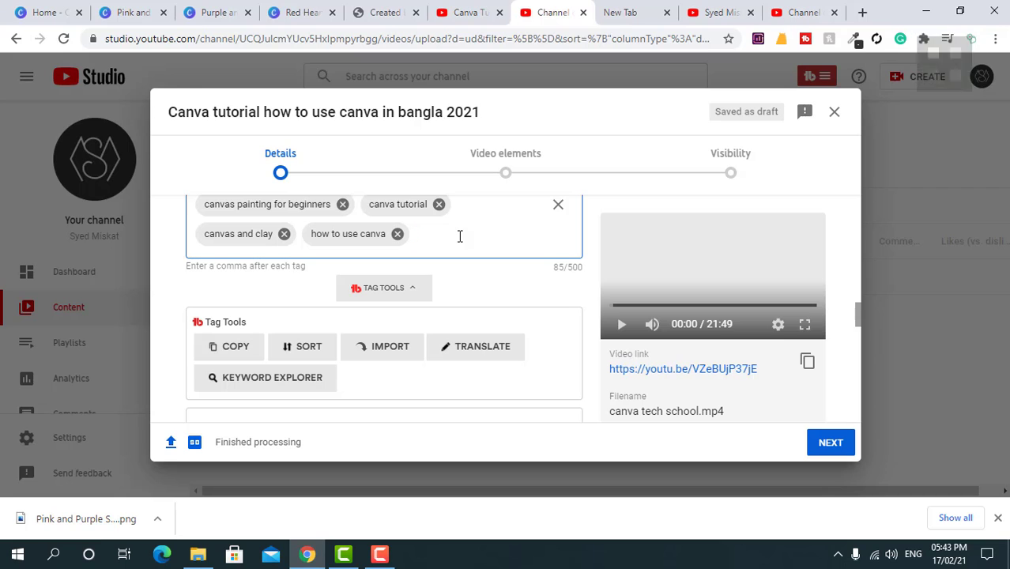
{"action": "key", "text": "ctrl+v"}
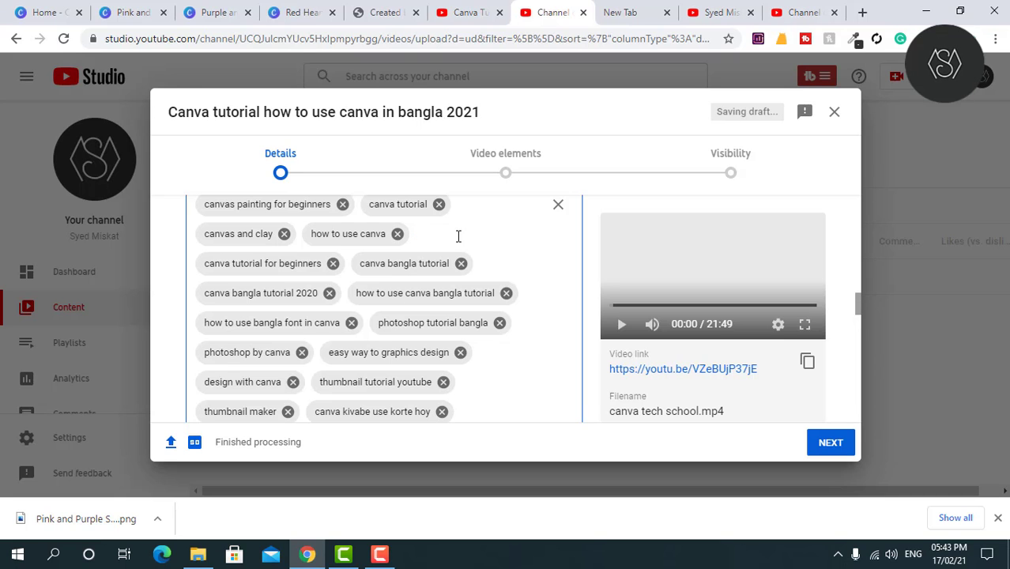
Step: Select the recommended tag "canva tutorial for beginners" and check it against the video's tag list
{"action": "scroll", "coordinate": [526, 283], "scroll_direction": "down", "scroll_amount": 3}
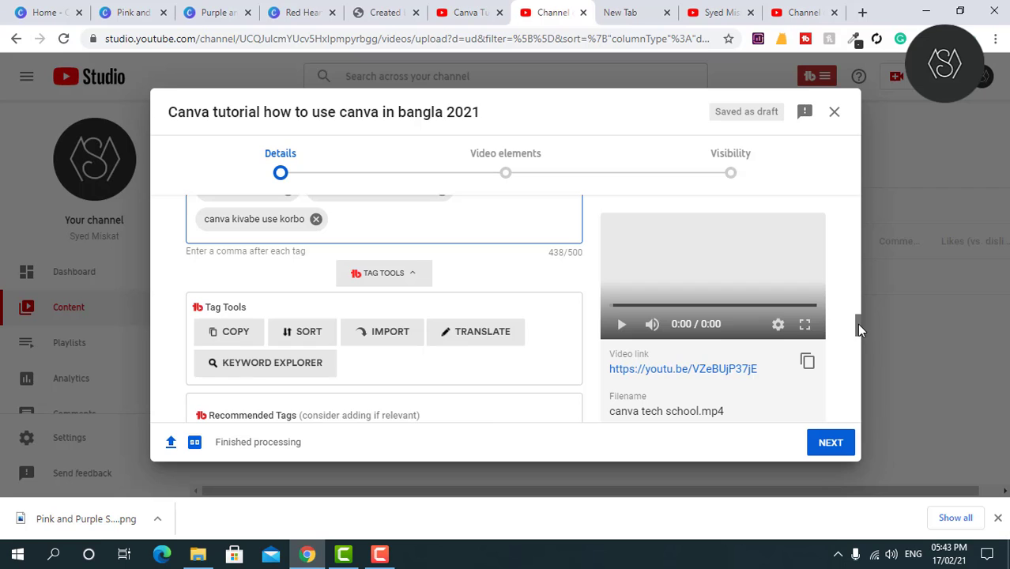
{"action": "left_click_drag", "start_coordinate": [859, 324], "coordinate": [859, 351]}
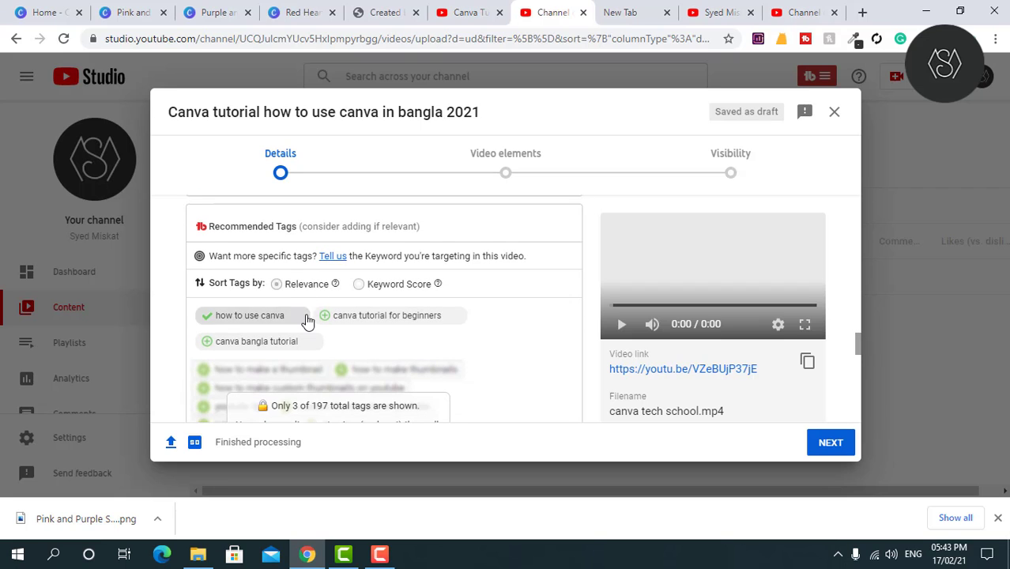
{"action": "left_click", "coordinate": [218, 324]}
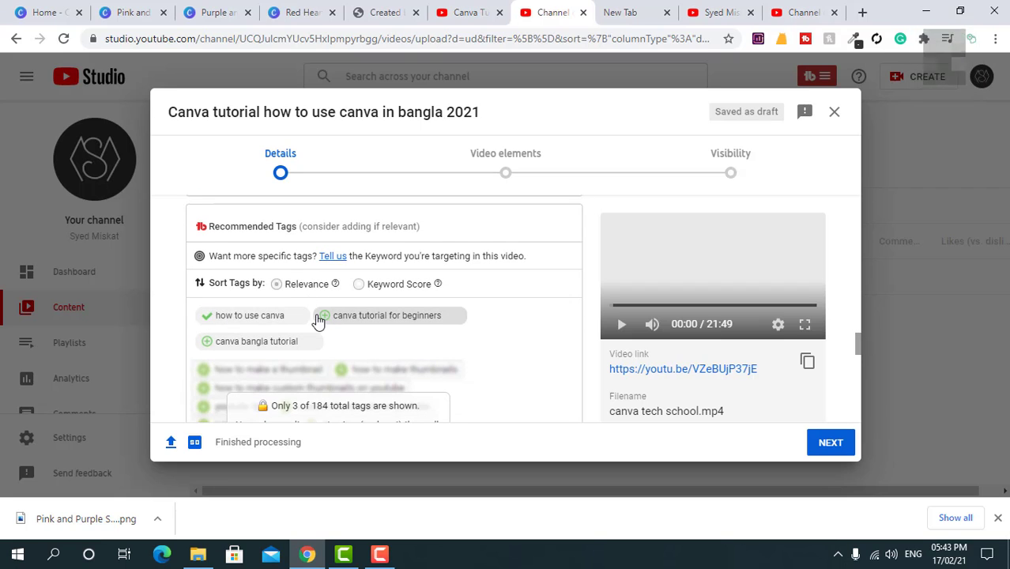
{"action": "scroll", "coordinate": [208, 344], "scroll_direction": "up", "scroll_amount": 3}
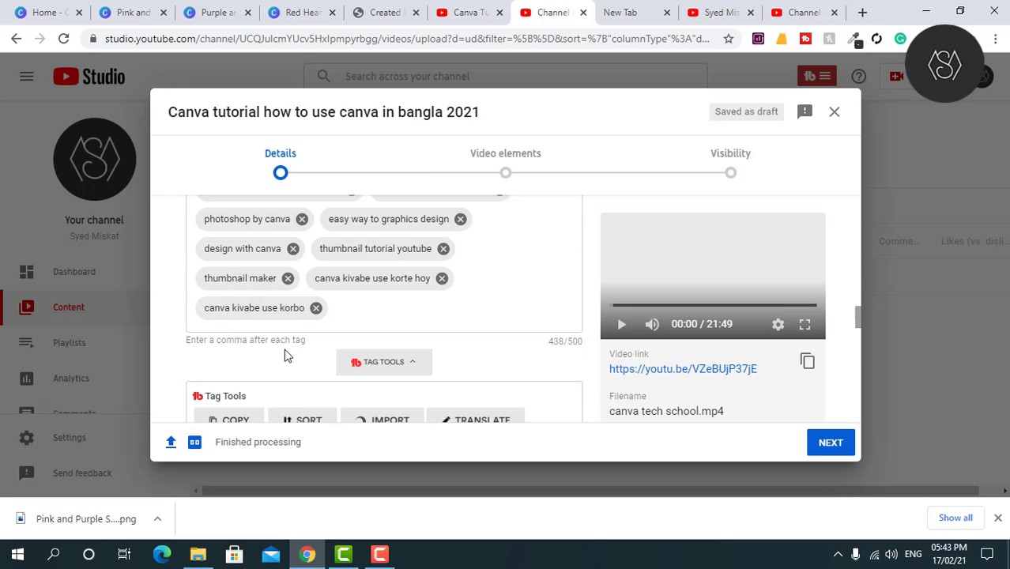
{"action": "scroll", "coordinate": [304, 343], "scroll_direction": "down", "scroll_amount": 4}
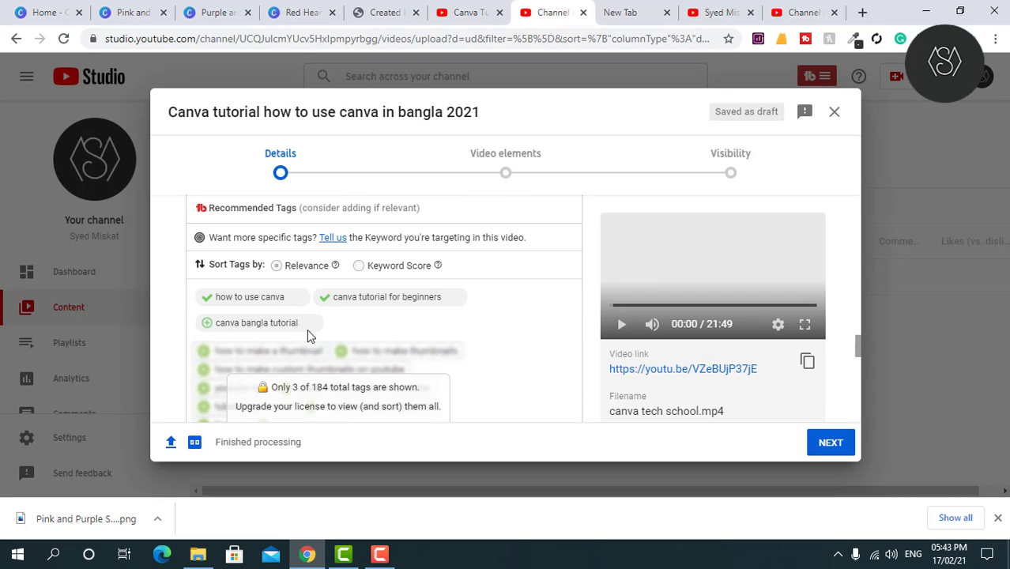
Step: Review the pasted tags and the language, caption, recording, license, category and comment settings in the video details
{"action": "scroll", "coordinate": [436, 332], "scroll_direction": "up", "scroll_amount": 4}
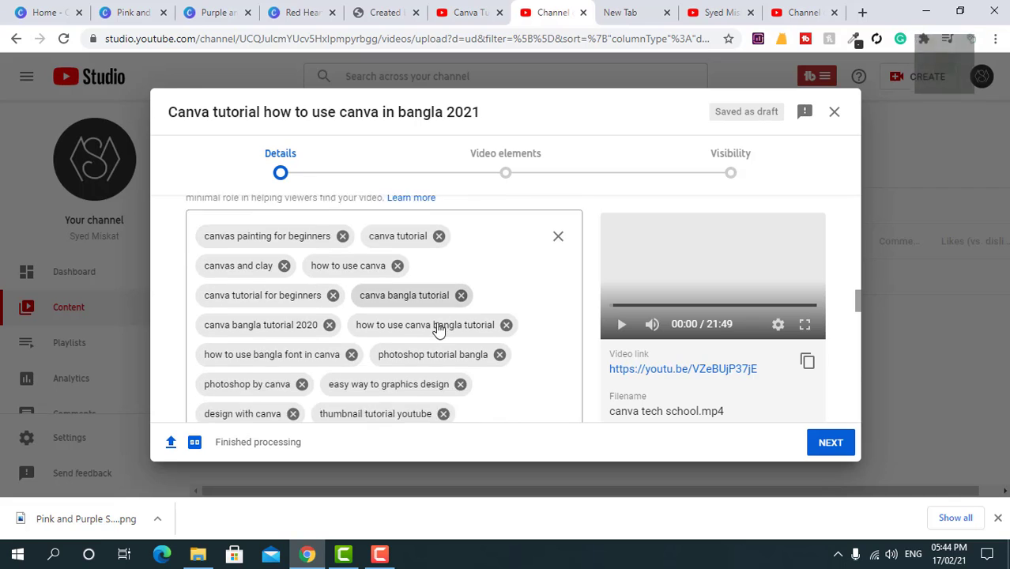
{"action": "scroll", "coordinate": [435, 330], "scroll_direction": "down", "scroll_amount": 3}
{"action": "left_click", "coordinate": [358, 310]}
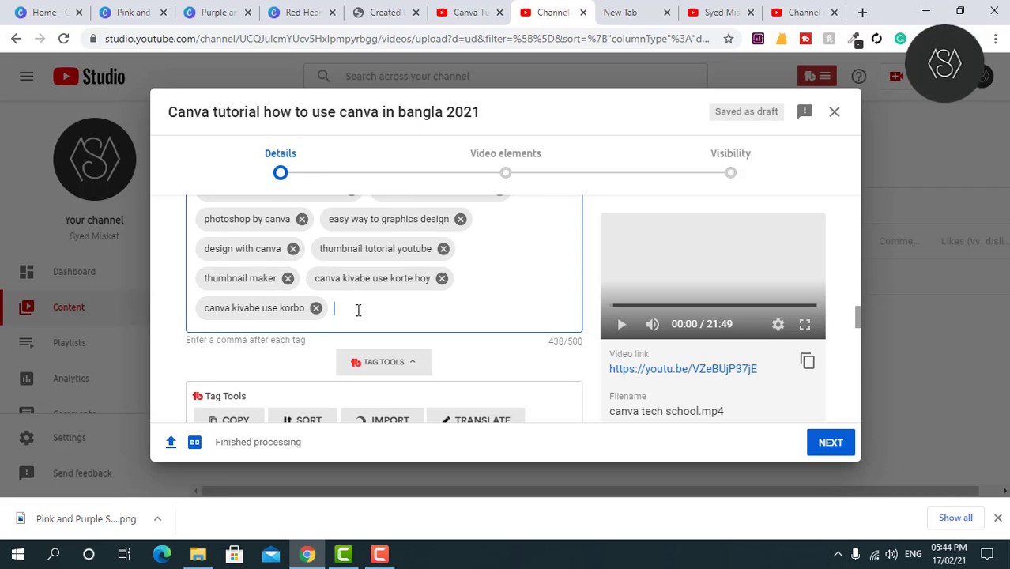
{"action": "scroll", "coordinate": [290, 313], "scroll_direction": "down", "scroll_amount": 6}
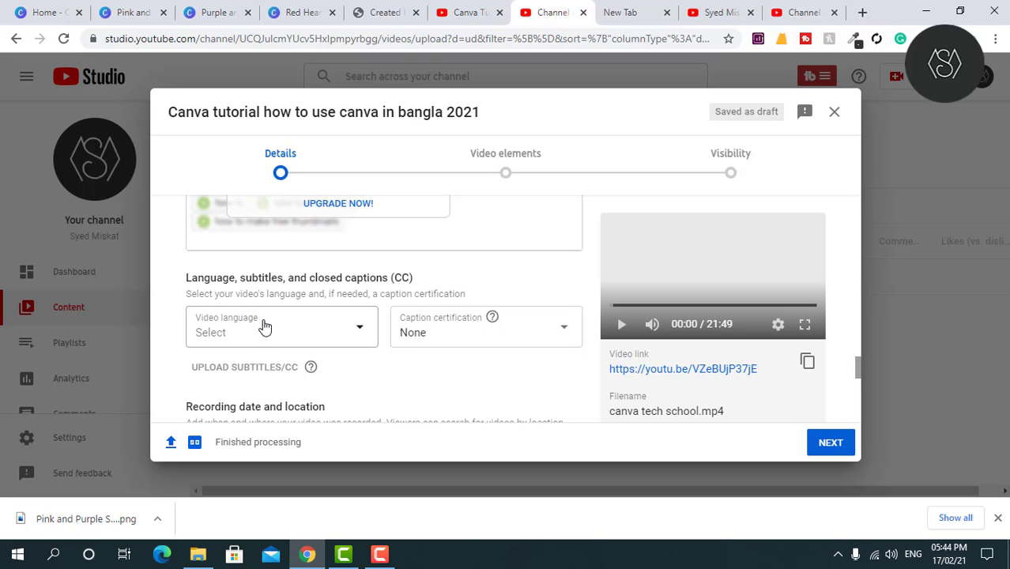
{"action": "left_click", "coordinate": [458, 330]}
{"action": "left_click", "coordinate": [412, 322]}
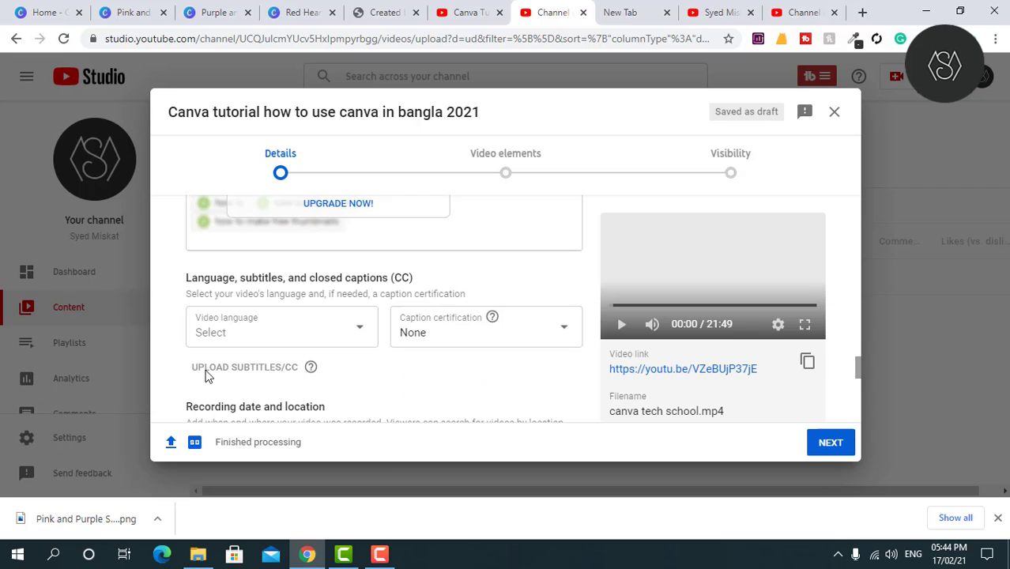
{"action": "scroll", "coordinate": [209, 367], "scroll_direction": "down", "scroll_amount": 2}
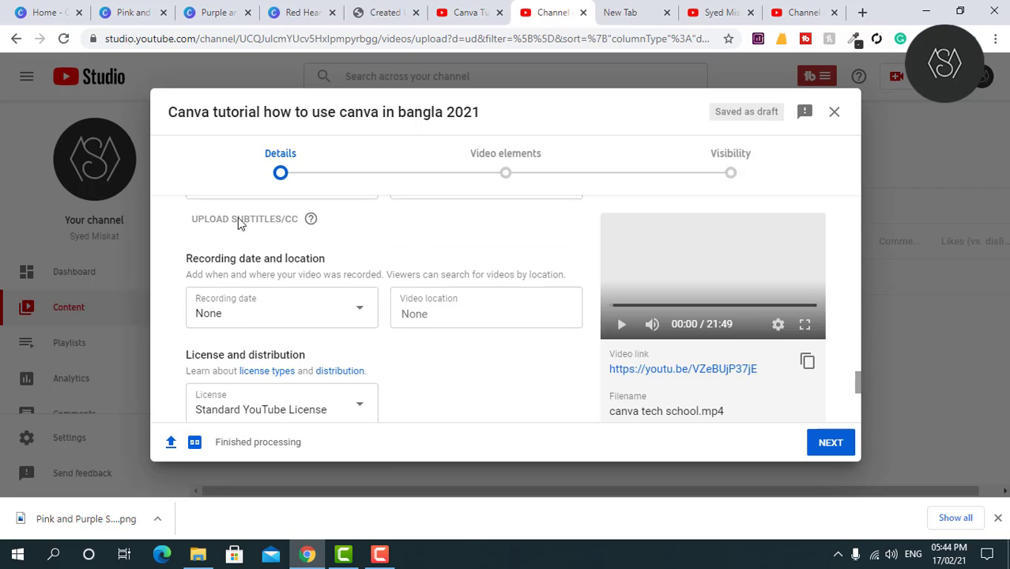
{"action": "scroll", "coordinate": [261, 221], "scroll_direction": "up", "scroll_amount": 1}
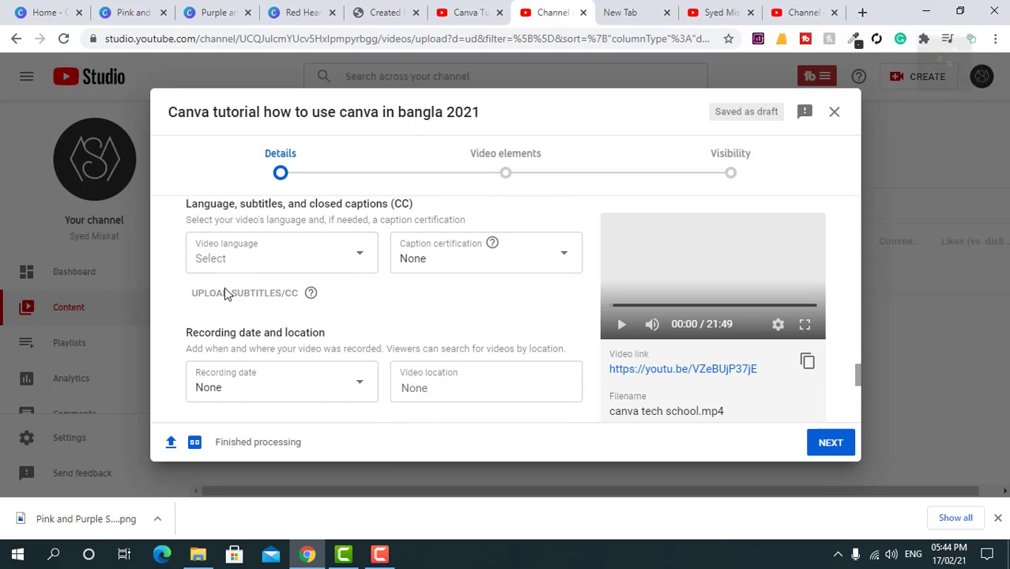
{"action": "scroll", "coordinate": [318, 311], "scroll_direction": "up", "scroll_amount": 2}
{"action": "scroll", "coordinate": [316, 313], "scroll_direction": "down", "scroll_amount": 2}
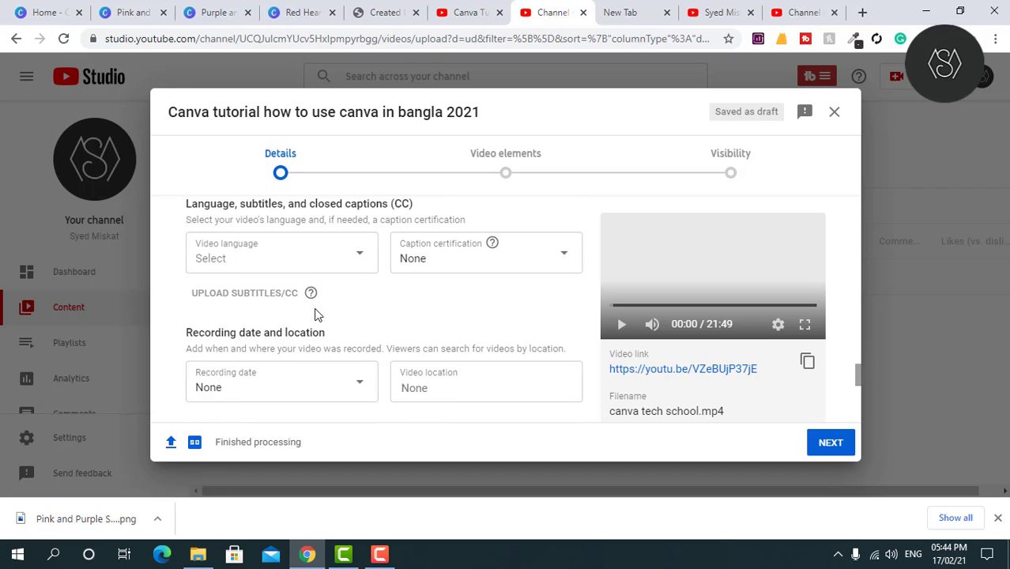
{"action": "scroll", "coordinate": [261, 335], "scroll_direction": "down", "scroll_amount": 4}
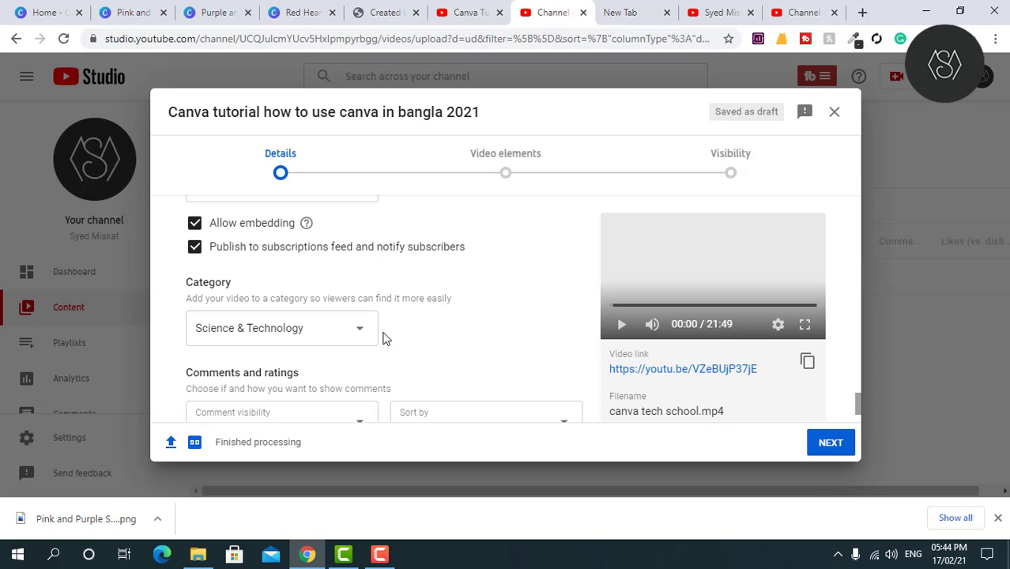
{"action": "scroll", "coordinate": [355, 341], "scroll_direction": "down", "scroll_amount": 1}
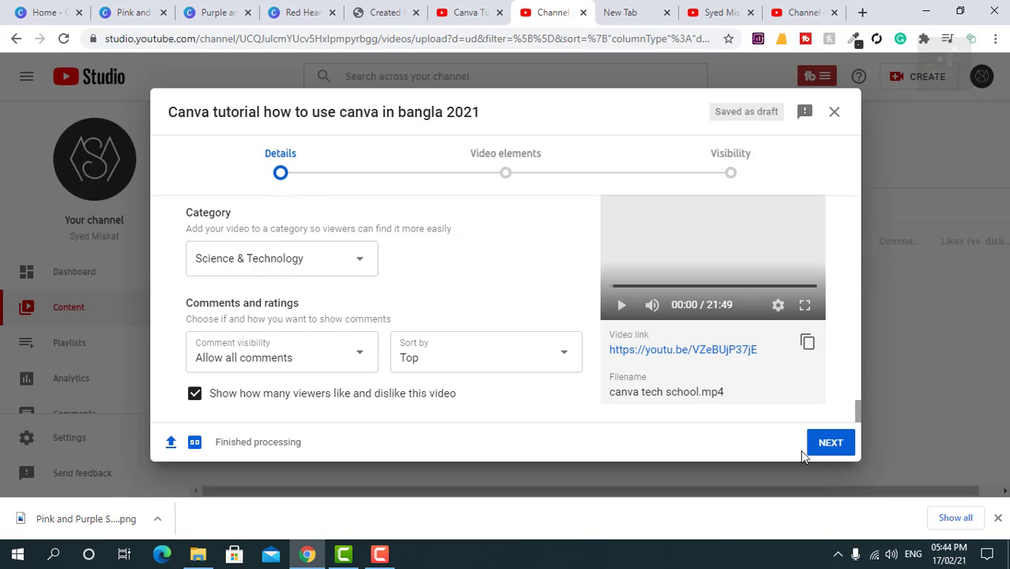
Step: Continue to the video elements and add an end screen with the layout imported from the latest video, previewed at 21:43:14
{"action": "left_click", "coordinate": [830, 444]}
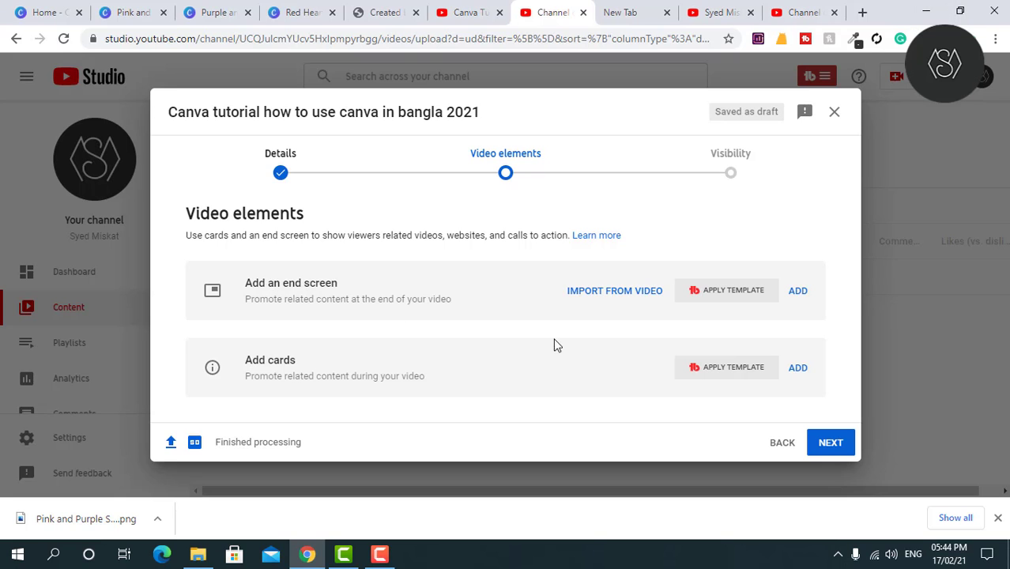
{"action": "left_click", "coordinate": [798, 292]}
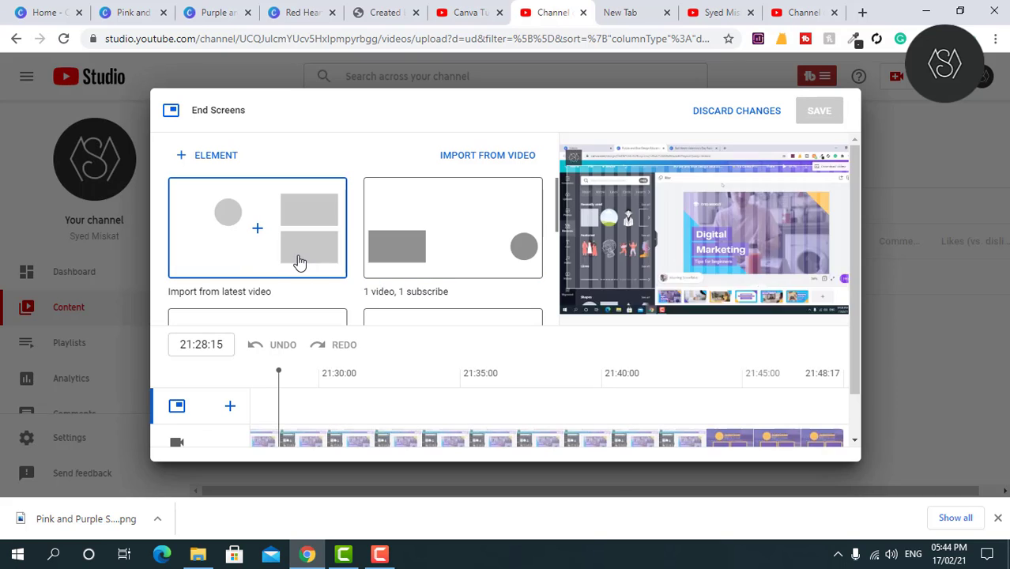
{"action": "left_click", "coordinate": [701, 382]}
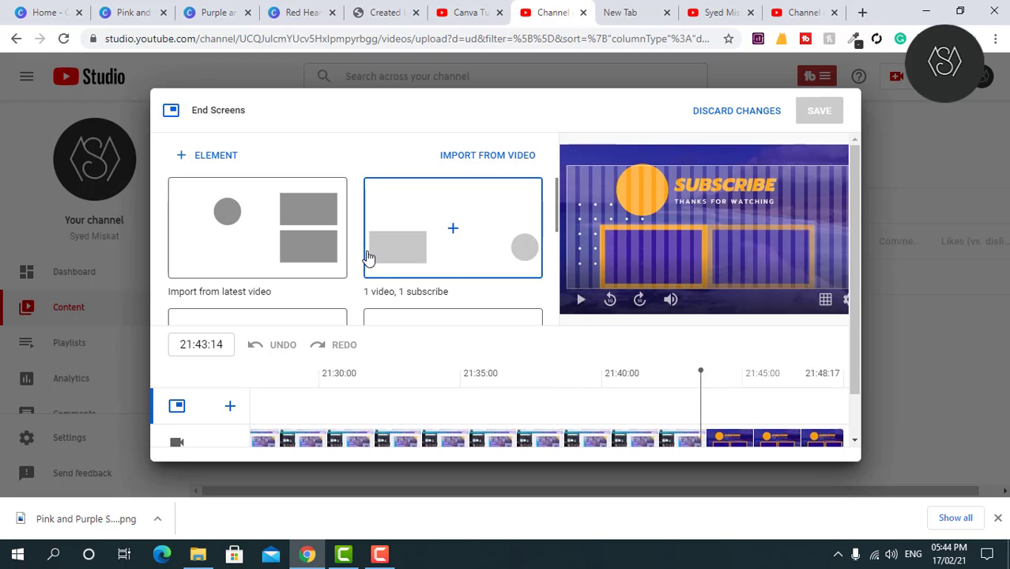
{"action": "left_click", "coordinate": [299, 229]}
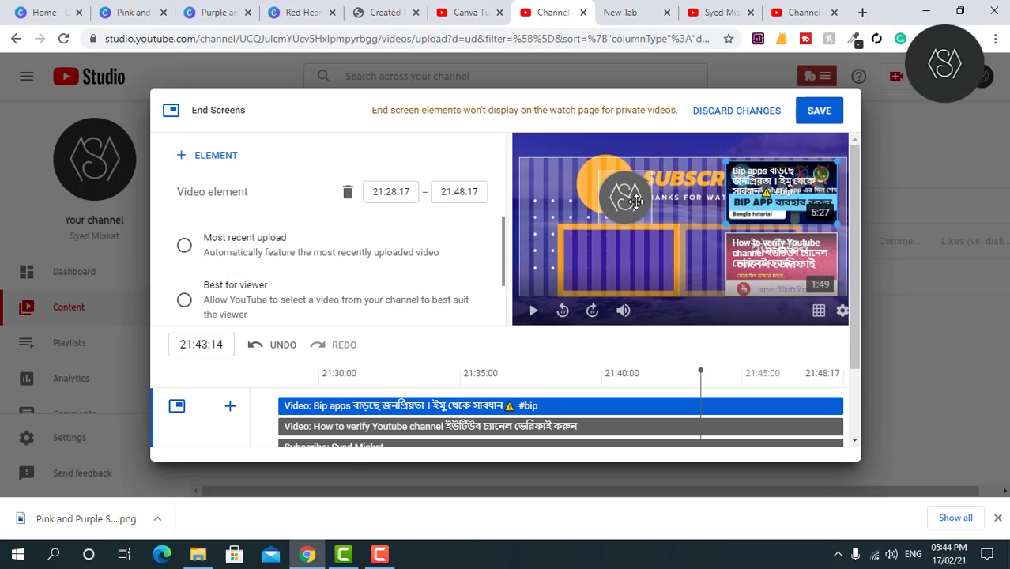
Step: Align the end screen's subscribe element with the orange circle of the outro, previewing at 21:43:03 and 21:42:27
{"action": "left_click", "coordinate": [619, 186]}
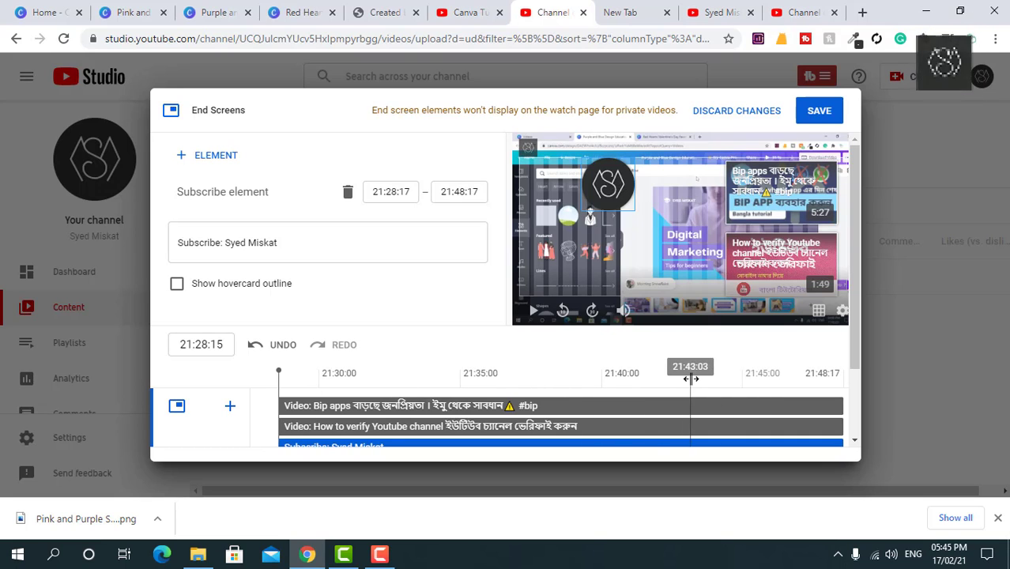
{"action": "left_click", "coordinate": [690, 378]}
{"action": "left_click_drag", "start_coordinate": [626, 197], "coordinate": [618, 189]}
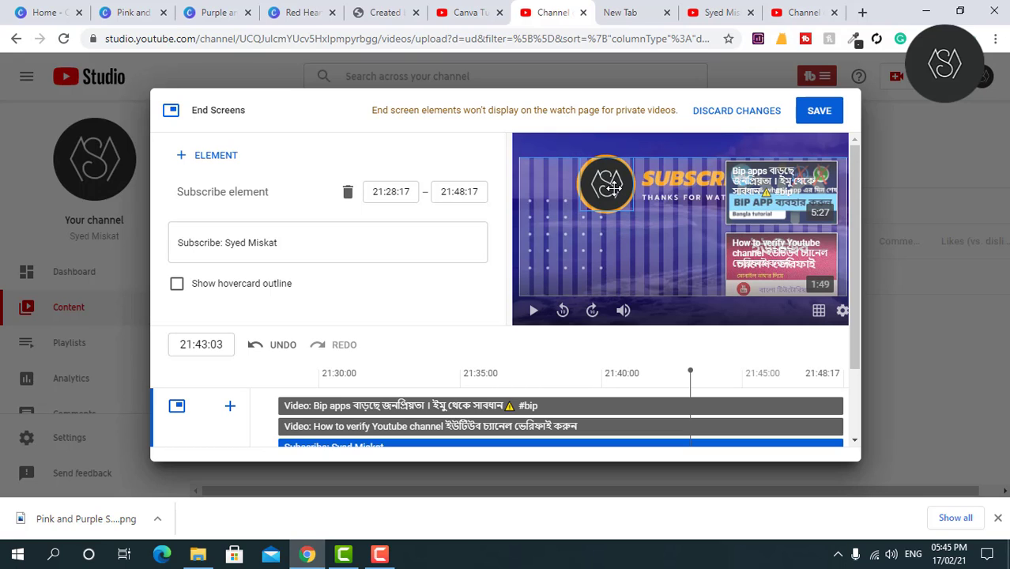
{"action": "left_click_drag", "start_coordinate": [613, 188], "coordinate": [613, 187]}
{"action": "key", "text": "Left"}
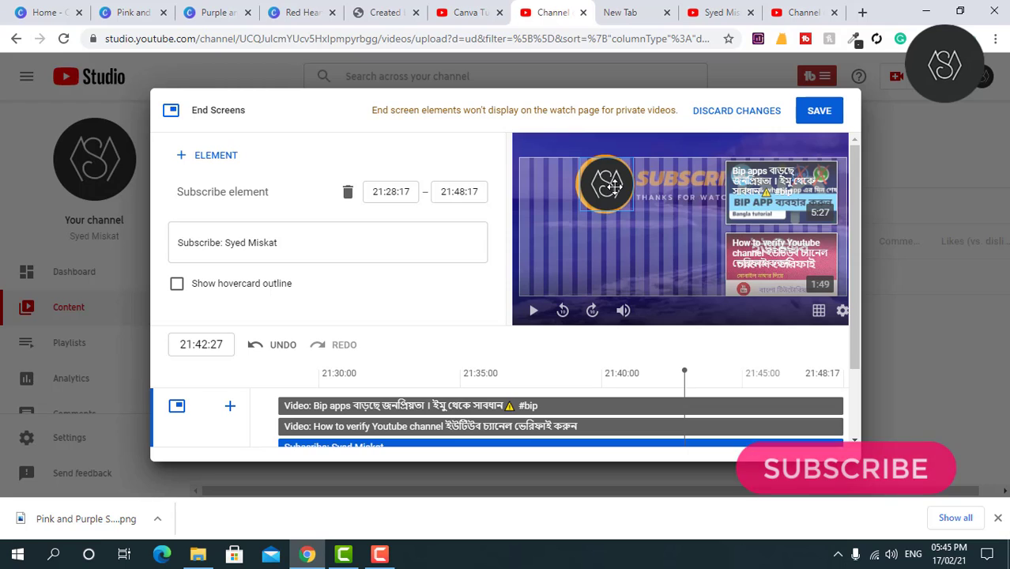
{"action": "left_click_drag", "start_coordinate": [615, 186], "coordinate": [613, 188]}
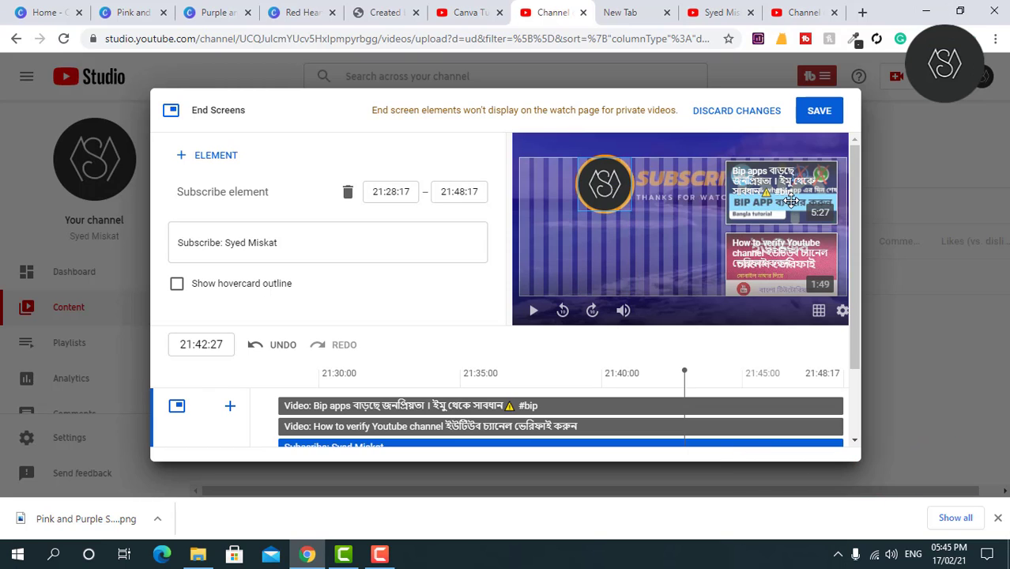
Step: Move the Bip apps video element into the outro's first orange frame and the YouTube verification video into the second
{"action": "left_click_drag", "start_coordinate": [790, 200], "coordinate": [701, 238]}
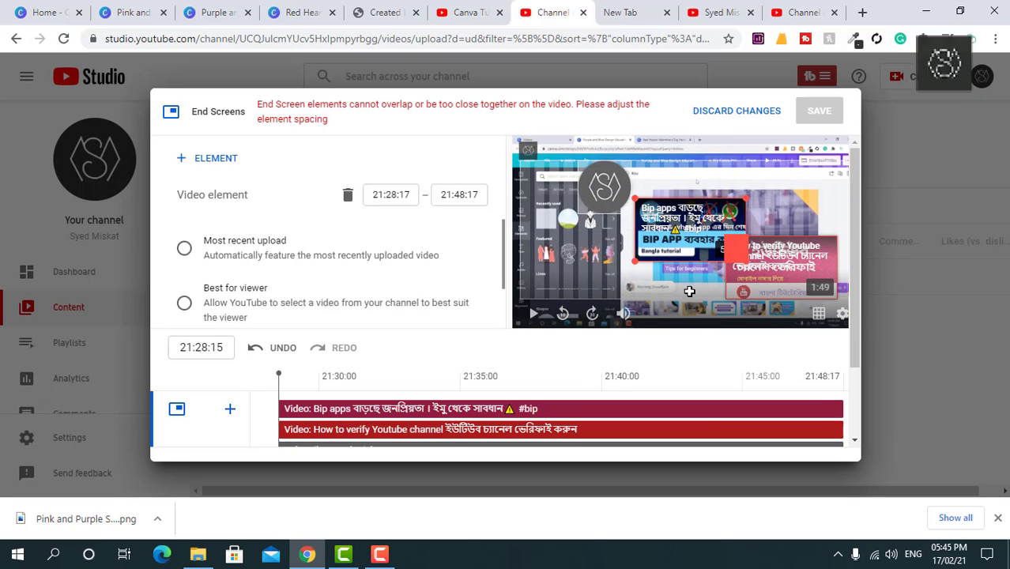
{"action": "left_click", "coordinate": [703, 392]}
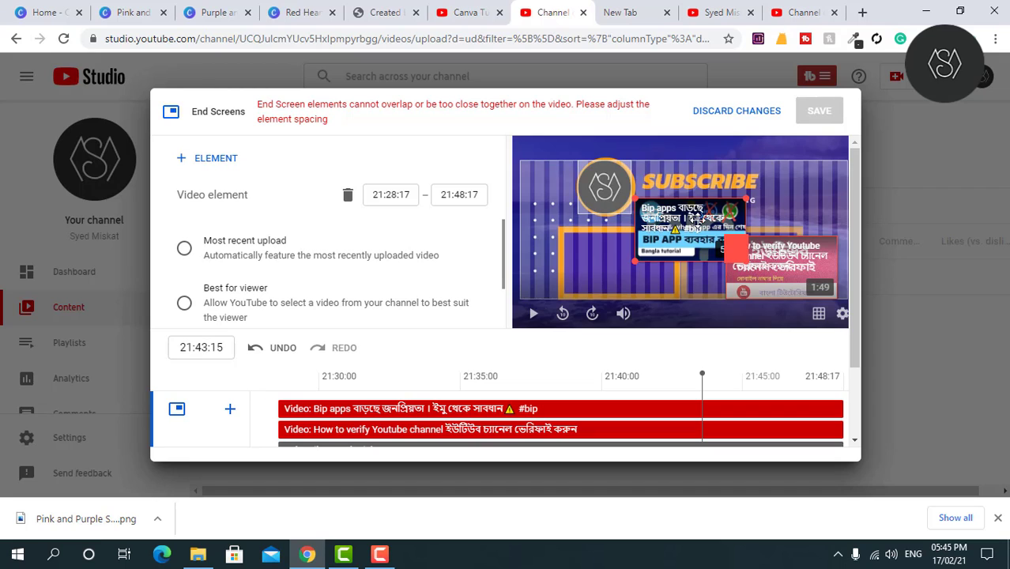
{"action": "left_click_drag", "start_coordinate": [696, 219], "coordinate": [627, 252]}
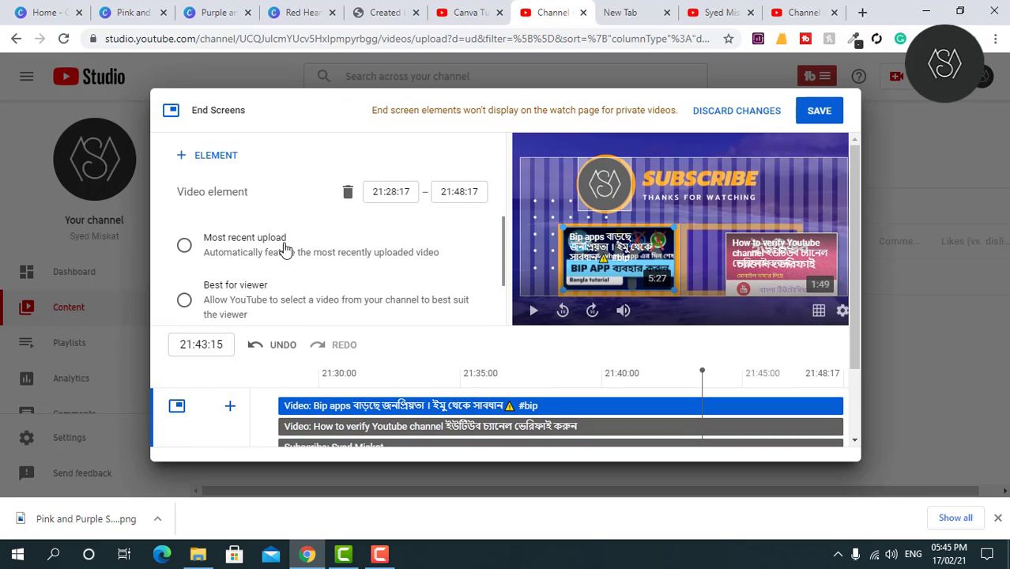
{"action": "left_click_drag", "start_coordinate": [759, 253], "coordinate": [732, 247]}
{"action": "left_click", "coordinate": [713, 401]}
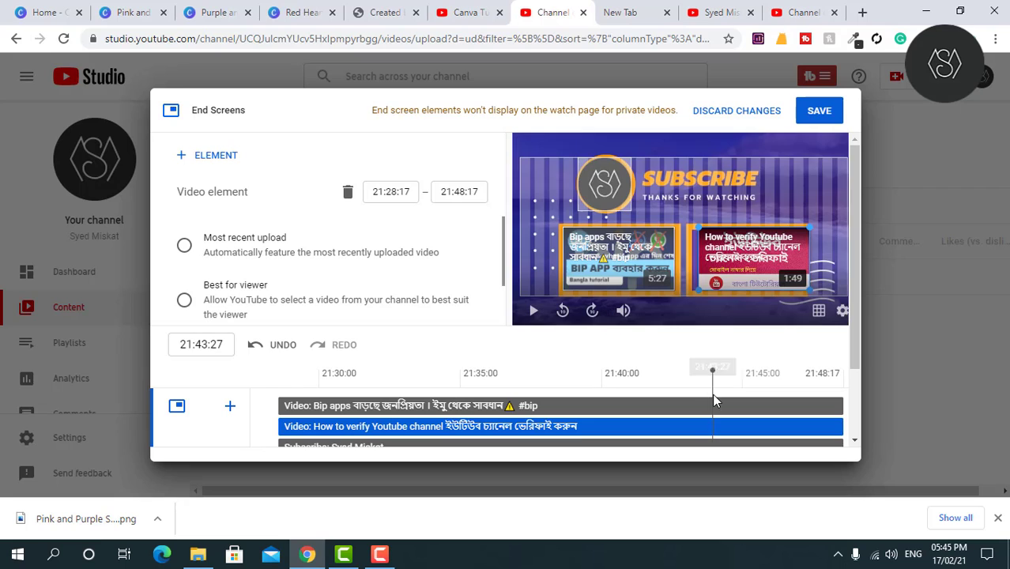
{"action": "left_click_drag", "start_coordinate": [730, 266], "coordinate": [739, 267]}
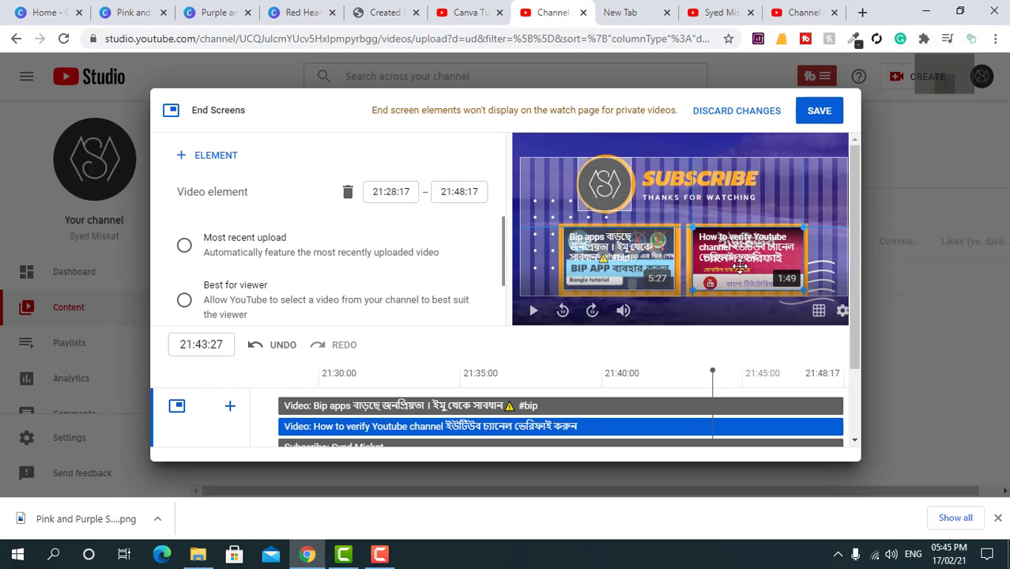
Step: Preview the outro at 21:44:18 and fine-tune the subscribe element's position inside the orange circle
{"action": "left_click", "coordinate": [625, 196]}
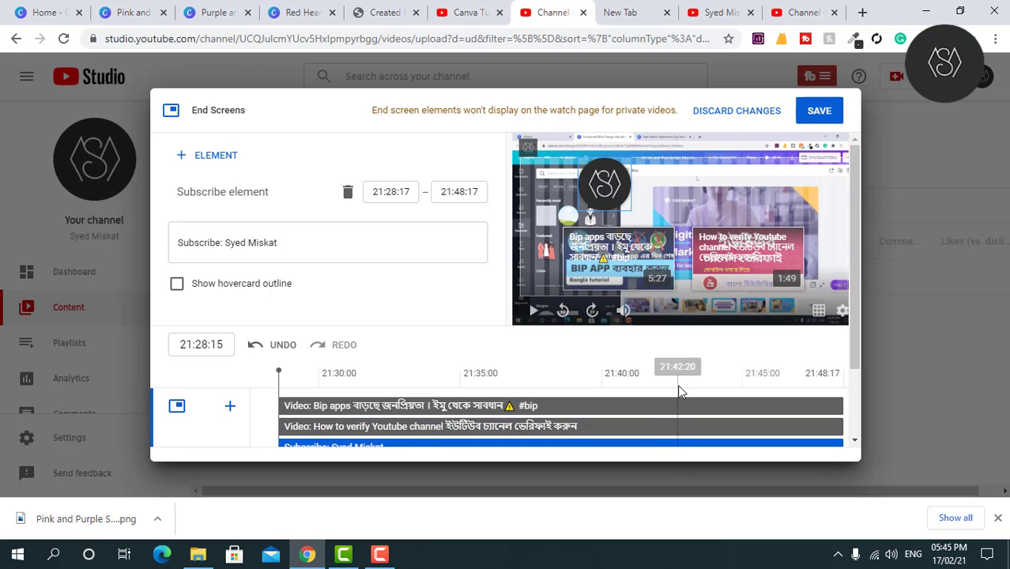
{"action": "left_click", "coordinate": [680, 391]}
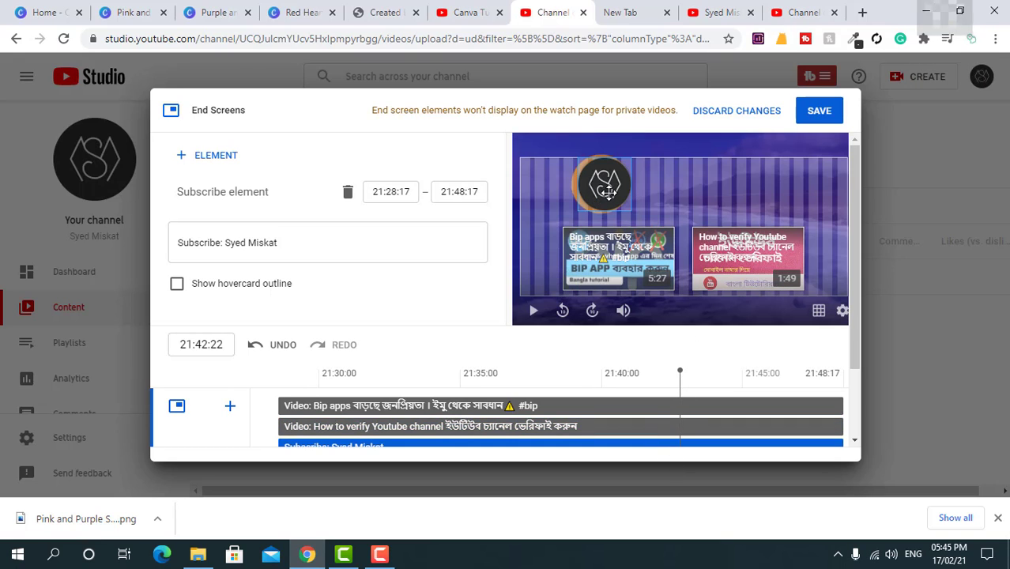
{"action": "left_click", "coordinate": [733, 387]}
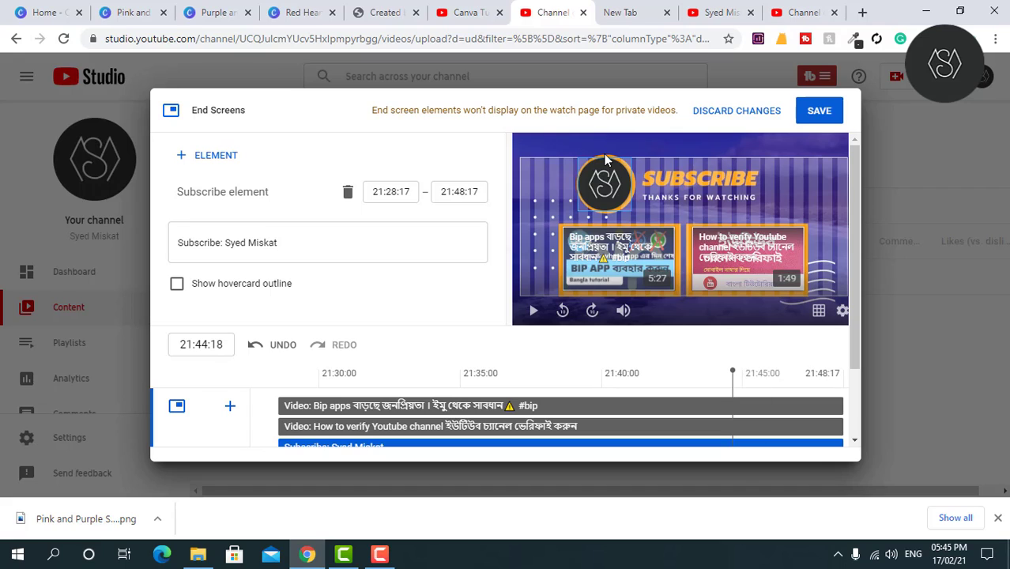
{"action": "left_click_drag", "start_coordinate": [602, 177], "coordinate": [604, 179]}
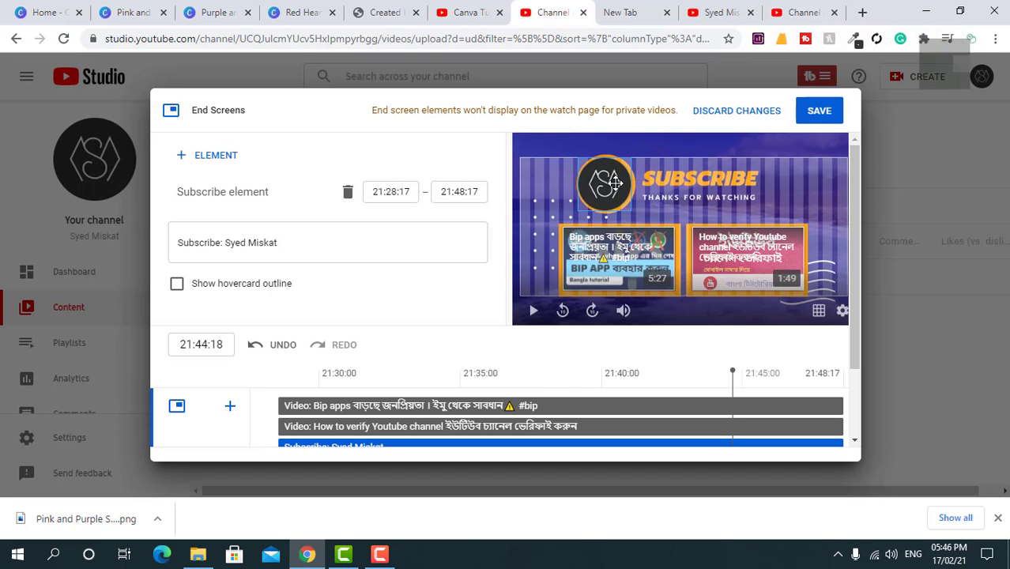
Step: Select the Bip apps video element and examine its content options: most recent upload, best for viewer and specific video
{"action": "left_click", "coordinate": [605, 249]}
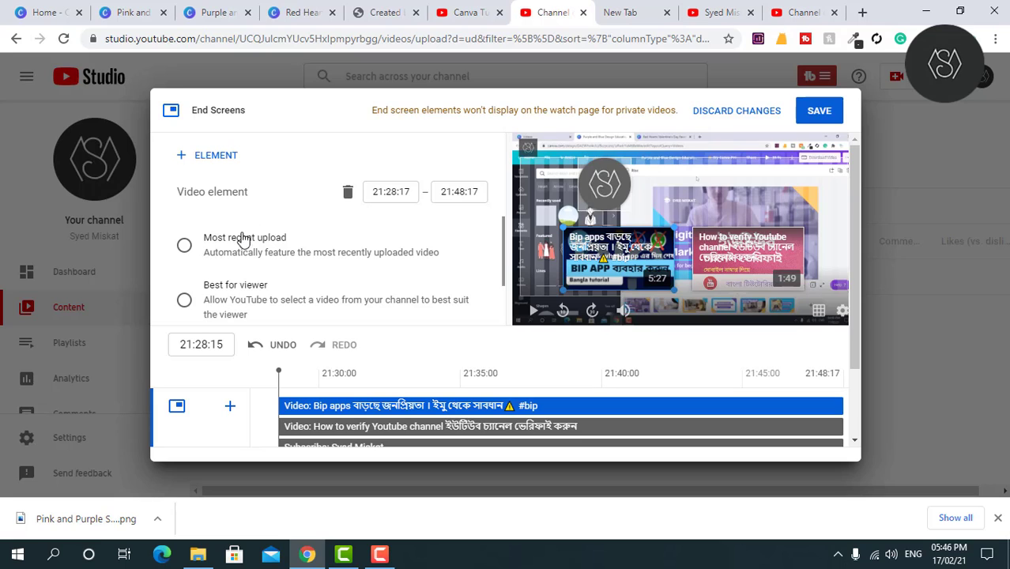
{"action": "scroll", "coordinate": [283, 302], "scroll_direction": "down", "scroll_amount": 1}
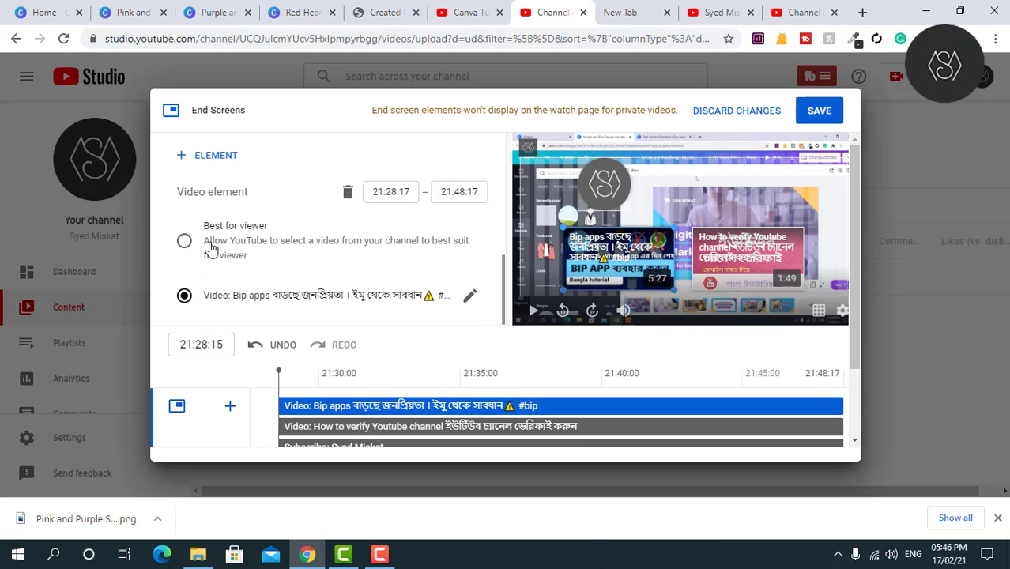
{"action": "scroll", "coordinate": [235, 248], "scroll_direction": "up", "scroll_amount": 1}
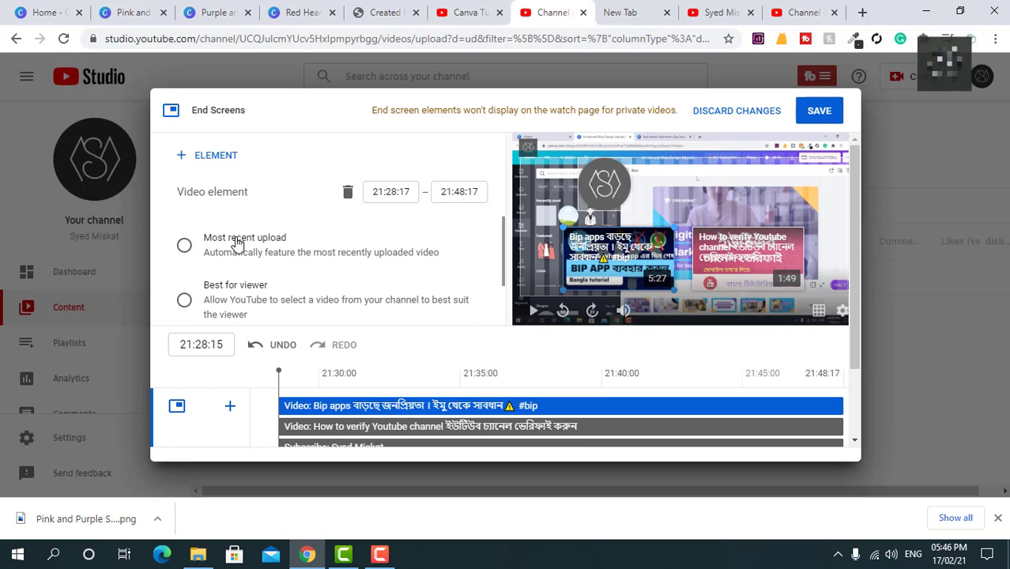
{"action": "scroll", "coordinate": [235, 245], "scroll_direction": "down", "scroll_amount": 1}
{"action": "scroll", "coordinate": [248, 232], "scroll_direction": "up", "scroll_amount": 1}
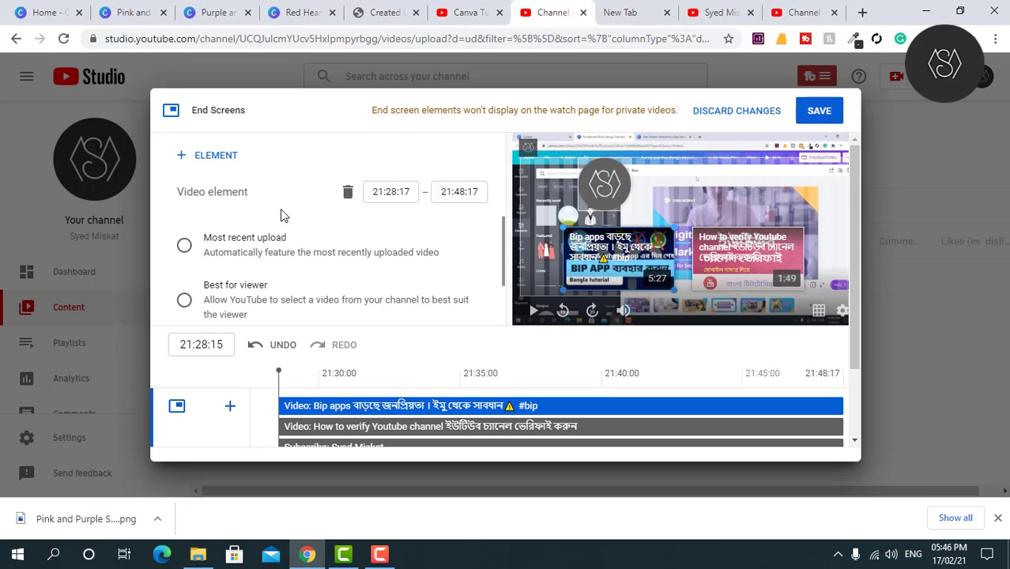
{"action": "scroll", "coordinate": [214, 288], "scroll_direction": "down", "scroll_amount": 1}
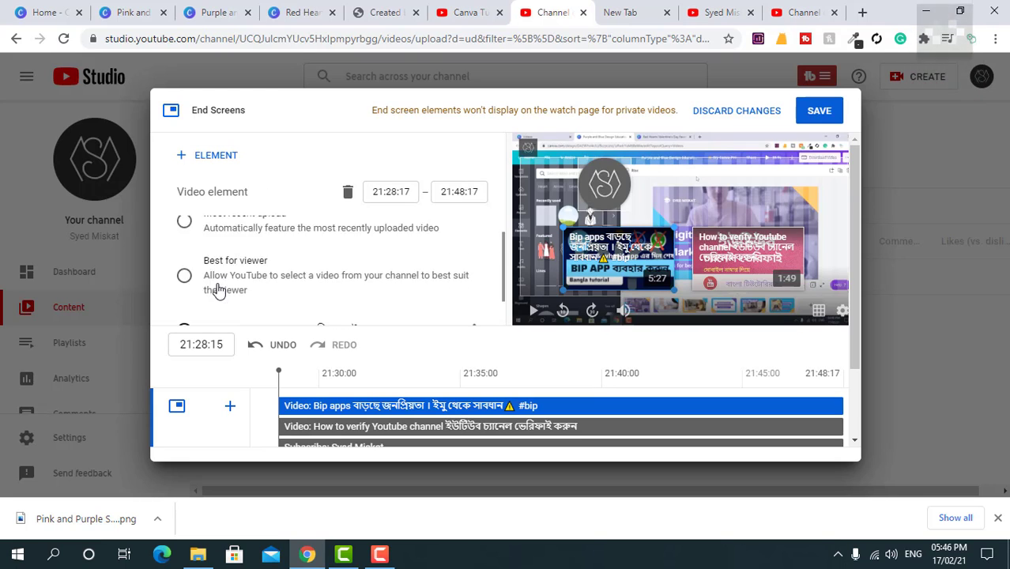
{"action": "scroll", "coordinate": [217, 296], "scroll_direction": "up", "scroll_amount": 1}
Step: Add a third video element to the end screen and delete it again
{"action": "left_click", "coordinate": [230, 406]}
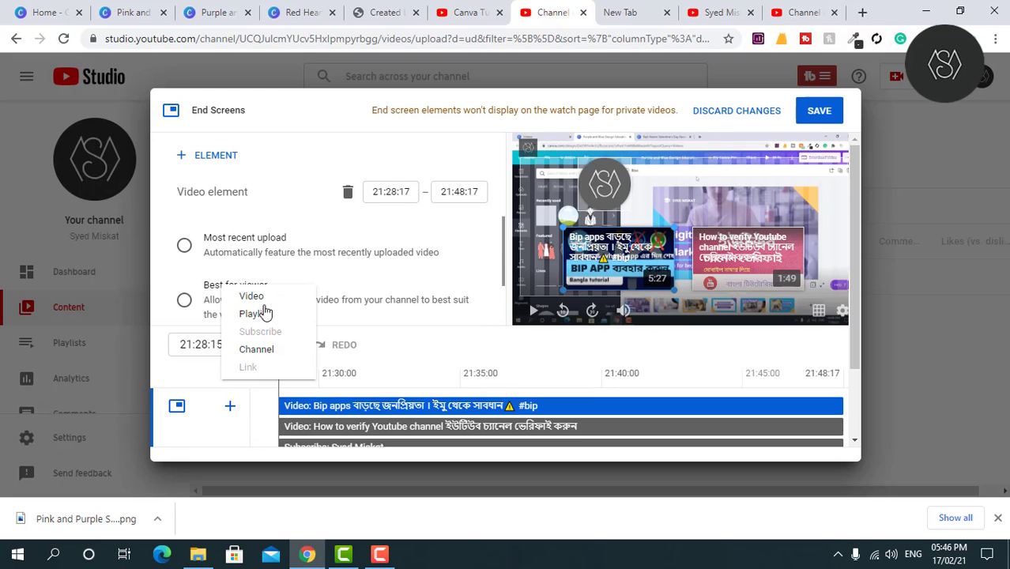
{"action": "left_click", "coordinate": [254, 296]}
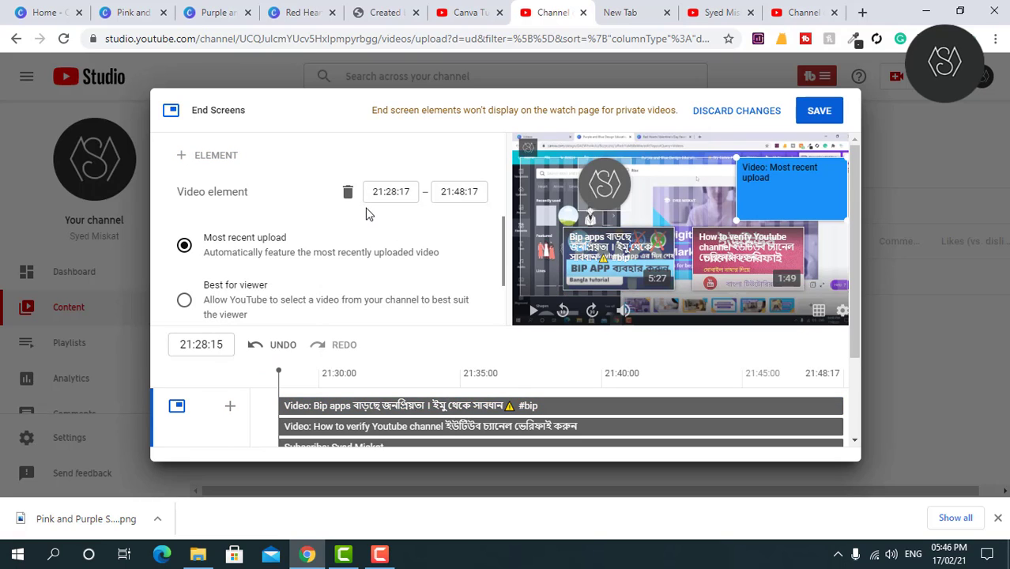
{"action": "key", "text": "Delete"}
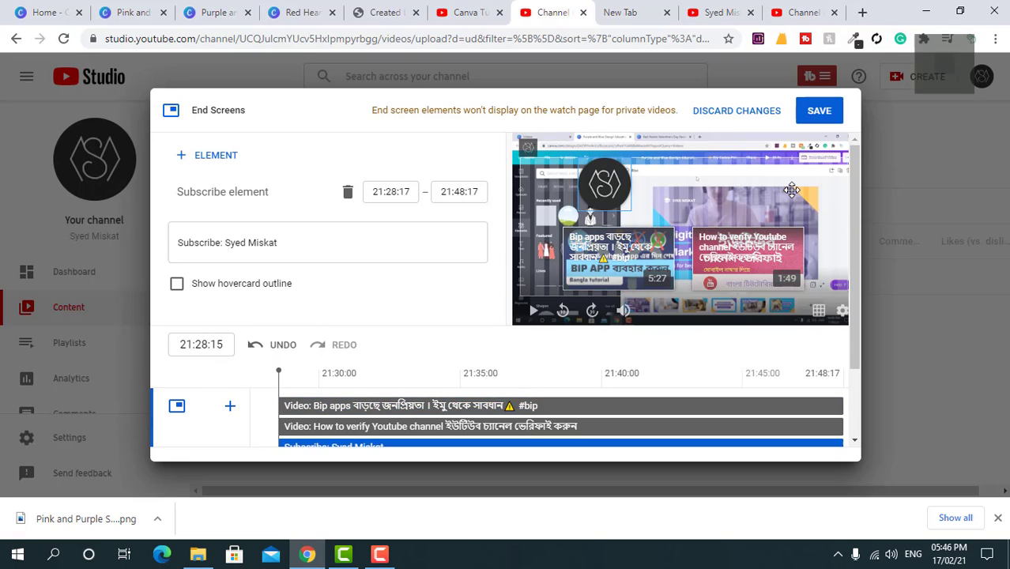
Step: Replace the Bip apps video in the end screen with "Canva Tutorial | How to Use Canva in Bangla 2021" and save the end screen
{"action": "left_click", "coordinate": [629, 255]}
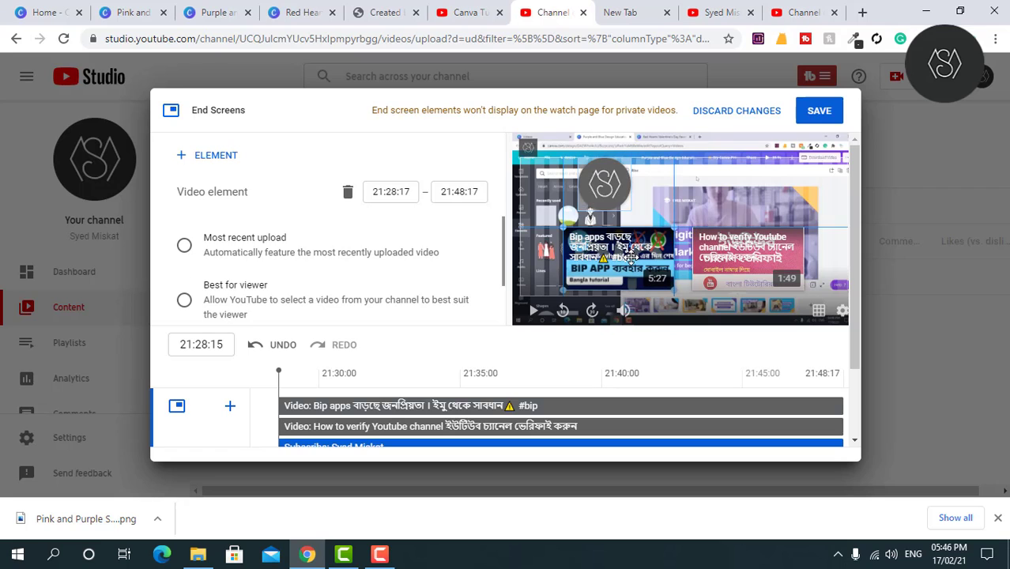
{"action": "scroll", "coordinate": [212, 244], "scroll_direction": "down", "scroll_amount": 1}
{"action": "scroll", "coordinate": [211, 243], "scroll_direction": "up", "scroll_amount": 1}
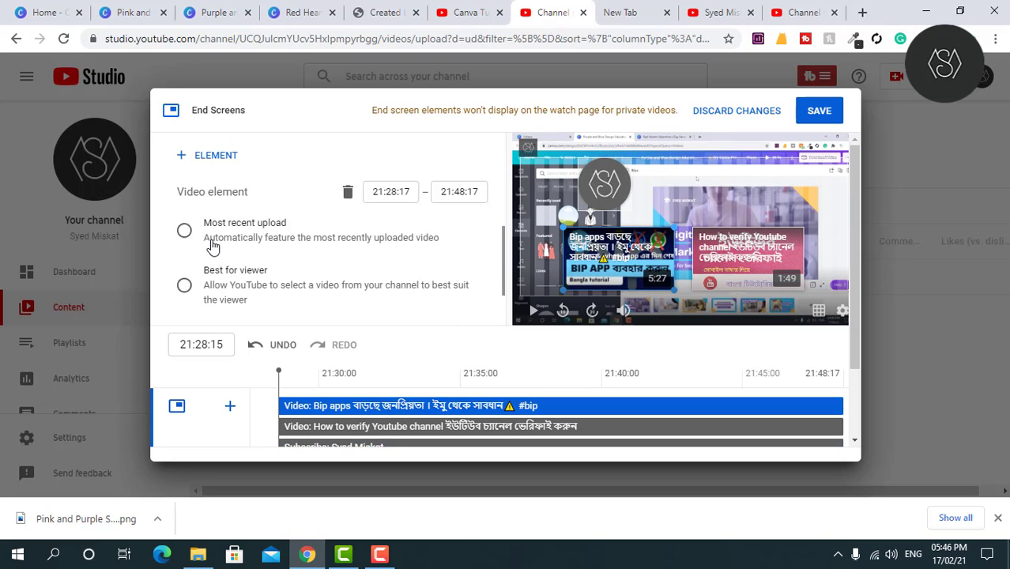
{"action": "scroll", "coordinate": [212, 243], "scroll_direction": "down", "scroll_amount": 1}
{"action": "scroll", "coordinate": [211, 243], "scroll_direction": "up", "scroll_amount": 1}
{"action": "scroll", "coordinate": [390, 278], "scroll_direction": "down", "scroll_amount": 1}
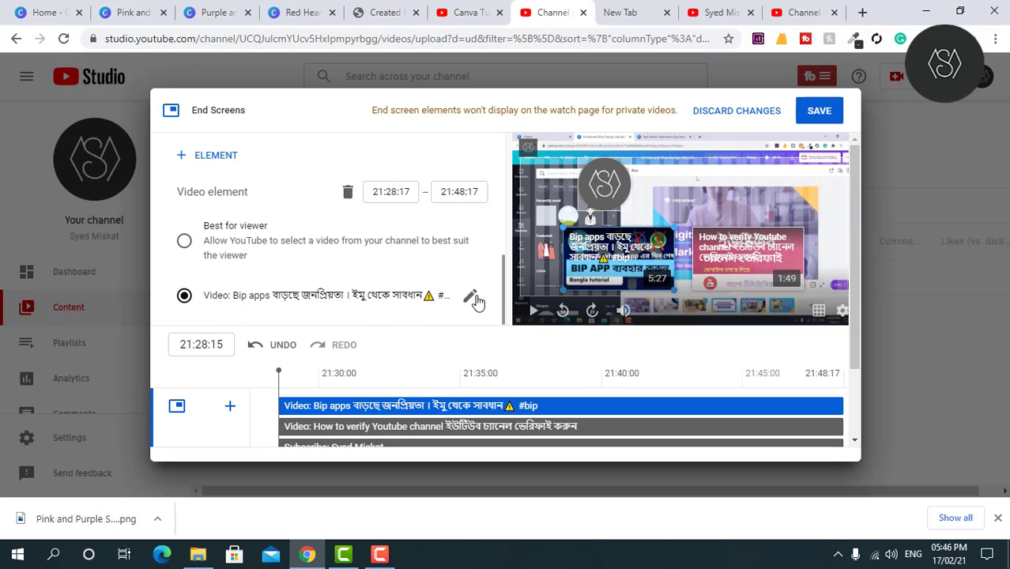
{"action": "left_click", "coordinate": [471, 297]}
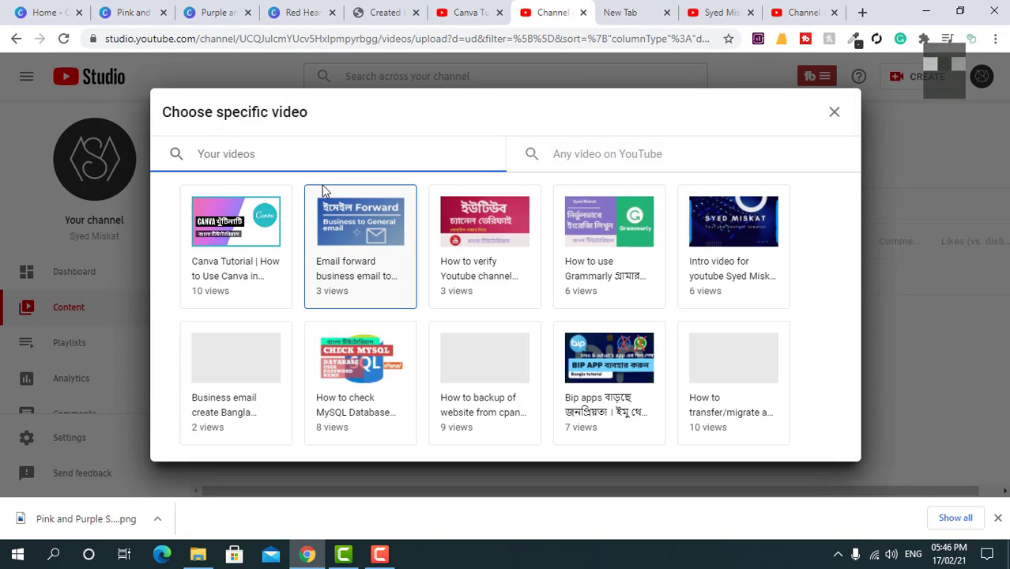
{"action": "left_click", "coordinate": [233, 237]}
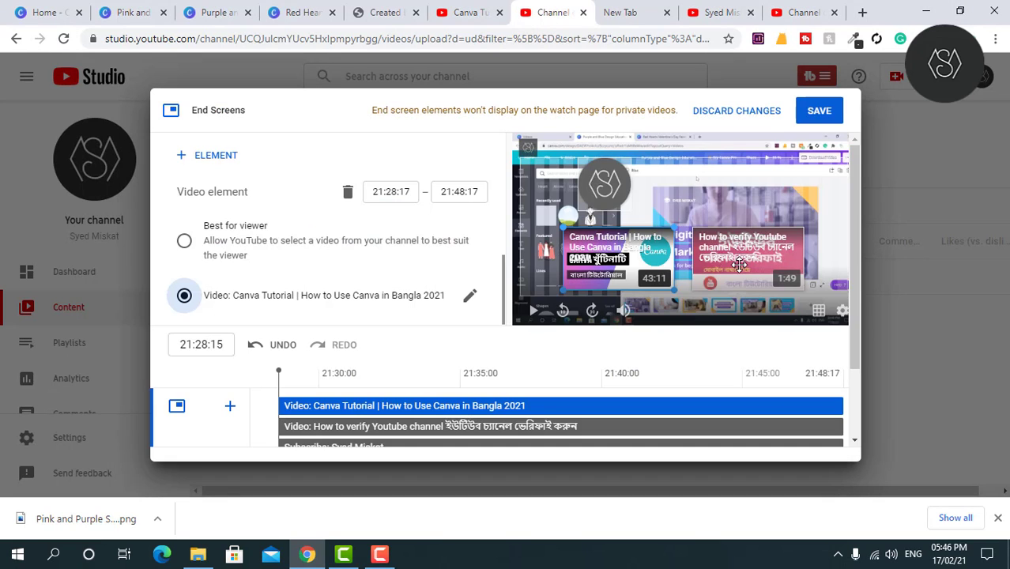
{"action": "left_click", "coordinate": [739, 266]}
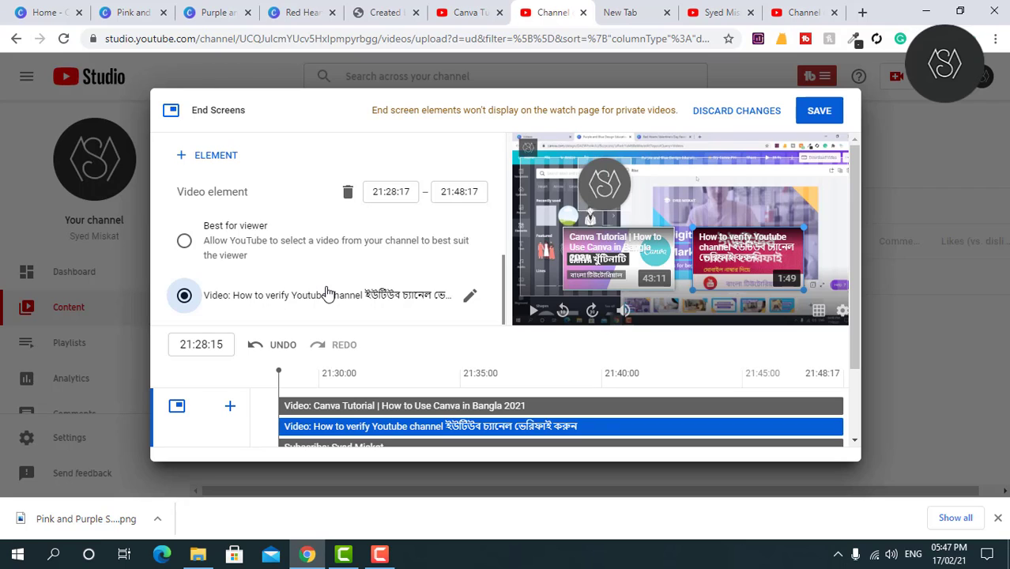
{"action": "left_click", "coordinate": [816, 115]}
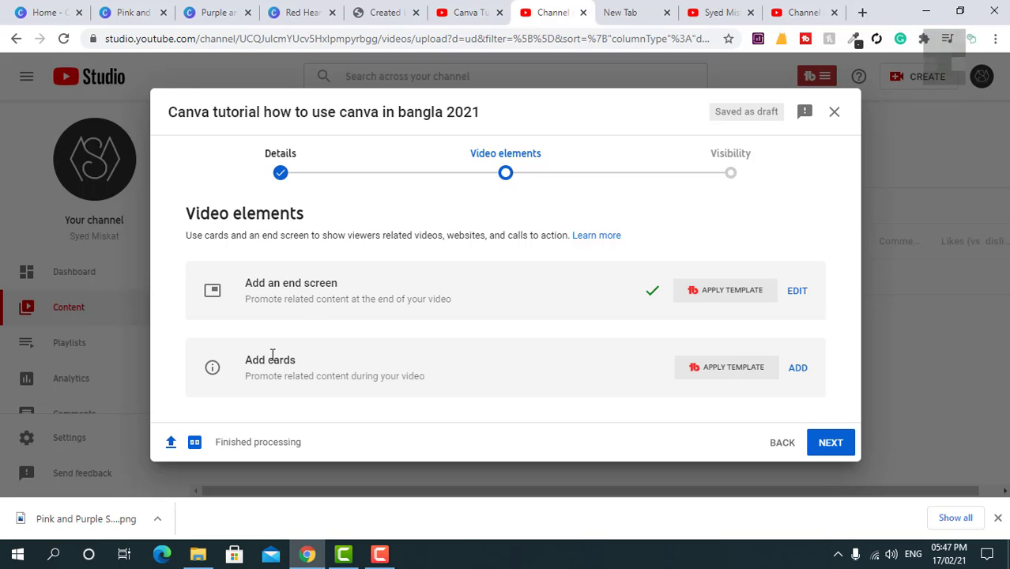
Step: Start adding cards and place a video card for "Canva Tutorial | How to Use Canva in Bangla 2021" at 04:44:17
{"action": "left_click", "coordinate": [798, 368]}
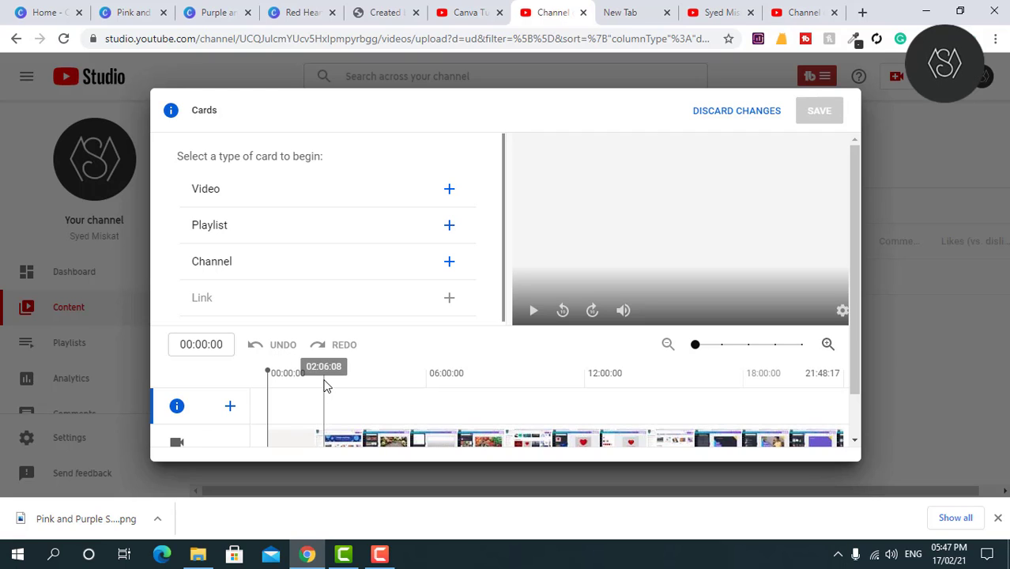
{"action": "left_click", "coordinate": [997, 518]}
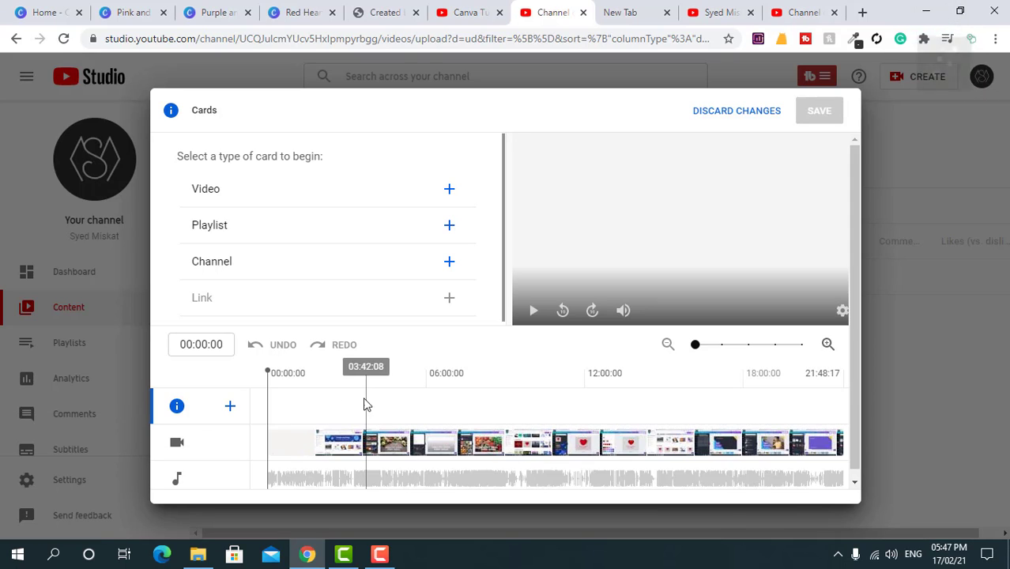
{"action": "left_click", "coordinate": [428, 391]}
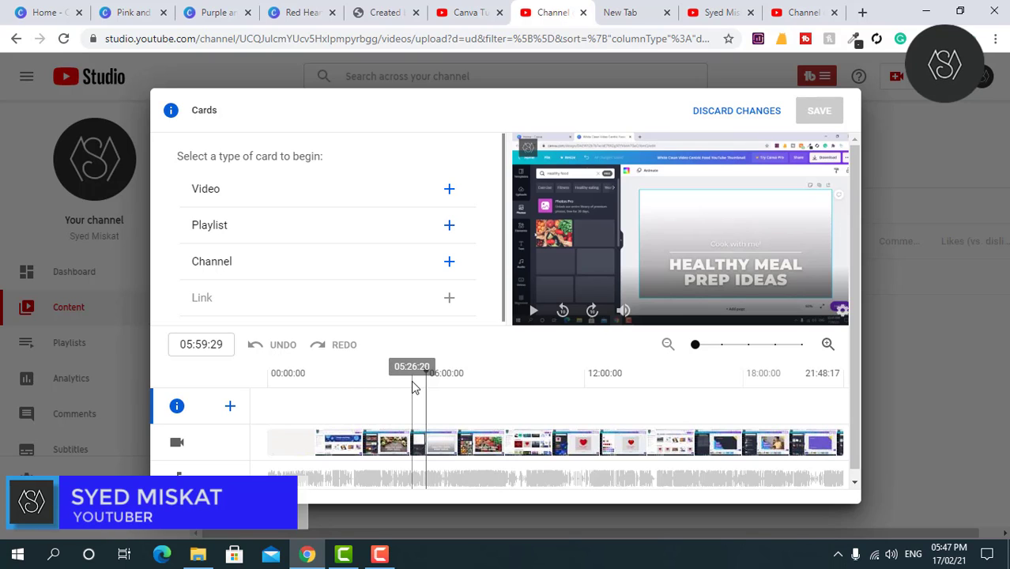
{"action": "left_click", "coordinate": [394, 380]}
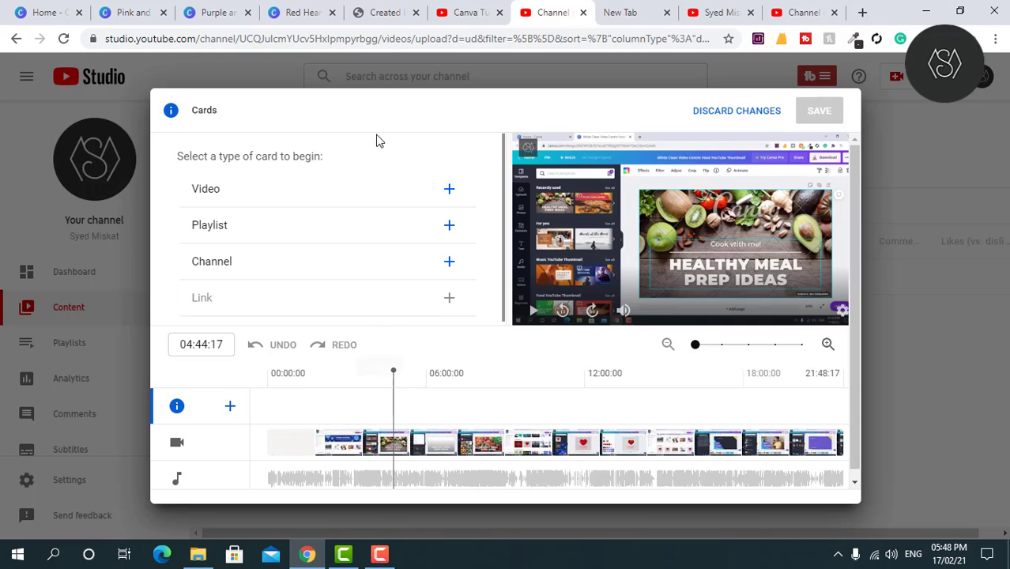
{"action": "left_click", "coordinate": [449, 191]}
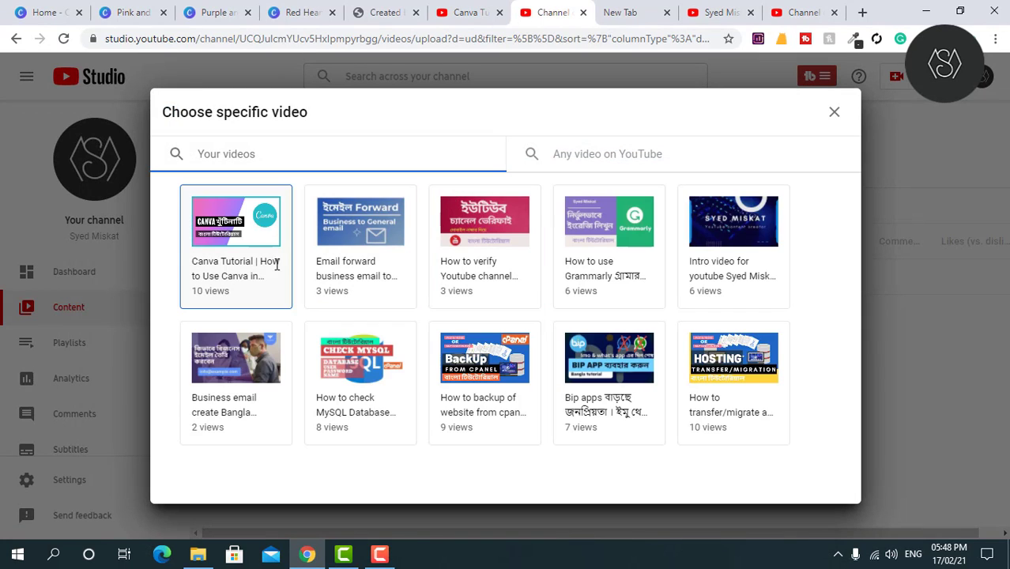
{"action": "left_click", "coordinate": [234, 229]}
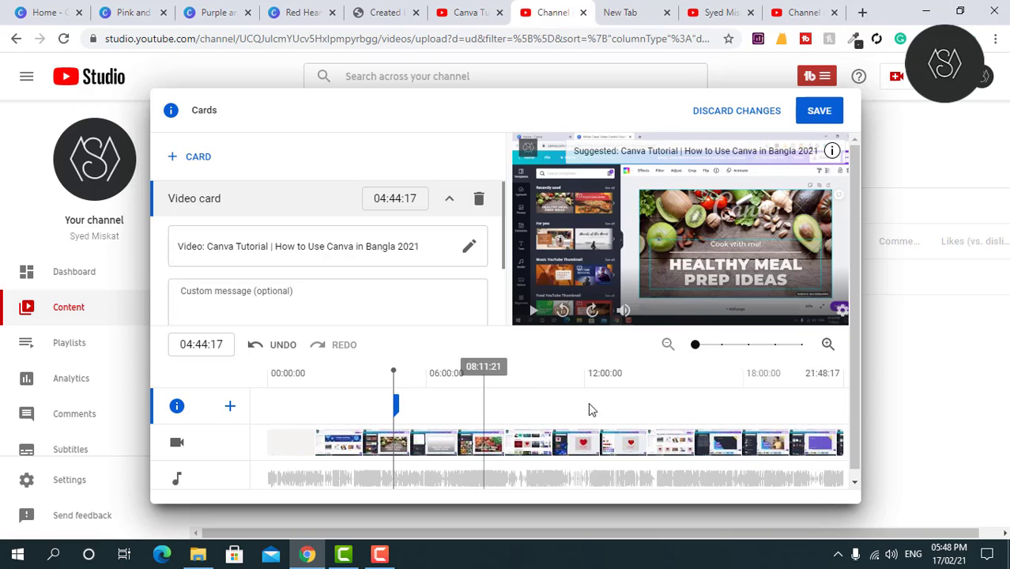
Step: Add a second video card at 14:57:18 featuring the "How to verify Youtube channel" video
{"action": "left_click", "coordinate": [664, 401]}
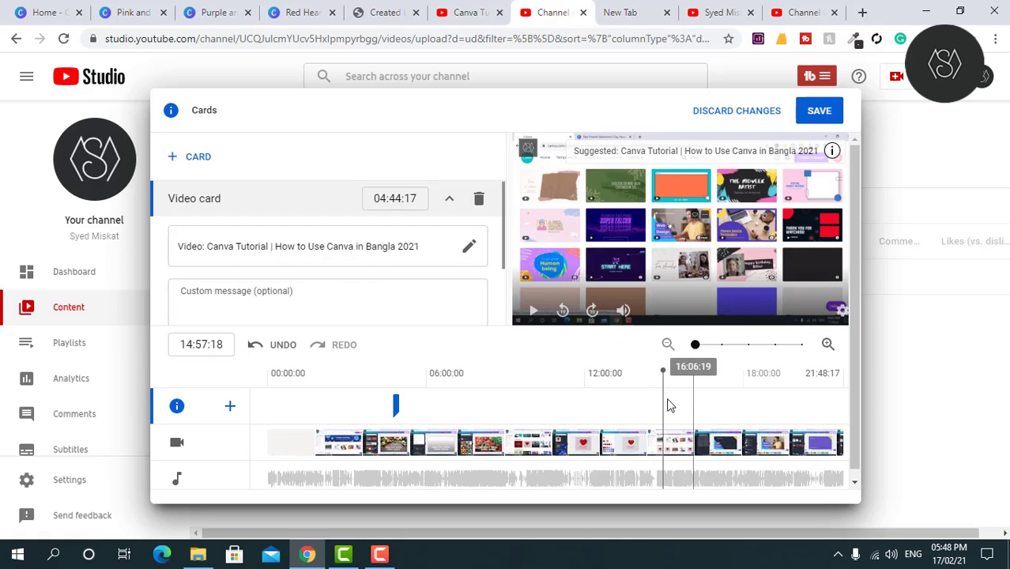
{"action": "left_click", "coordinate": [229, 407]}
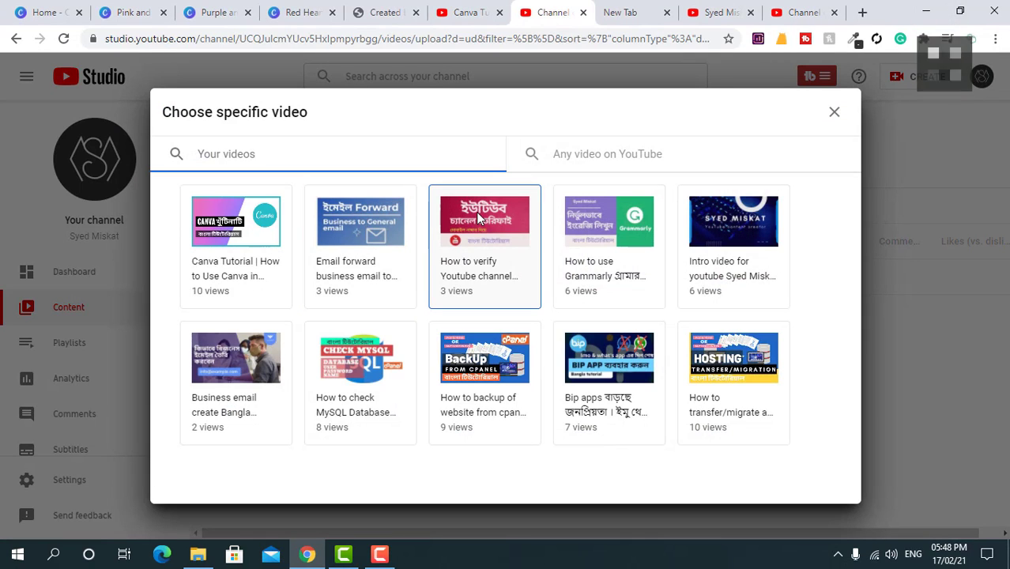
{"action": "left_click", "coordinate": [476, 212]}
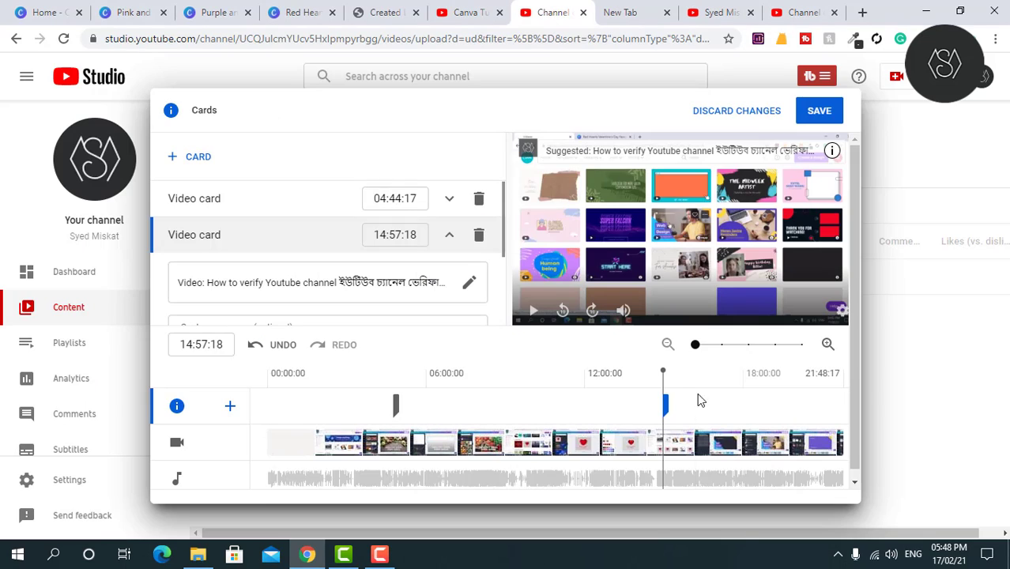
Step: Add a third video card at 20:04:03 featuring the WordPress site transfer/migration video and save the cards
{"action": "left_click", "coordinate": [795, 401]}
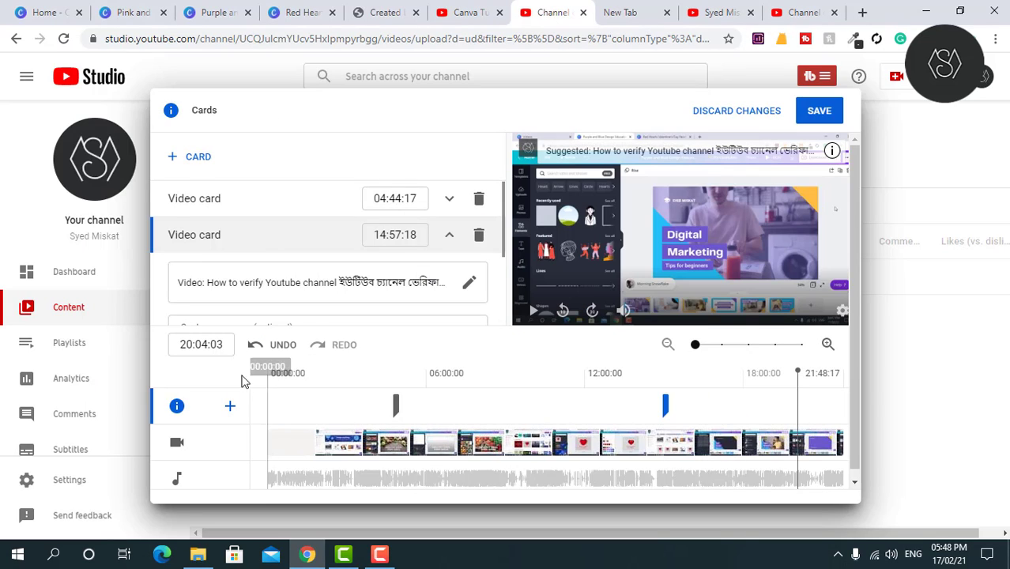
{"action": "left_click", "coordinate": [231, 407]}
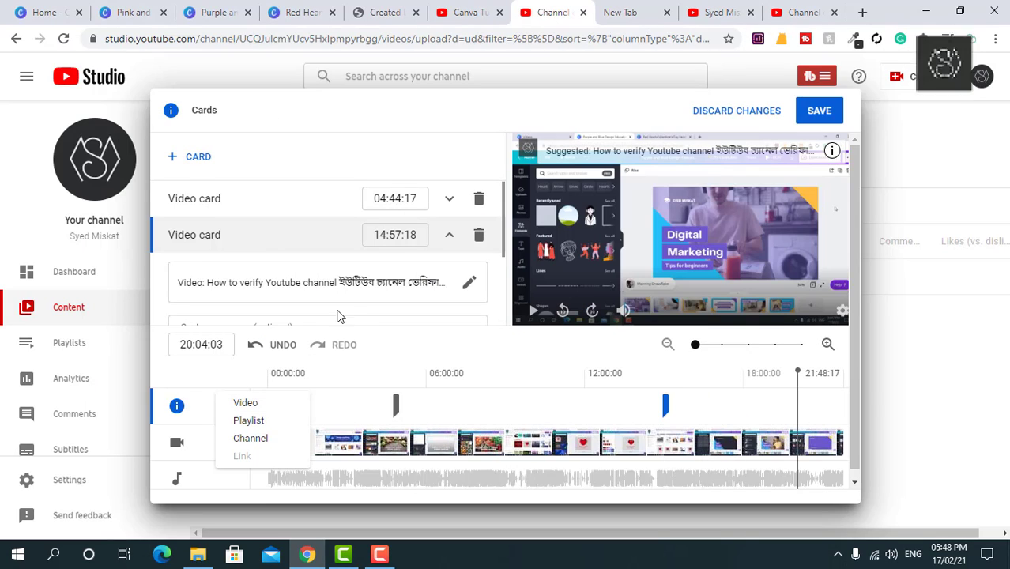
{"action": "left_click", "coordinate": [245, 403]}
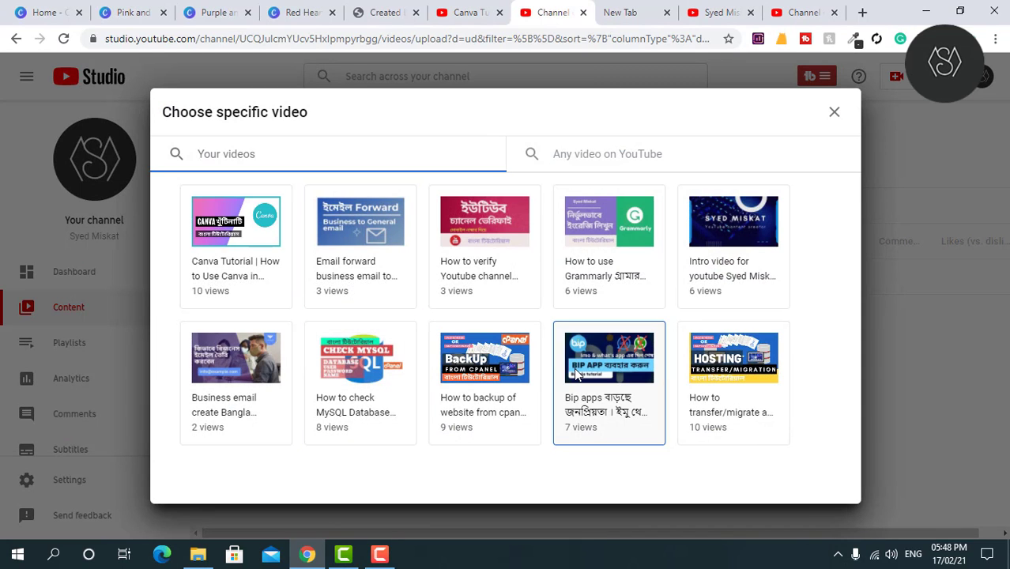
{"action": "left_click", "coordinate": [721, 377]}
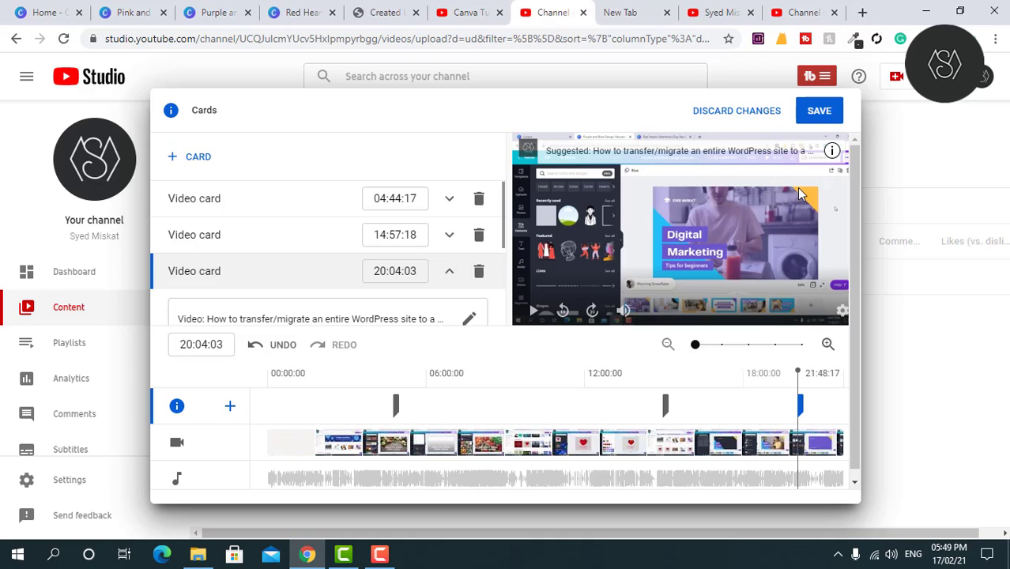
{"action": "left_click", "coordinate": [820, 113]}
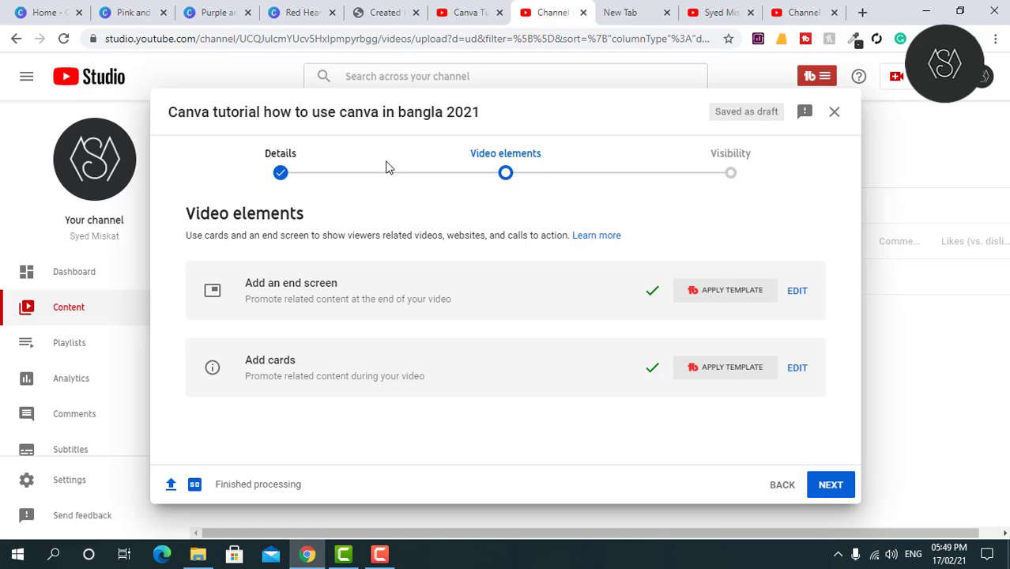
Step: Set the video's visibility to Public, publish it and dismiss the published-video dialog
{"action": "left_click", "coordinate": [830, 484]}
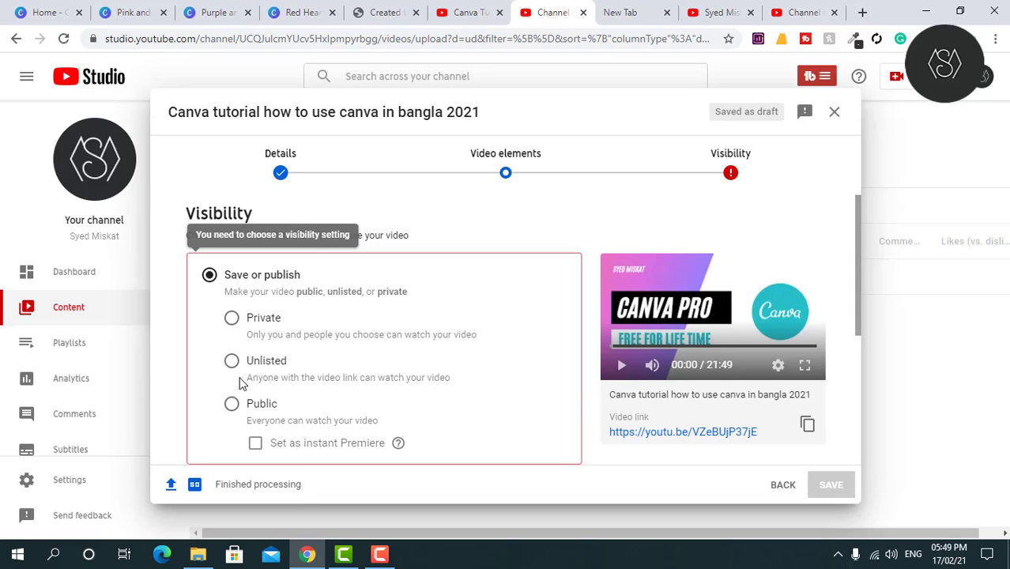
{"action": "left_click", "coordinate": [233, 404]}
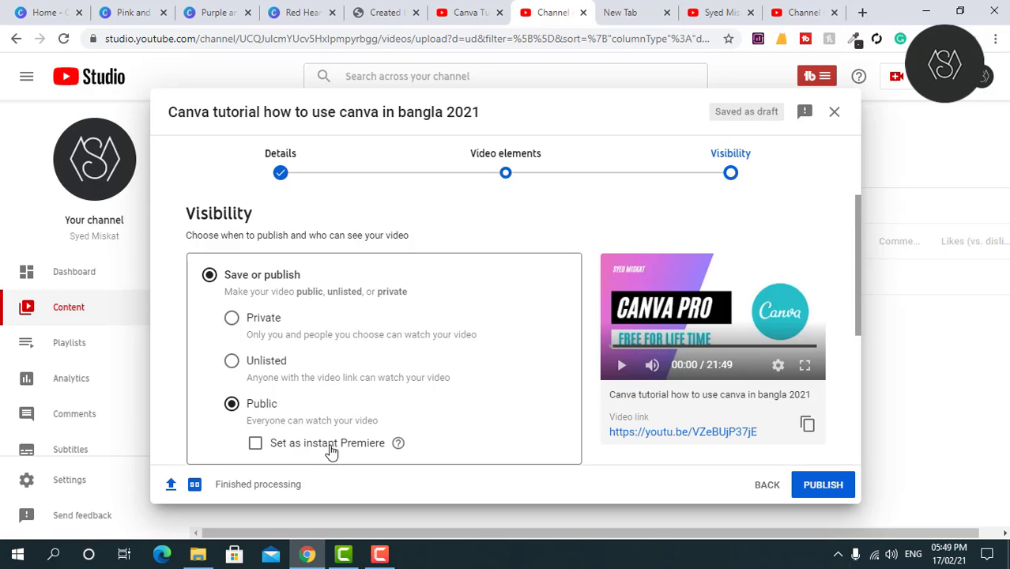
{"action": "left_click", "coordinate": [825, 486]}
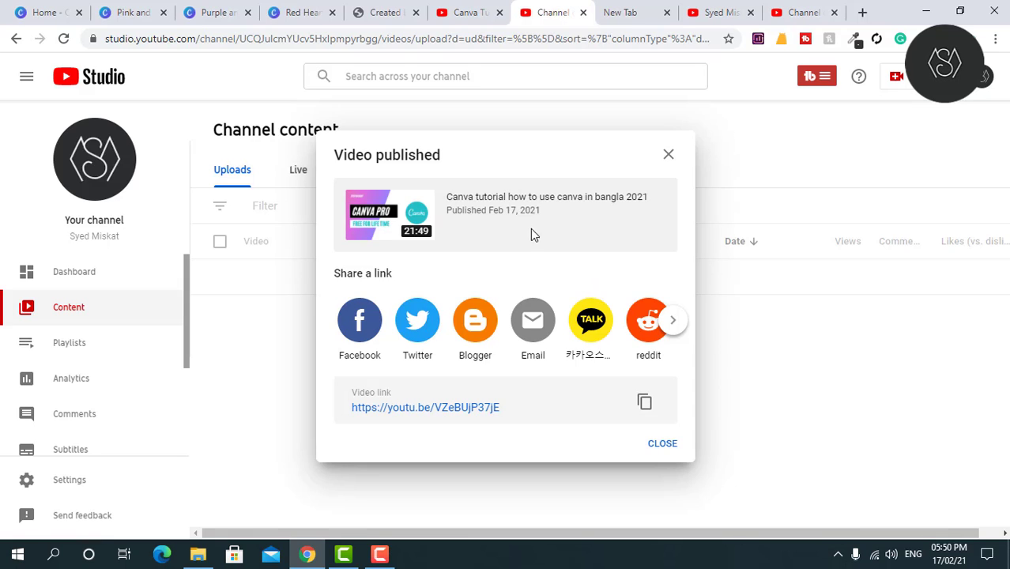
{"action": "left_click", "coordinate": [669, 447]}
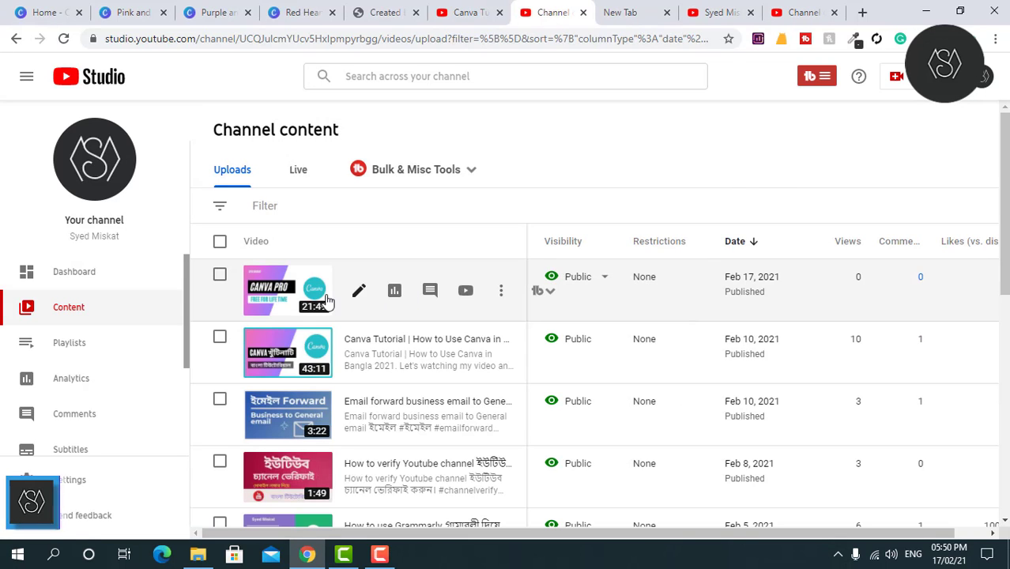
Step: Open the newly published Canva Pro video's watch page through its details and examine its TubeBuddy SEO score breakdown
{"action": "left_click", "coordinate": [294, 297]}
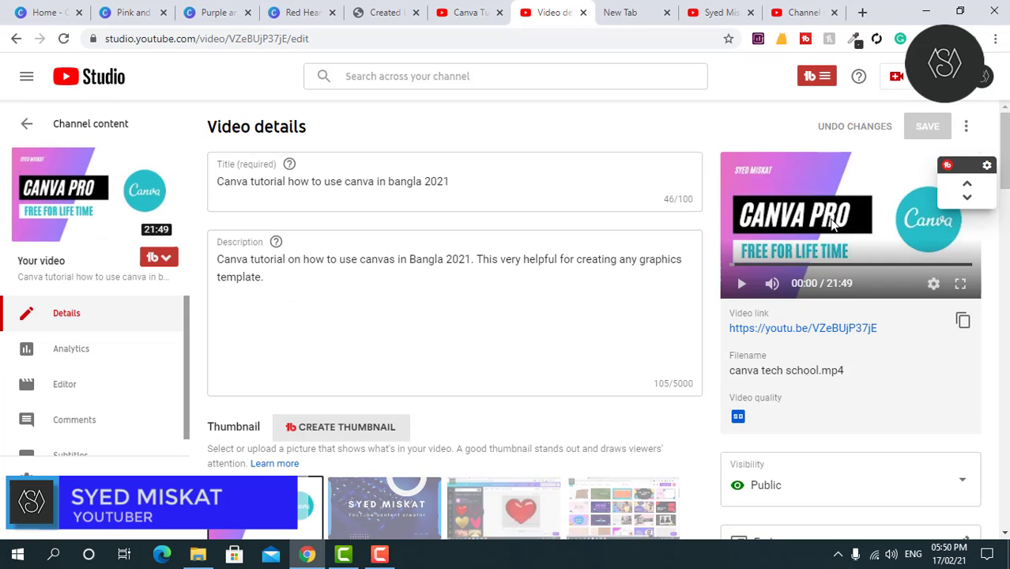
{"action": "left_click", "coordinate": [774, 330]}
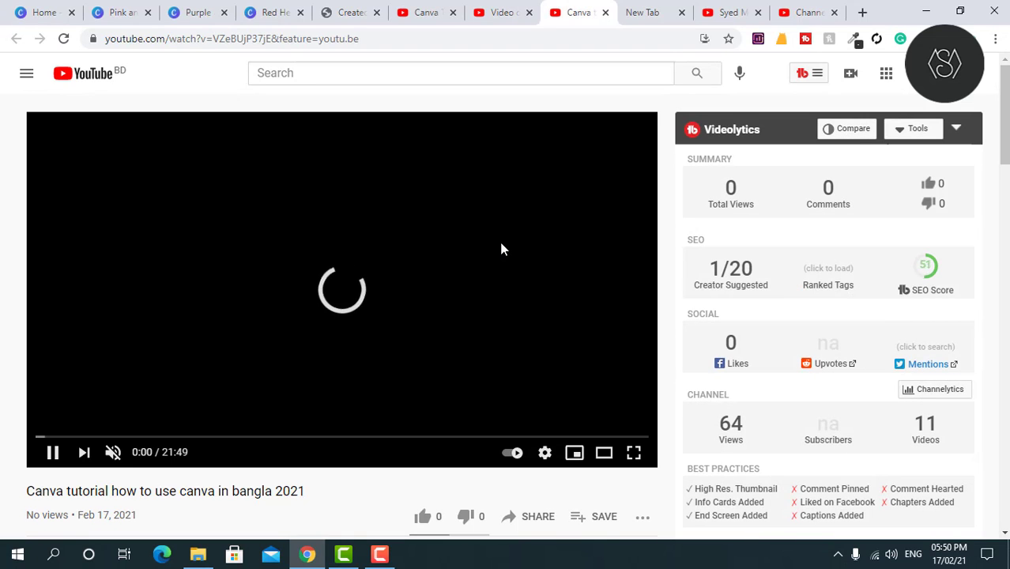
{"action": "mouse_move", "coordinate": [909, 273]}
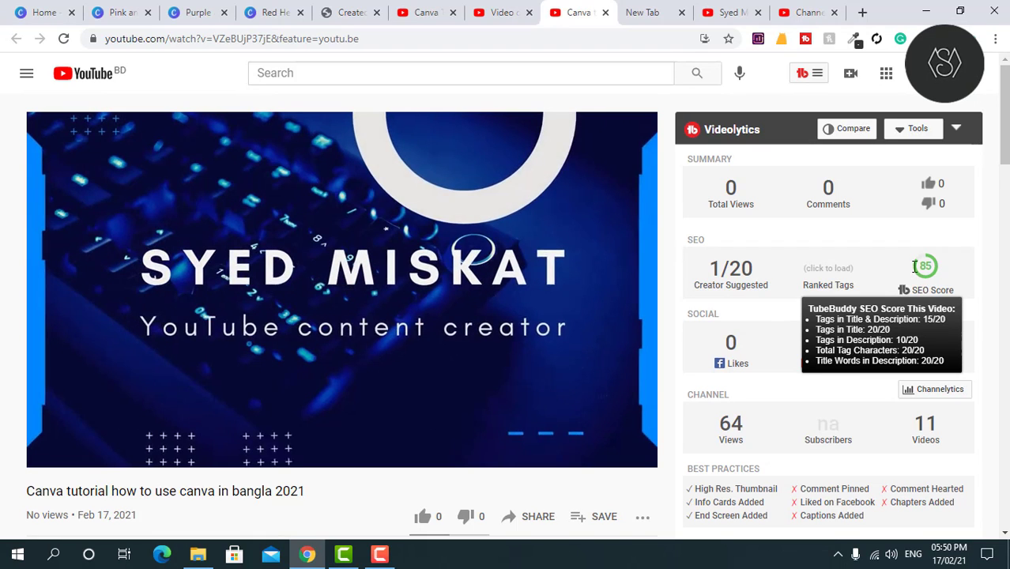
{"action": "scroll", "coordinate": [885, 431], "scroll_direction": "down", "scroll_amount": 1}
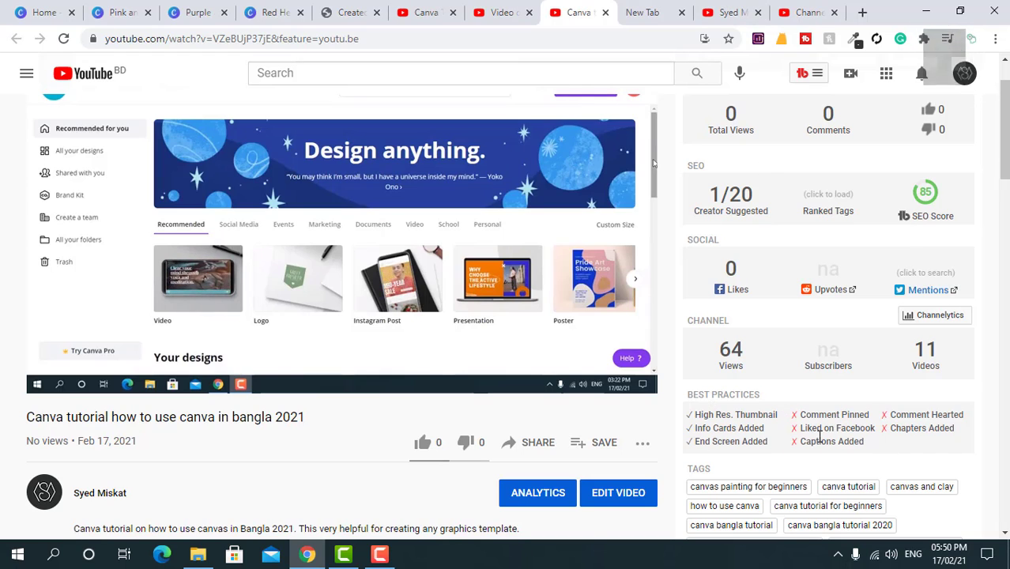
Step: Load the video's ranked tags in Videolytics and review the search ranking of each tag
{"action": "mouse_move", "coordinate": [930, 200]}
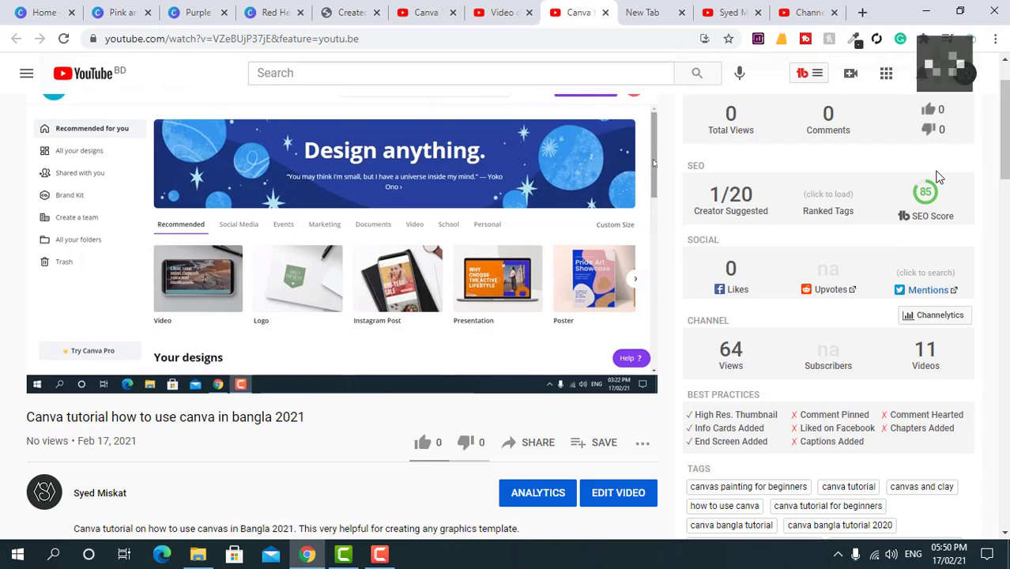
{"action": "mouse_move", "coordinate": [820, 211]}
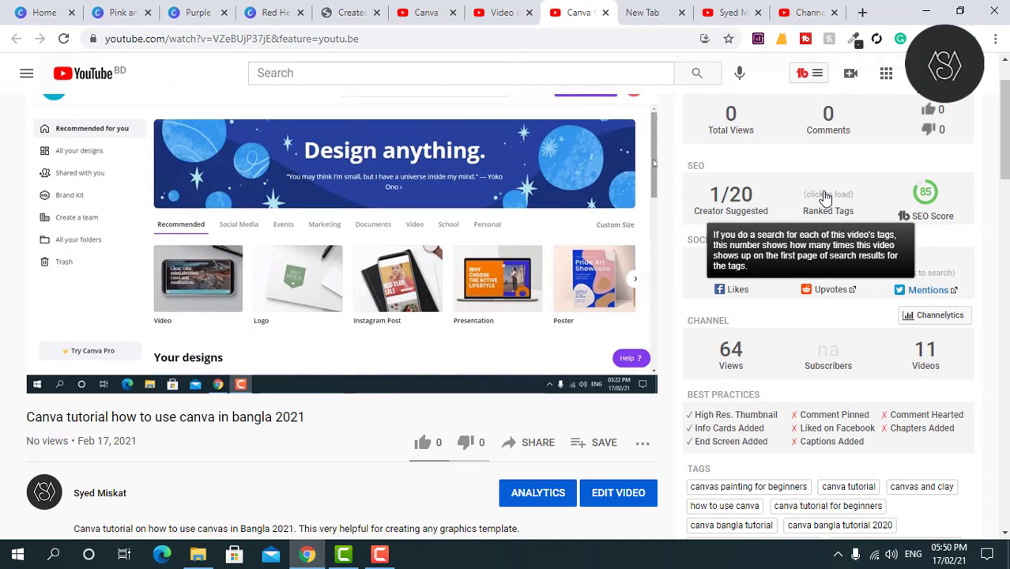
{"action": "scroll", "coordinate": [845, 479], "scroll_direction": "down", "scroll_amount": 3}
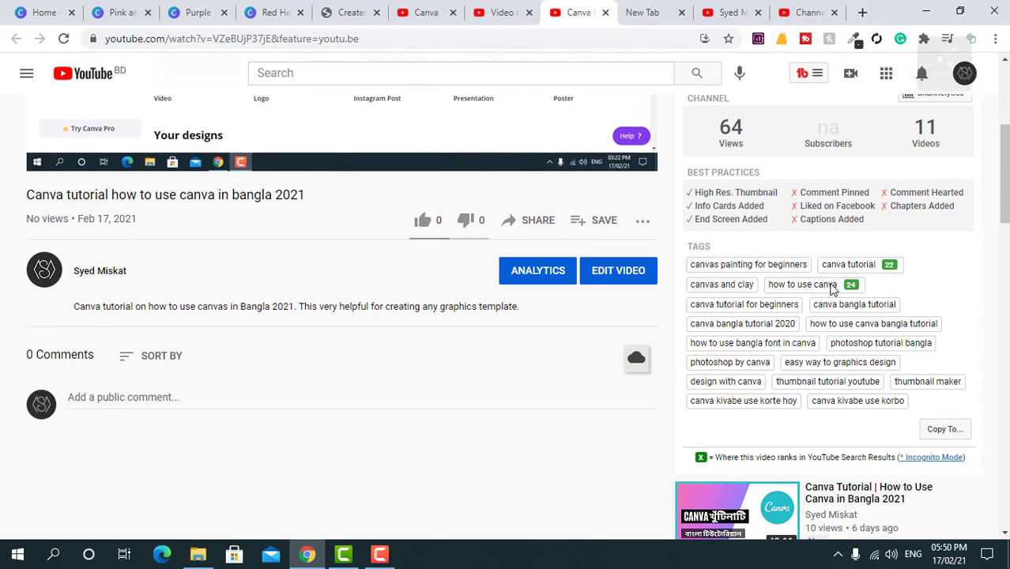
{"action": "scroll", "coordinate": [862, 288], "scroll_direction": "up", "scroll_amount": 4}
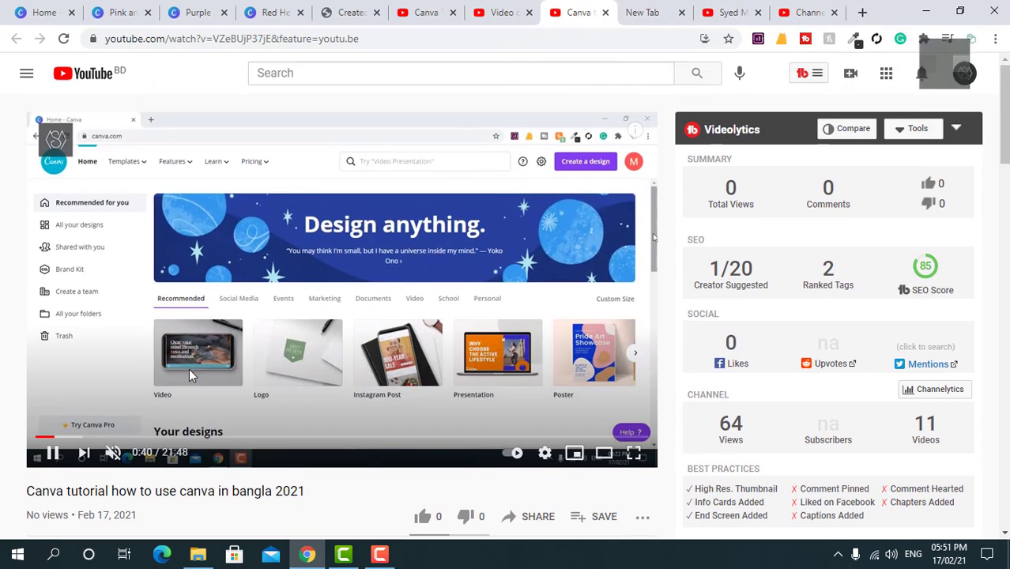
Step: Copy the published video's title and search YouTube for "Canva tutorial how to use canva in bangla 2021" in the other open YouTube page
{"action": "scroll", "coordinate": [22, 419], "scroll_direction": "down", "scroll_amount": 1}
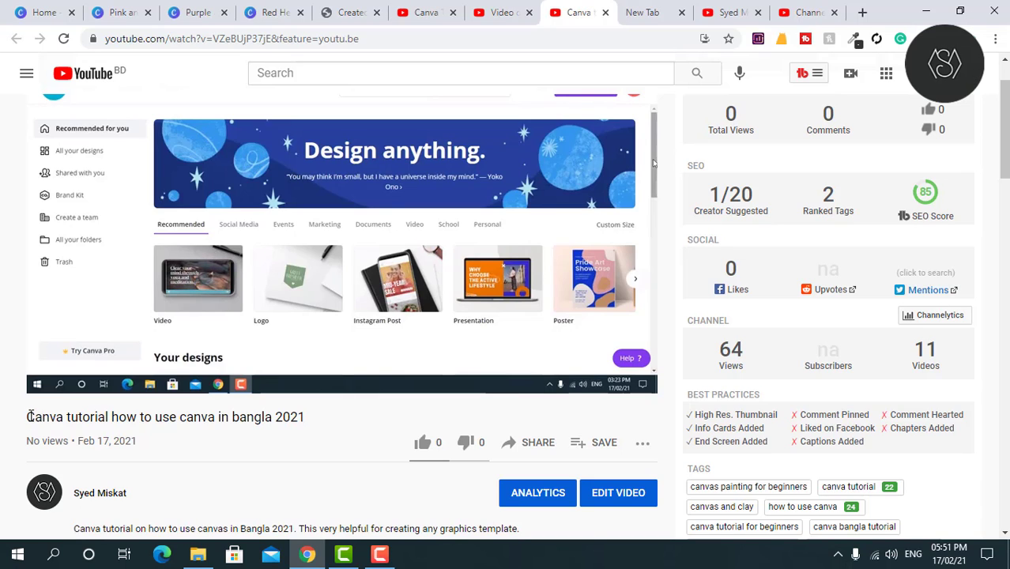
{"action": "left_click_drag", "start_coordinate": [23, 419], "coordinate": [335, 426]}
{"action": "right_click", "coordinate": [273, 419]}
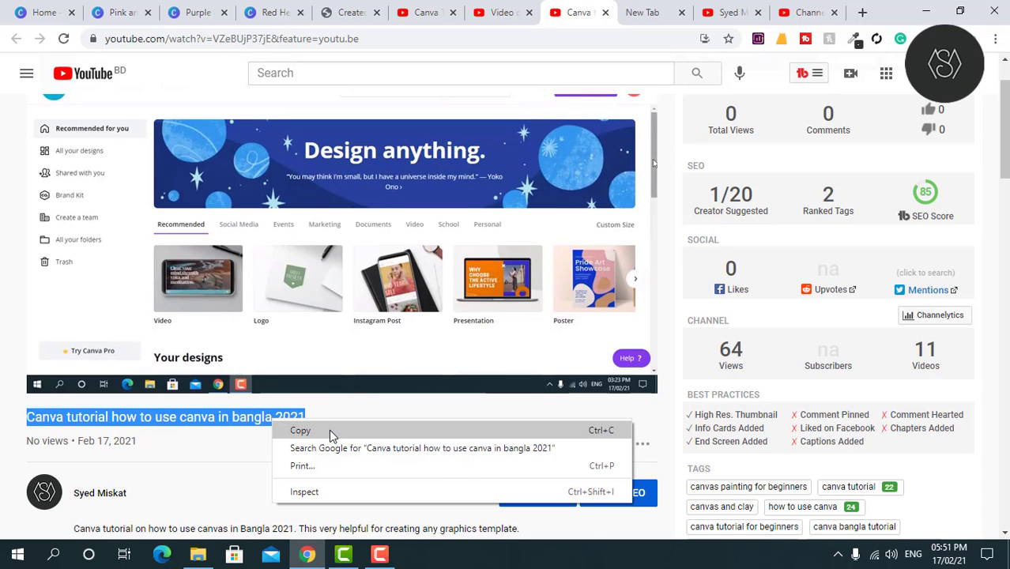
{"action": "left_click", "coordinate": [309, 429]}
{"action": "left_click", "coordinate": [642, 12]}
{"action": "left_click", "coordinate": [729, 12]}
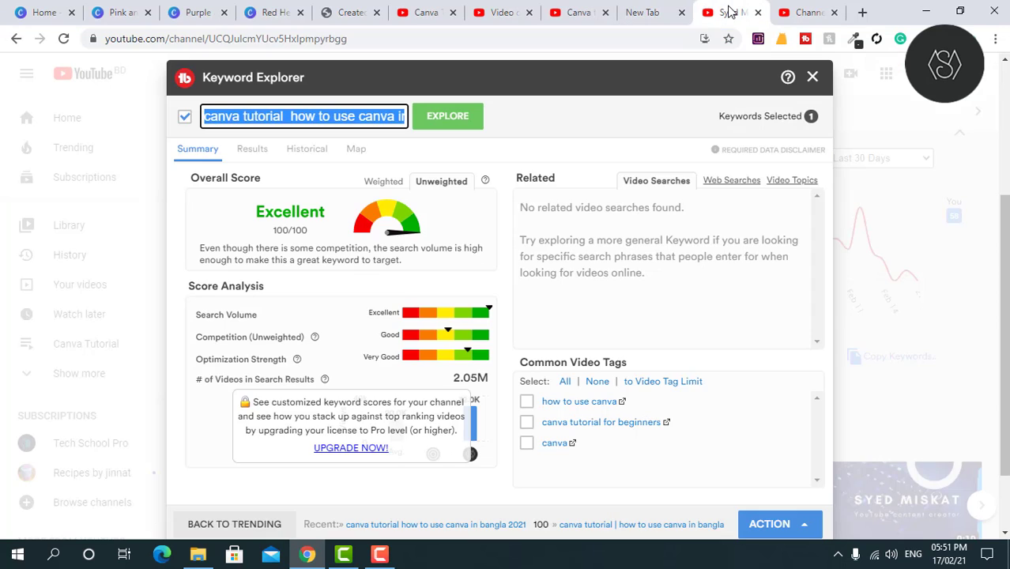
{"action": "left_click", "coordinate": [800, 12]}
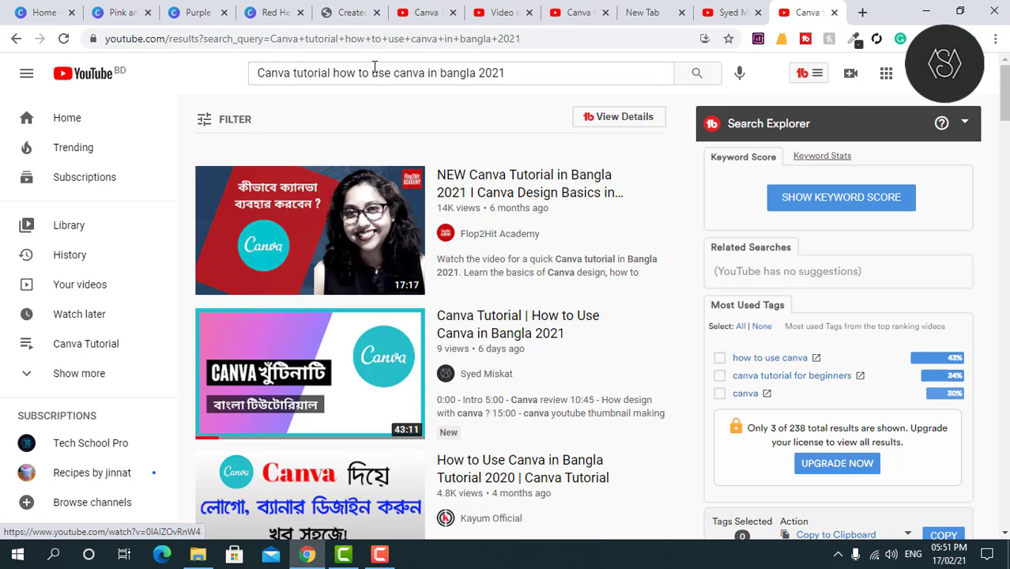
Step: Look through the title's search results for the newly published video's ranking position and return to the channel page's Keyword Explorer
{"action": "scroll", "coordinate": [475, 371], "scroll_direction": "down", "scroll_amount": 4}
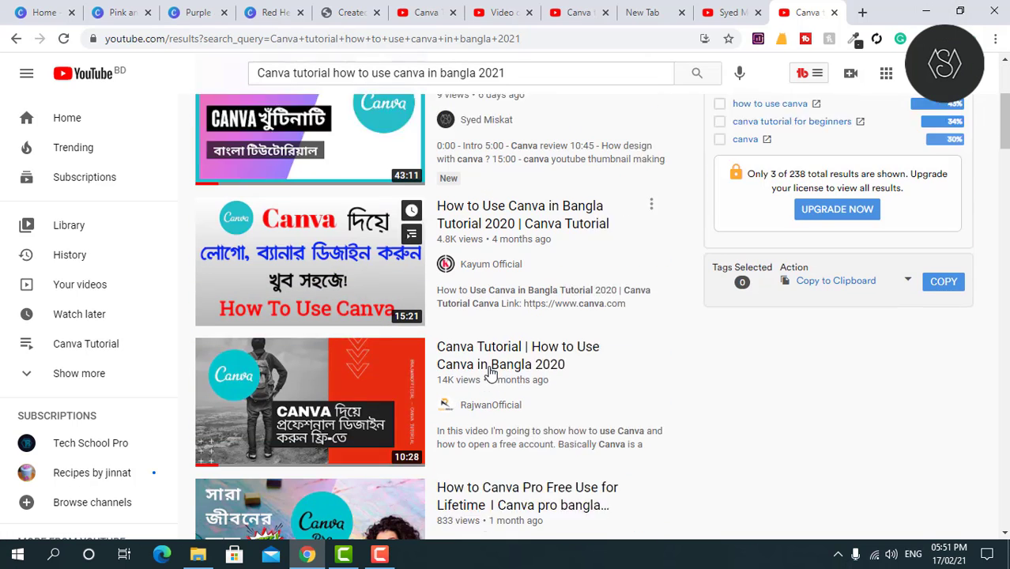
{"action": "scroll", "coordinate": [329, 302], "scroll_direction": "down", "scroll_amount": 4}
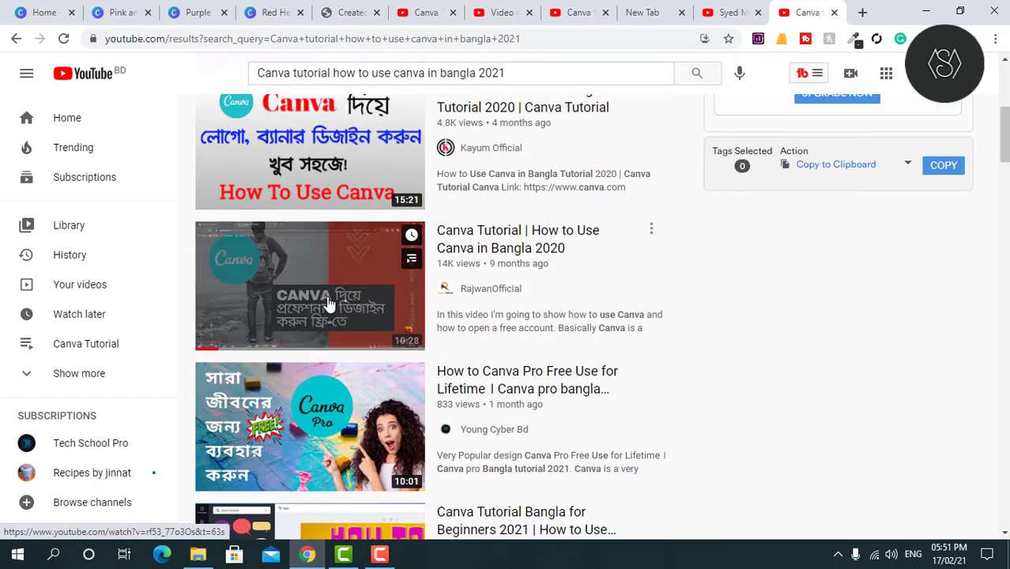
{"action": "scroll", "coordinate": [329, 307], "scroll_direction": "down", "scroll_amount": 10}
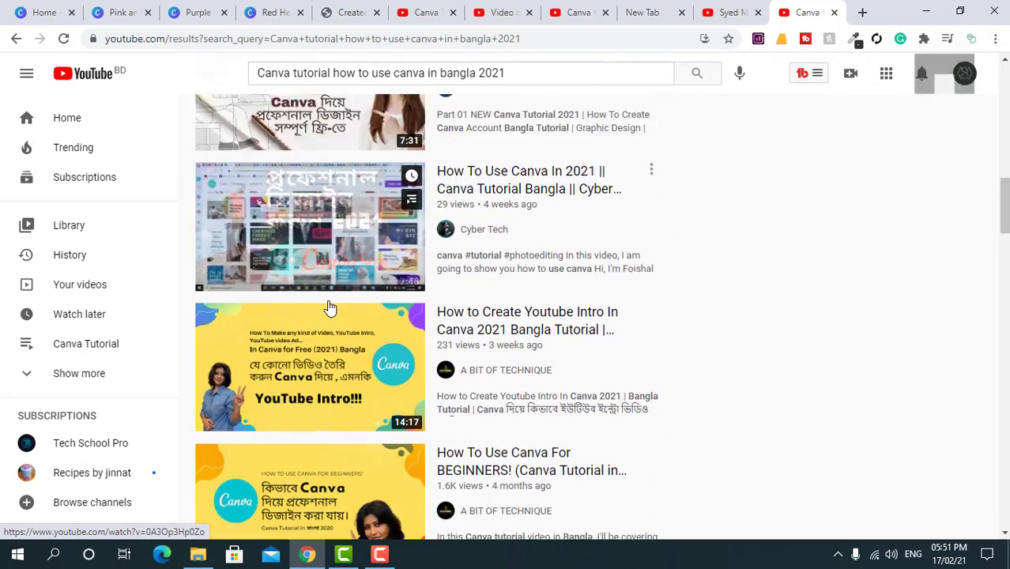
{"action": "scroll", "coordinate": [328, 306], "scroll_direction": "down", "scroll_amount": 11}
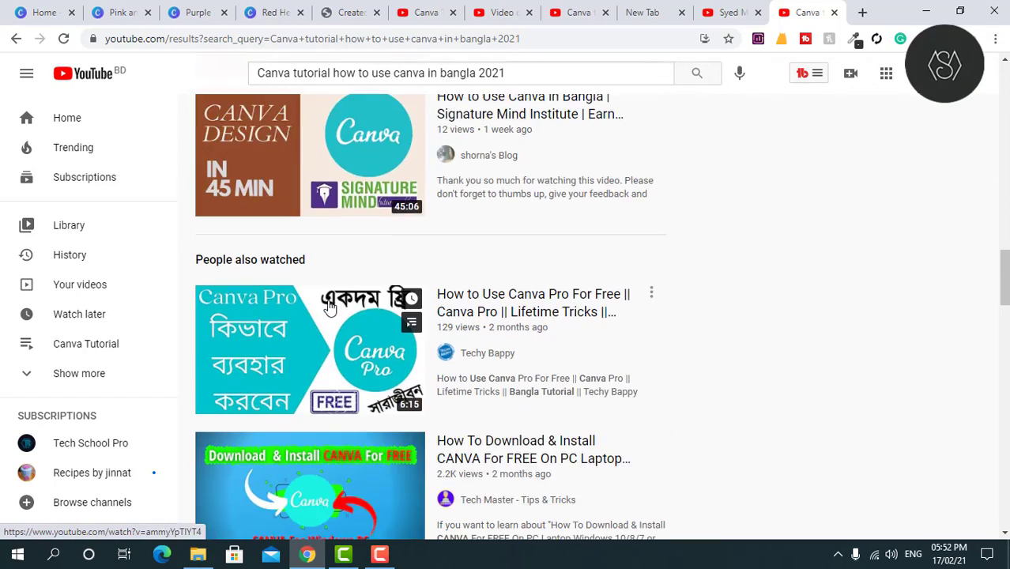
{"action": "scroll", "coordinate": [329, 307], "scroll_direction": "down", "scroll_amount": 10}
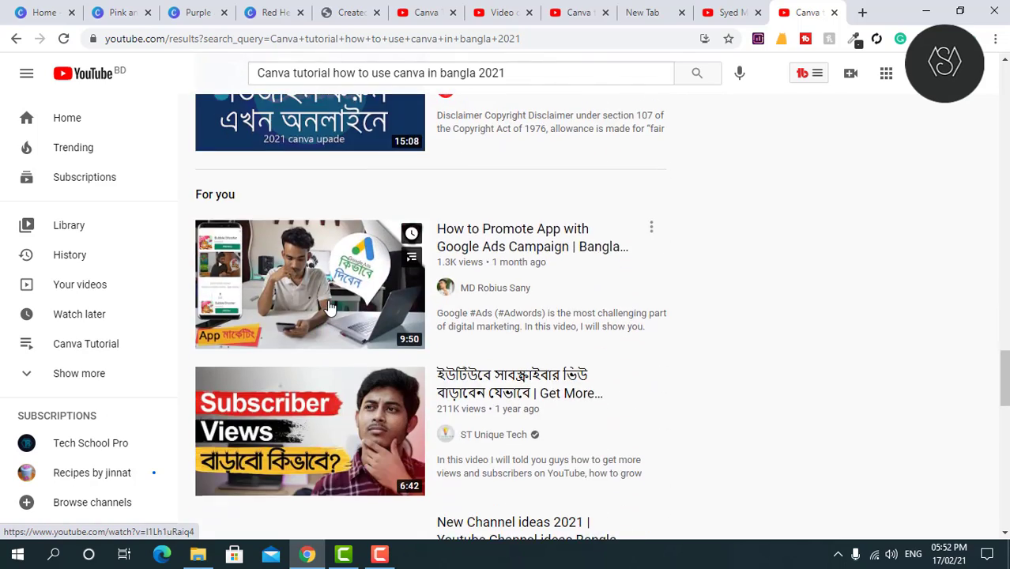
{"action": "scroll", "coordinate": [330, 307], "scroll_direction": "down", "scroll_amount": 7}
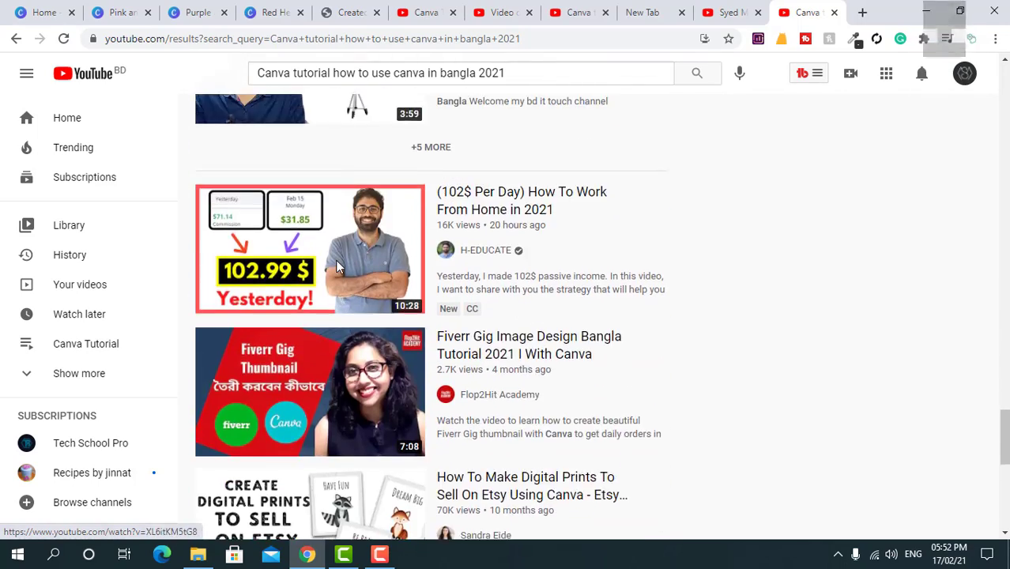
{"action": "scroll", "coordinate": [338, 269], "scroll_direction": "down", "scroll_amount": 10}
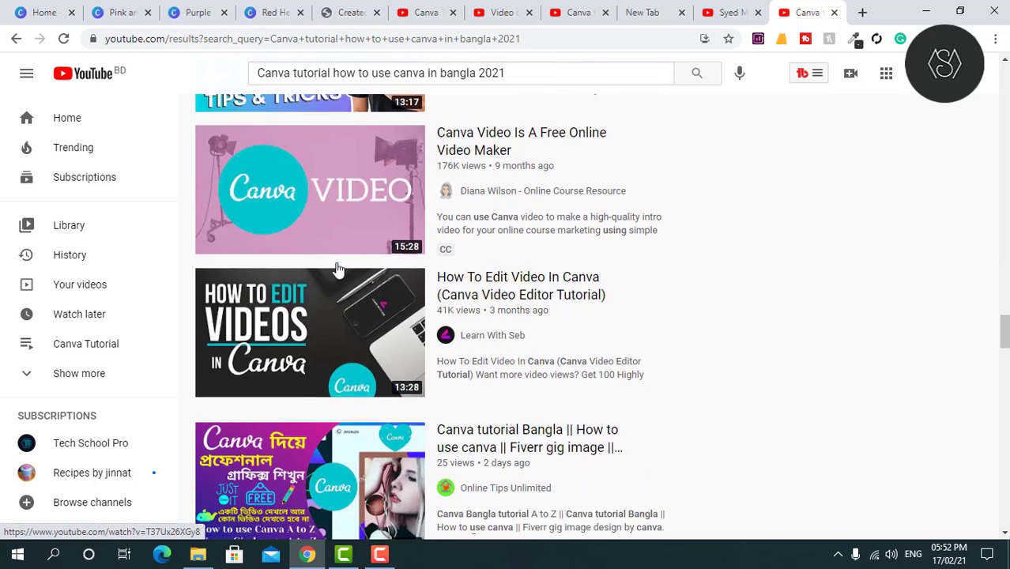
{"action": "scroll", "coordinate": [337, 269], "scroll_direction": "down", "scroll_amount": 5}
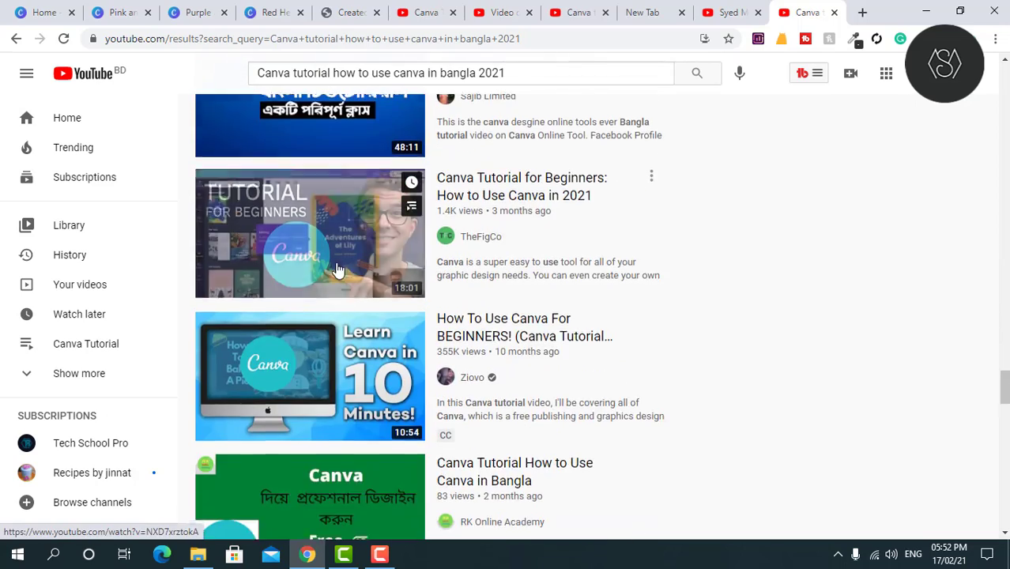
{"action": "scroll", "coordinate": [335, 263], "scroll_direction": "down", "scroll_amount": 7}
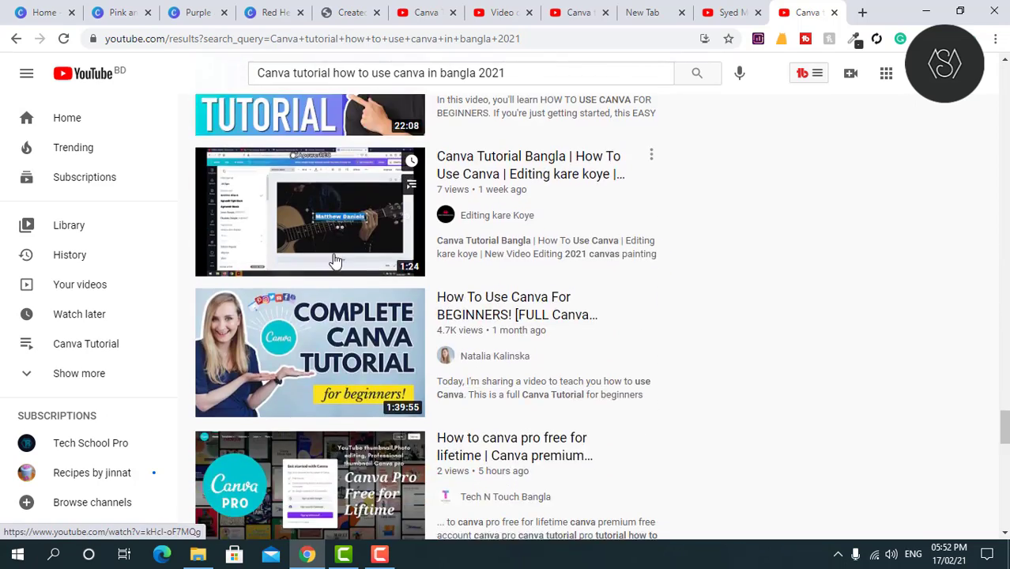
{"action": "scroll", "coordinate": [335, 258], "scroll_direction": "down", "scroll_amount": 6}
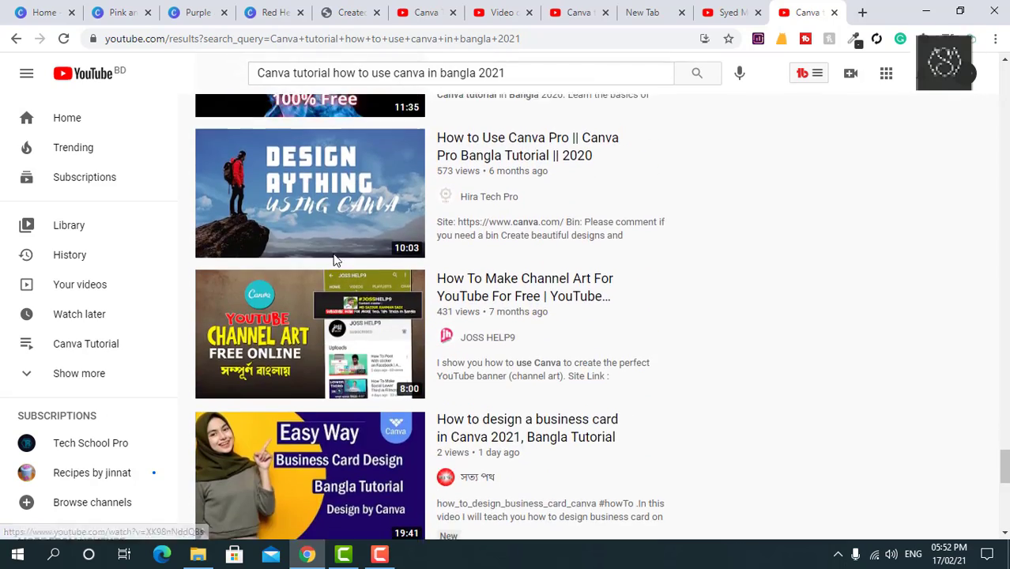
{"action": "scroll", "coordinate": [335, 256], "scroll_direction": "down", "scroll_amount": 6}
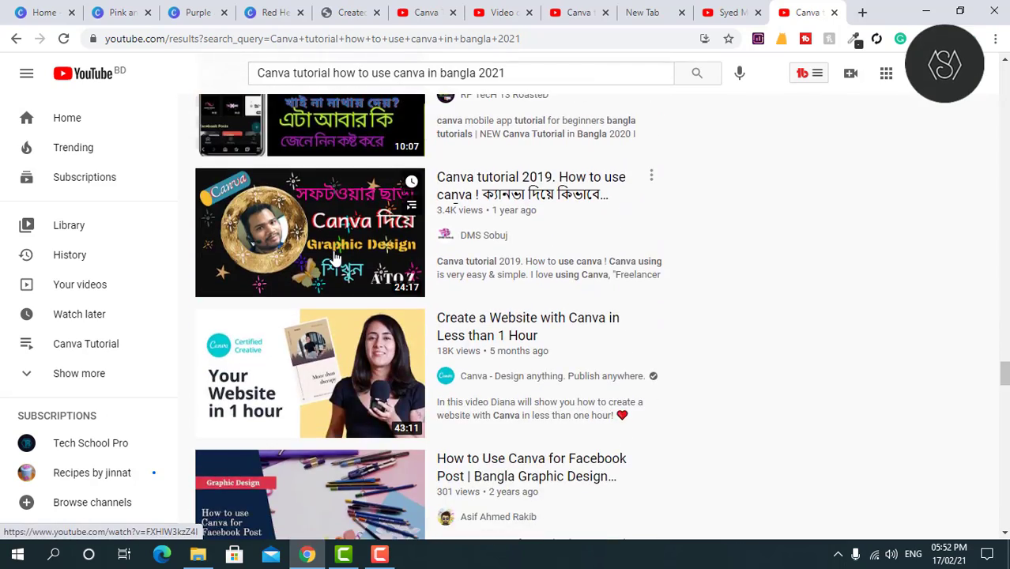
{"action": "scroll", "coordinate": [335, 257], "scroll_direction": "down", "scroll_amount": 8}
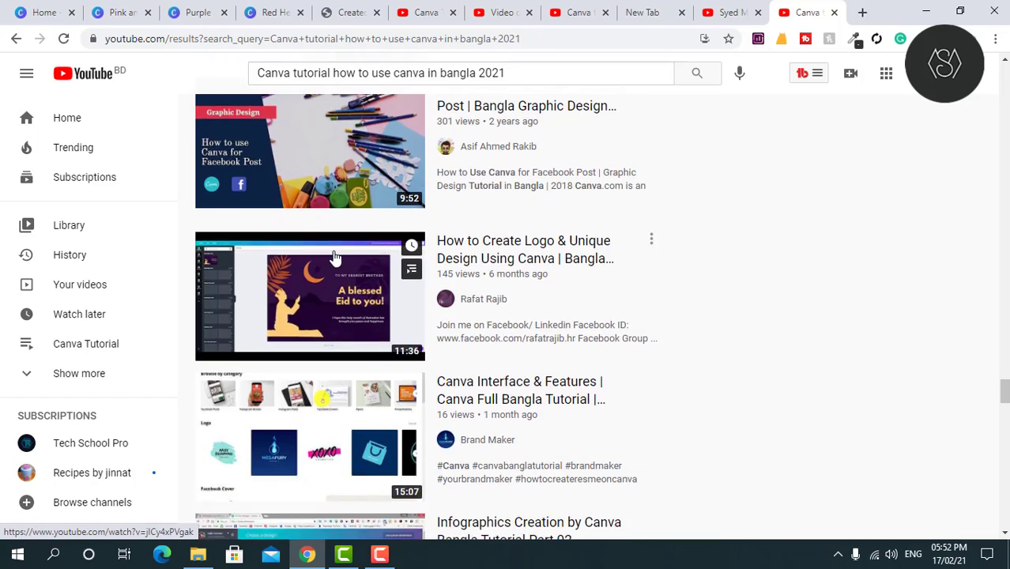
{"action": "scroll", "coordinate": [335, 257], "scroll_direction": "down", "scroll_amount": 9}
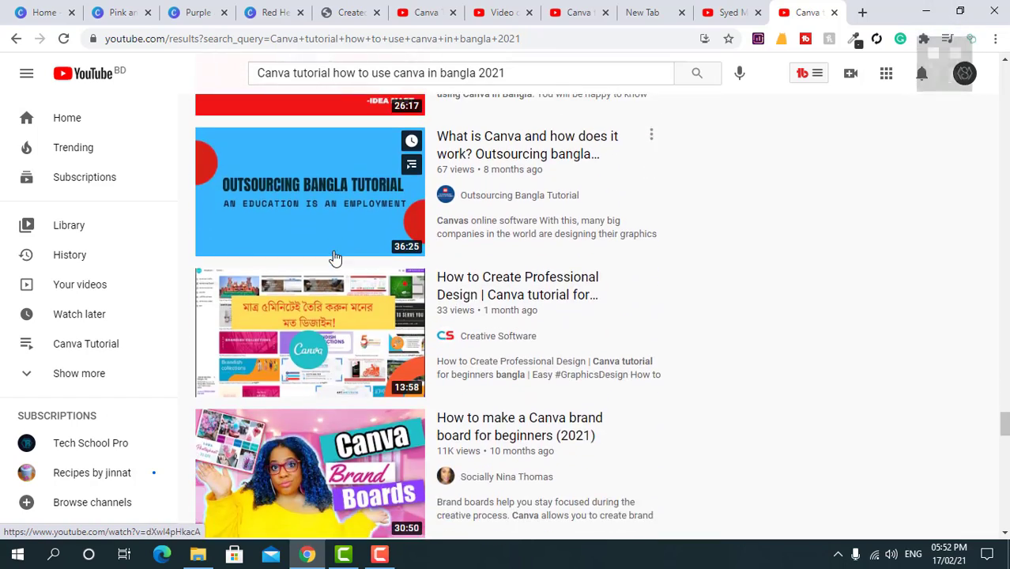
{"action": "scroll", "coordinate": [335, 257], "scroll_direction": "down", "scroll_amount": 9}
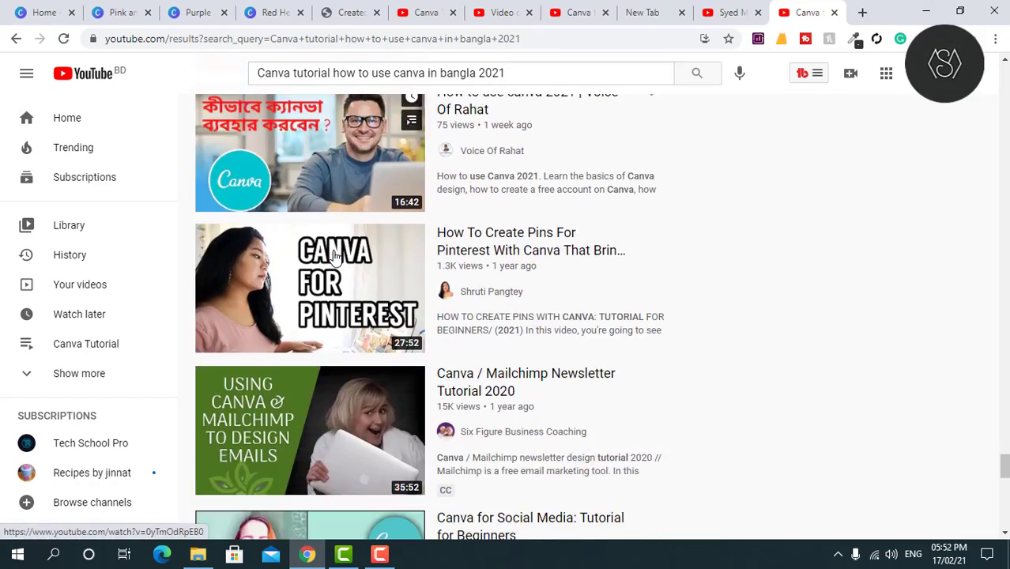
{"action": "scroll", "coordinate": [335, 257], "scroll_direction": "down", "scroll_amount": 6}
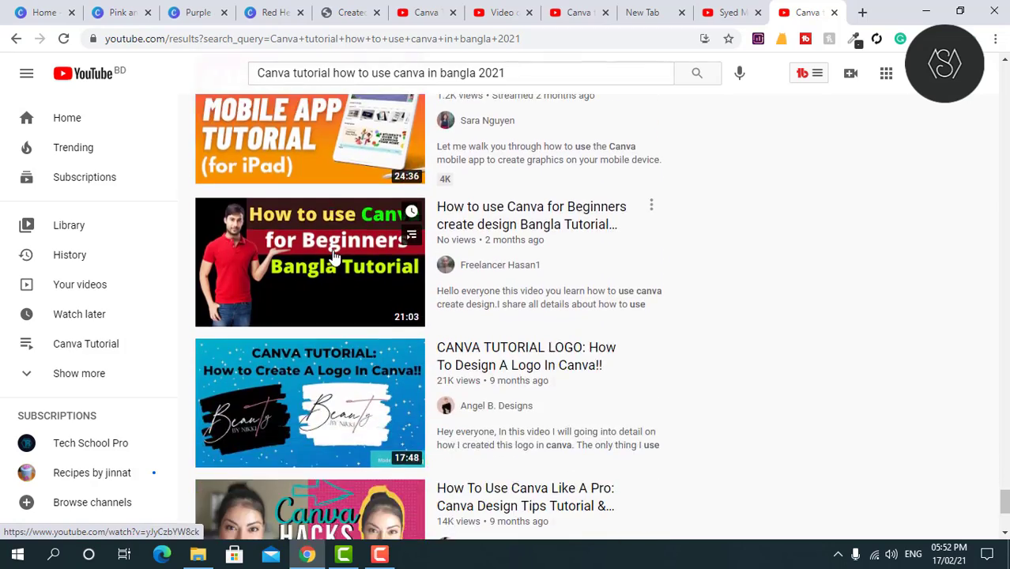
{"action": "scroll", "coordinate": [335, 257], "scroll_direction": "up", "scroll_amount": 1}
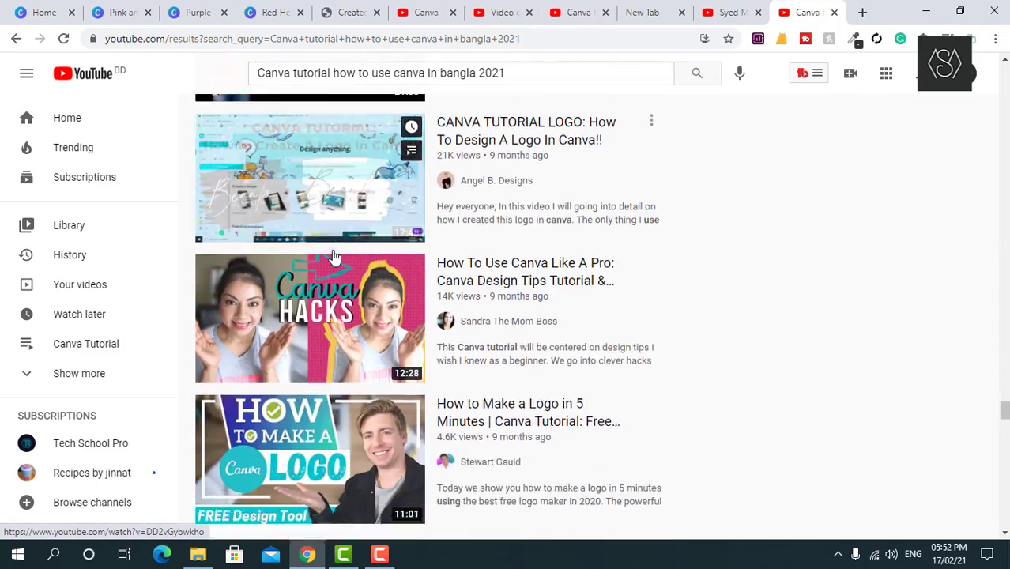
{"action": "scroll", "coordinate": [335, 257], "scroll_direction": "down", "scroll_amount": 6}
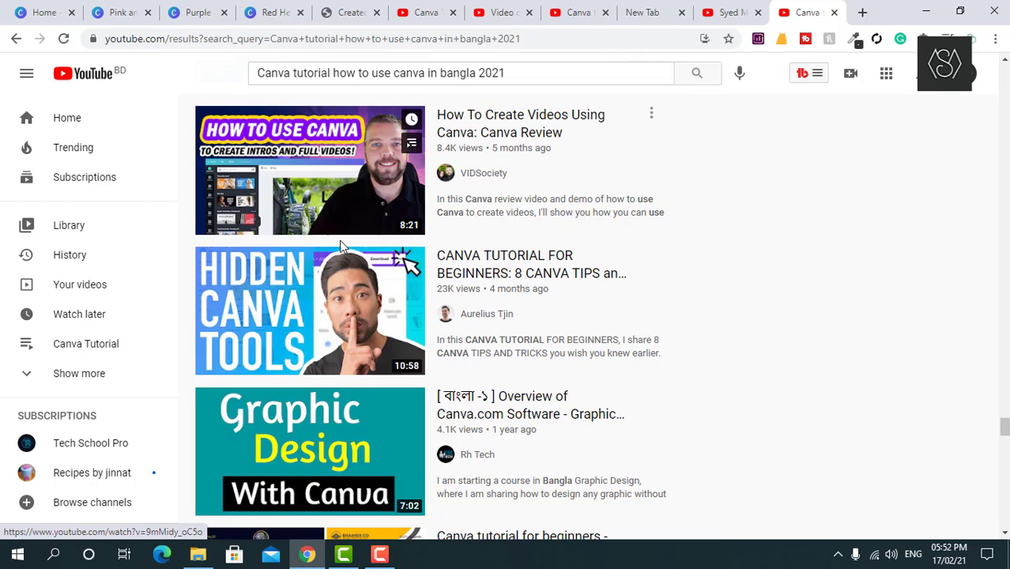
{"action": "scroll", "coordinate": [340, 244], "scroll_direction": "down", "scroll_amount": 7}
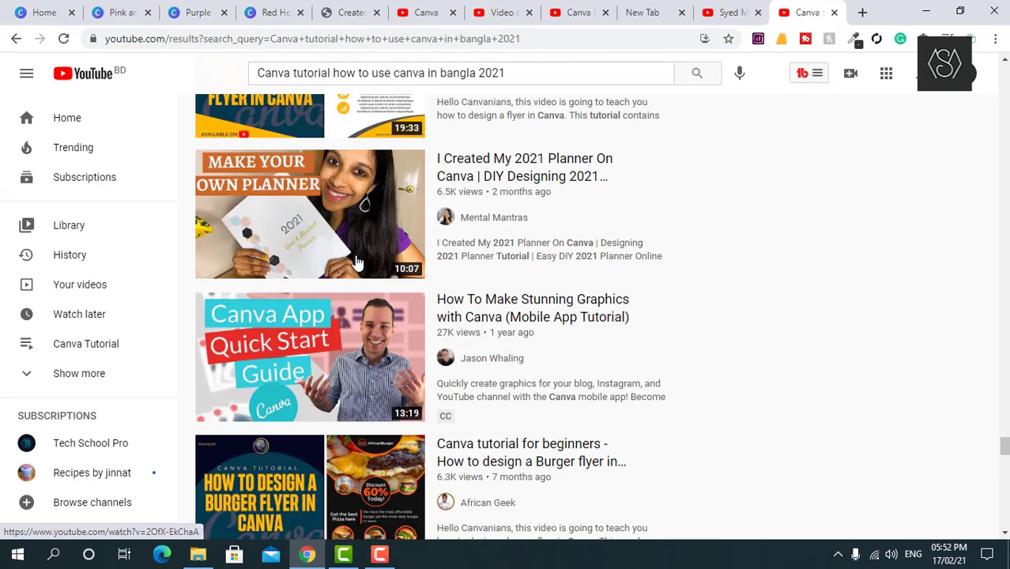
{"action": "scroll", "coordinate": [356, 262], "scroll_direction": "down", "scroll_amount": 9}
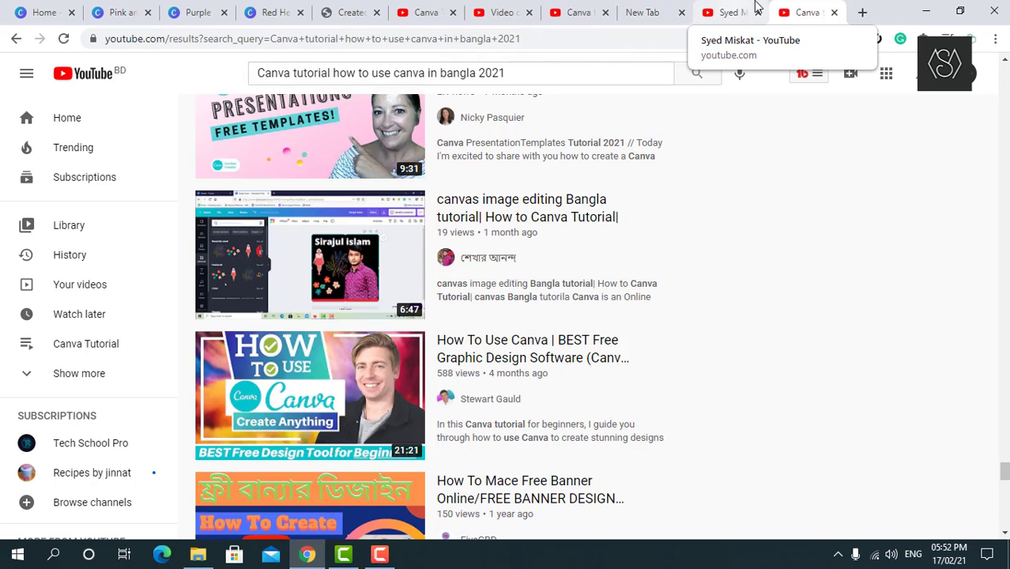
{"action": "left_click", "coordinate": [713, 9]}
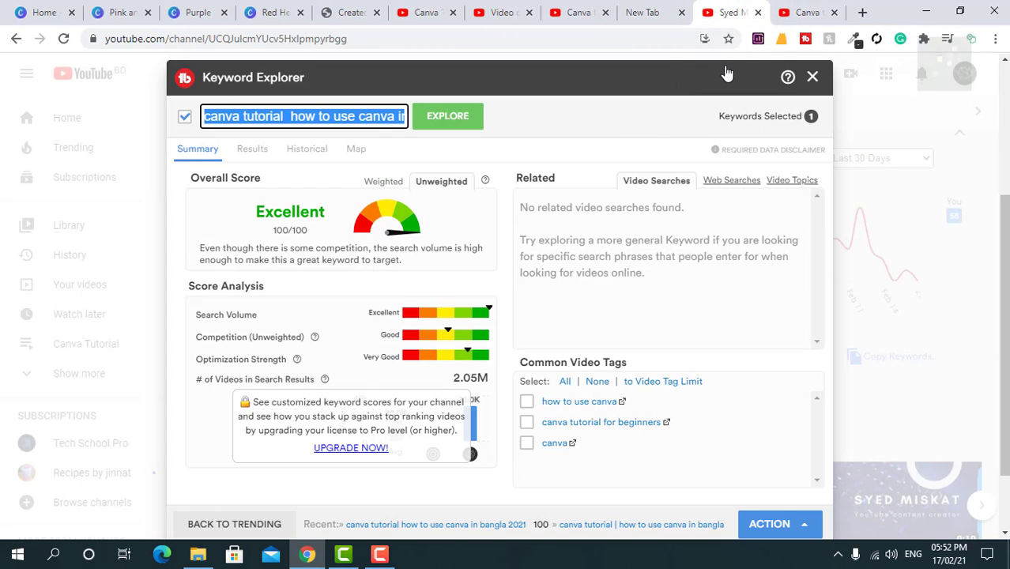